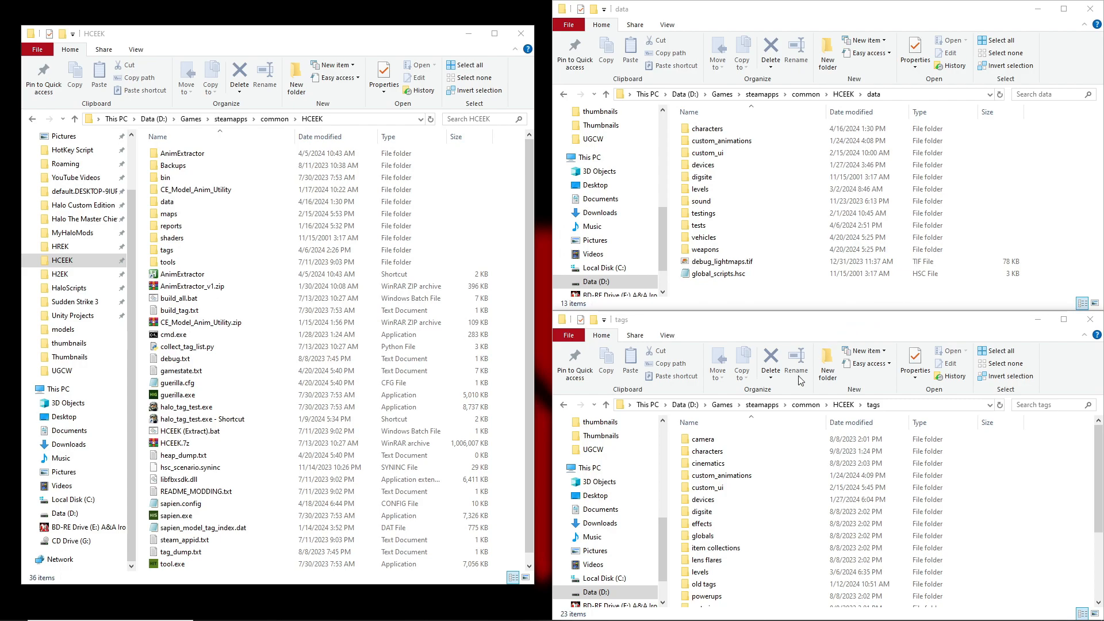
# - Launch Guerilla and open cyborg.model_animations from the tags\characters\cyborg folder in it
pyautogui.doubleClick(727, 452)
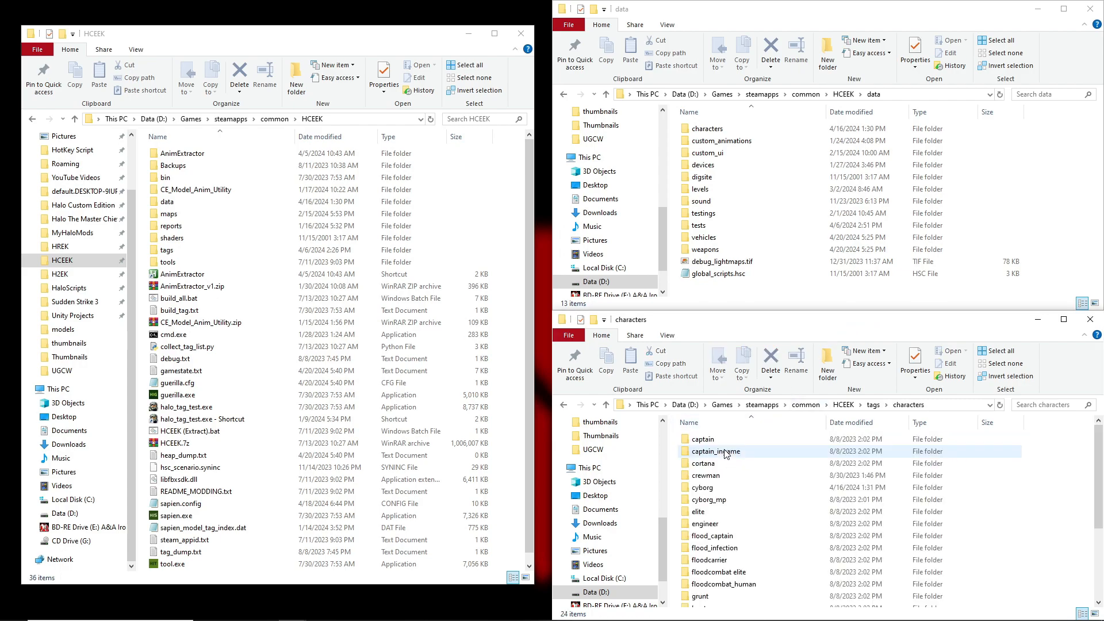
pyautogui.doubleClick(707, 488)
pyautogui.scroll(-1, 745, 483)
pyautogui.click(739, 493)
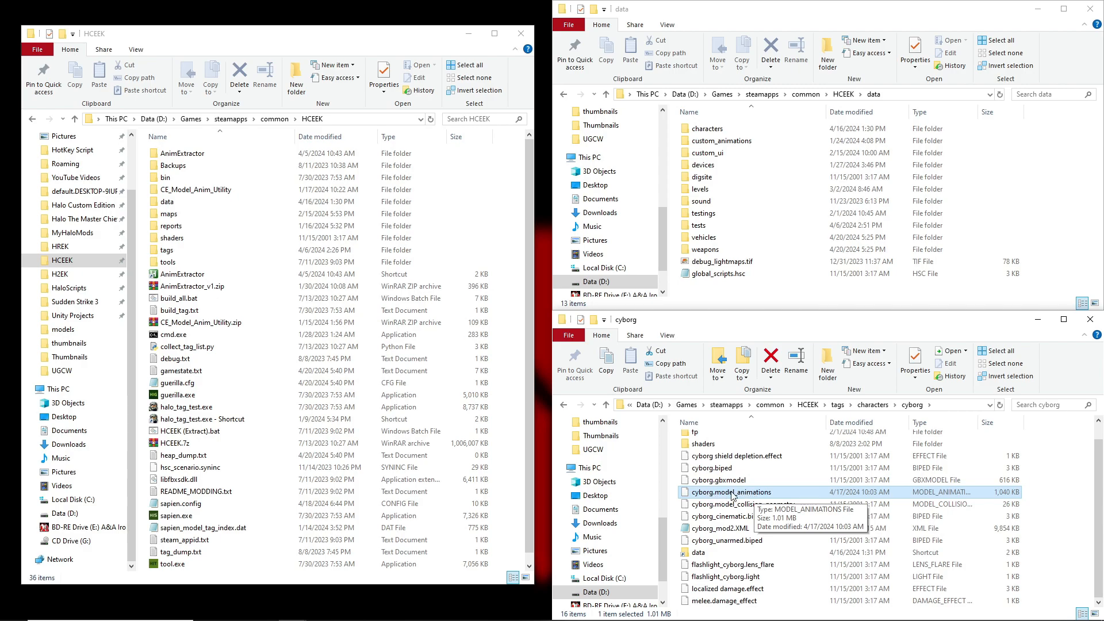
pyautogui.doubleClick(278, 400)
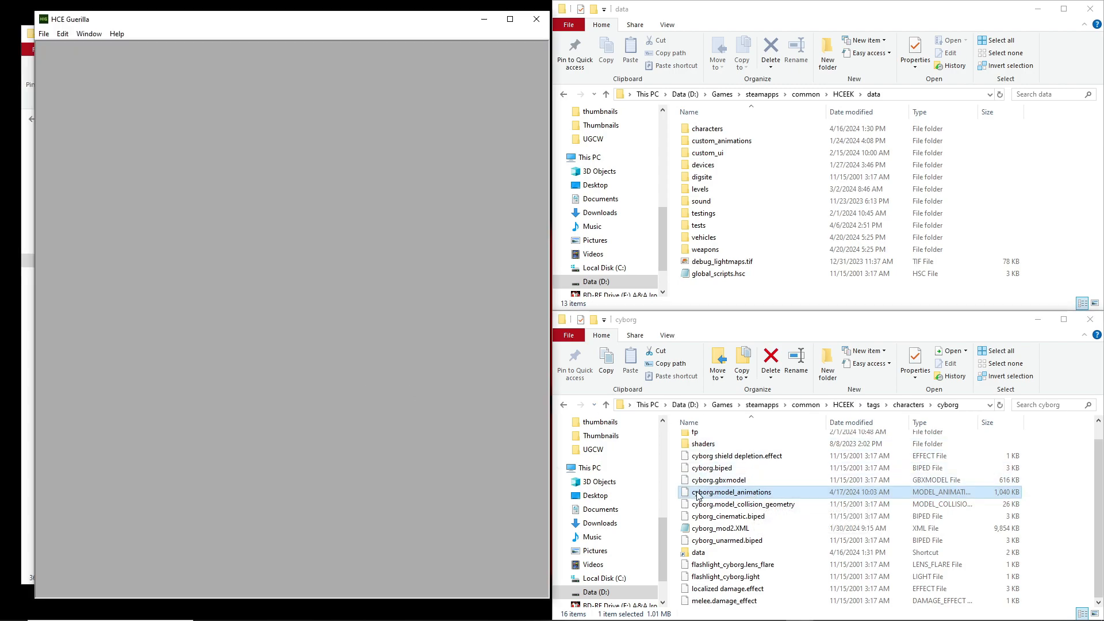
pyautogui.moveTo(698, 496); pyautogui.dragTo(323, 311)
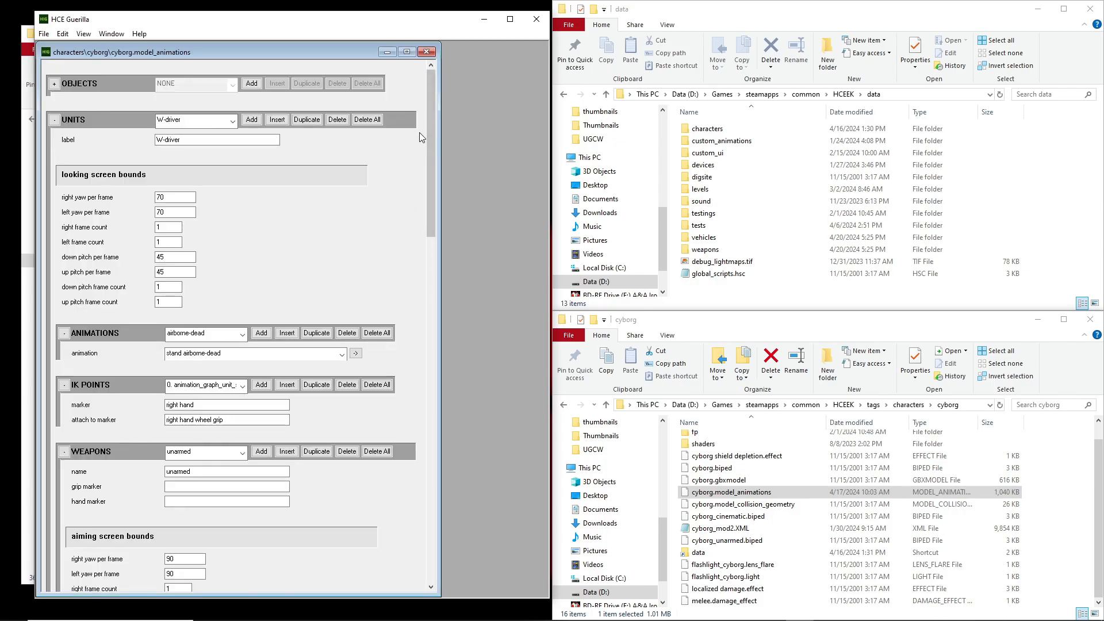
# - Look through the animation names listed in the cyborg tag's Animations block, then close the tag
pyautogui.moveTo(431, 112); pyautogui.dragTo(450, 472)
pyautogui.click(282, 252)
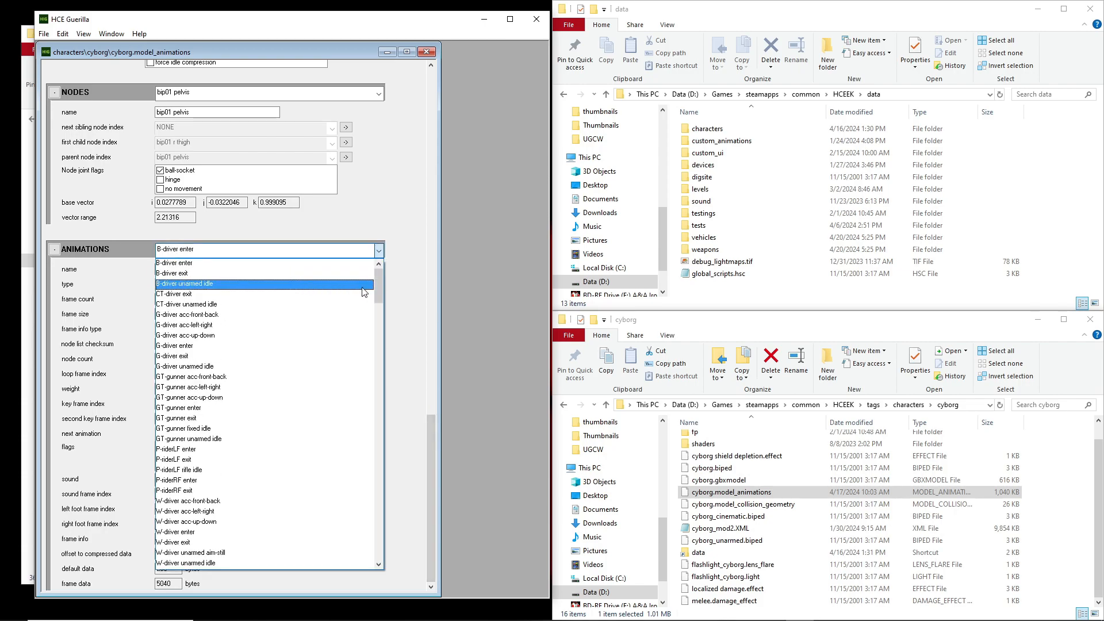
pyautogui.moveTo(375, 277); pyautogui.dragTo(382, 352)
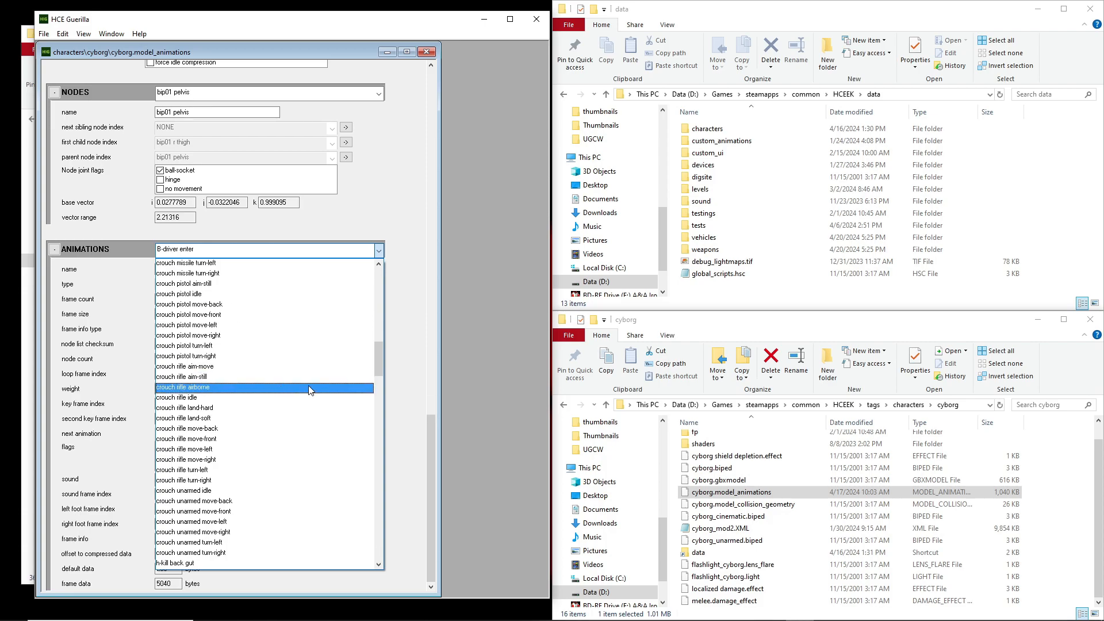
pyautogui.moveTo(379, 362); pyautogui.dragTo(411, 252)
pyautogui.click(411, 252)
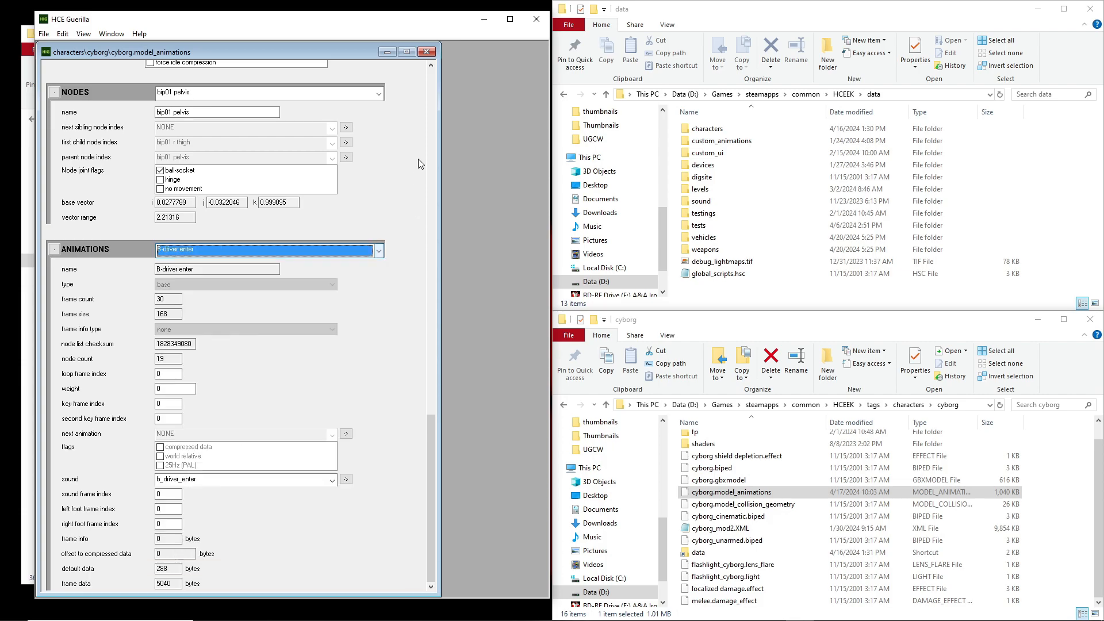
pyautogui.click(426, 52)
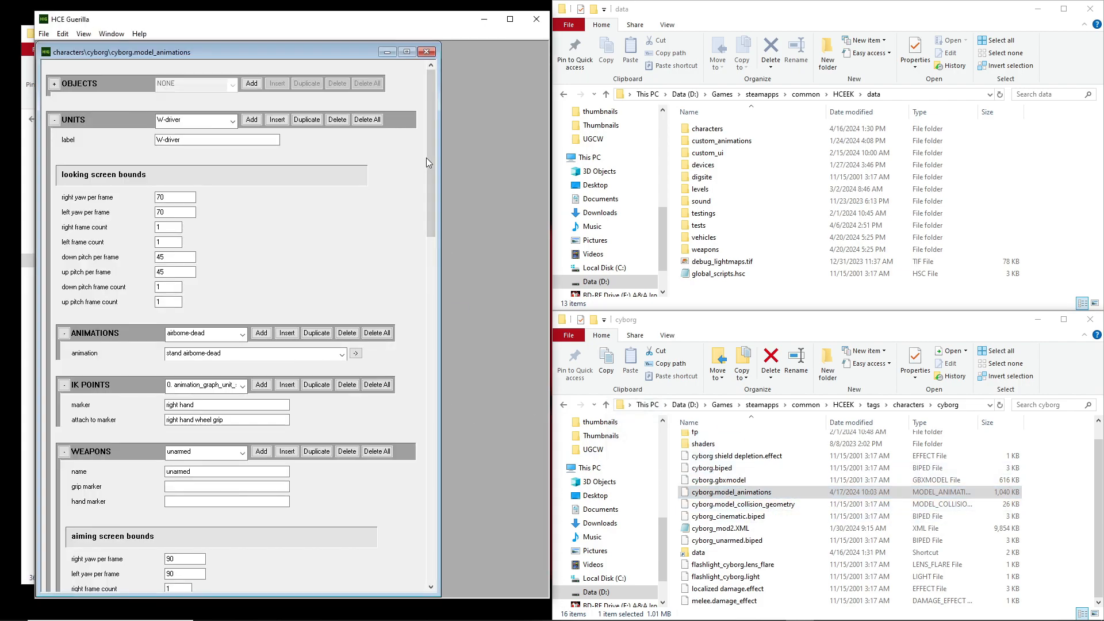
# - Examine the cyborg tag's Nodes list, view the bip01 r calf node, and close the tag
pyautogui.moveTo(426, 157); pyautogui.dragTo(427, 441)
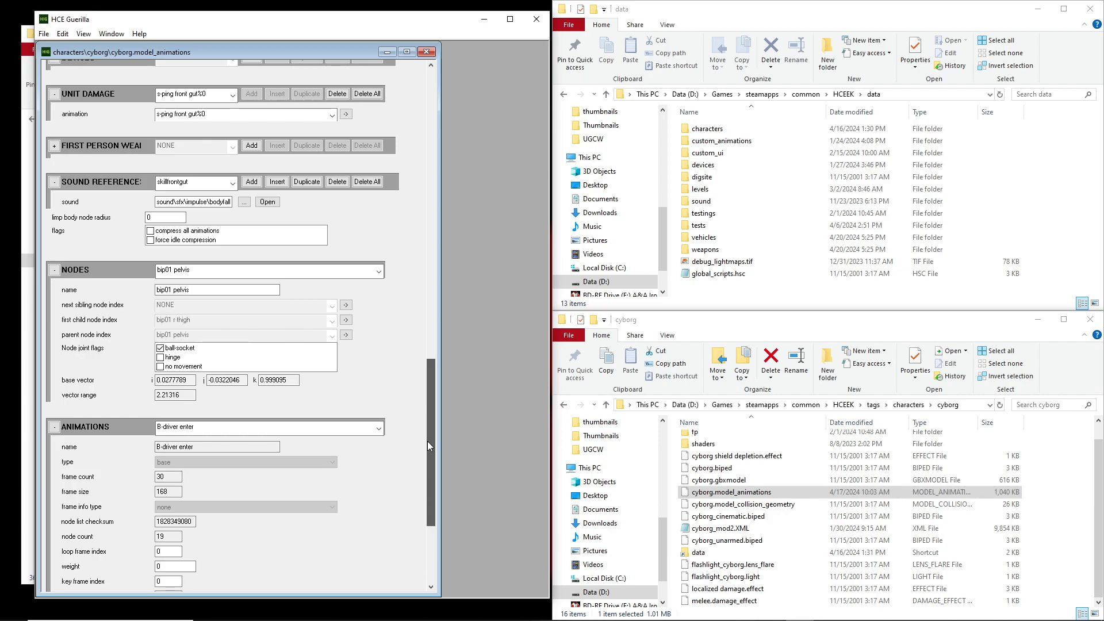
pyautogui.moveTo(426, 441); pyautogui.dragTo(427, 440)
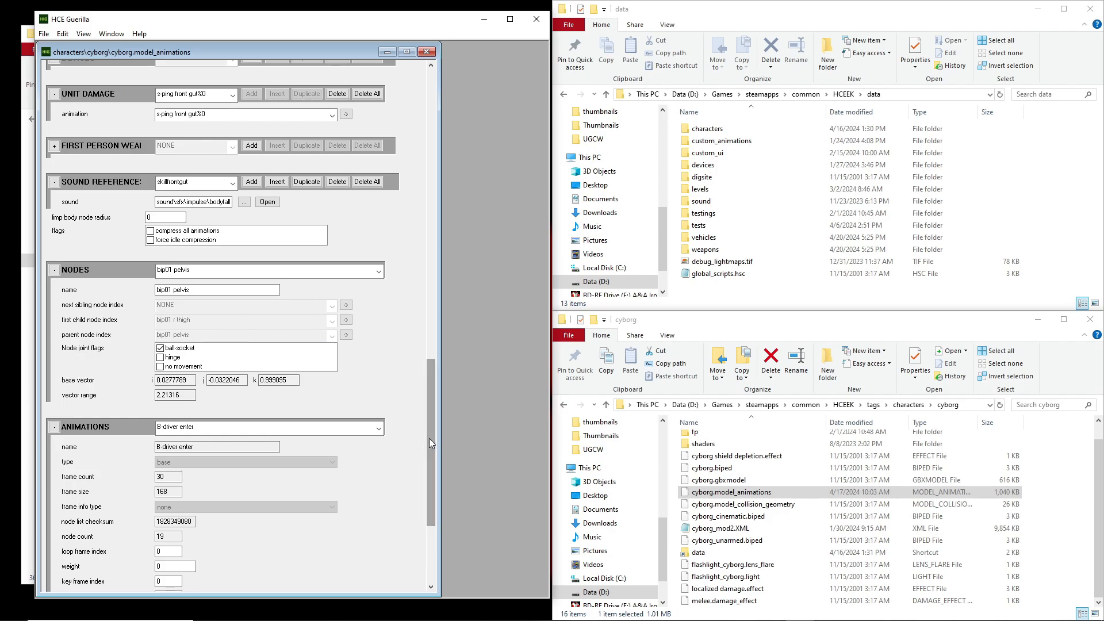
pyautogui.click(173, 272)
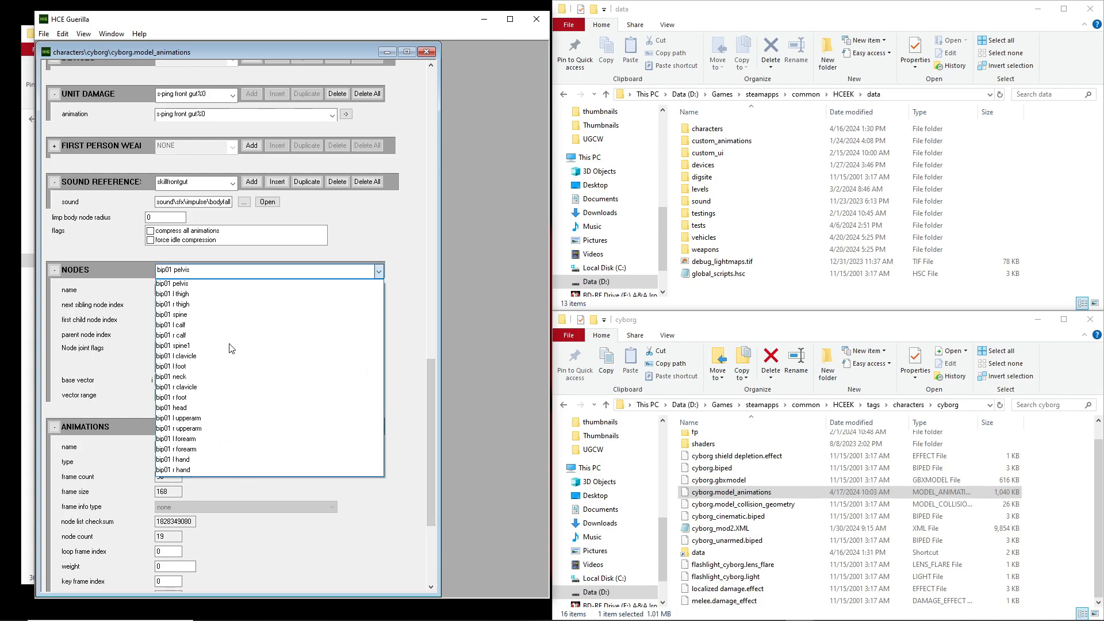
pyautogui.click(214, 371)
pyautogui.click(230, 273)
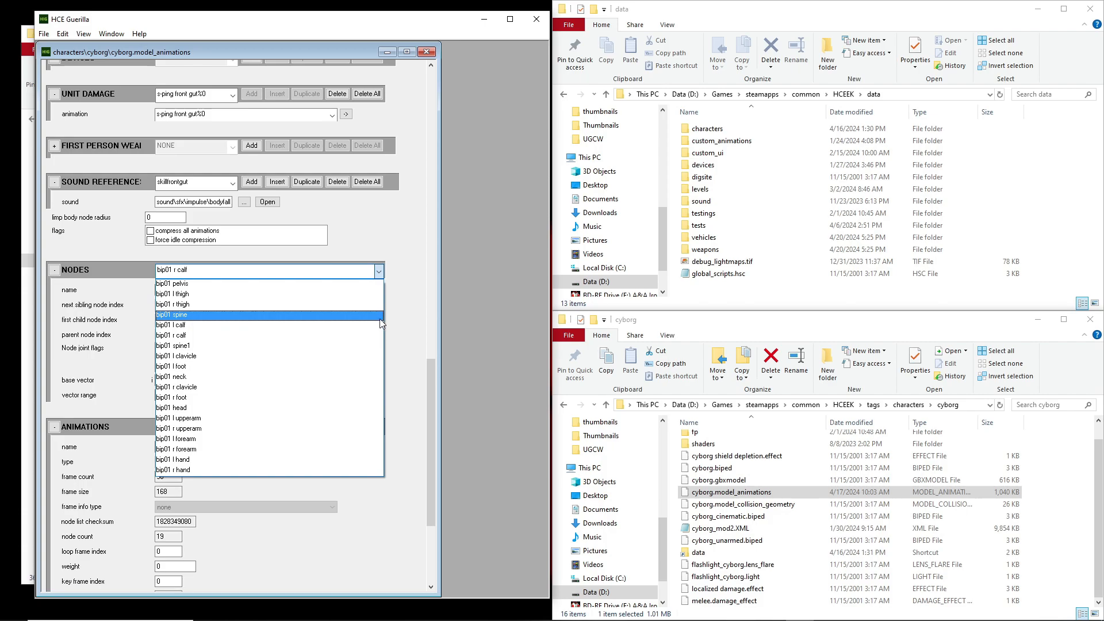
pyautogui.click(408, 307)
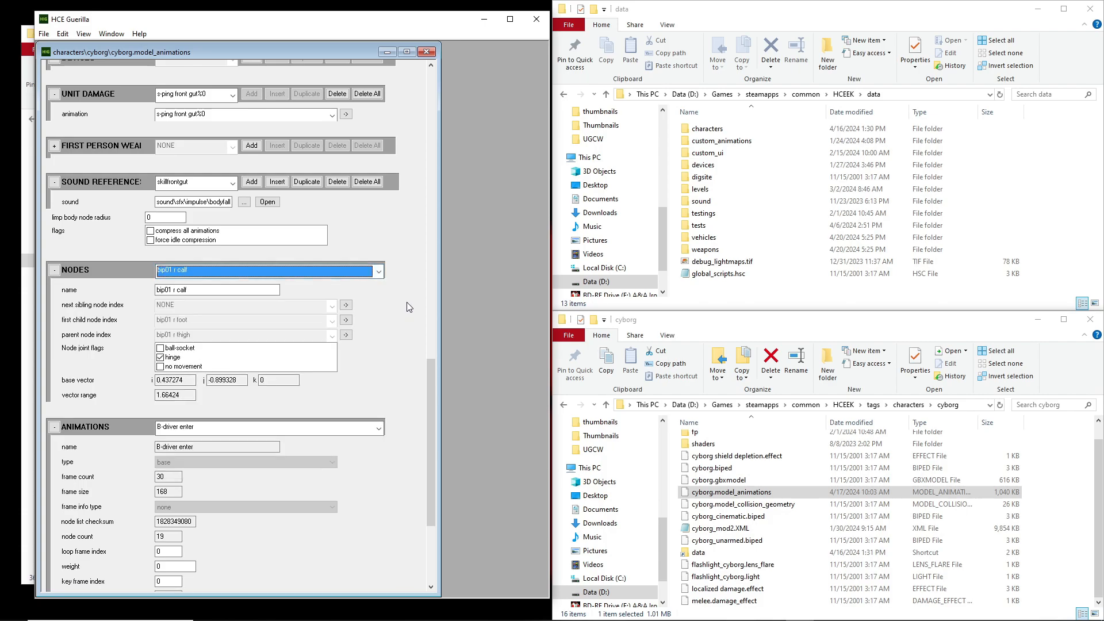
pyautogui.click(427, 51)
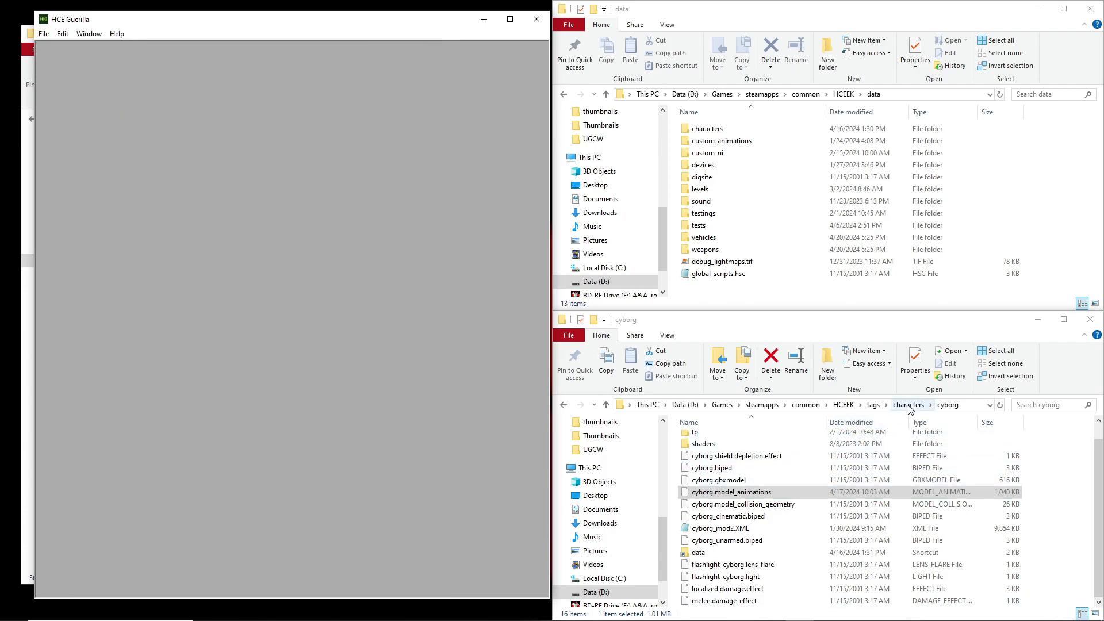
# - Open fp.model_animations from the tags\weapons\assault rifle\fp folder in Guerilla
pyautogui.click(874, 405)
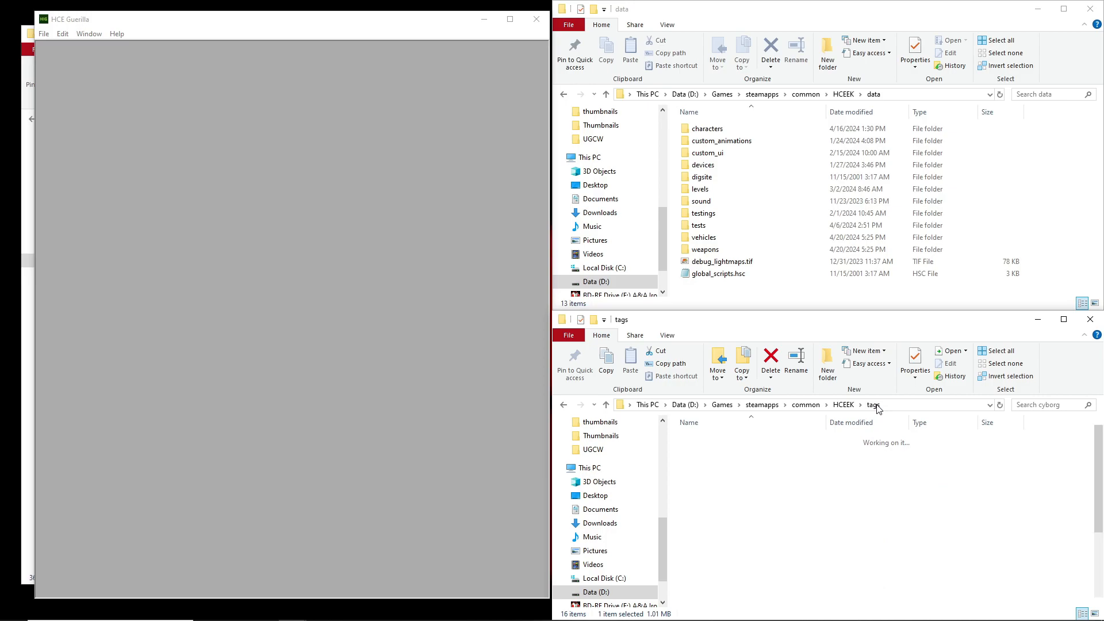
pyautogui.scroll(-3, 747, 547)
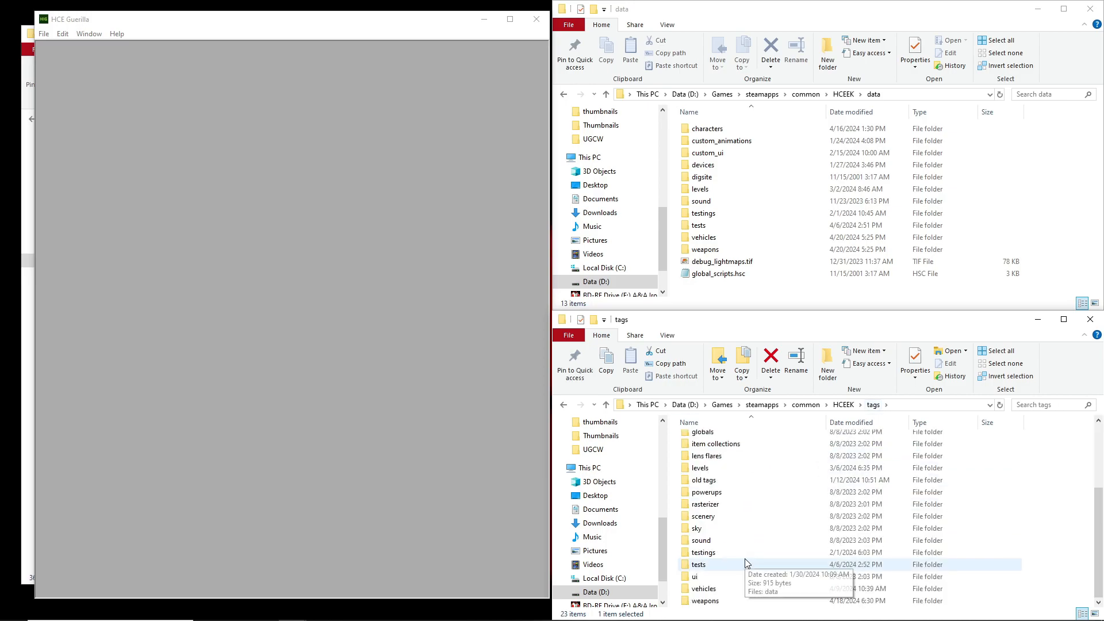
pyautogui.doubleClick(719, 601)
pyautogui.scroll(2, 756, 509)
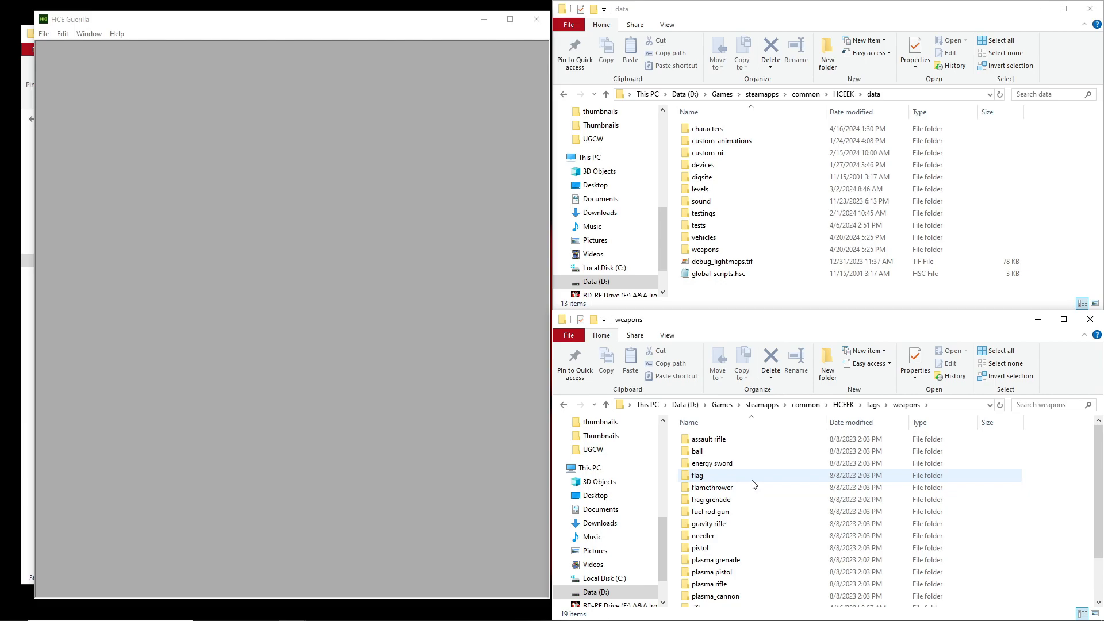
pyautogui.doubleClick(755, 440)
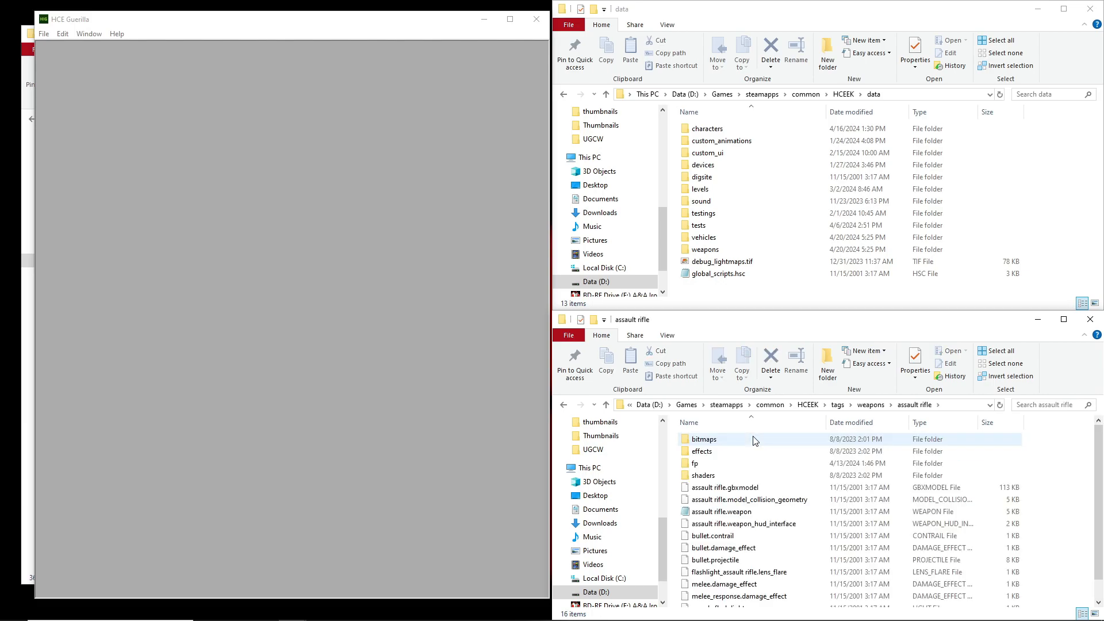
pyautogui.doubleClick(749, 463)
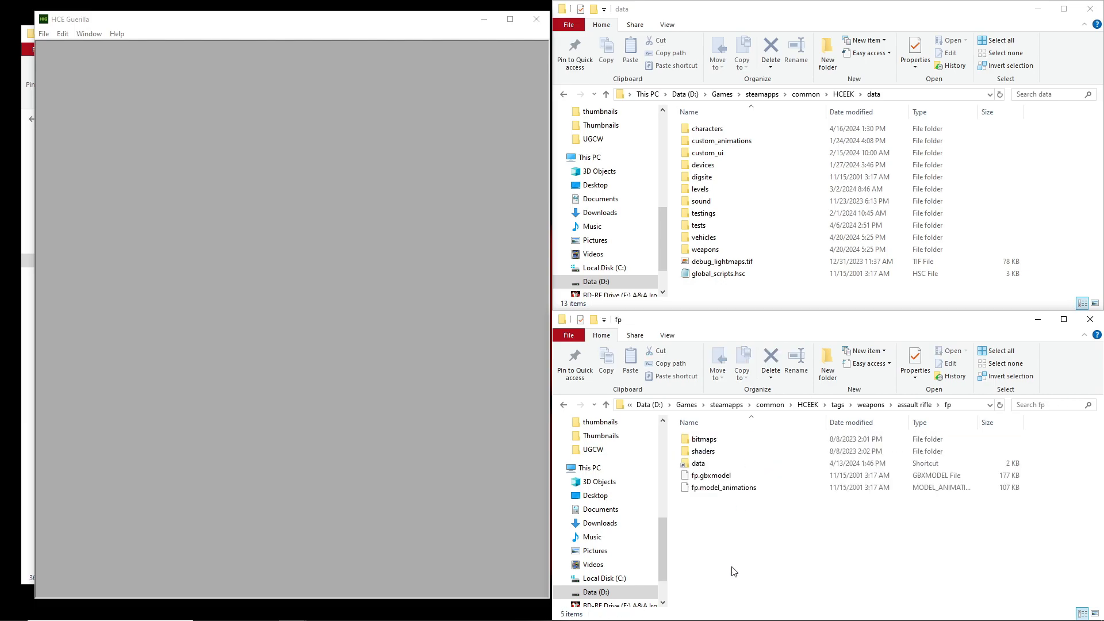
pyautogui.moveTo(724, 487); pyautogui.dragTo(279, 222)
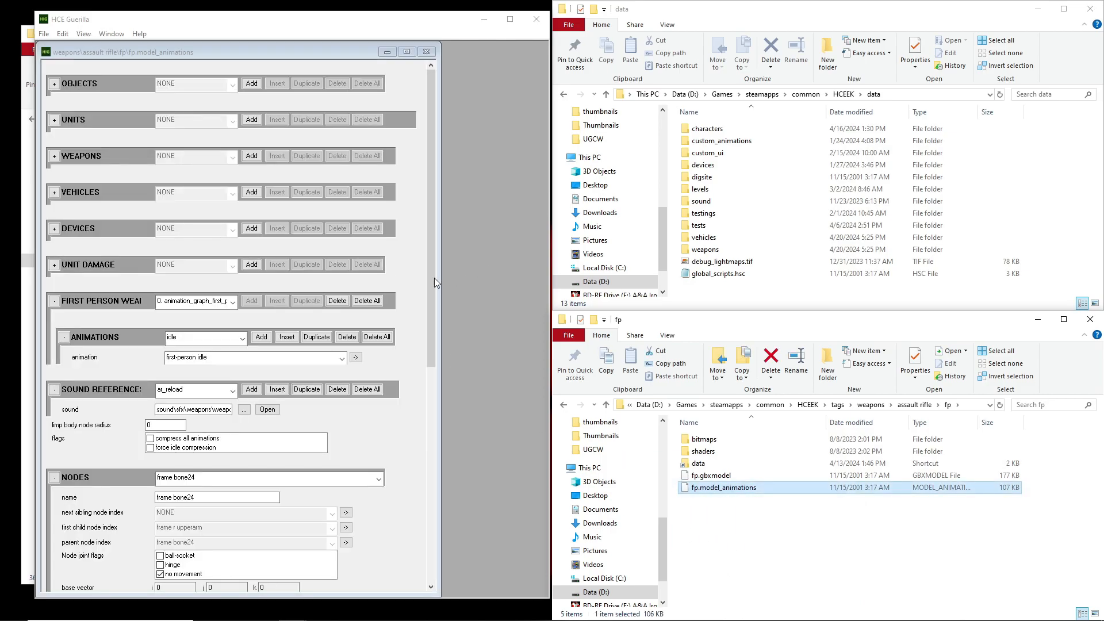
pyautogui.click(806, 530)
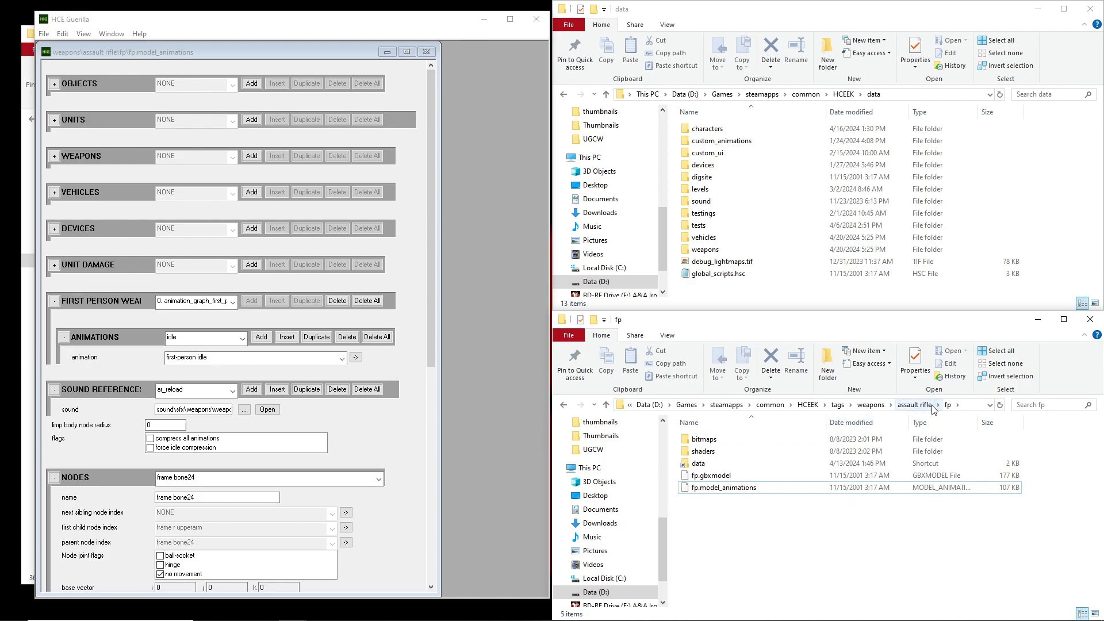
pyautogui.click(738, 490)
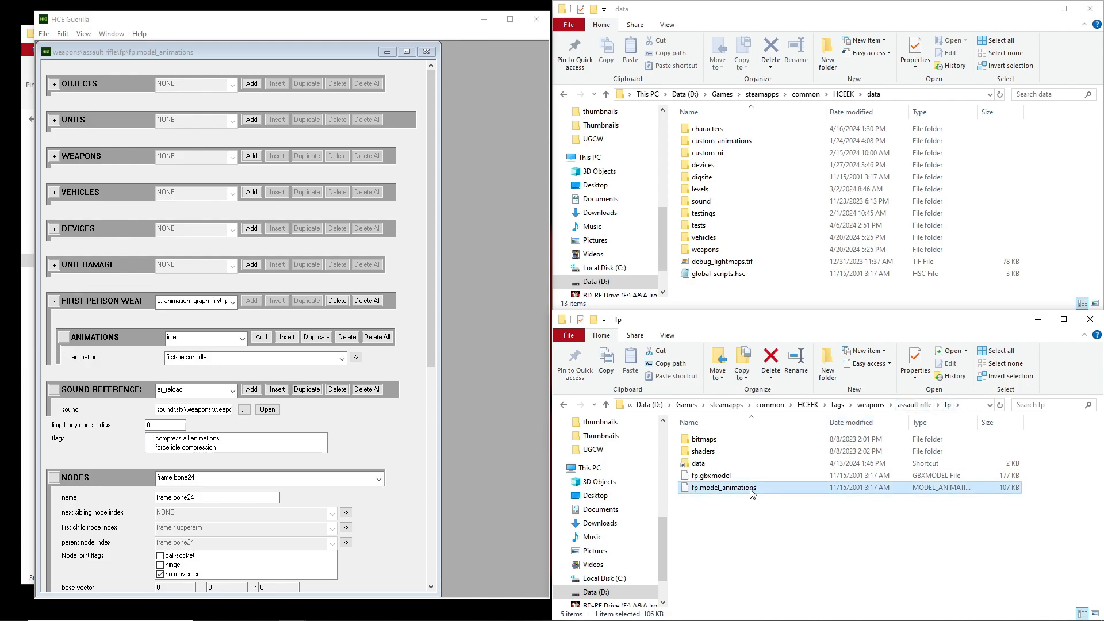
pyautogui.click(464, 340)
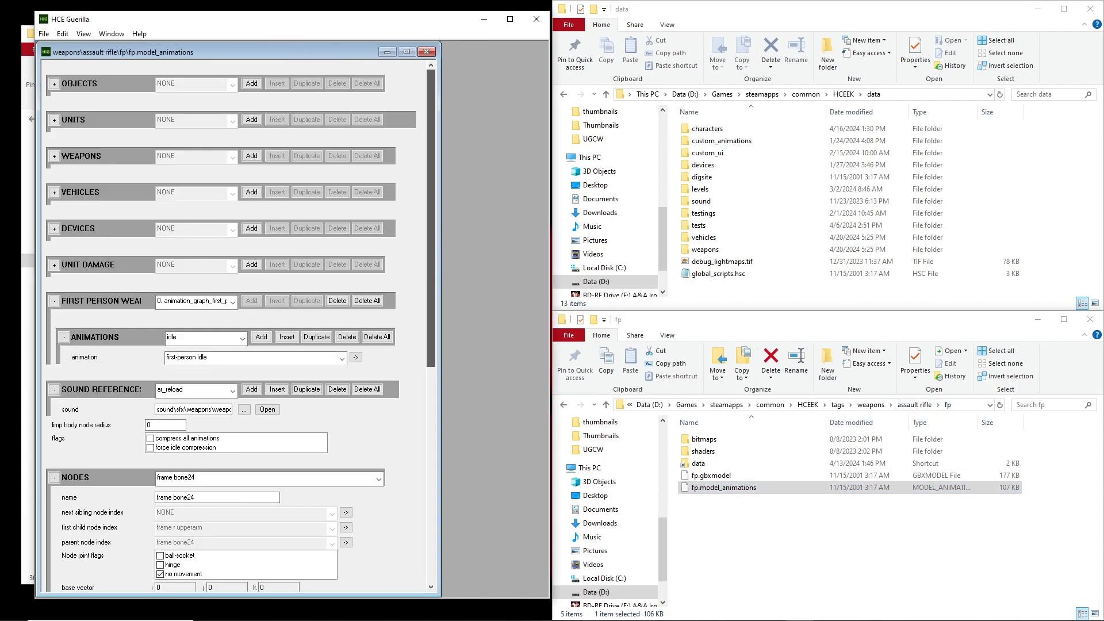
# - Examine the first-person animations listed in the assault rifle tag's Animations block
pyautogui.moveTo(428, 343); pyautogui.dragTo(429, 547)
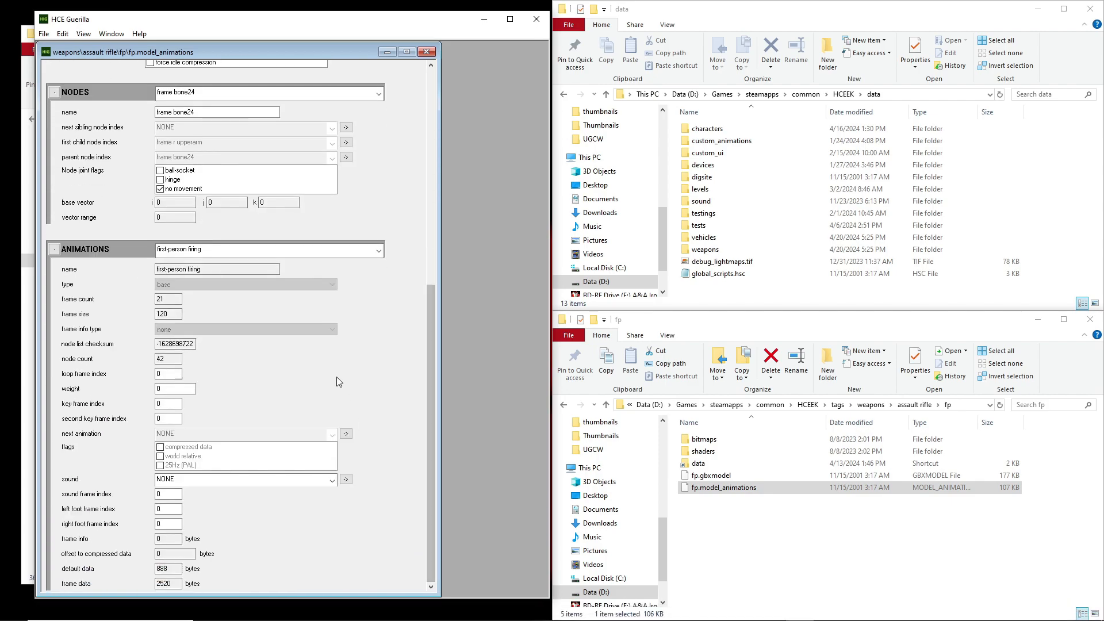
pyautogui.click(241, 256)
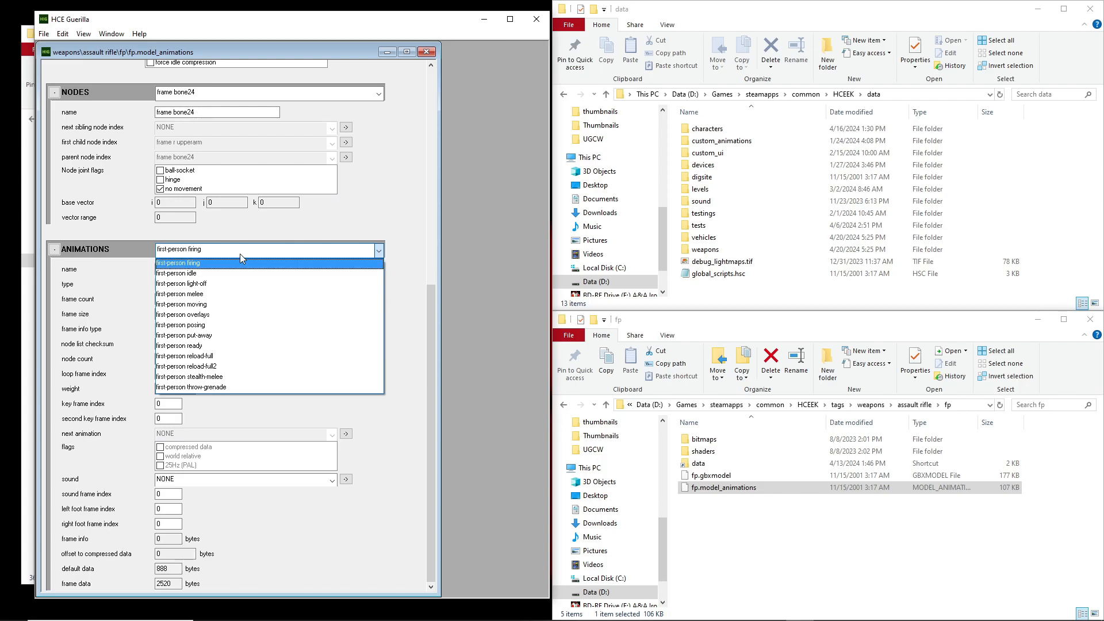
pyautogui.click(240, 254)
# - Examine the arm and gun nodes in the assault rifle tag's Nodes list, then close the tag
pyautogui.scroll(3, 406, 259)
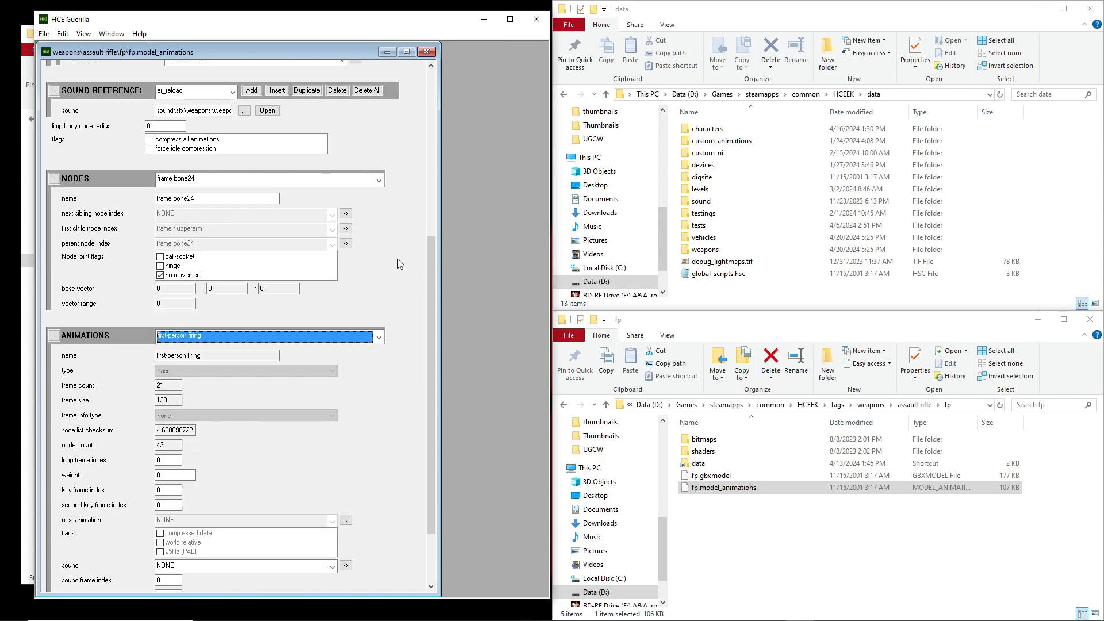
pyautogui.click(186, 178)
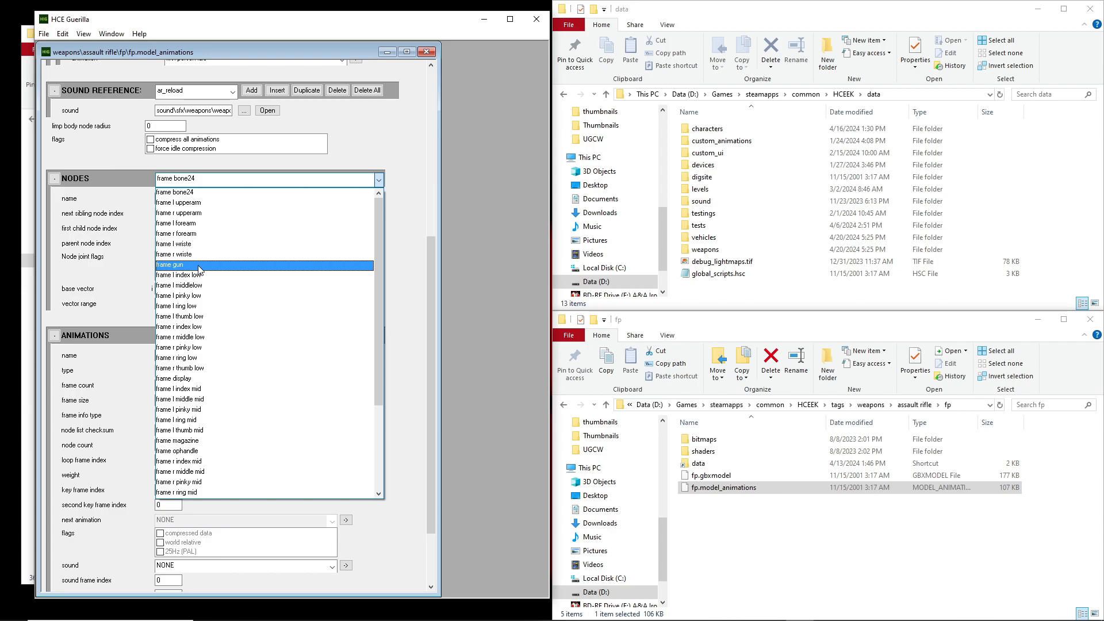
pyautogui.scroll(-4, 214, 407)
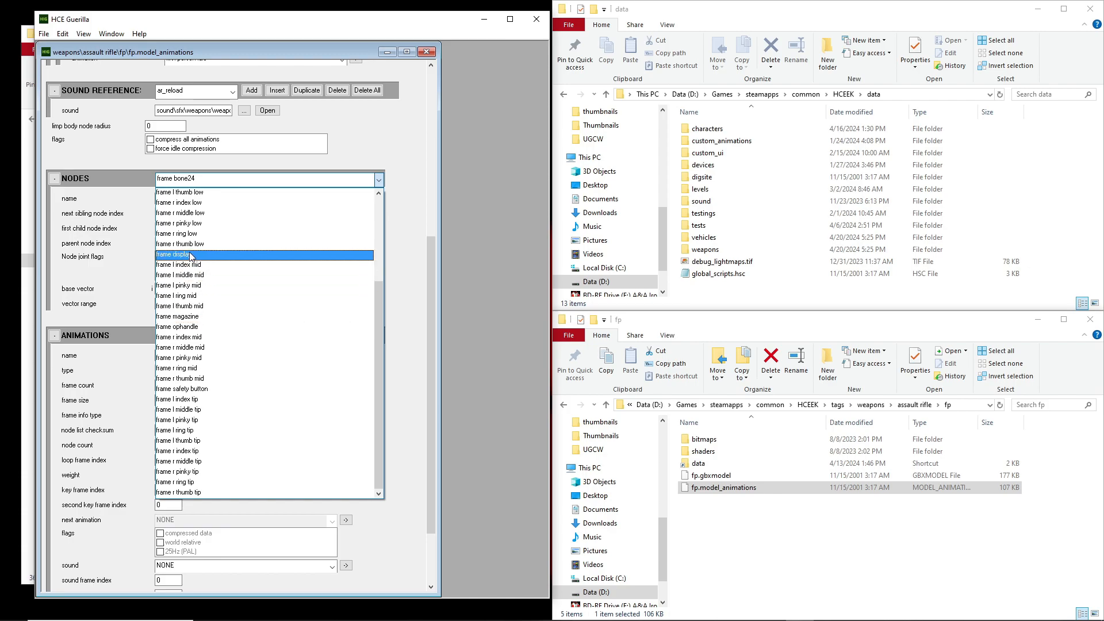
pyautogui.scroll(4, 190, 257)
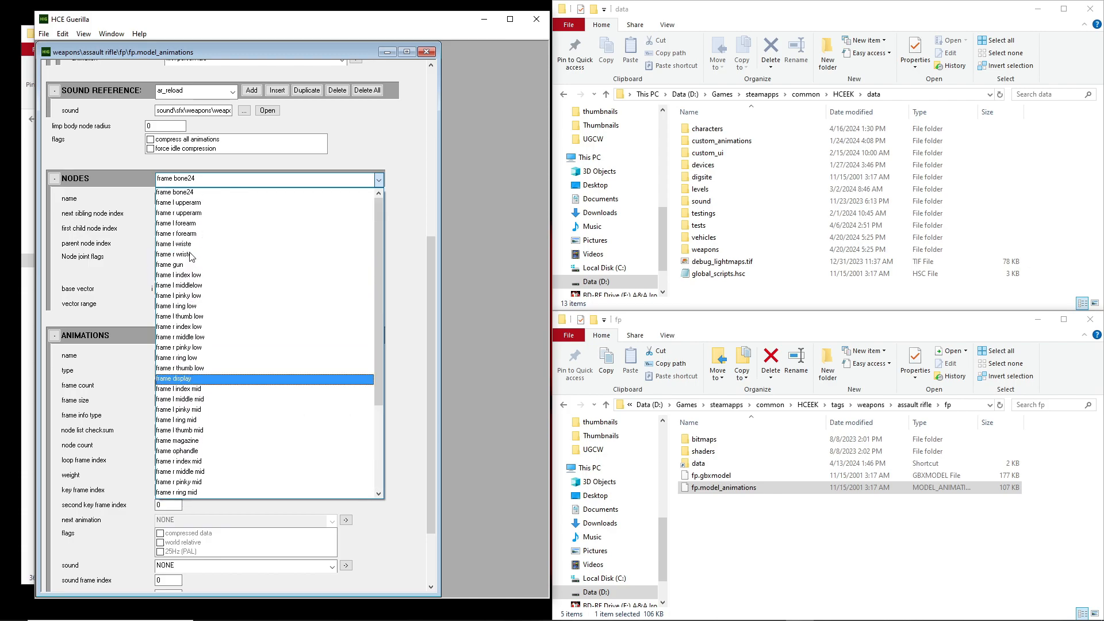
pyautogui.click(222, 179)
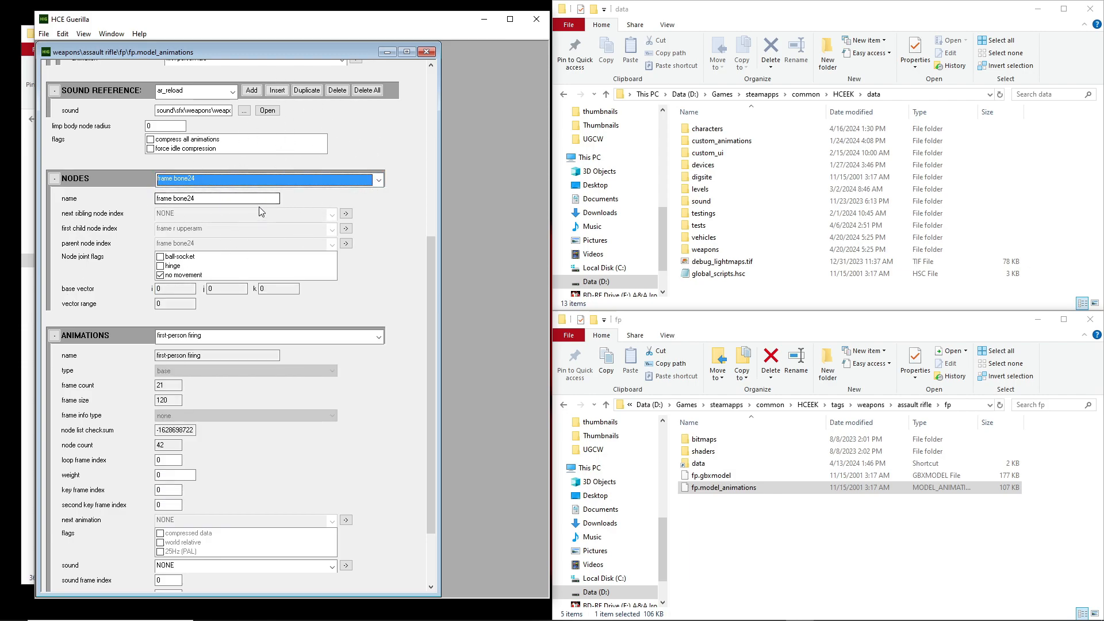
pyautogui.click(428, 52)
# - Go to the tags\weapons\pistol folder and select pistol.model_animations
pyautogui.click(938, 543)
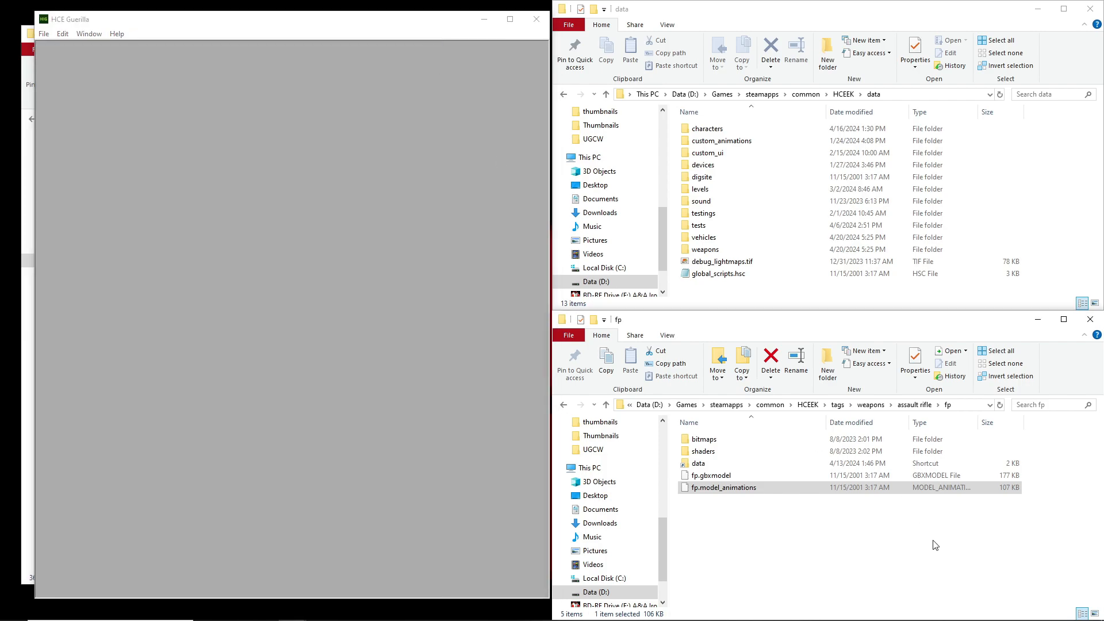
pyautogui.click(914, 405)
pyautogui.scroll(-1, 814, 552)
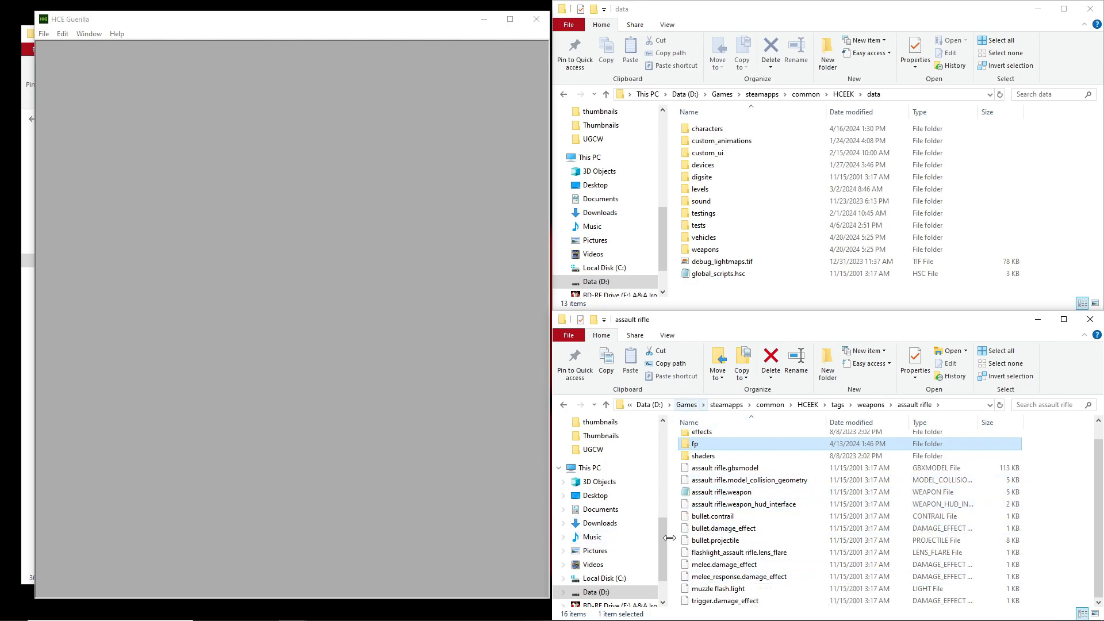
pyautogui.click(870, 405)
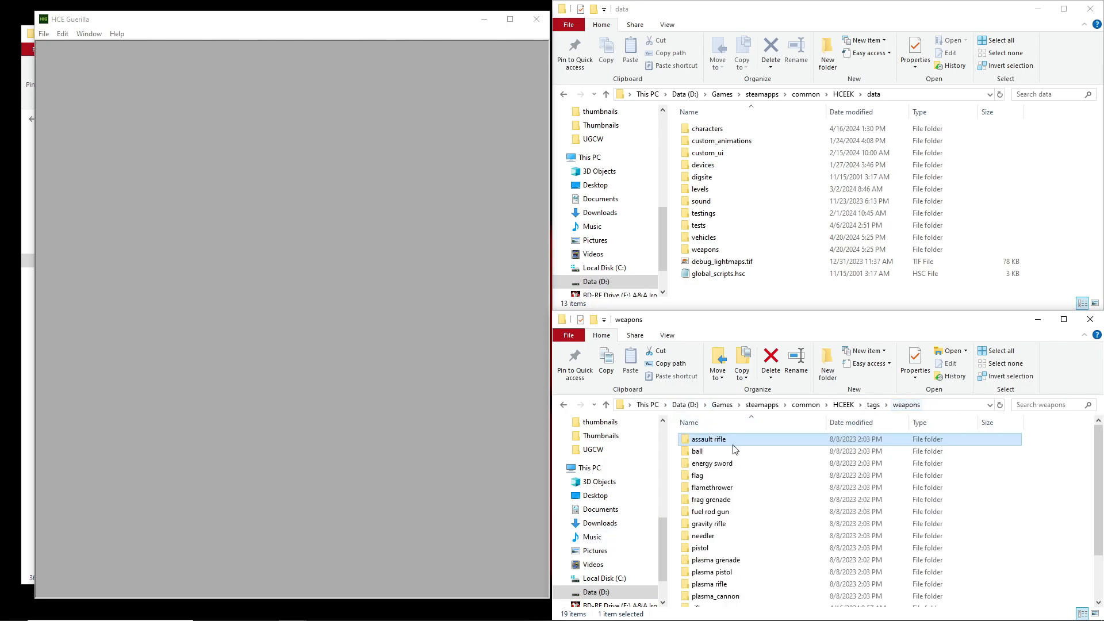
pyautogui.doubleClick(702, 548)
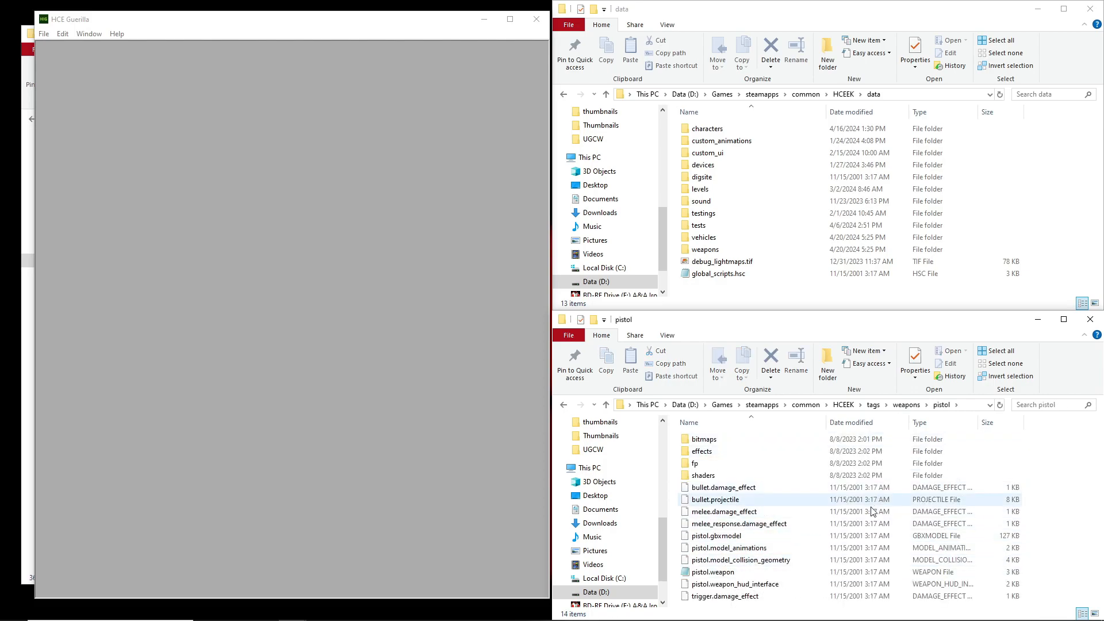
pyautogui.click(754, 549)
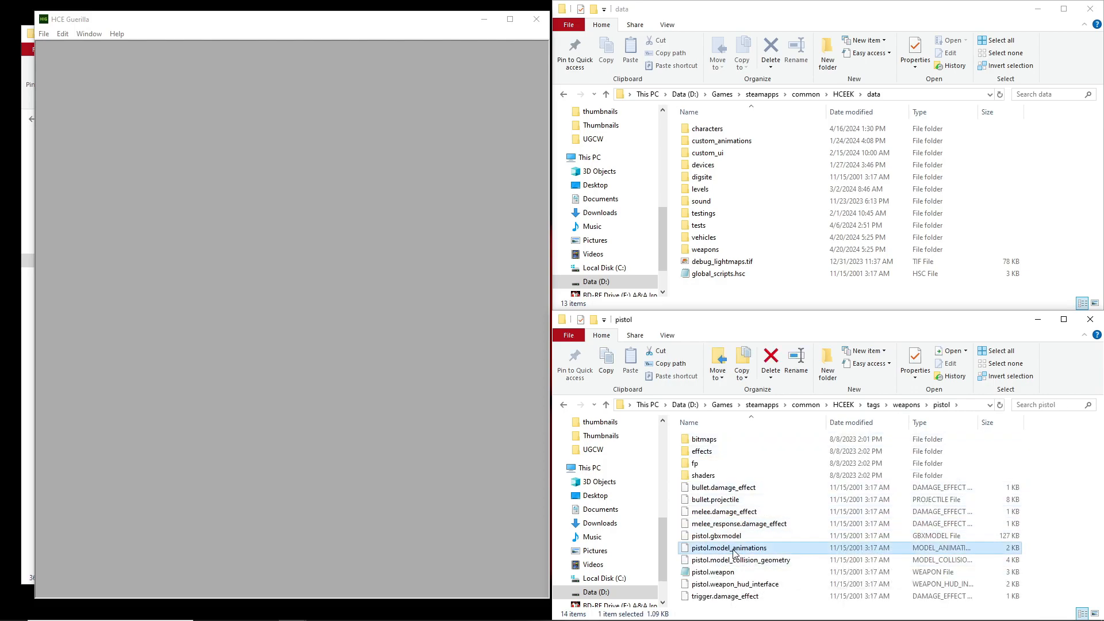
# - Open pistol.model_animations in Guerilla and check which animations its main Animations block lists
pyautogui.moveTo(755, 551); pyautogui.dragTo(389, 254)
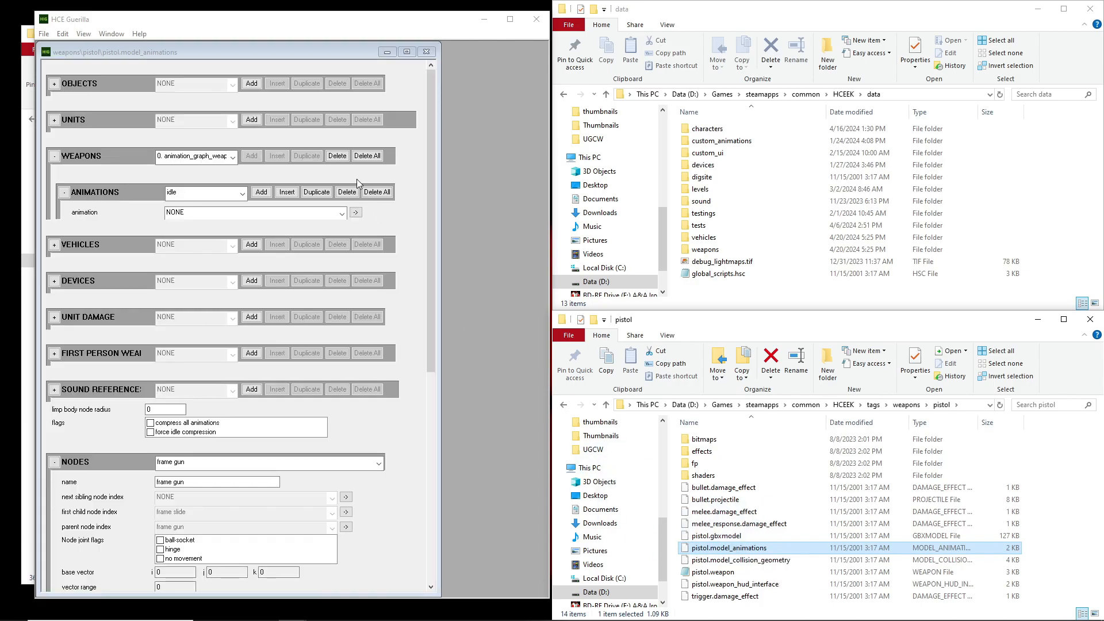
pyautogui.moveTo(429, 149); pyautogui.dragTo(429, 419)
pyautogui.click(226, 249)
pyautogui.click(224, 257)
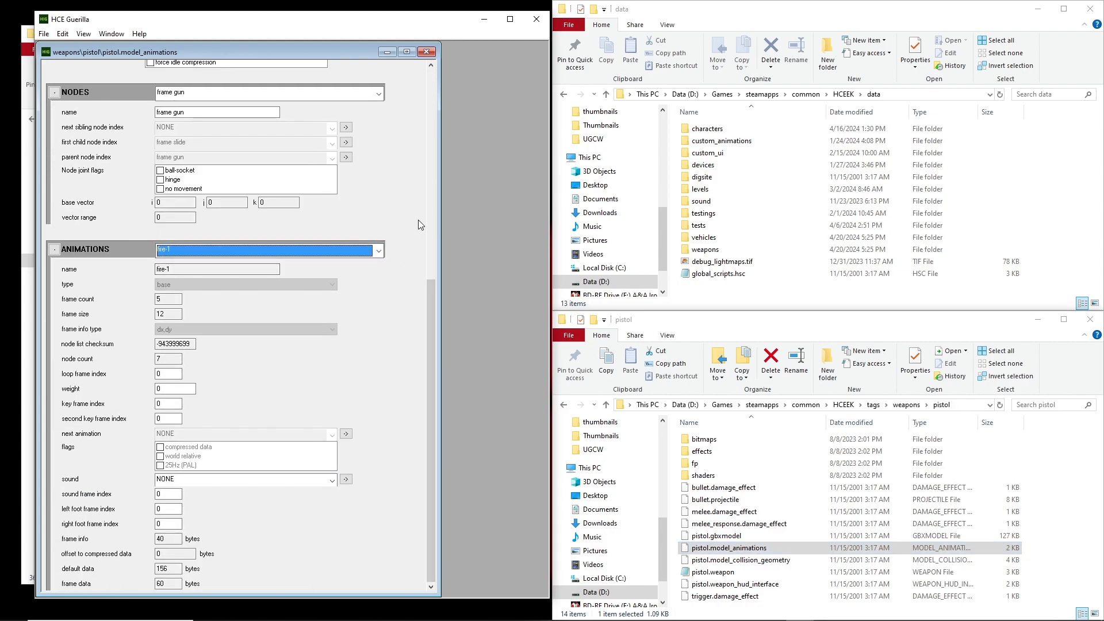
# - Examine the gun nodes in the pistol tag's Nodes list and compare them with its Animations entry
pyautogui.scroll(1, 416, 224)
pyautogui.click(188, 137)
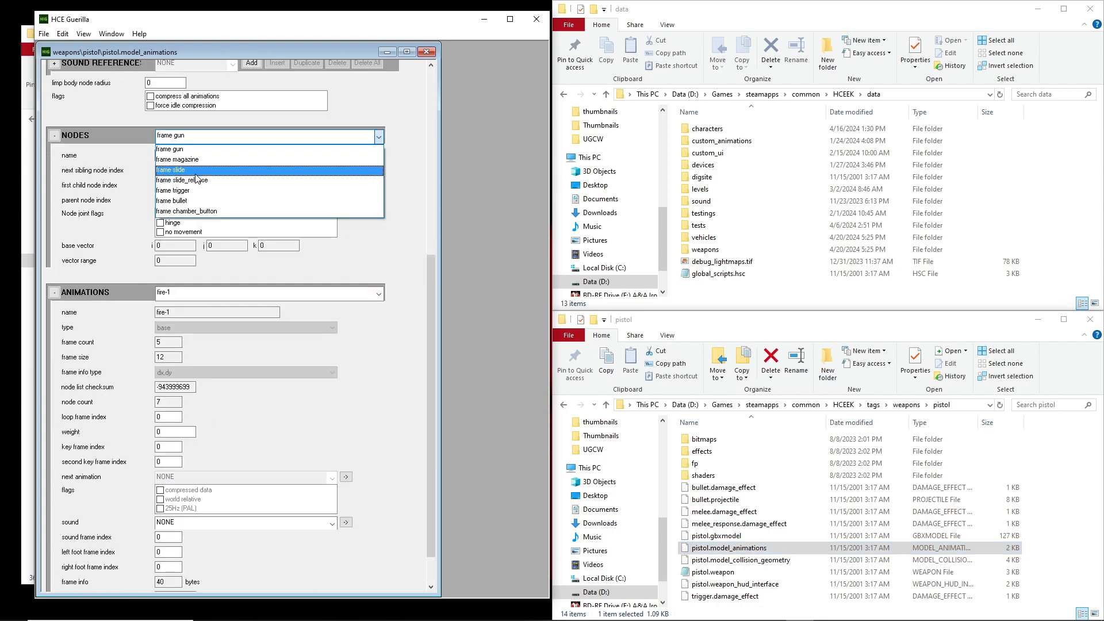
pyautogui.click(236, 140)
pyautogui.click(236, 140)
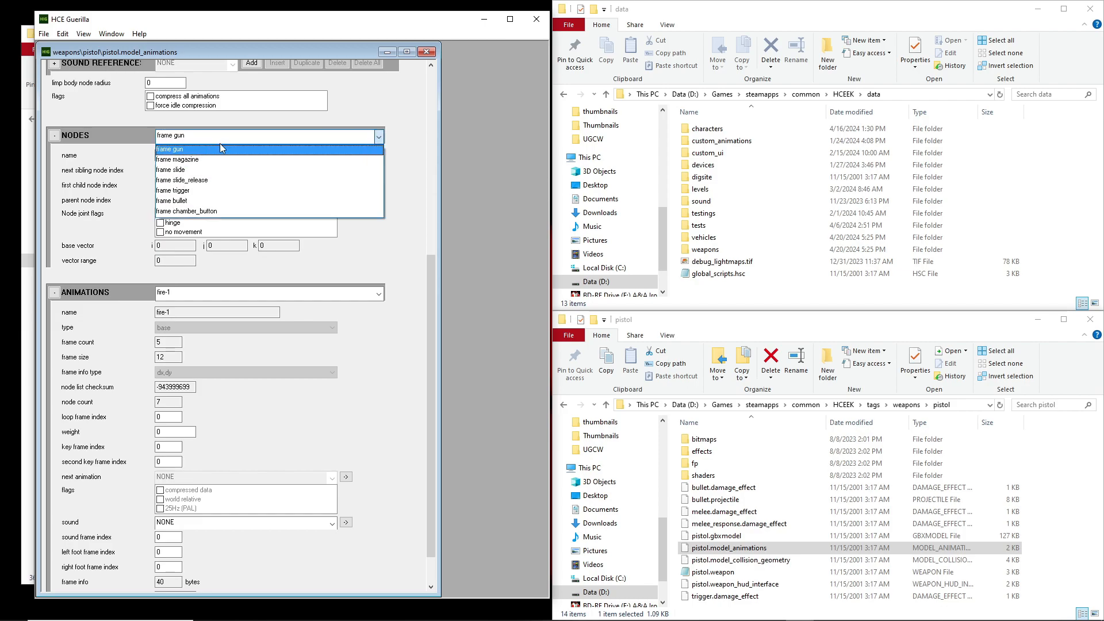
pyautogui.click(220, 144)
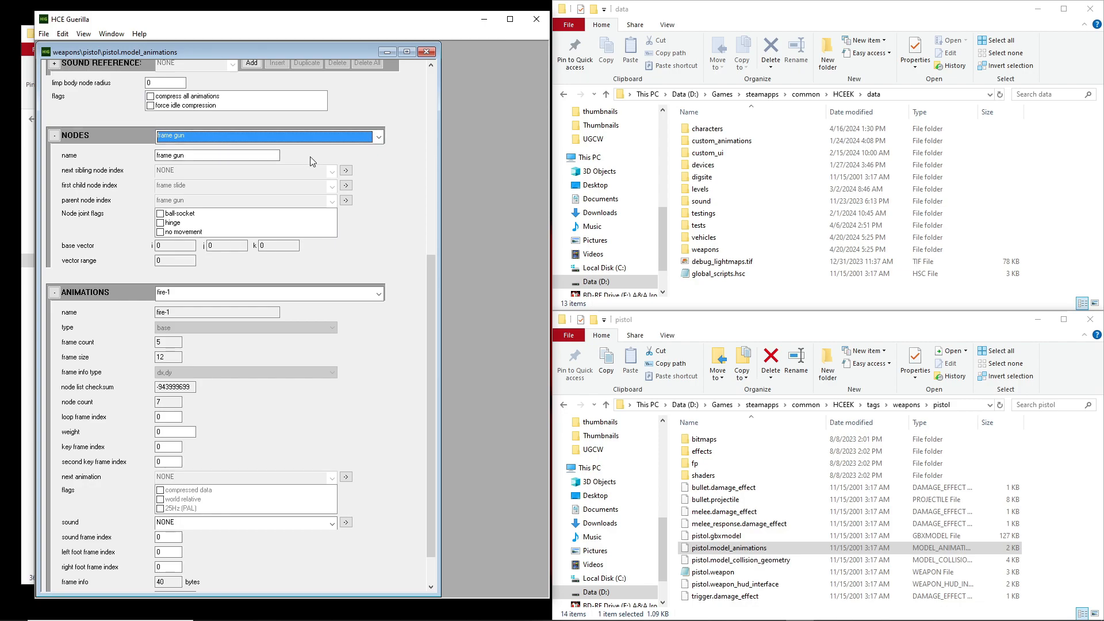
pyautogui.click(222, 294)
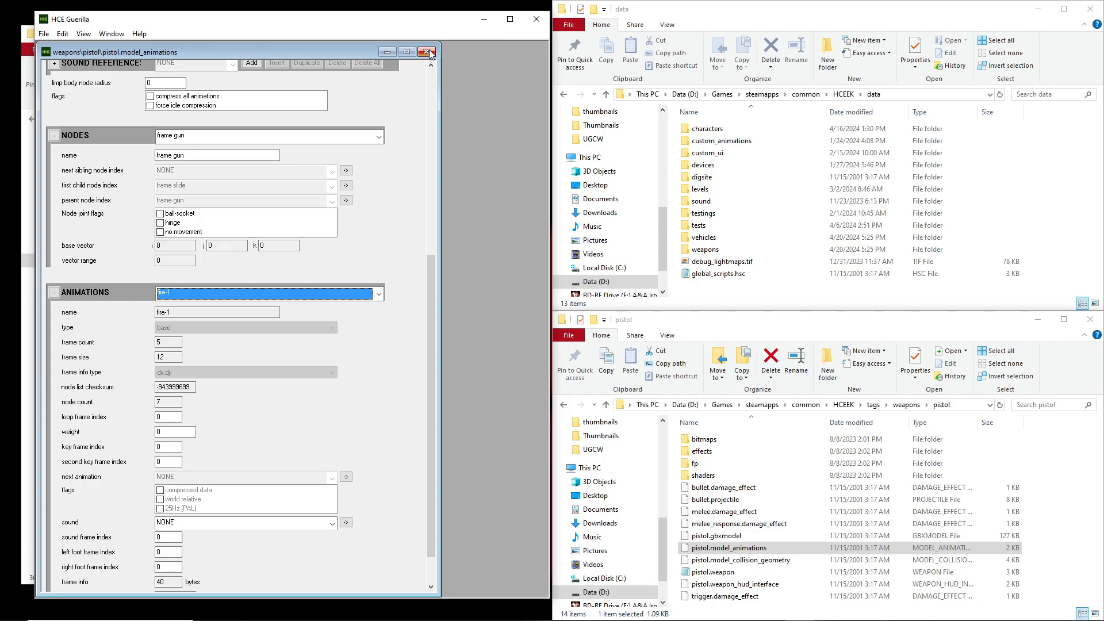
# - Examine the animation slots in the pistol tag's Weapons block, and close the tag and Guerilla
pyautogui.moveTo(429, 266); pyautogui.dragTo(437, 68)
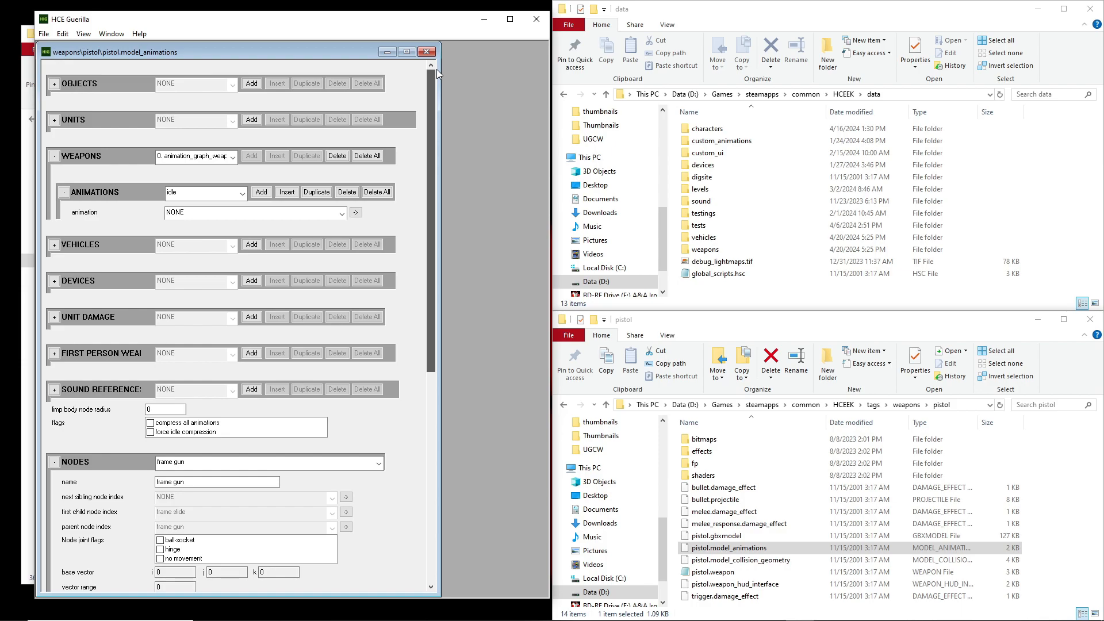
pyautogui.click(193, 193)
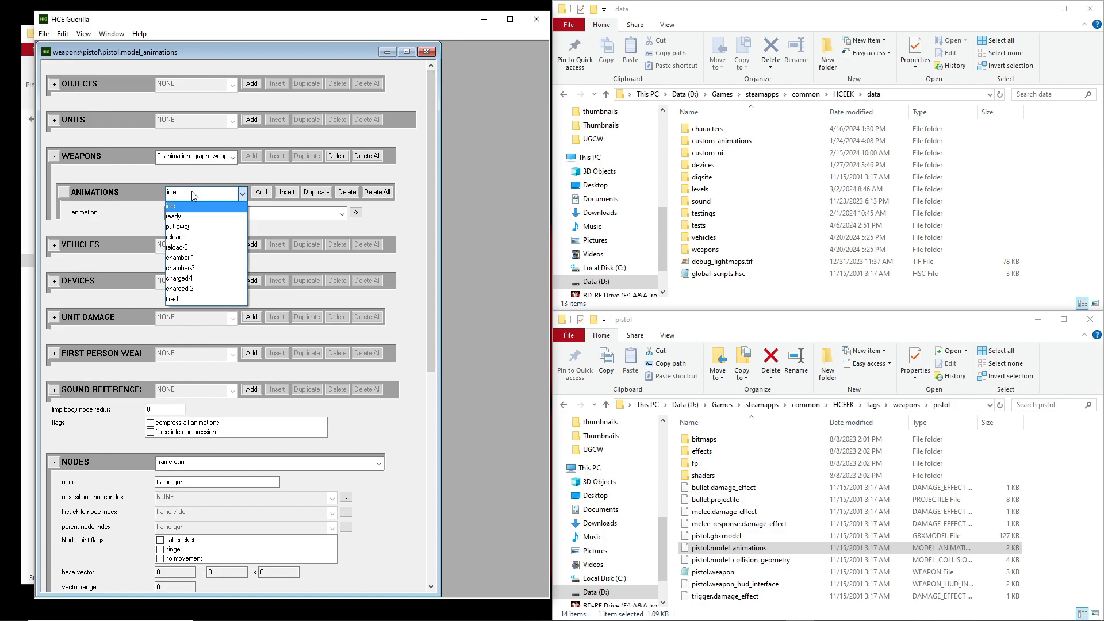
pyautogui.click(193, 192)
pyautogui.scroll(-3, 193, 192)
pyautogui.scroll(2, 194, 194)
pyautogui.scroll(-2, 195, 191)
pyautogui.scroll(2, 195, 190)
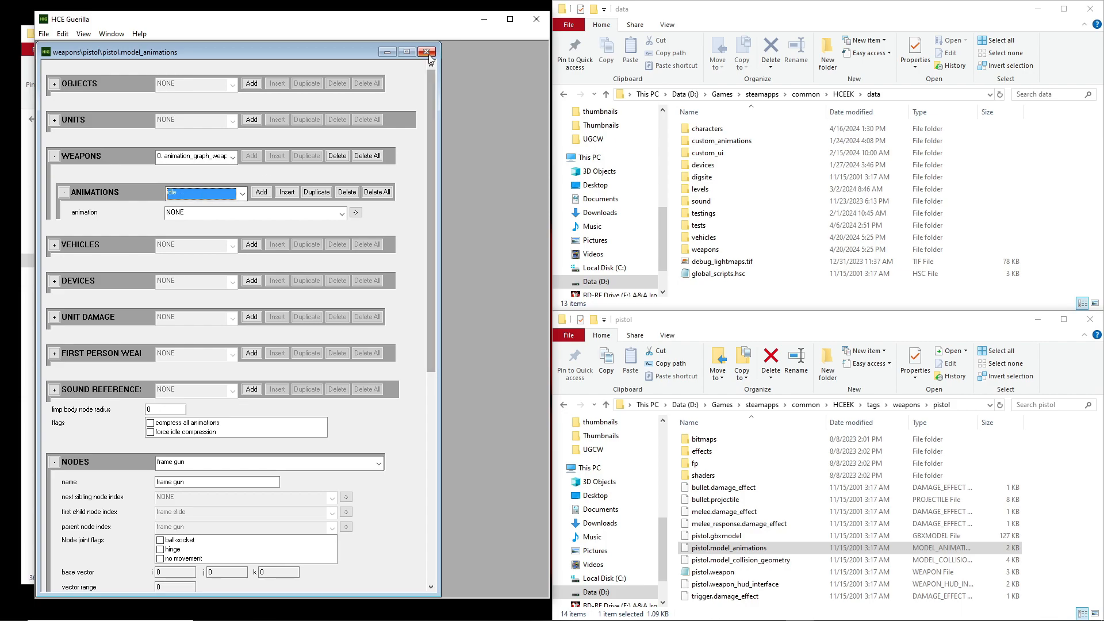
pyautogui.click(427, 52)
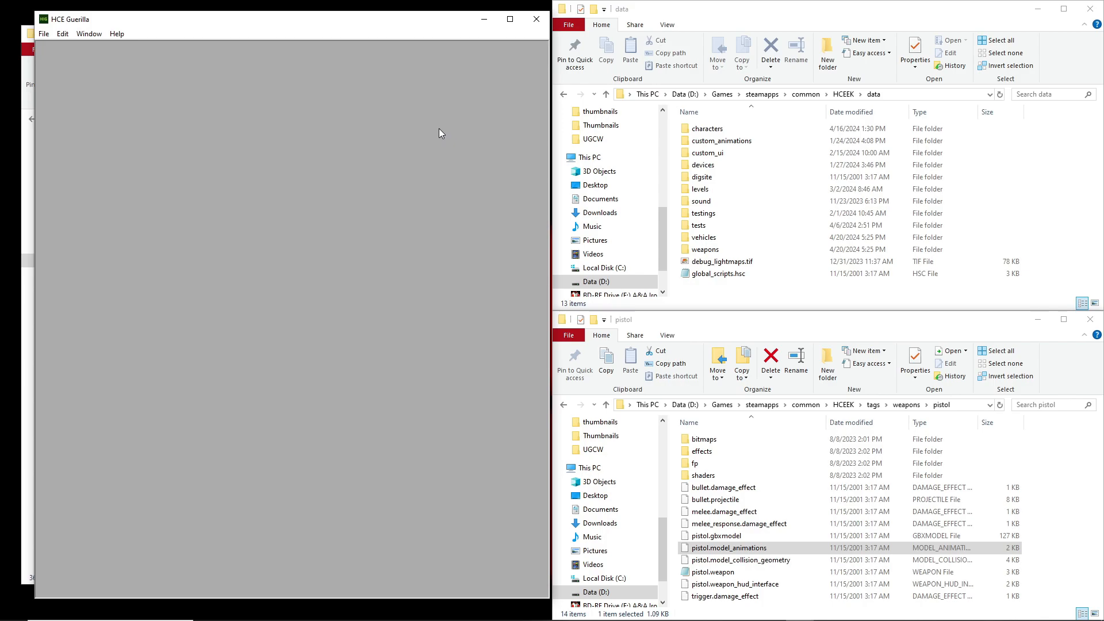
pyautogui.click(536, 19)
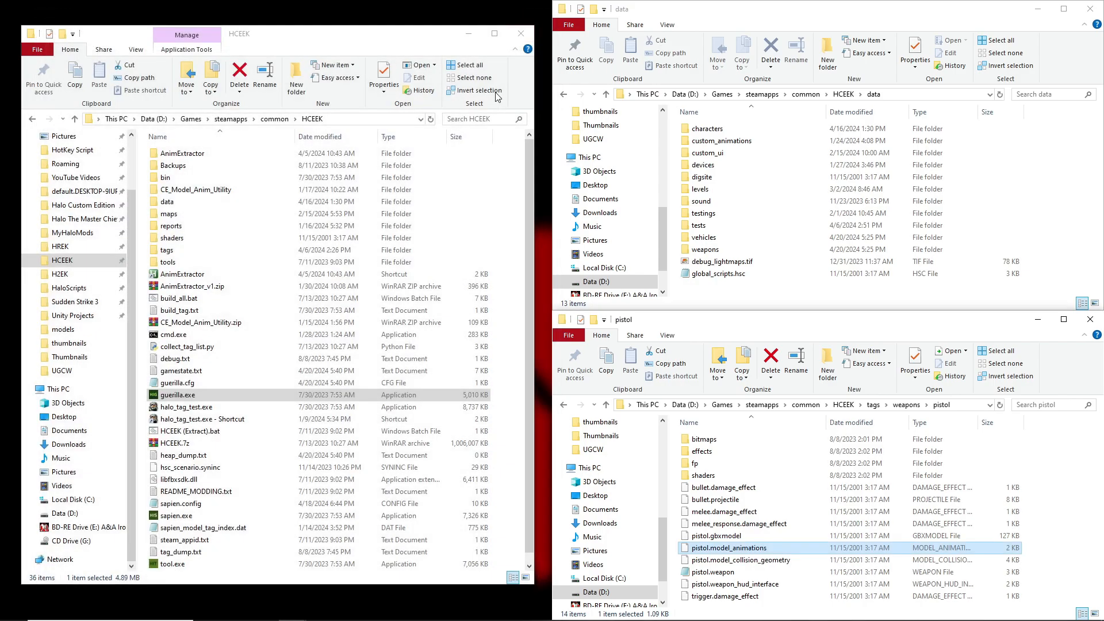
# - Locate AnimExtractor_v1.zip in the HCEEK folder and select AnimExtractor.exe inside the AnimExtractor folder
pyautogui.moveTo(377, 42); pyautogui.dragTo(377, 41)
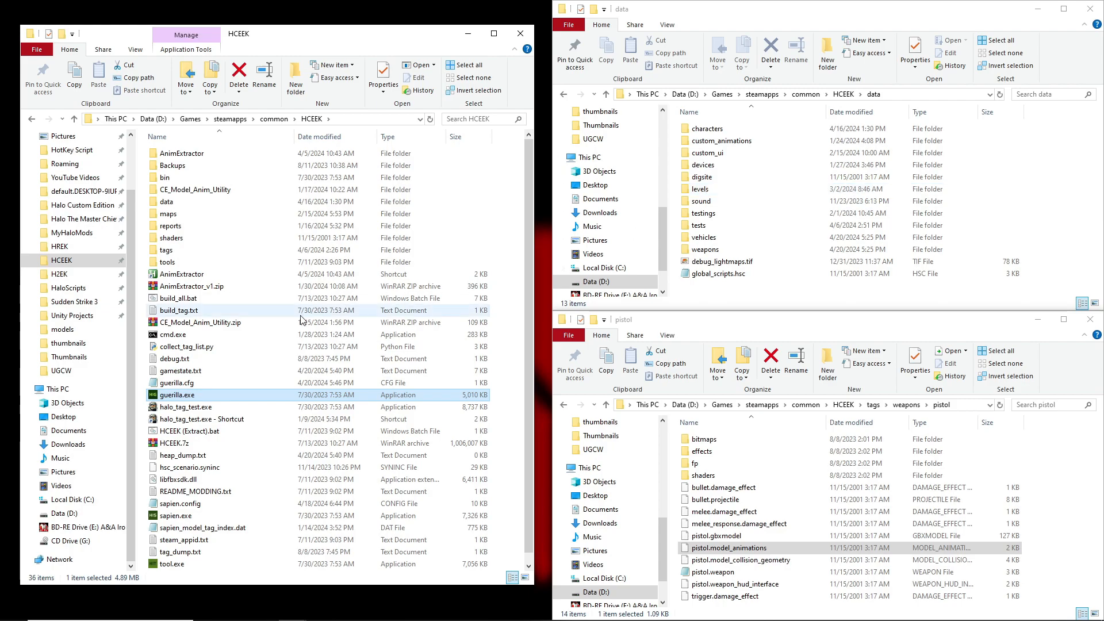
pyautogui.click(181, 275)
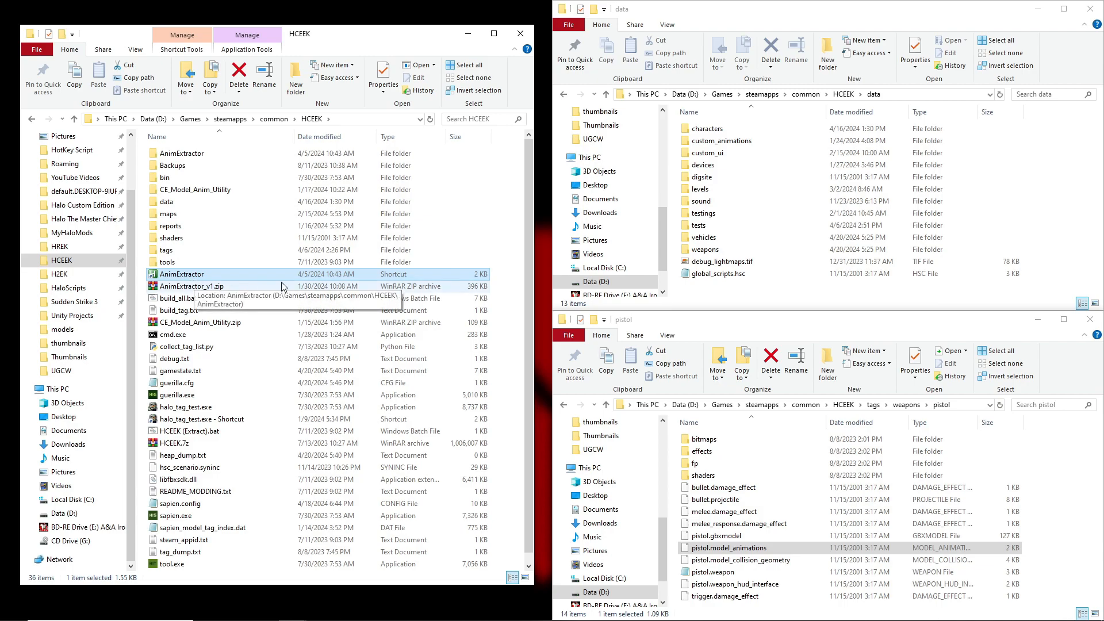
pyautogui.click(180, 288)
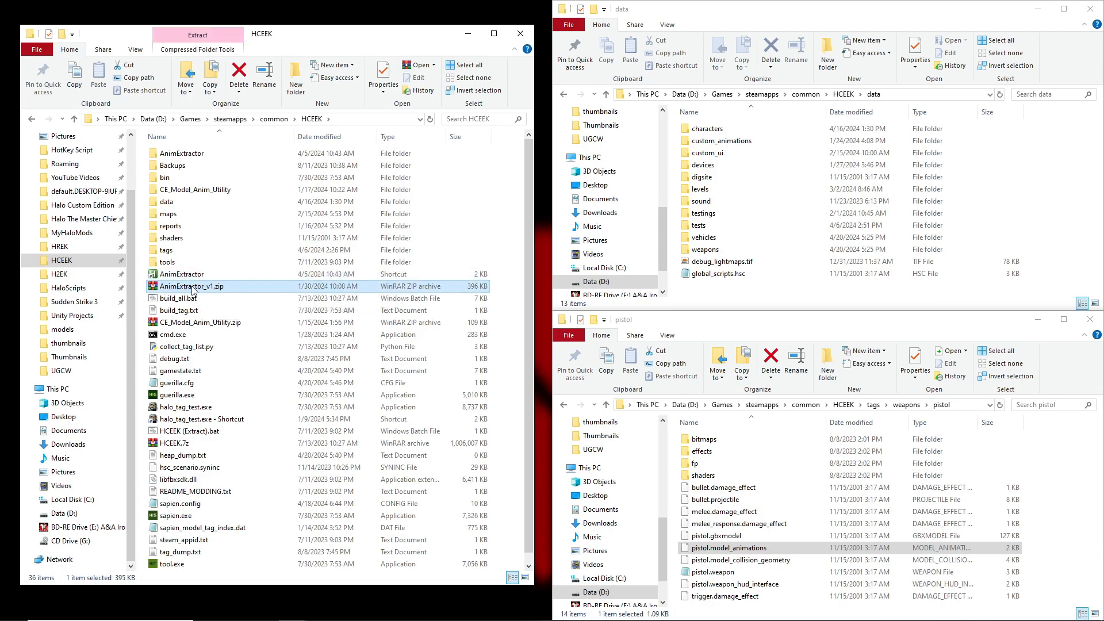
pyautogui.click(195, 155)
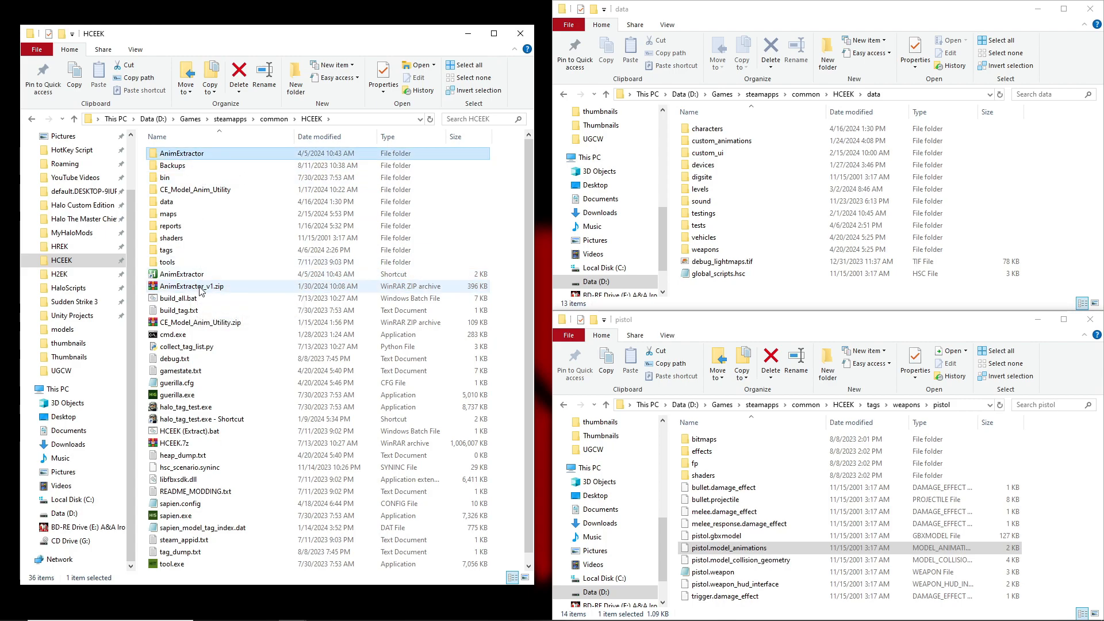
pyautogui.click(185, 288)
pyautogui.click(188, 156)
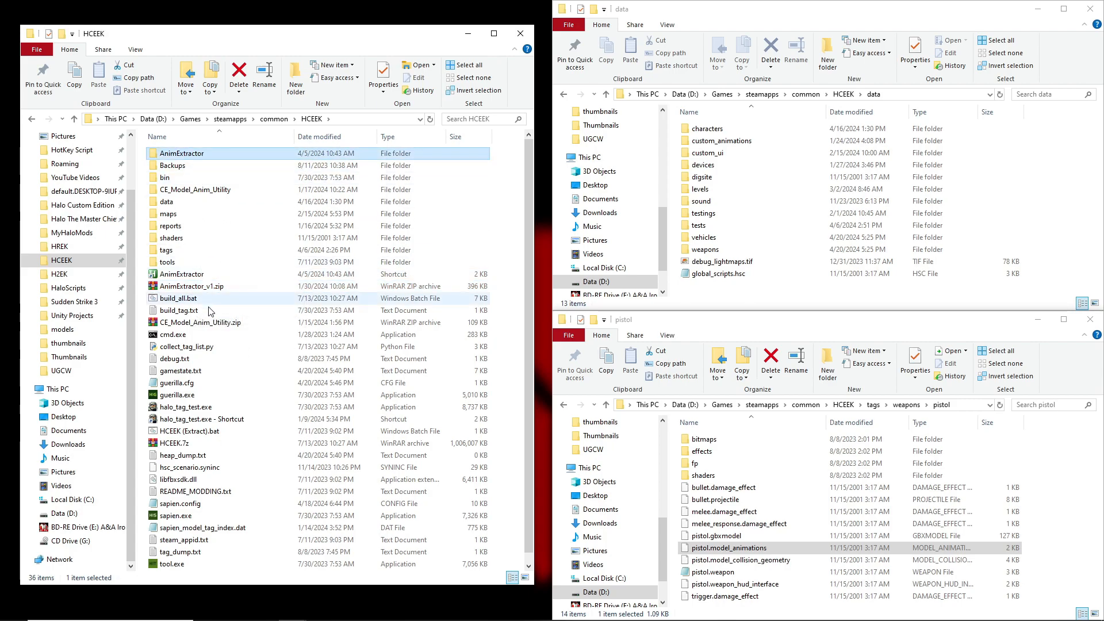
pyautogui.doubleClick(187, 159)
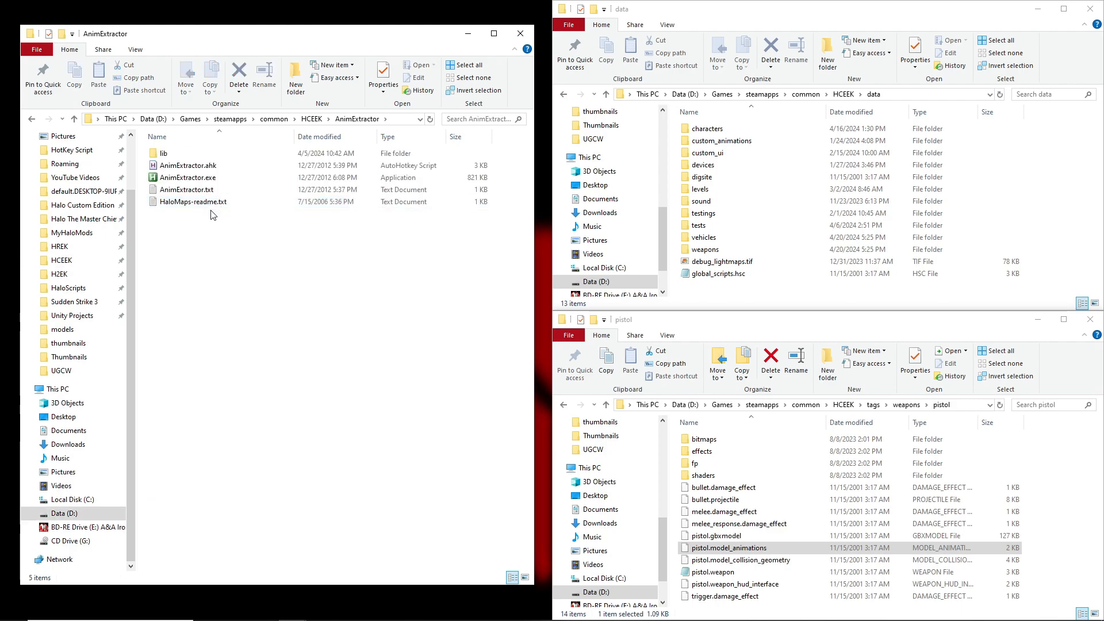
pyautogui.click(187, 179)
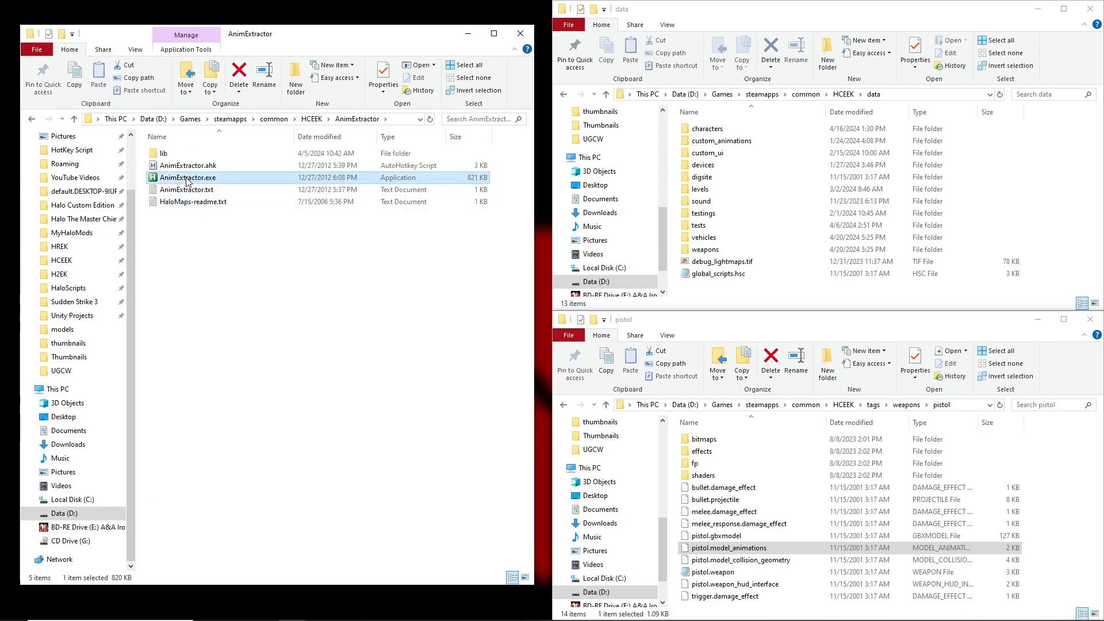
# - Launch AnimExtractor from its HCEEK shortcut, select shotgun.model_animations in its file picker, and dismiss the picker without extracting
pyautogui.click(311, 119)
pyautogui.click(180, 275)
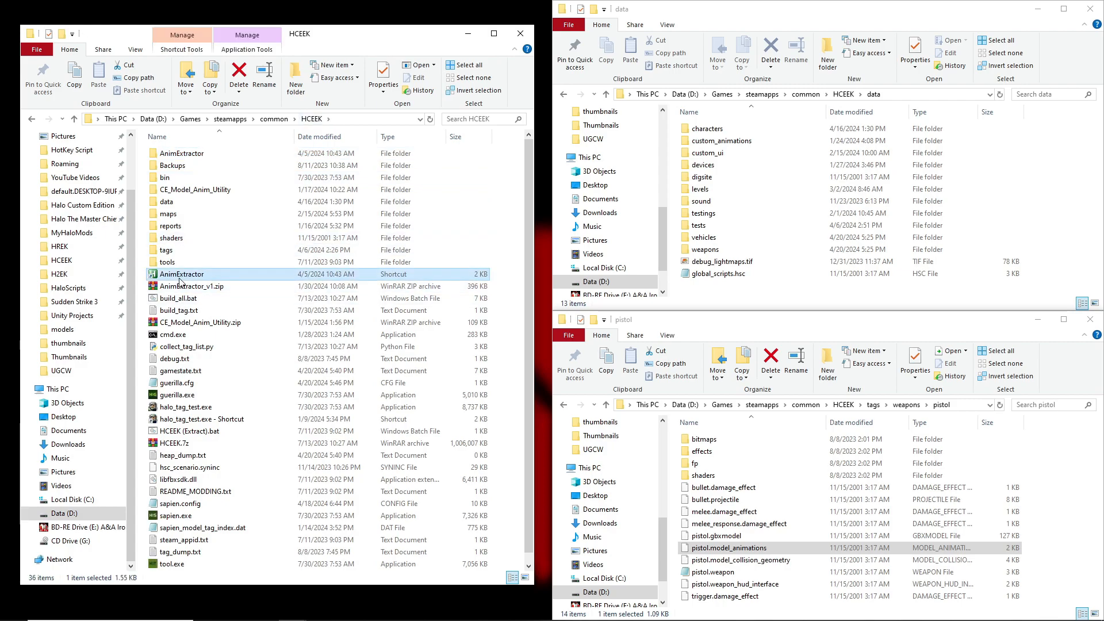
pyautogui.doubleClick(196, 275)
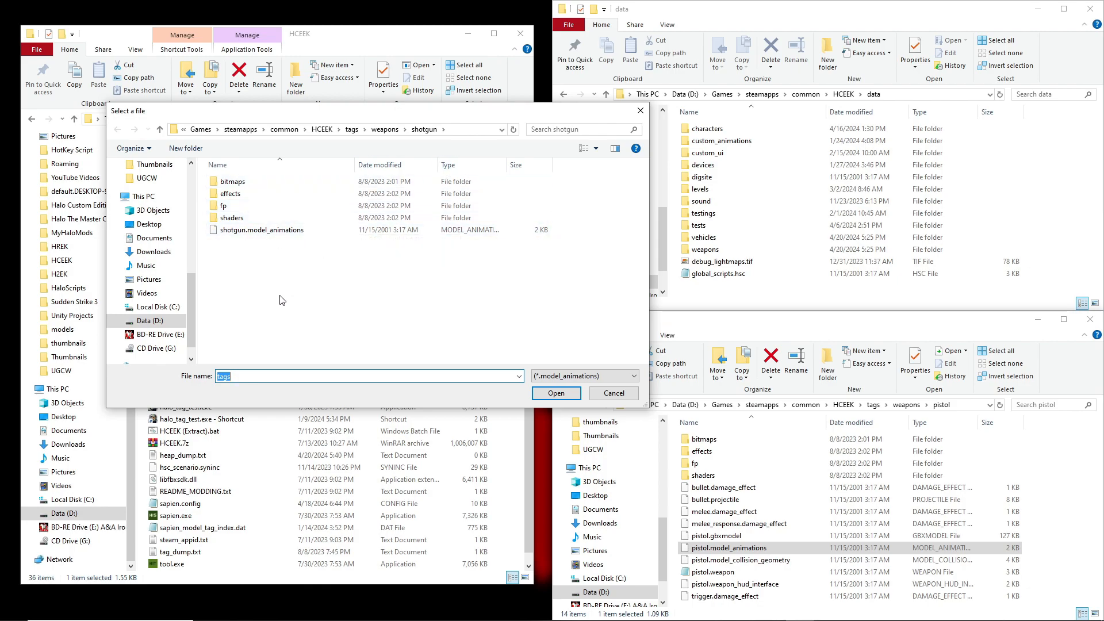
pyautogui.click(255, 231)
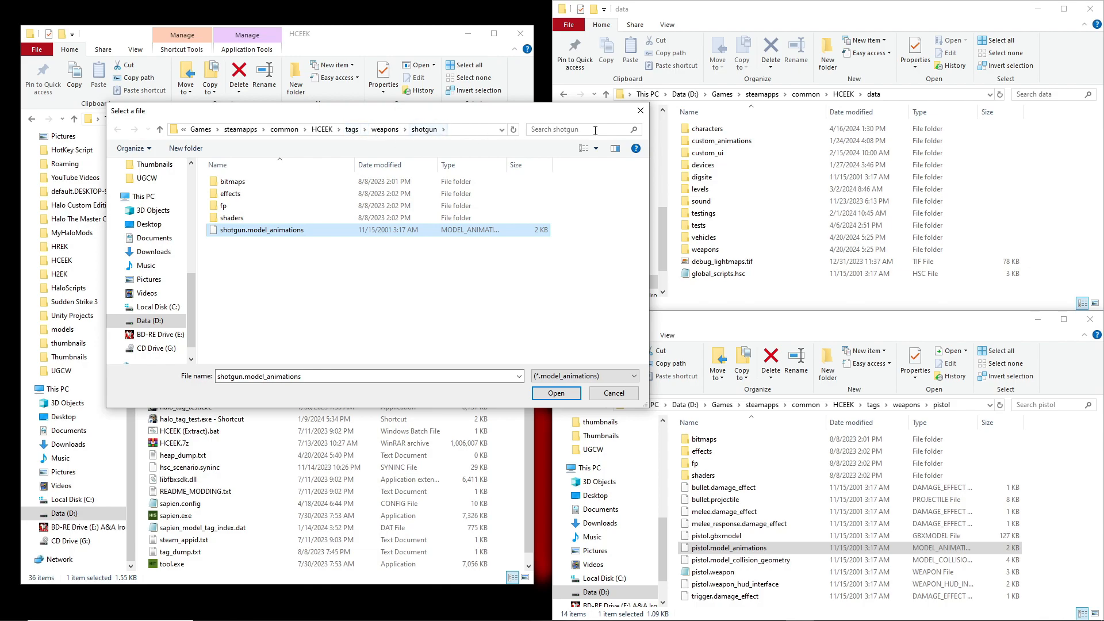
pyautogui.click(640, 111)
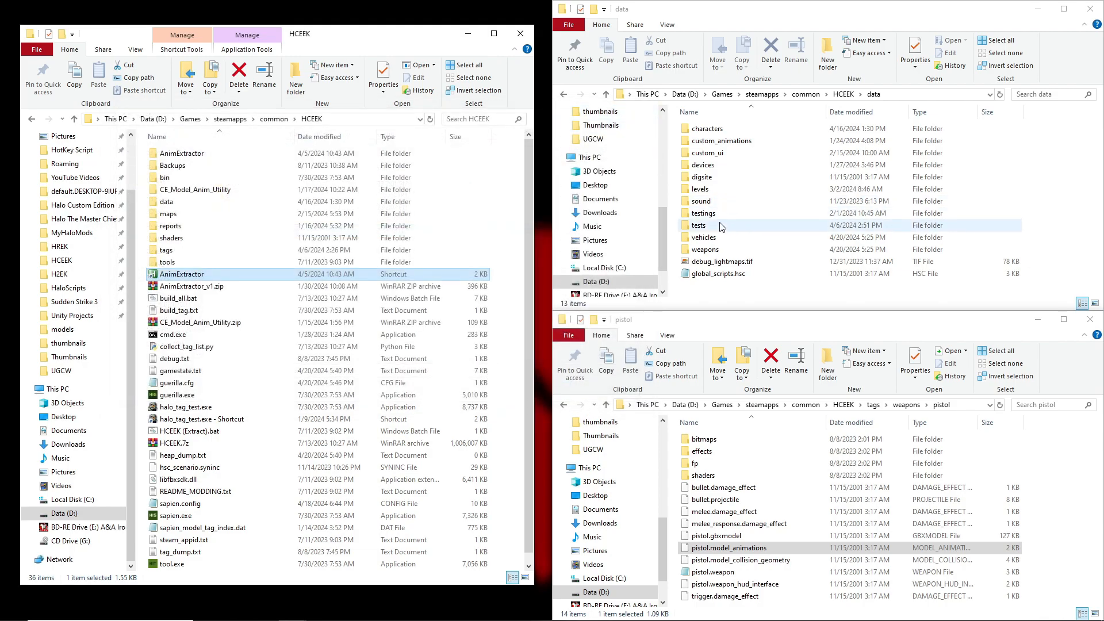
# - Open the animations folder under data\weapons\assault rifle\fp, checking the linked tags folder on the way
pyautogui.doubleClick(717, 251)
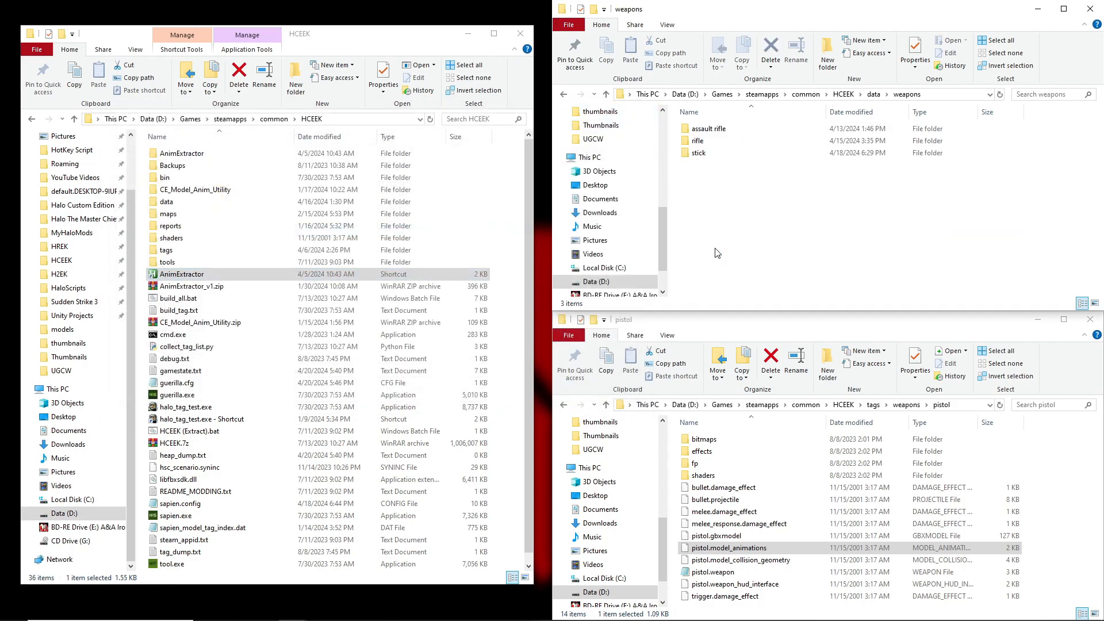
pyautogui.doubleClick(729, 129)
pyautogui.doubleClick(729, 133)
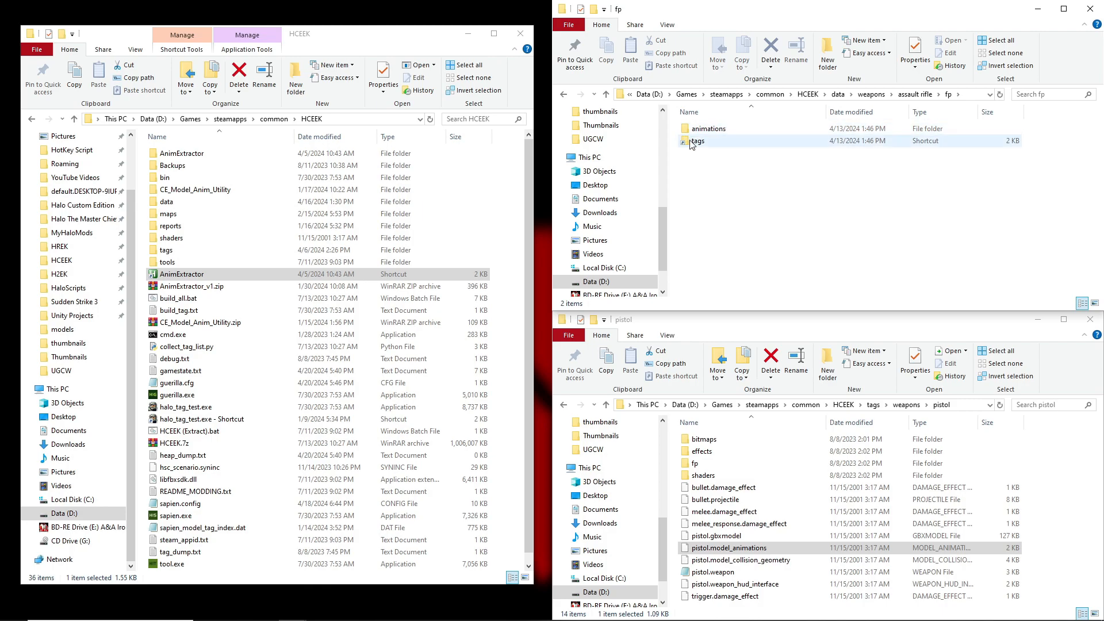
pyautogui.doubleClick(698, 142)
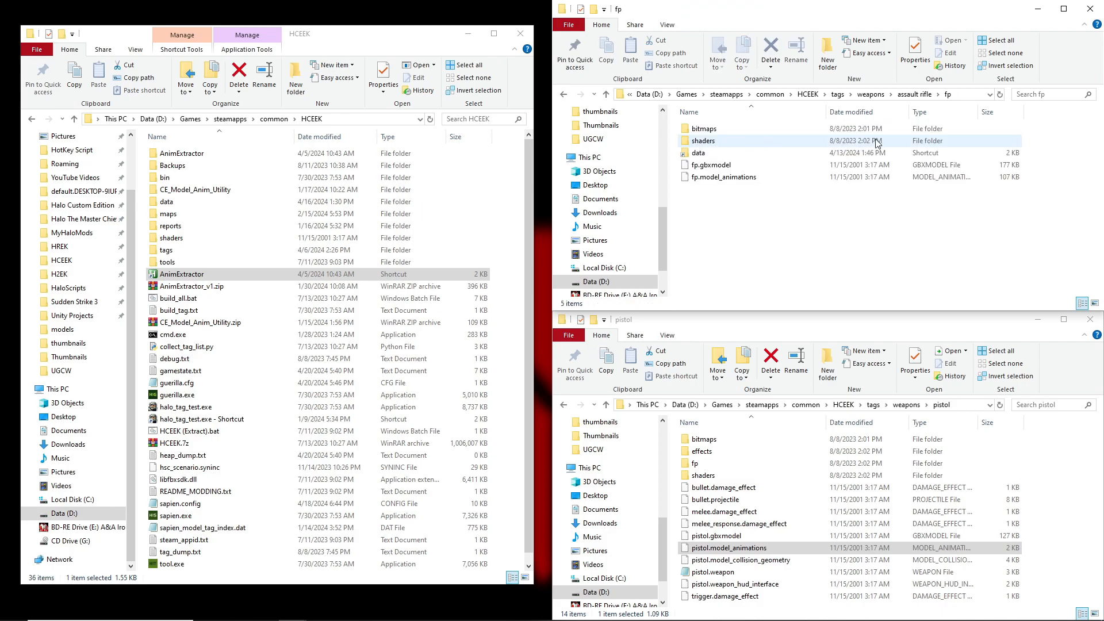
pyautogui.doubleClick(718, 155)
pyautogui.doubleClick(717, 129)
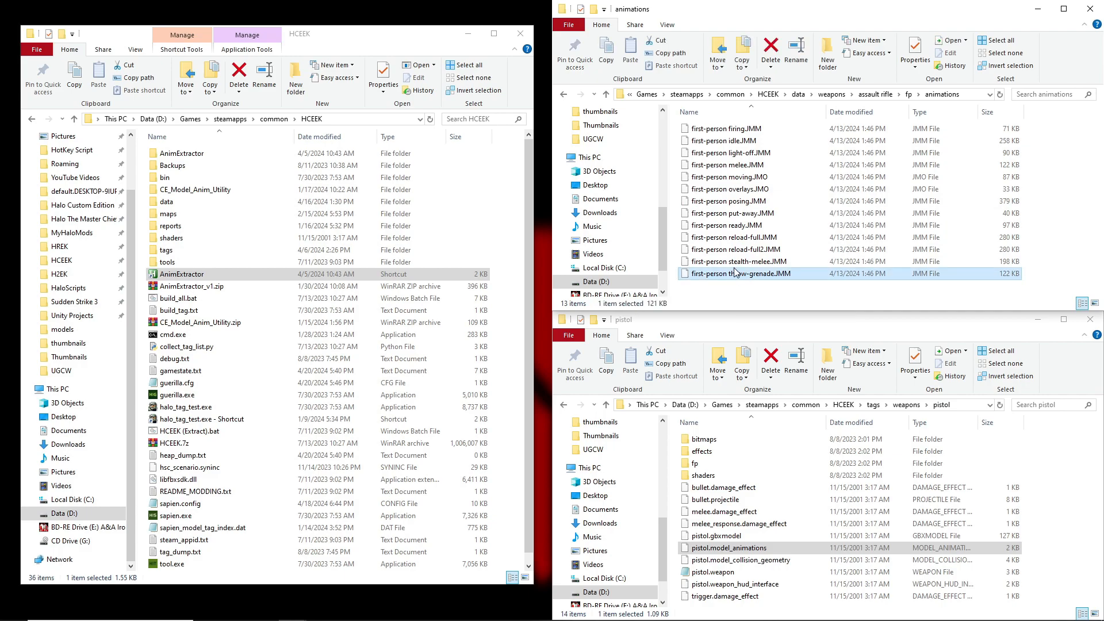
# - Look through the extracted first-person JMM and JMO files in the assault rifle's animations folder
pyautogui.click(737, 251)
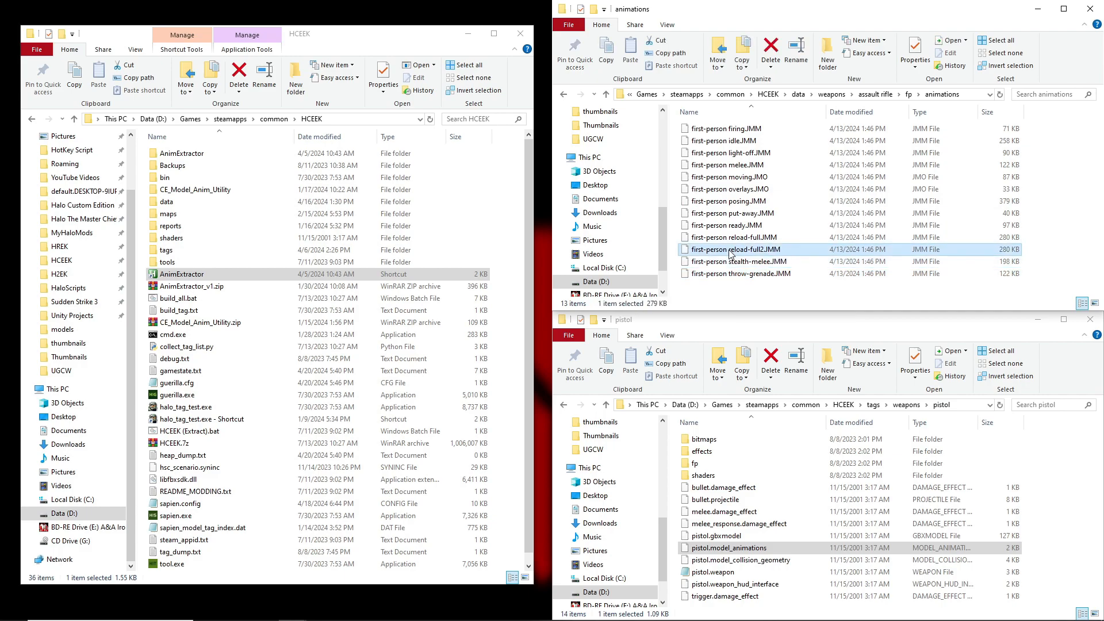
pyautogui.click(737, 201)
pyautogui.click(736, 189)
pyautogui.click(733, 177)
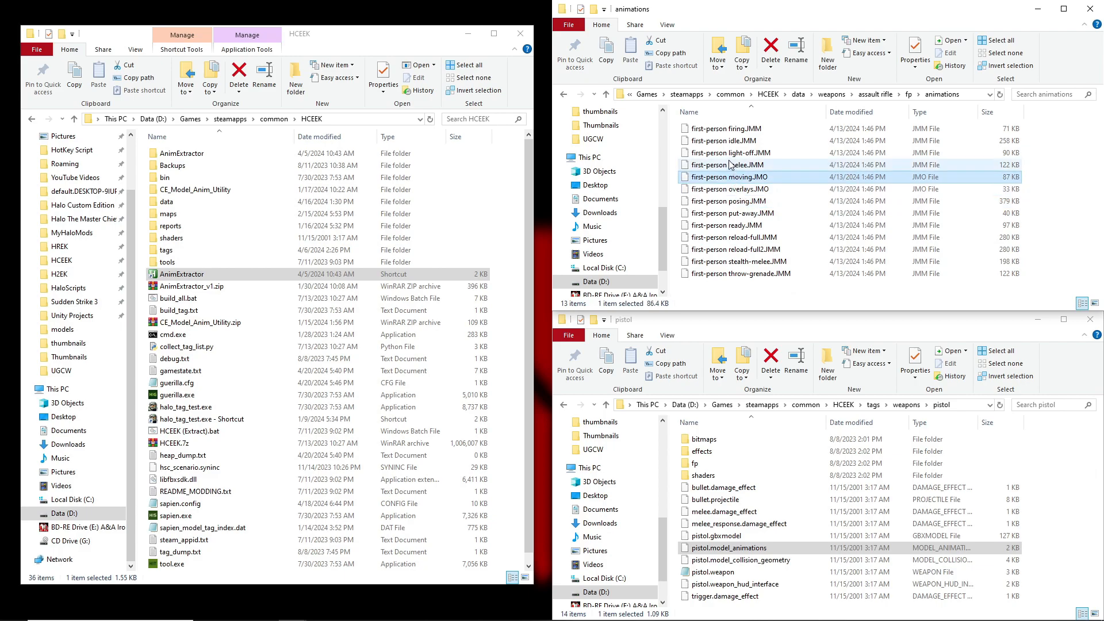
pyautogui.press('Up')
pyautogui.press('Up')
pyautogui.press('Up')
pyautogui.press('Up')
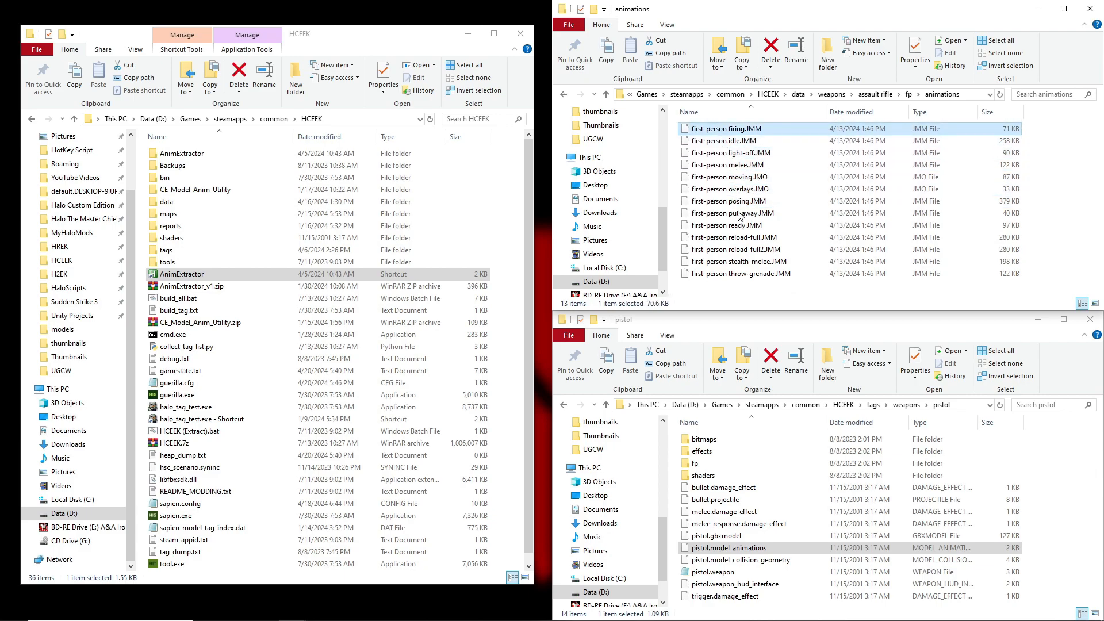
pyautogui.click(735, 292)
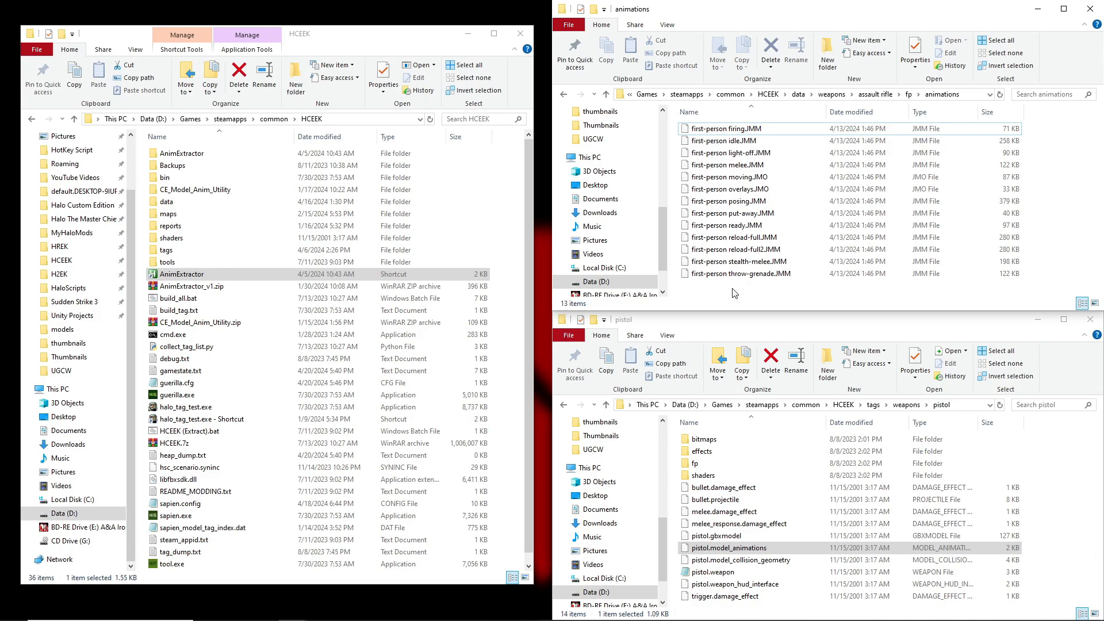
pyautogui.moveTo(726, 292); pyautogui.dragTo(731, 121)
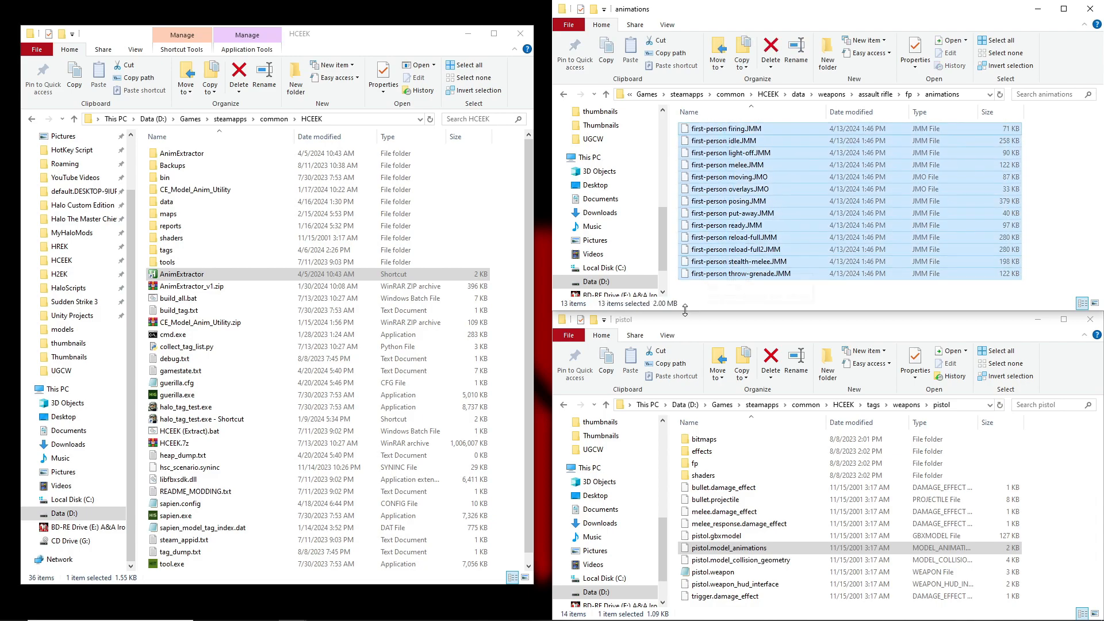
pyautogui.click(721, 296)
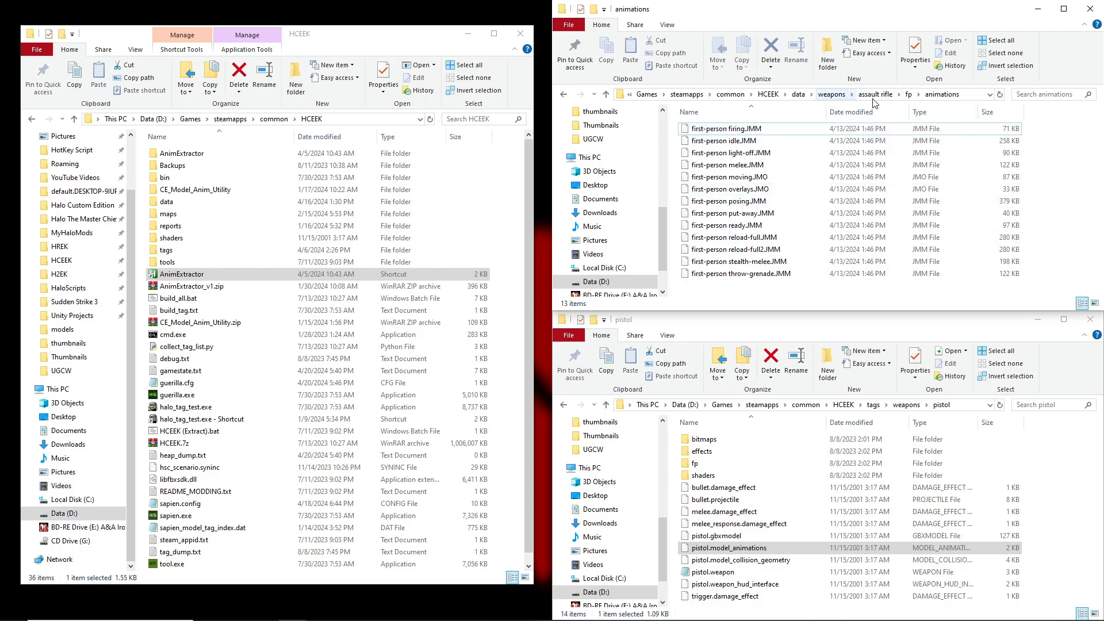
# - Return to the HCEEK data folder and launch Blender
pyautogui.click(798, 95)
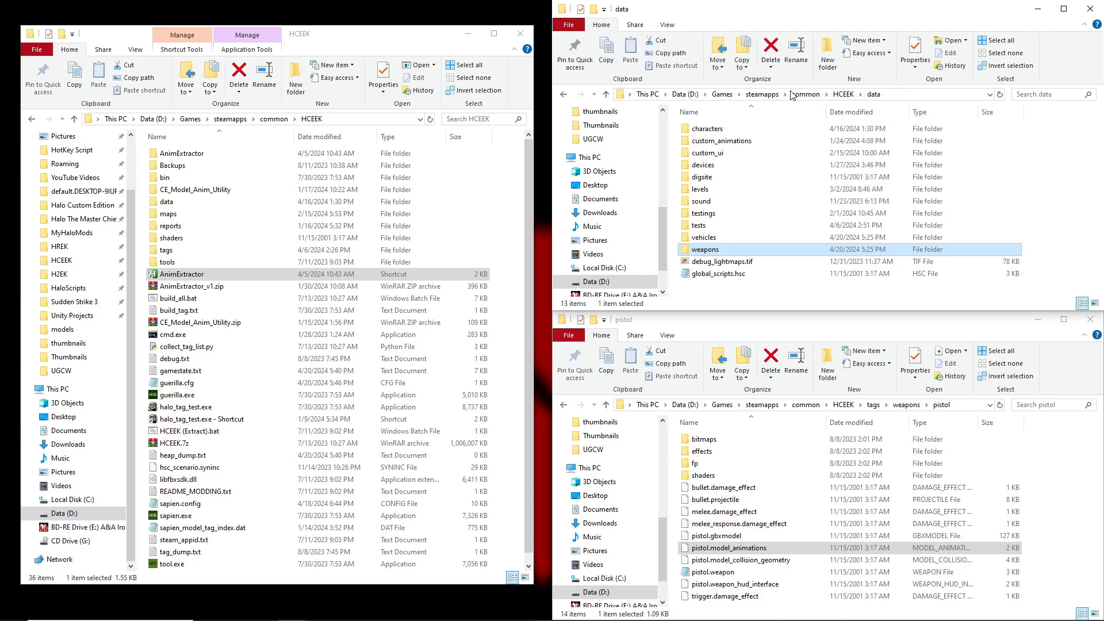
pyautogui.click(717, 295)
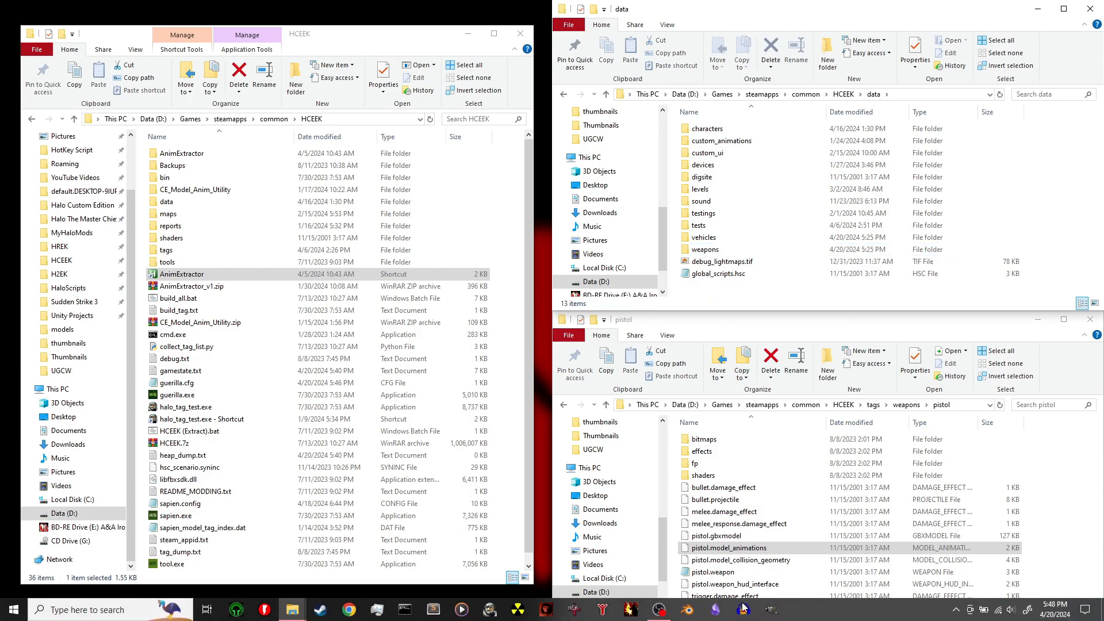
pyautogui.click(689, 610)
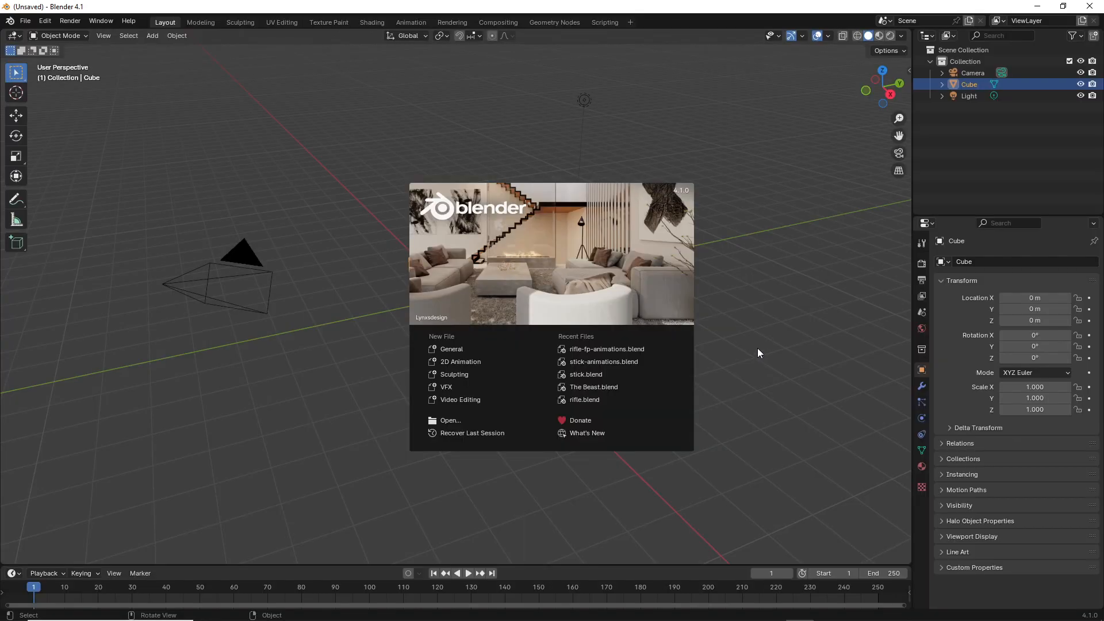
# - Dismiss the splash screen and delete the default camera, cube and light from the scene
pyautogui.click(757, 352)
pyautogui.click(964, 72)
pyautogui.keyDown('shift'); pyautogui.click(968, 96); pyautogui.keyUp('shift')
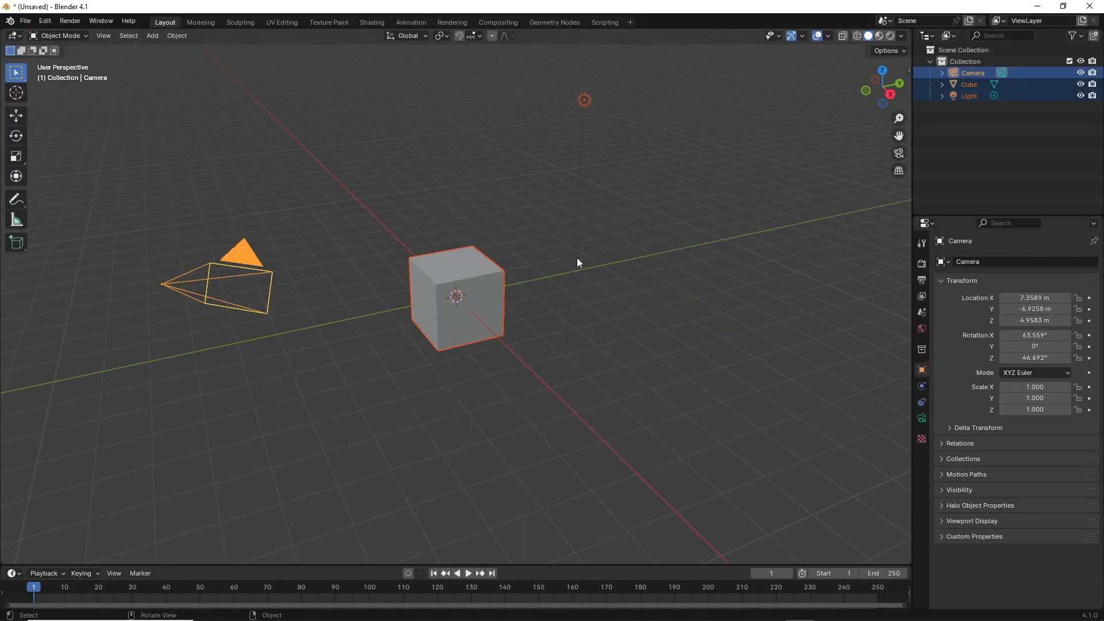
pyautogui.press('Delete')
pyautogui.moveTo(558, 284); pyautogui.dragTo(530, 271, button='middle')
# - Start a Halo Tag import and browse to the HCEEK folder
pyautogui.click(22, 22)
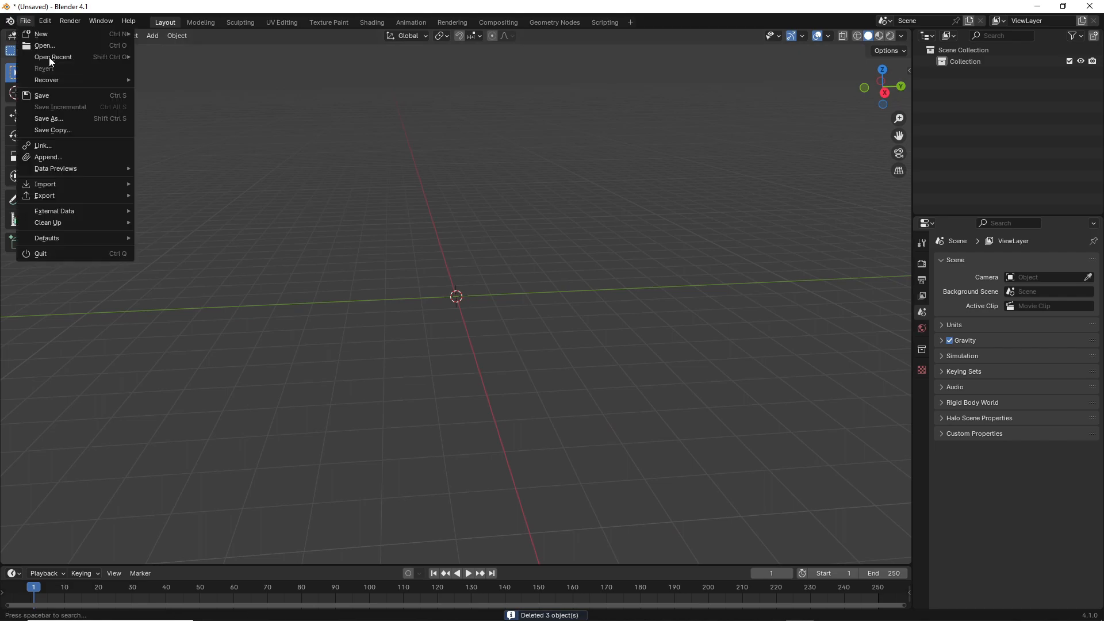
pyautogui.moveTo(60, 184)
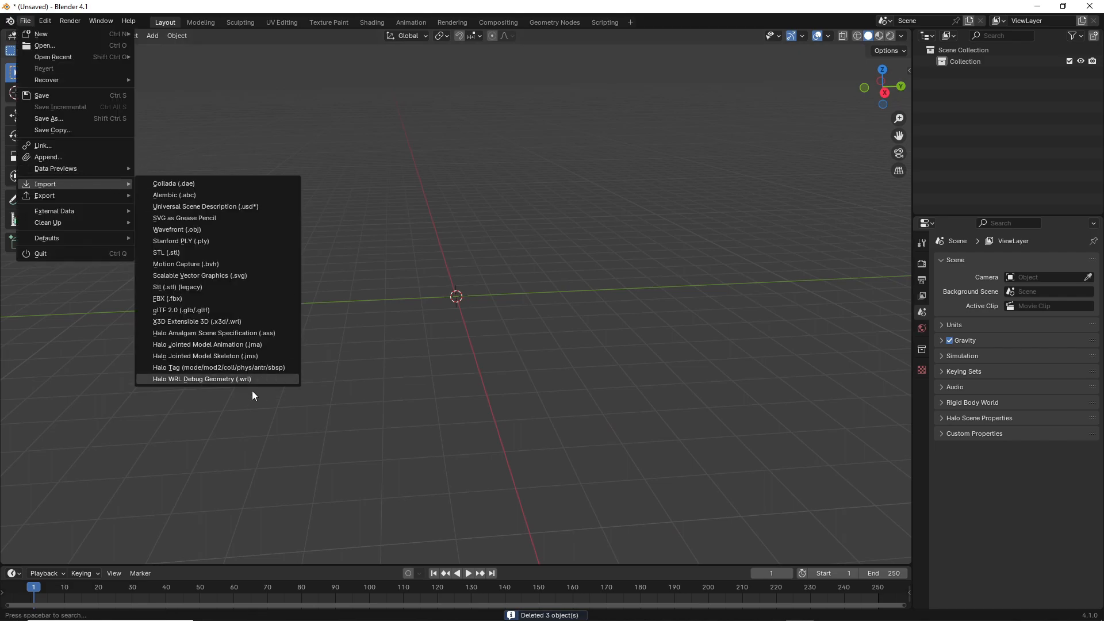
pyautogui.click(205, 368)
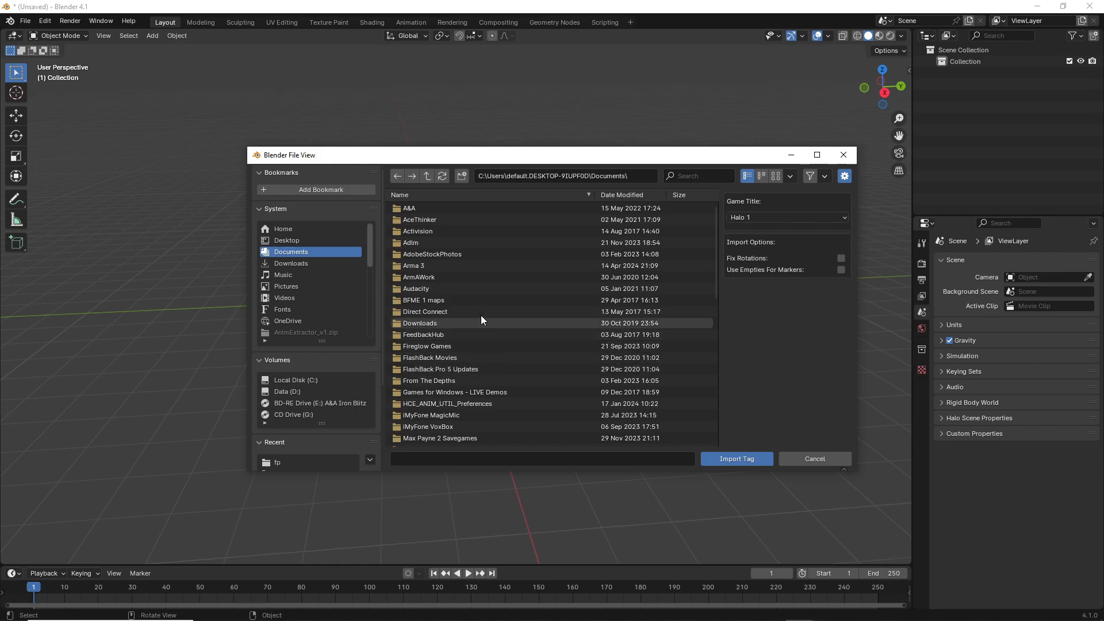
pyautogui.click(428, 176)
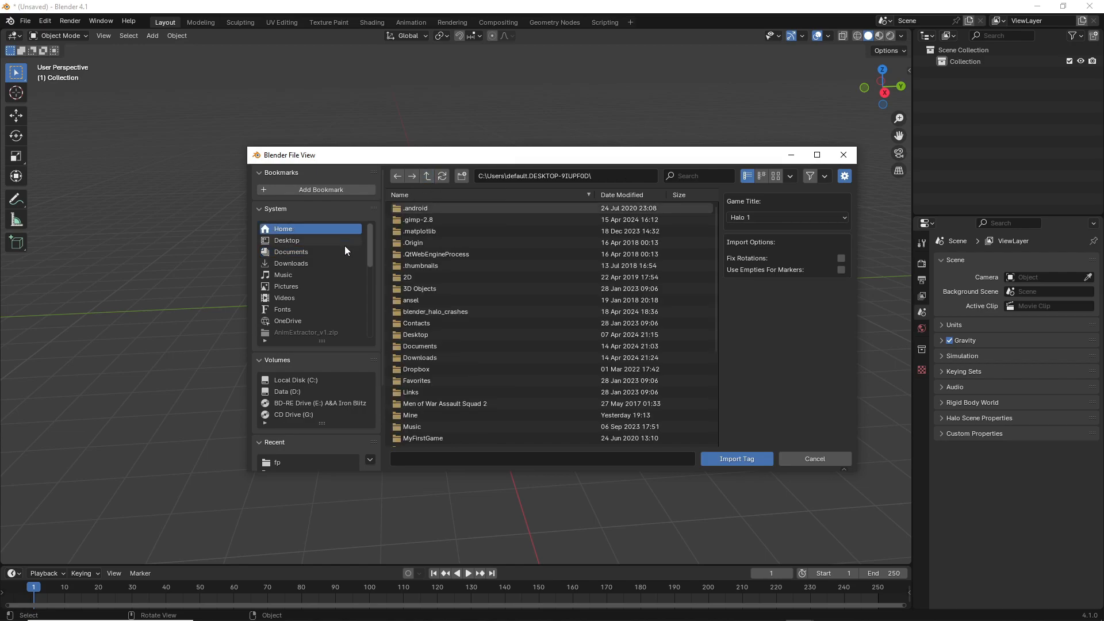
pyautogui.scroll(-5, 339, 285)
pyautogui.click(302, 286)
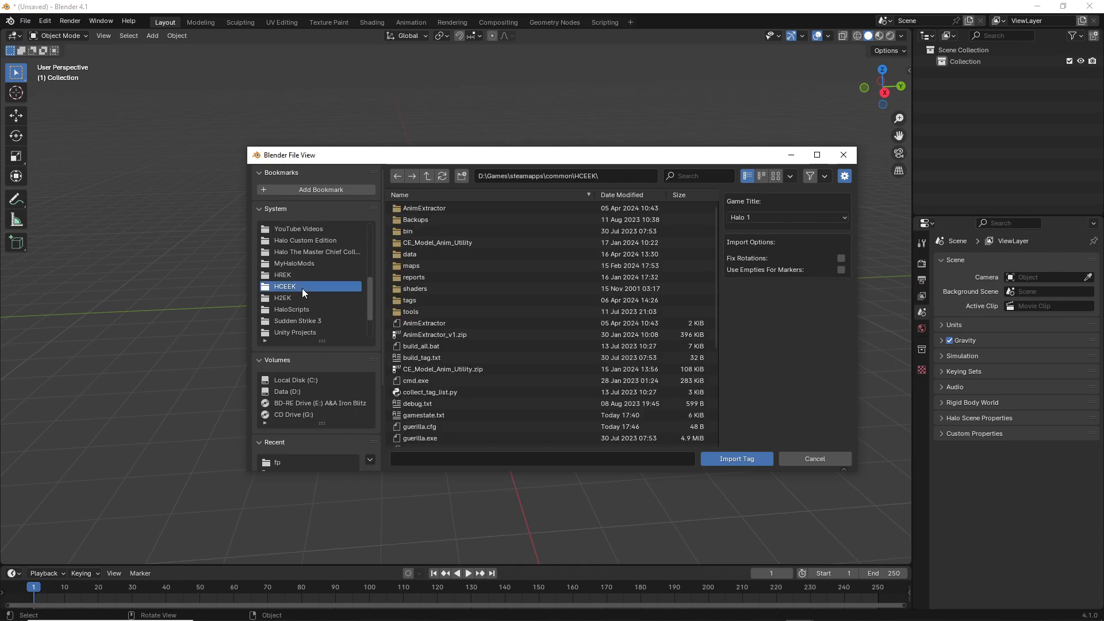
# - Import the assault rifle's first-person model, fp.gbxmodel, from tags\weapons\assault rifle\fp
pyautogui.doubleClick(424, 299)
pyautogui.scroll(-2, 441, 350)
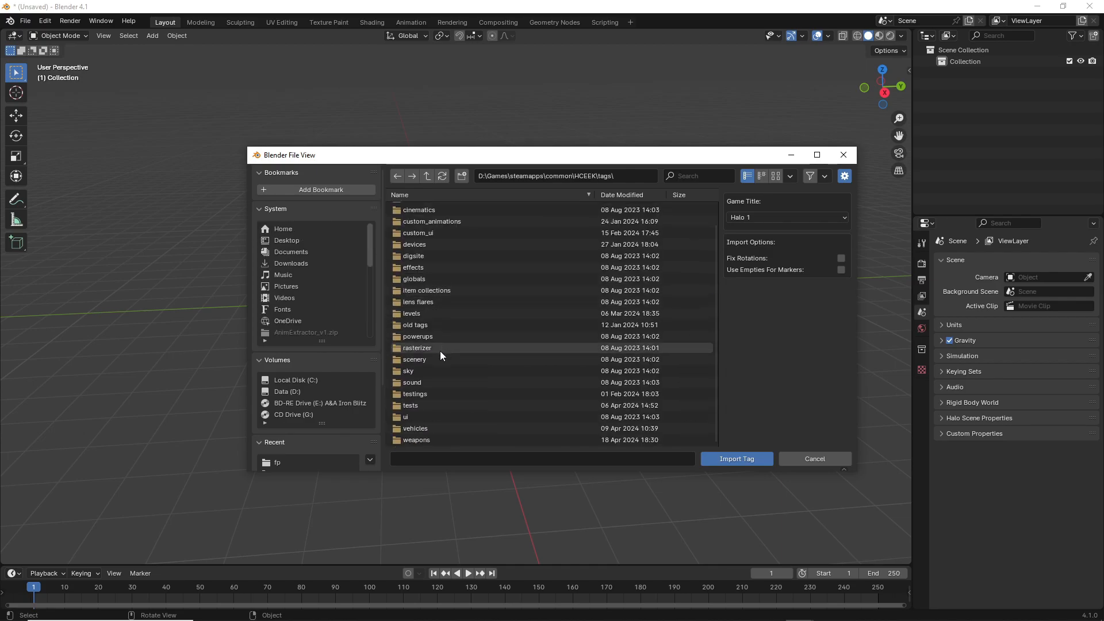
pyautogui.doubleClick(426, 439)
pyautogui.doubleClick(434, 209)
pyautogui.doubleClick(426, 231)
pyautogui.click(435, 242)
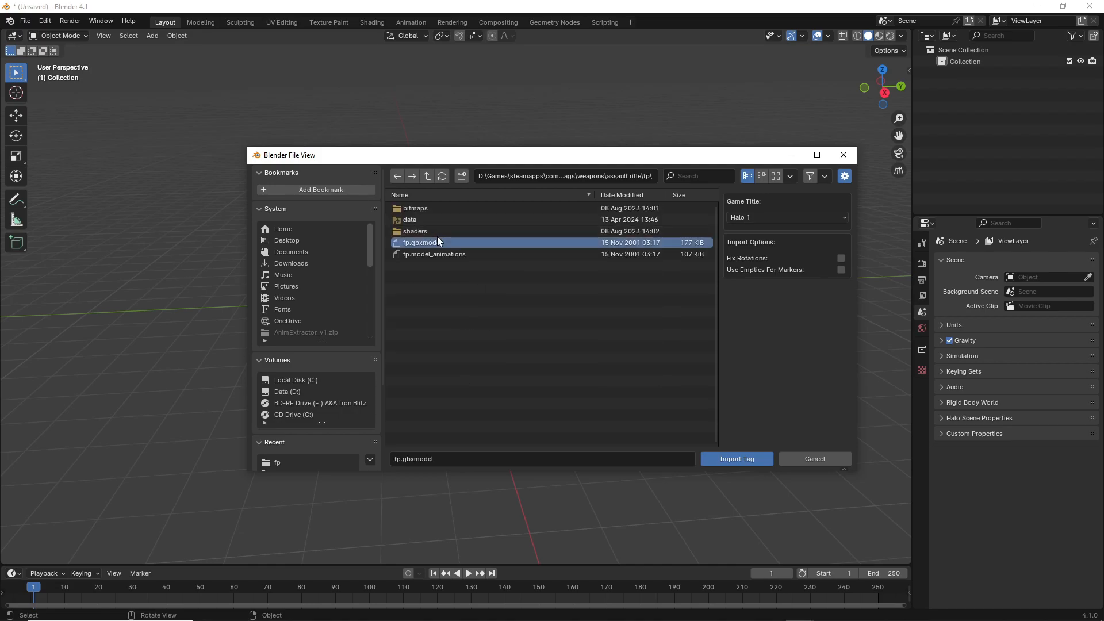
pyautogui.click(738, 458)
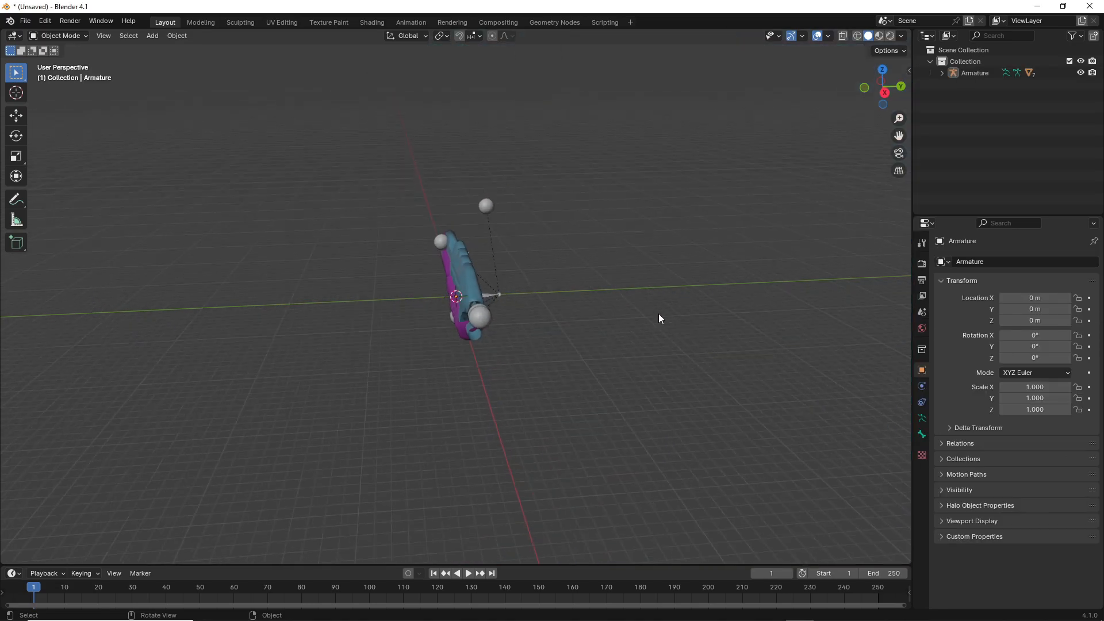
# - Examine the imported rifle and its armature's contents, including the #left hand cyborg and #left hand marine markers
pyautogui.moveTo(659, 315); pyautogui.dragTo(663, 408, button='middle')
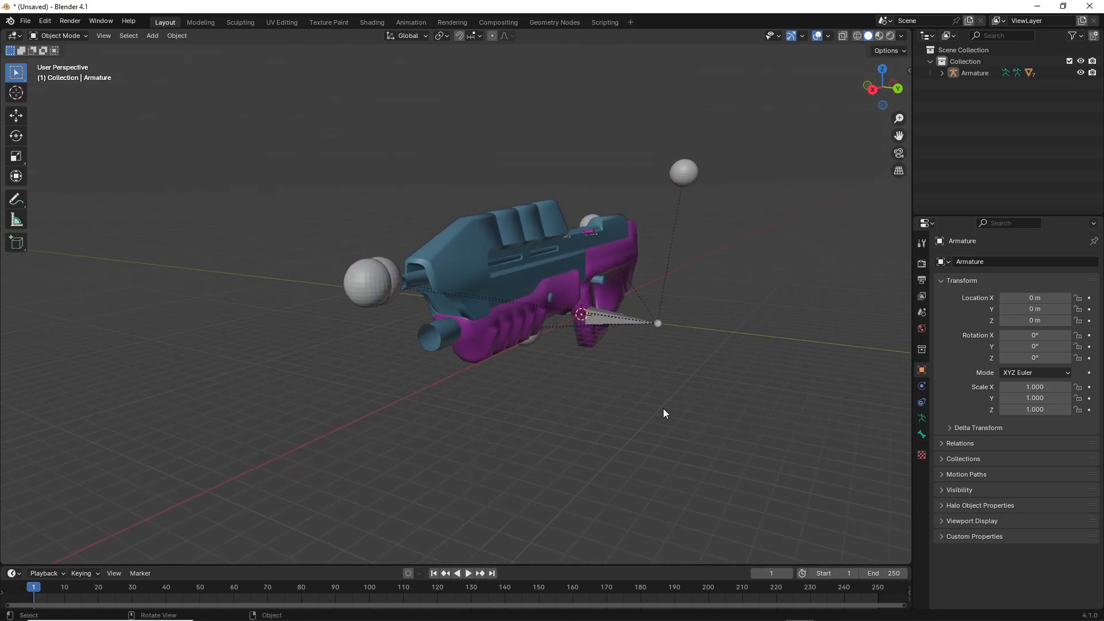
pyautogui.click(942, 73)
pyautogui.moveTo(678, 310); pyautogui.dragTo(707, 318, button='middle')
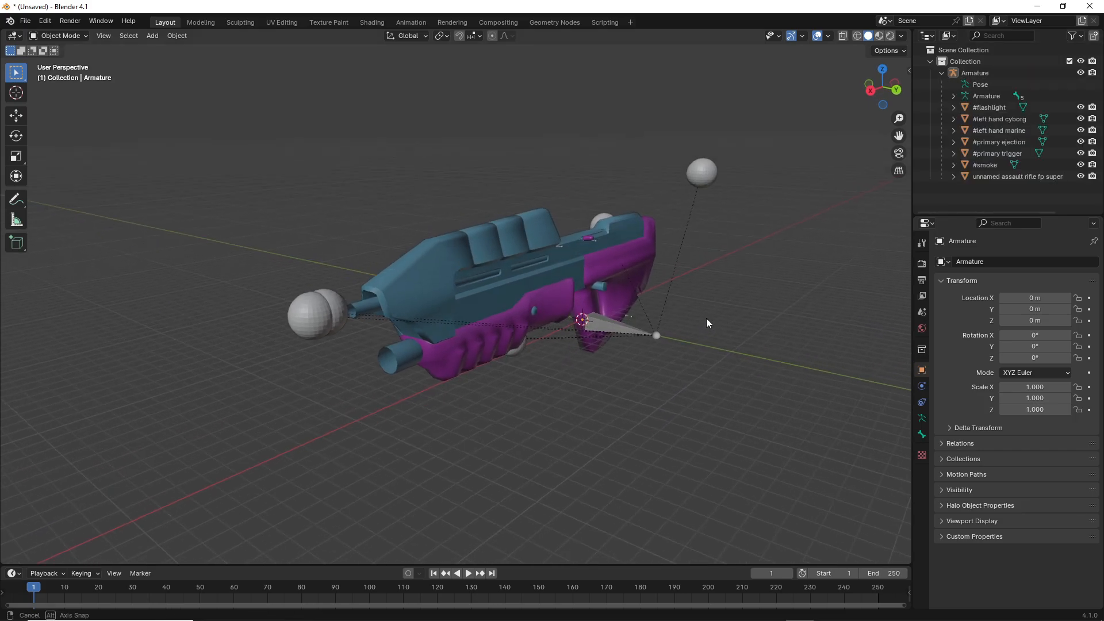
pyautogui.moveTo(826, 314); pyautogui.dragTo(897, 242, button='middle')
pyautogui.click(1027, 120)
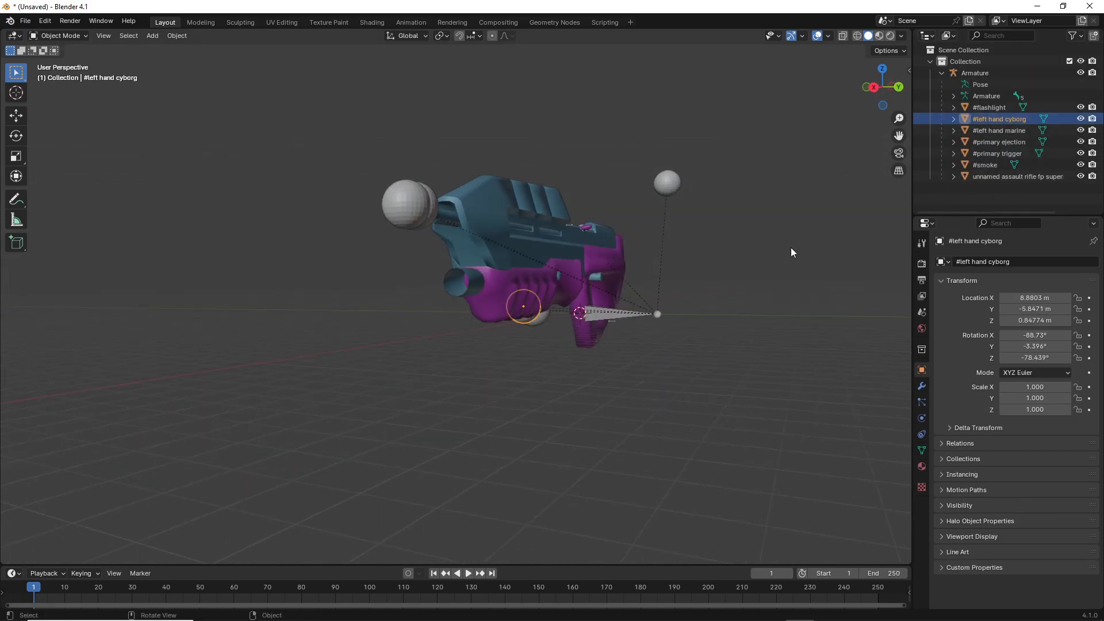
pyautogui.moveTo(792, 246); pyautogui.dragTo(863, 207, button='middle')
pyautogui.click(992, 139)
pyautogui.click(1013, 130)
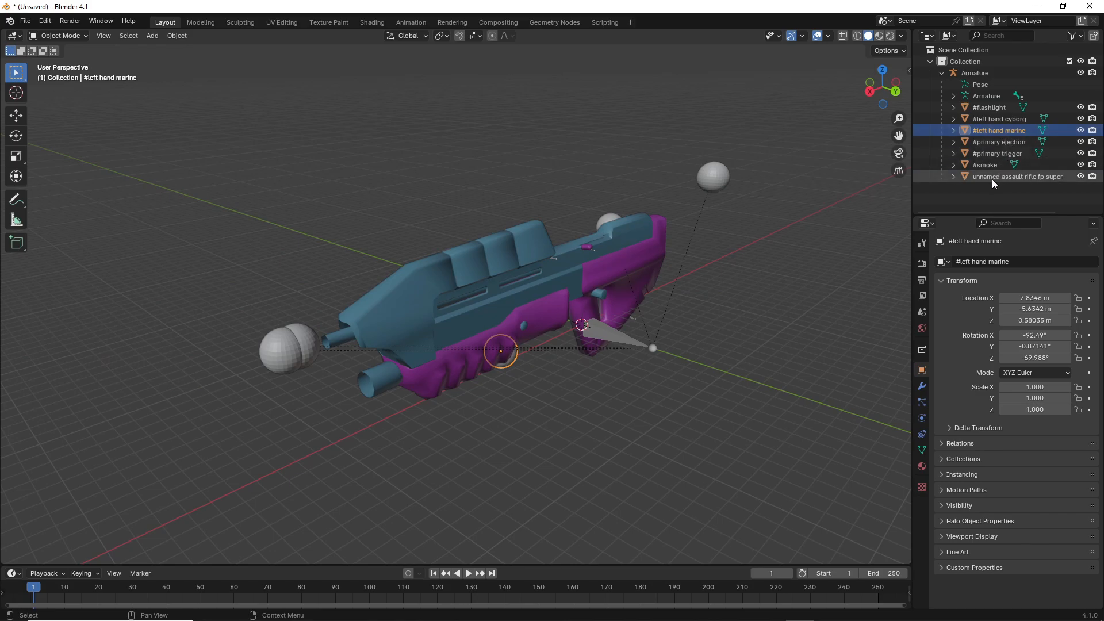
pyautogui.moveTo(886, 237); pyautogui.dragTo(732, 368, button='middle')
pyautogui.click(814, 291)
# - Start another Halo Tag import and go back up to the HCEEK tags folder
pyautogui.click(26, 20)
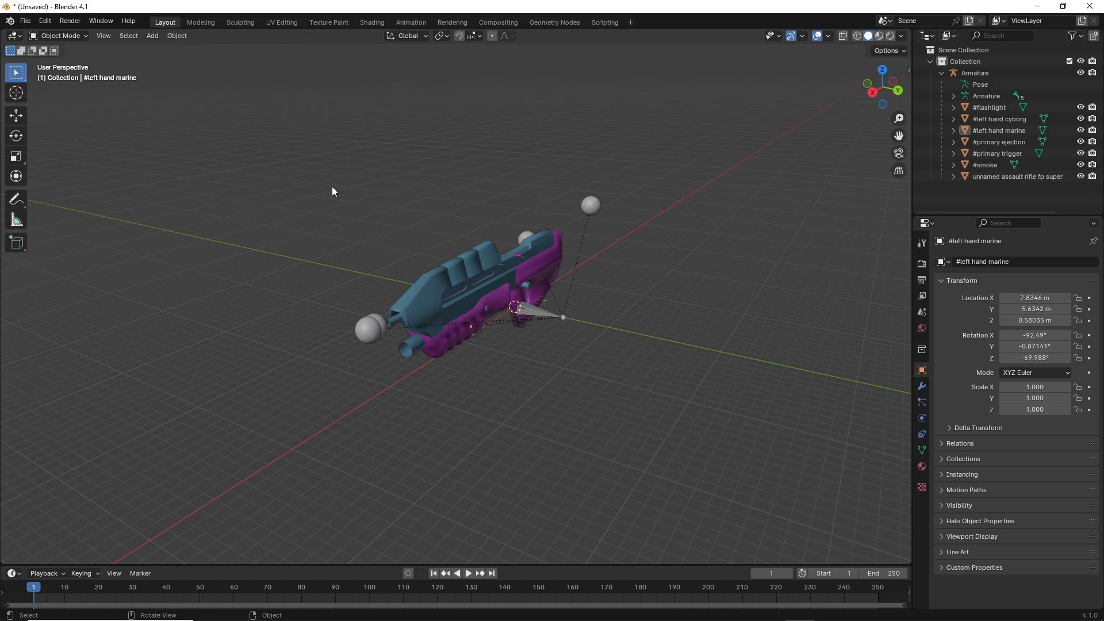
pyautogui.scroll(1, 332, 187)
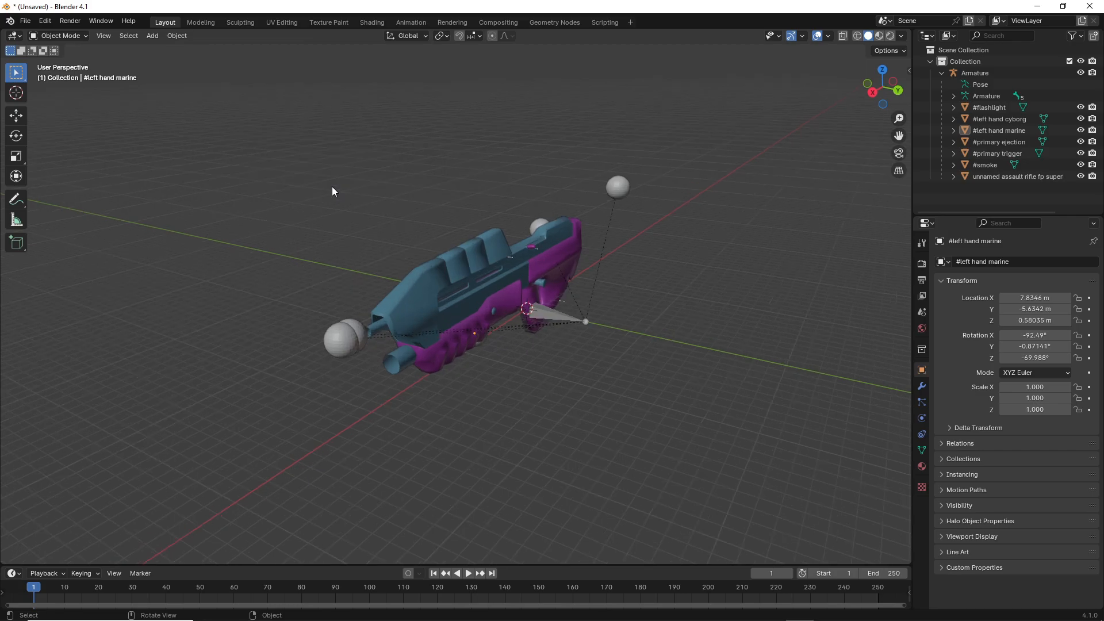
pyautogui.click(25, 20)
pyautogui.moveTo(63, 199)
pyautogui.click(25, 21)
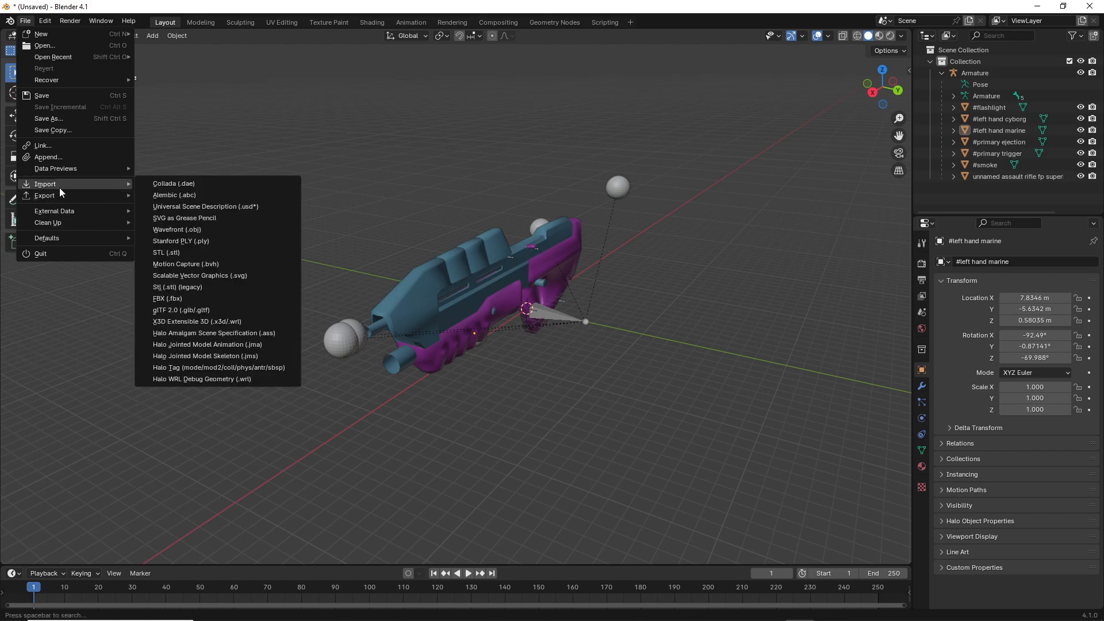
pyautogui.click(260, 367)
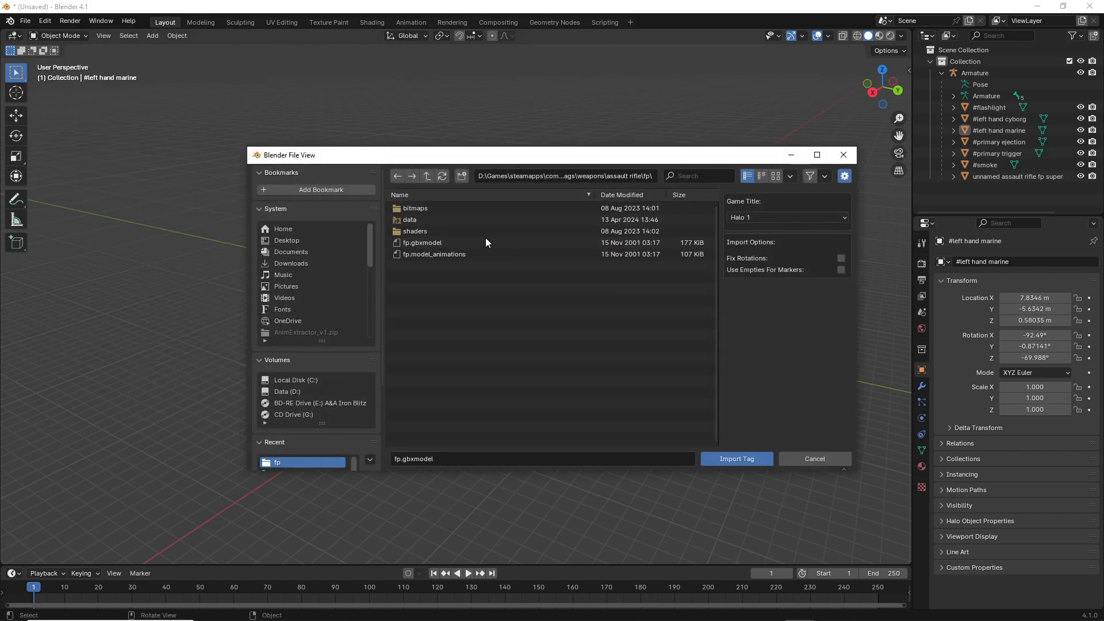
pyautogui.click(426, 175)
pyautogui.click(426, 176)
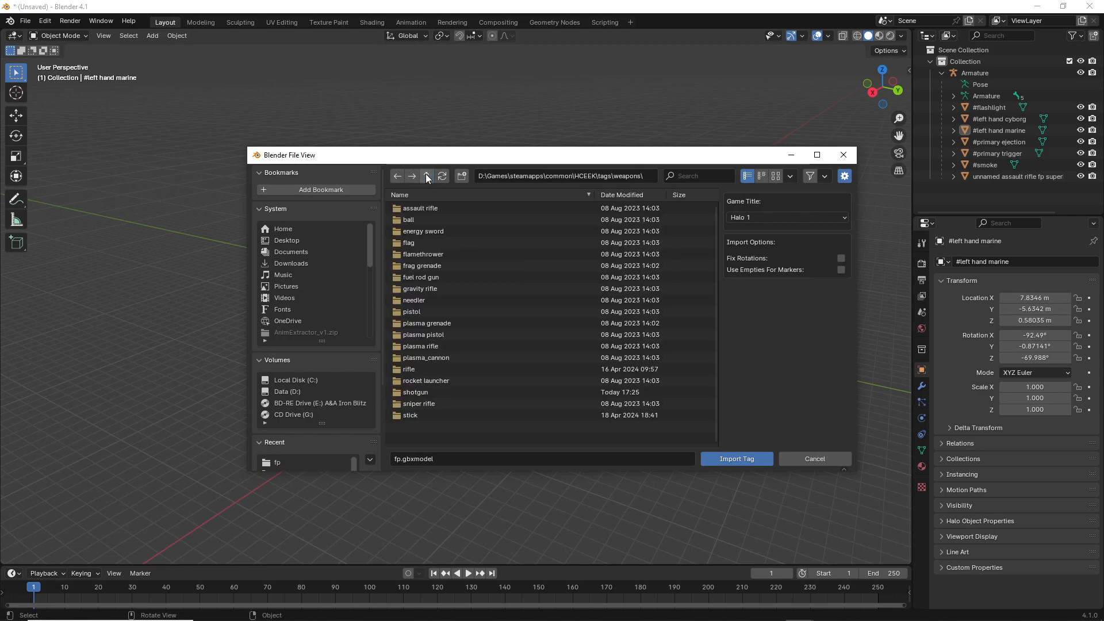
pyautogui.click(426, 176)
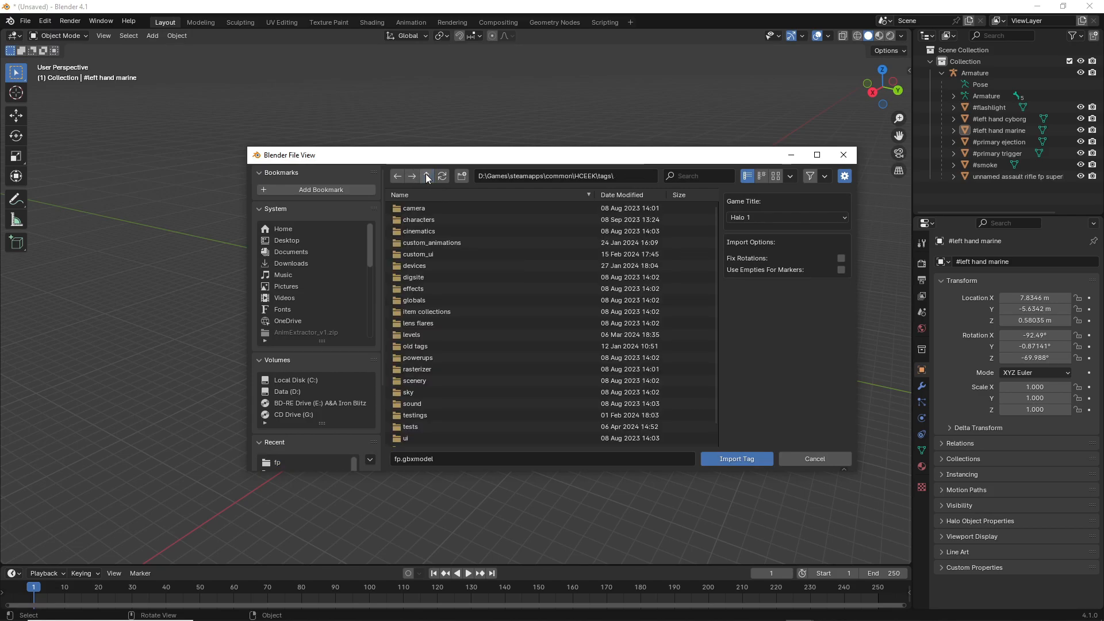
# - Import the cyborg's first-person arms, fp.gbxmodel, from tags\characters\cyborg\fp
pyautogui.click(419, 220)
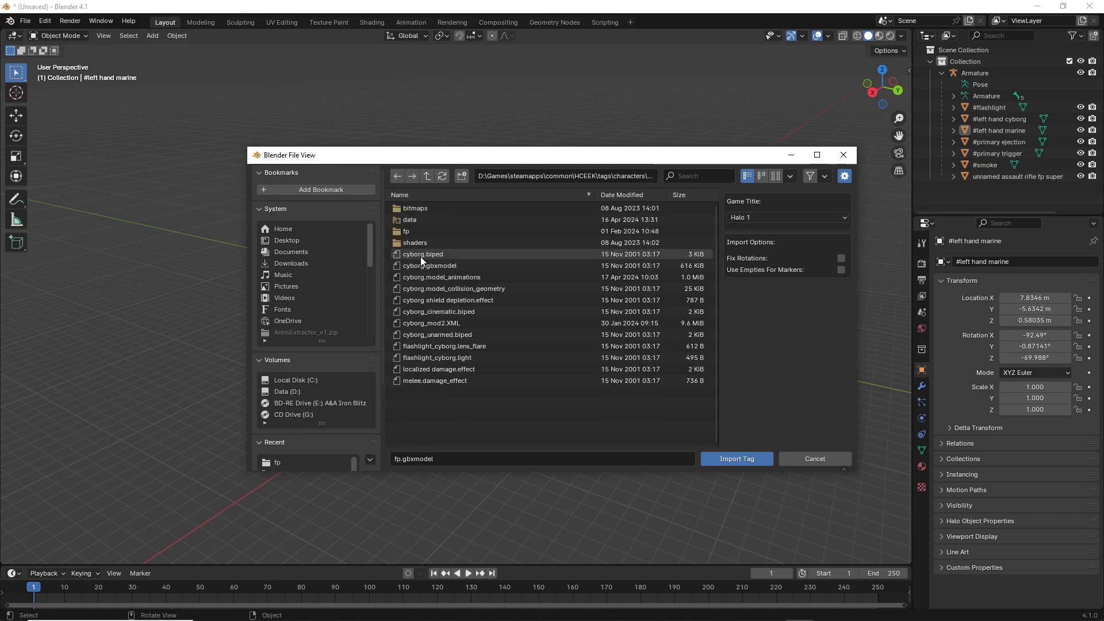
pyautogui.click(412, 230)
pyautogui.click(398, 233)
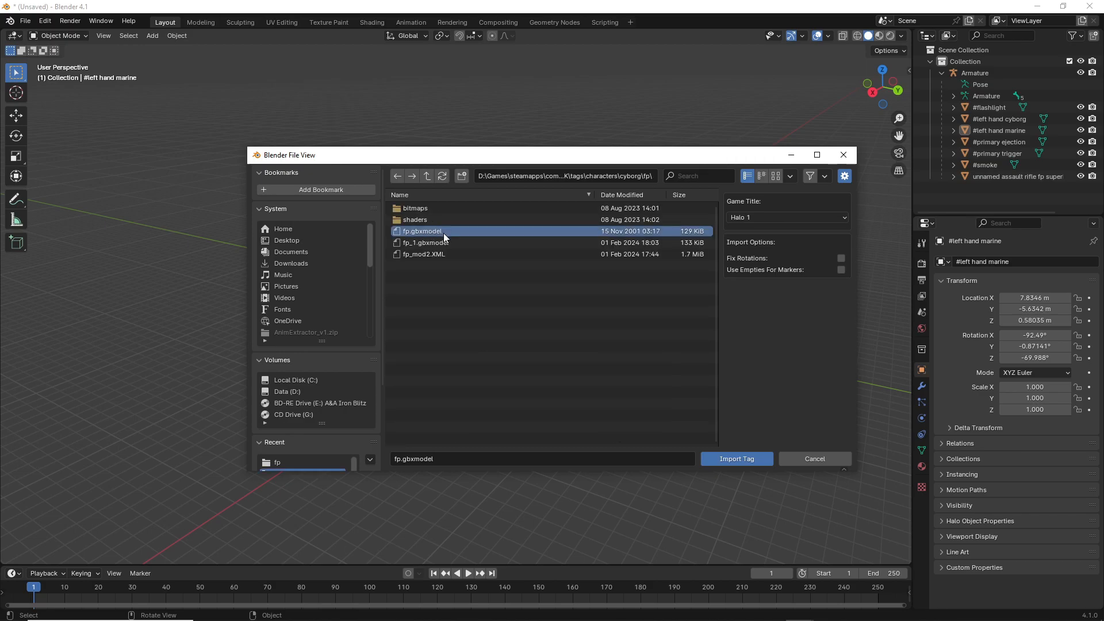
pyautogui.click(427, 243)
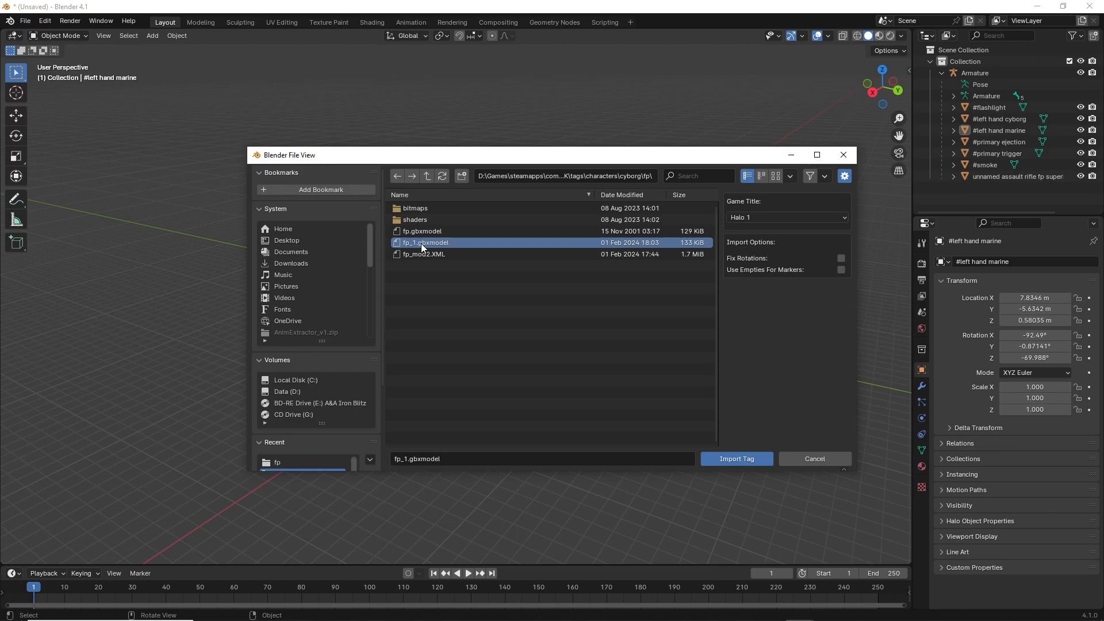
pyautogui.press('Up')
pyautogui.click(735, 454)
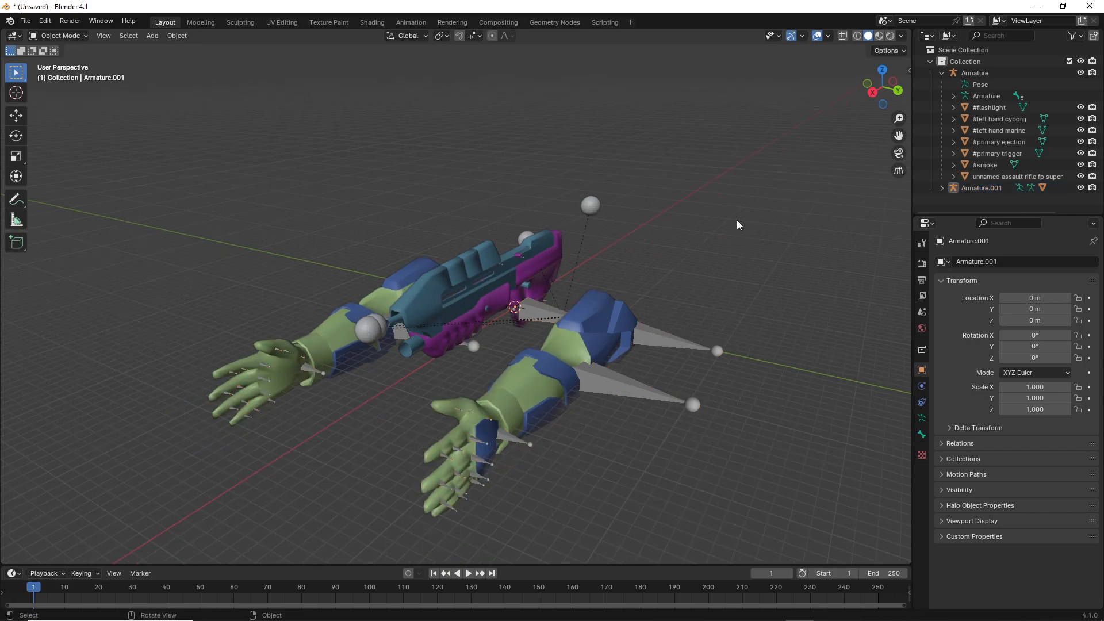
# - Examine the imported cyborg arms and their bones beside the rifle, and collapse the rifle armature's hierarchy
pyautogui.moveTo(736, 220); pyautogui.dragTo(742, 268, button='middle')
pyautogui.scroll(2, 746, 276)
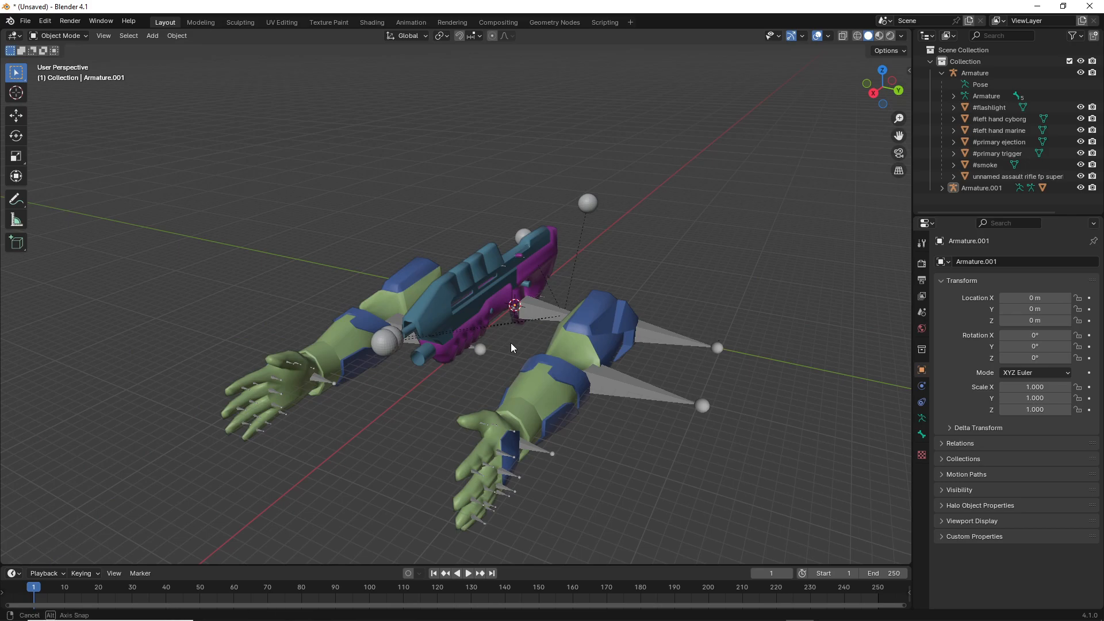
pyautogui.moveTo(515, 347); pyautogui.dragTo(537, 326, button='middle')
pyautogui.scroll(2, 552, 317)
pyautogui.click(567, 318)
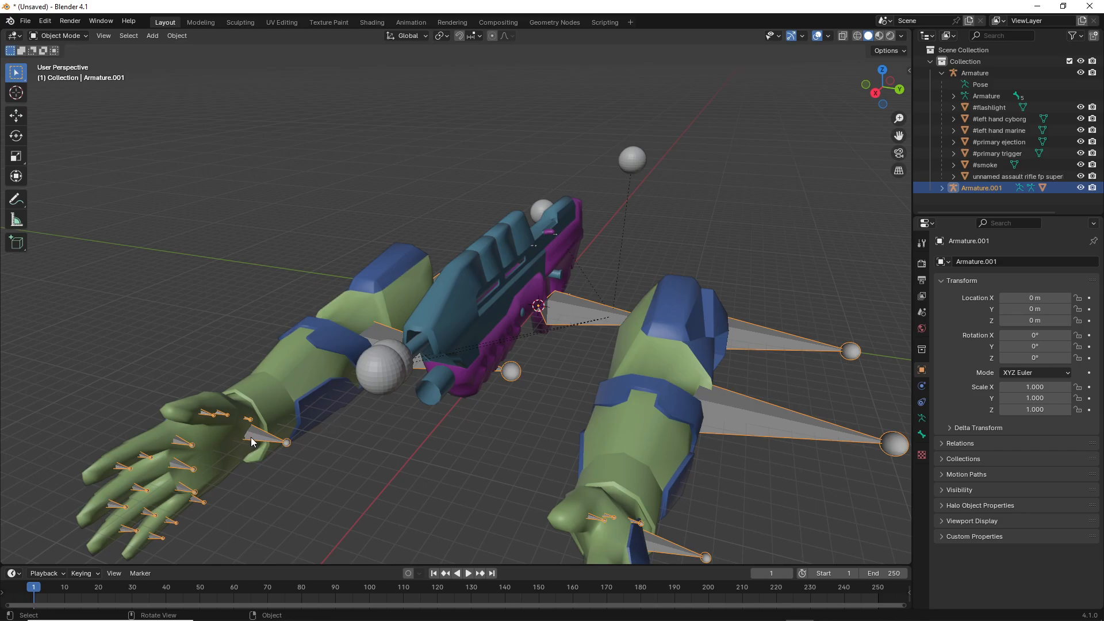
pyautogui.click(386, 440)
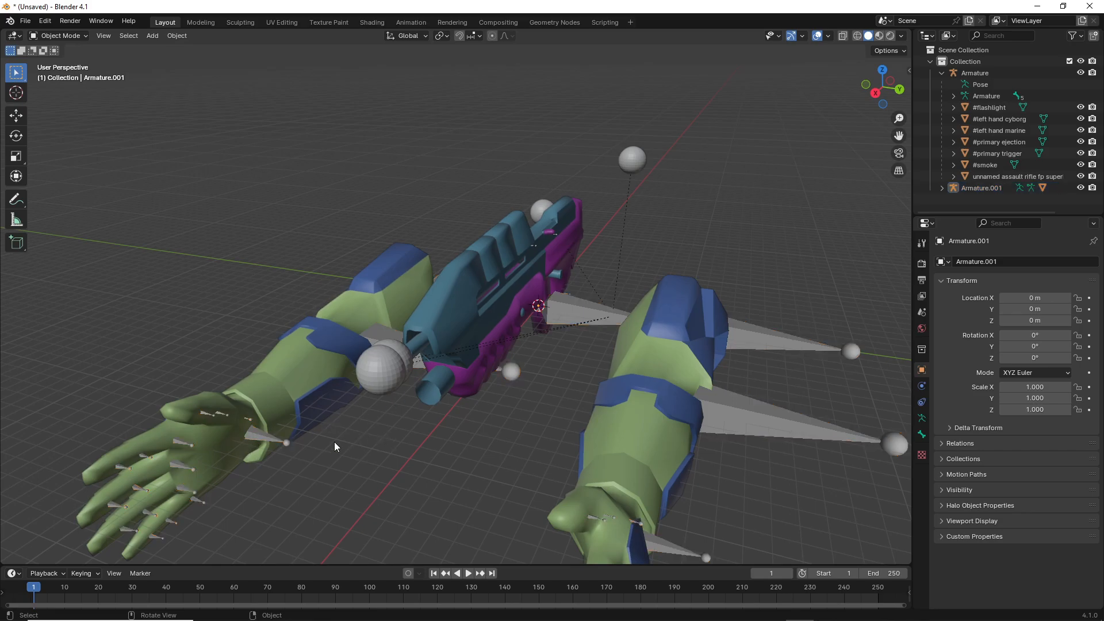
pyautogui.moveTo(335, 446); pyautogui.dragTo(661, 397, button='middle')
pyautogui.click(942, 73)
pyautogui.scroll(-3, 830, 181)
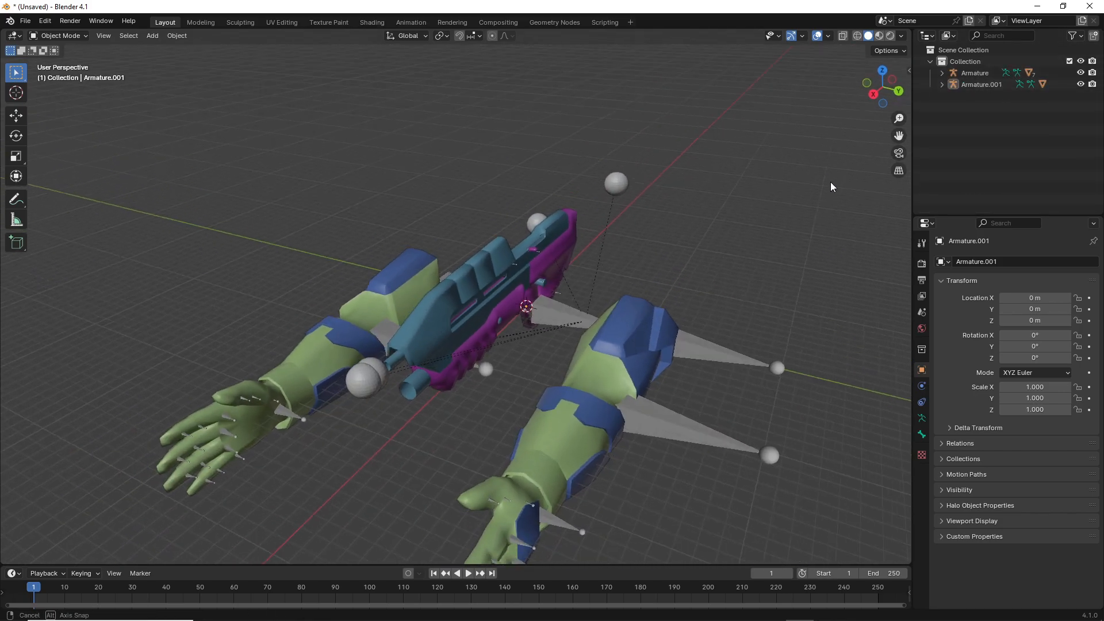
pyautogui.click(968, 72)
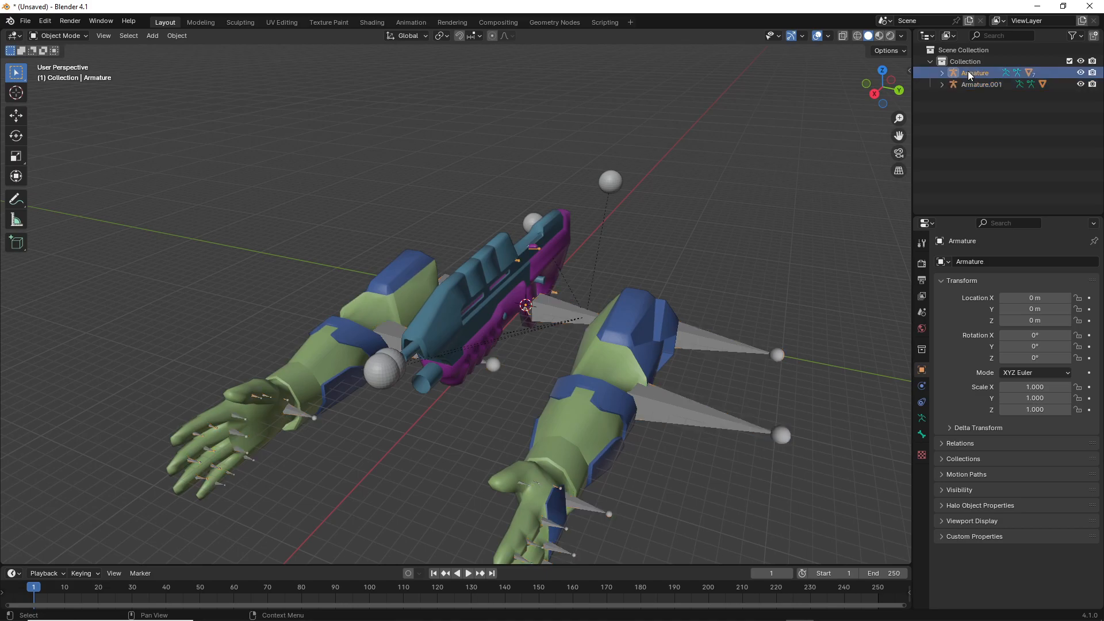
pyautogui.keyDown('shift'); pyautogui.click(975, 84); pyautogui.keyUp('shift')
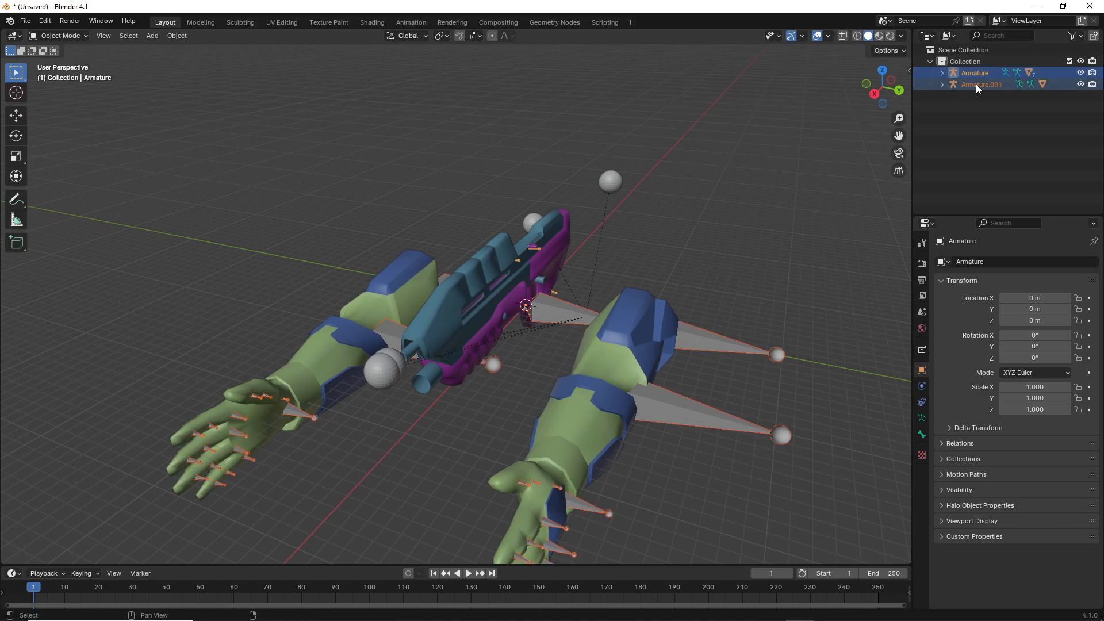
pyautogui.moveTo(781, 178); pyautogui.dragTo(758, 229, button='middle')
pyautogui.click(790, 180)
pyautogui.click(975, 74)
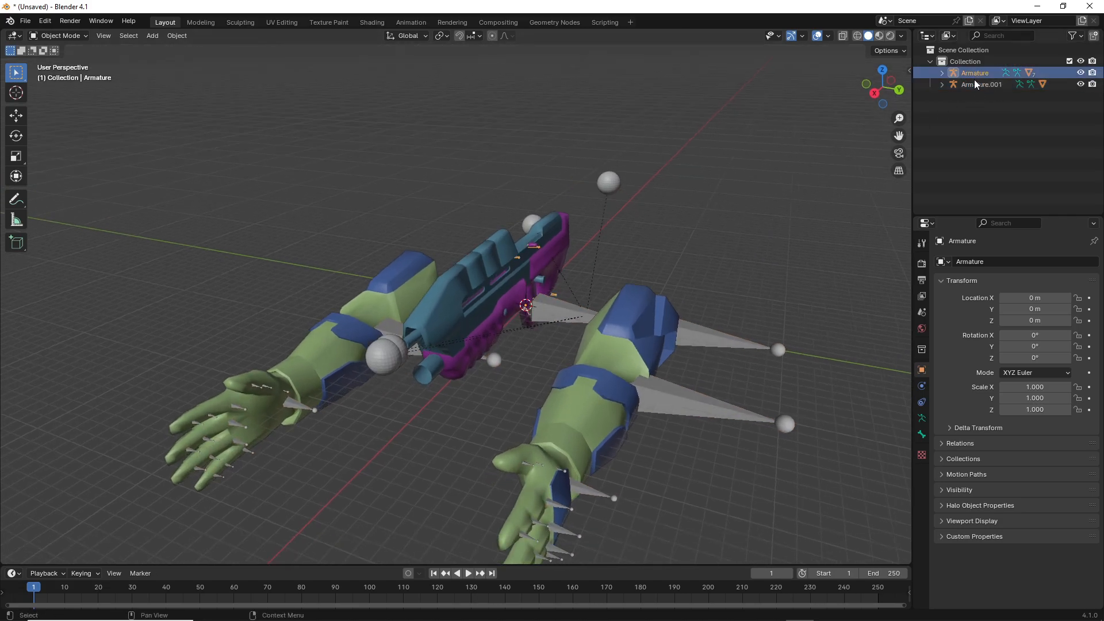
pyautogui.keyDown('ctrl'); pyautogui.click(975, 84); pyautogui.keyUp('ctrl')
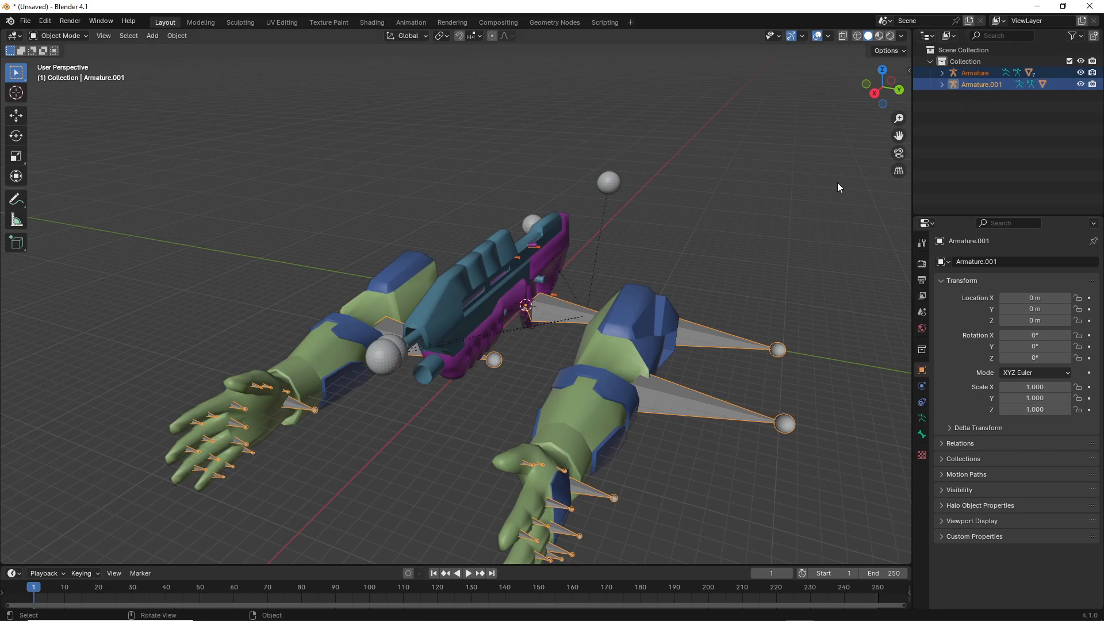
pyautogui.click(740, 223)
# - Join the rifle's Armature into the arms' Armature.001, with Armature.001 as the active object
pyautogui.moveTo(771, 216); pyautogui.dragTo(799, 168, button='middle')
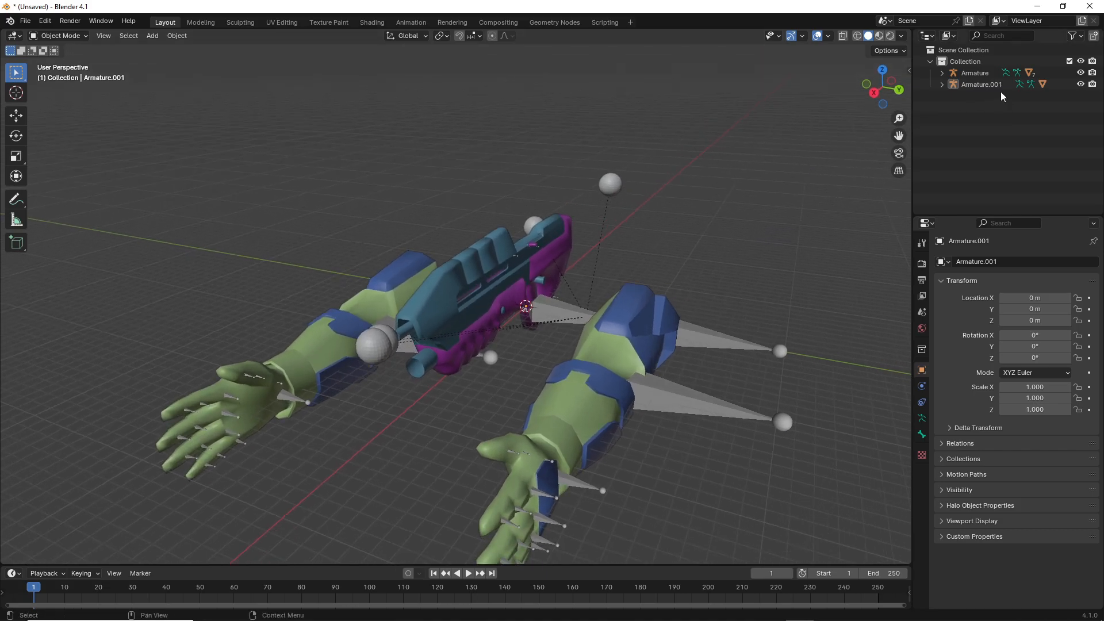
pyautogui.click(980, 73)
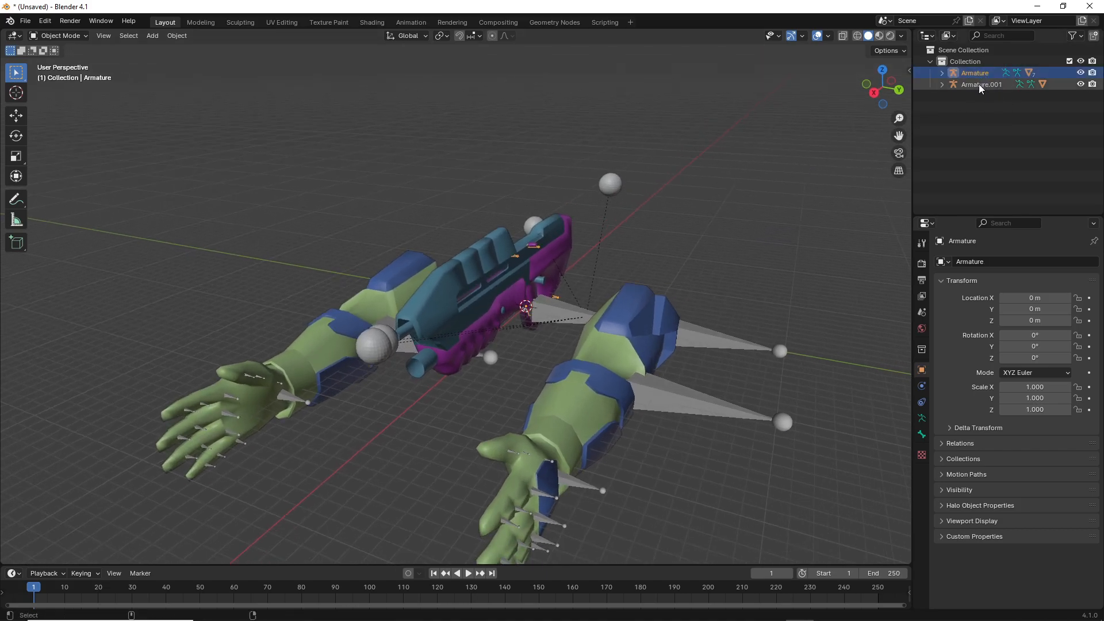
pyautogui.keyDown('ctrl'); pyautogui.click(978, 86); pyautogui.keyUp('ctrl')
pyautogui.moveTo(784, 191); pyautogui.dragTo(781, 195, button='middle')
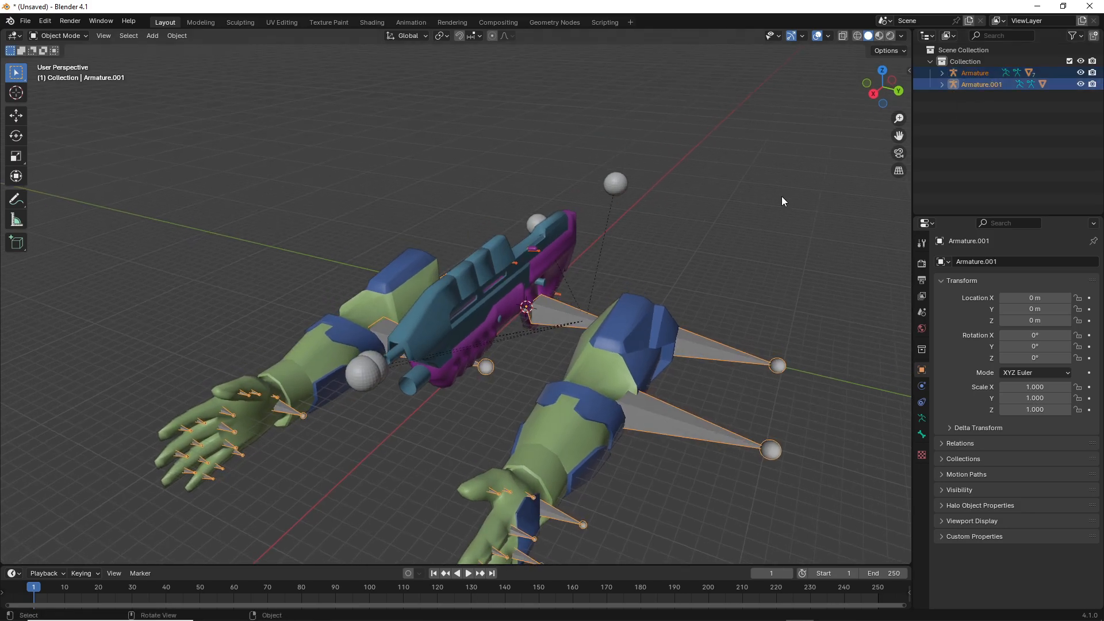
pyautogui.hotkey('ctrl', 'j')
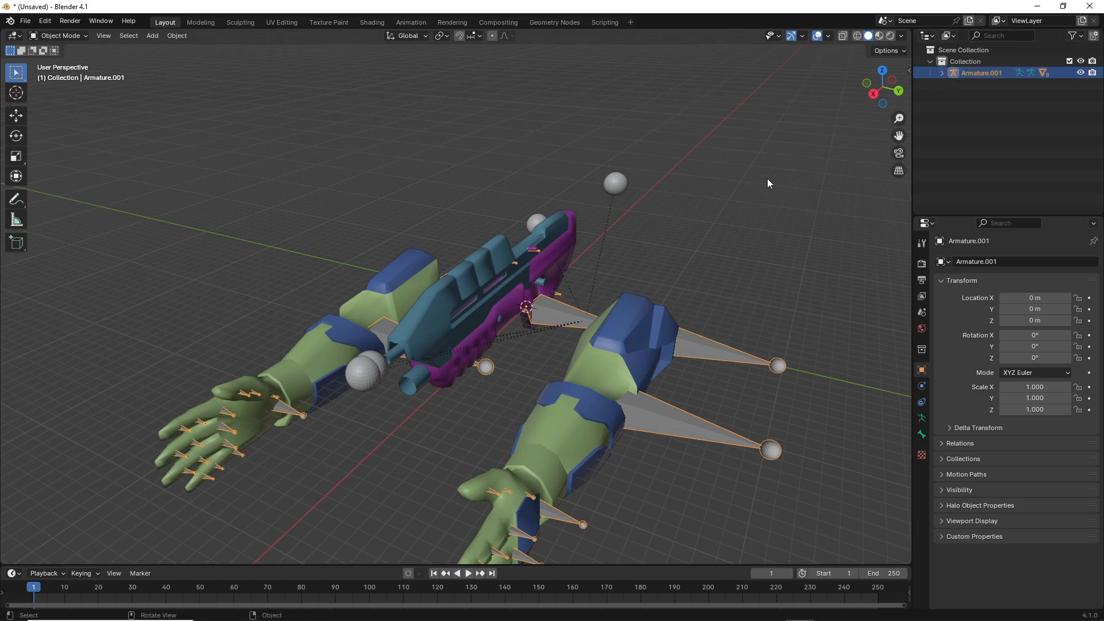
# - Join the unnamed assault rifle fp superhigh mesh into the cyborg base superhigh mesh
pyautogui.click(942, 73)
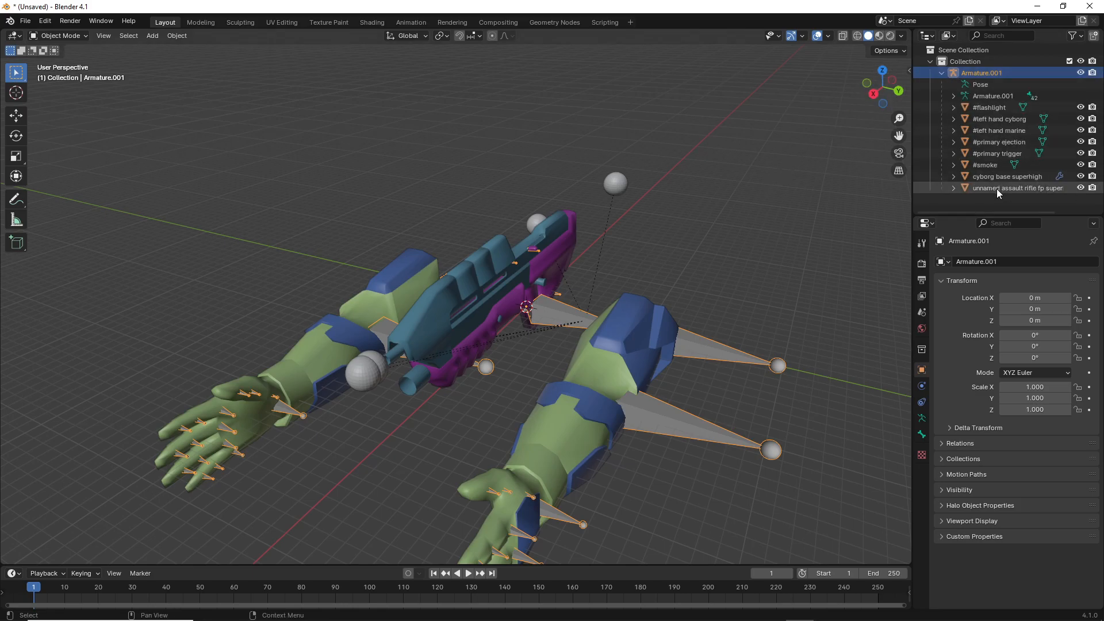
pyautogui.moveTo(810, 218); pyautogui.dragTo(822, 211, button='middle')
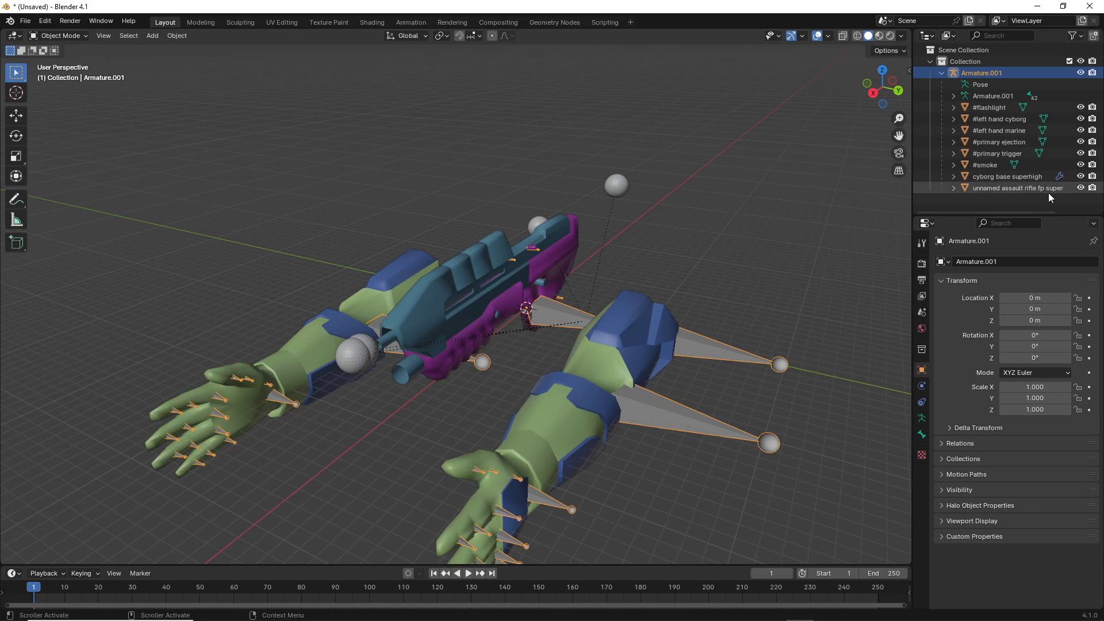
pyautogui.click(999, 178)
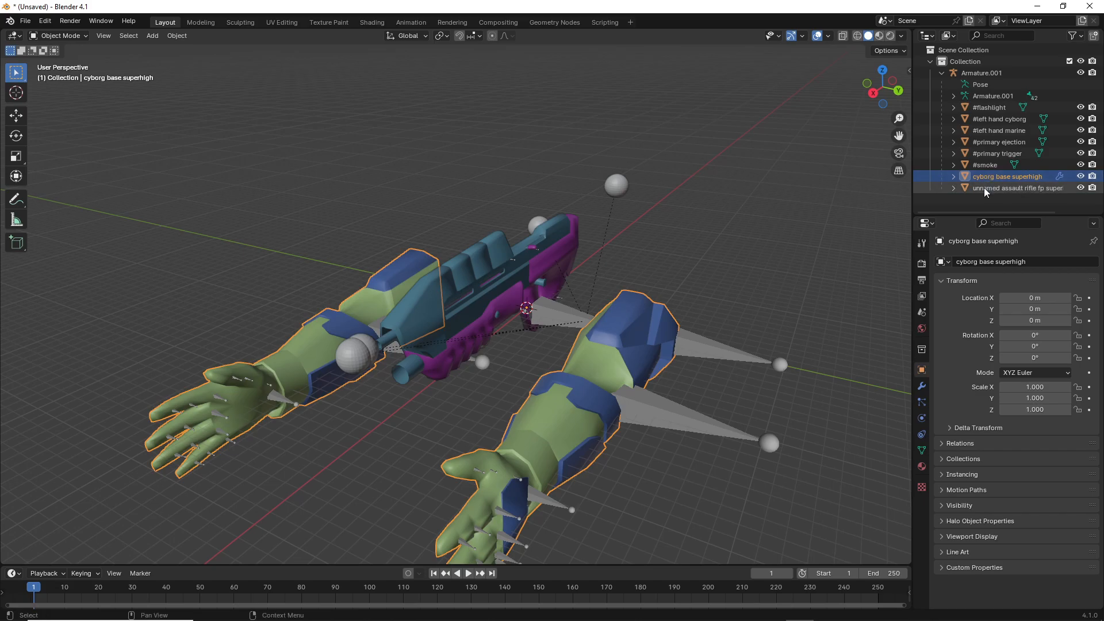
pyautogui.click(986, 190)
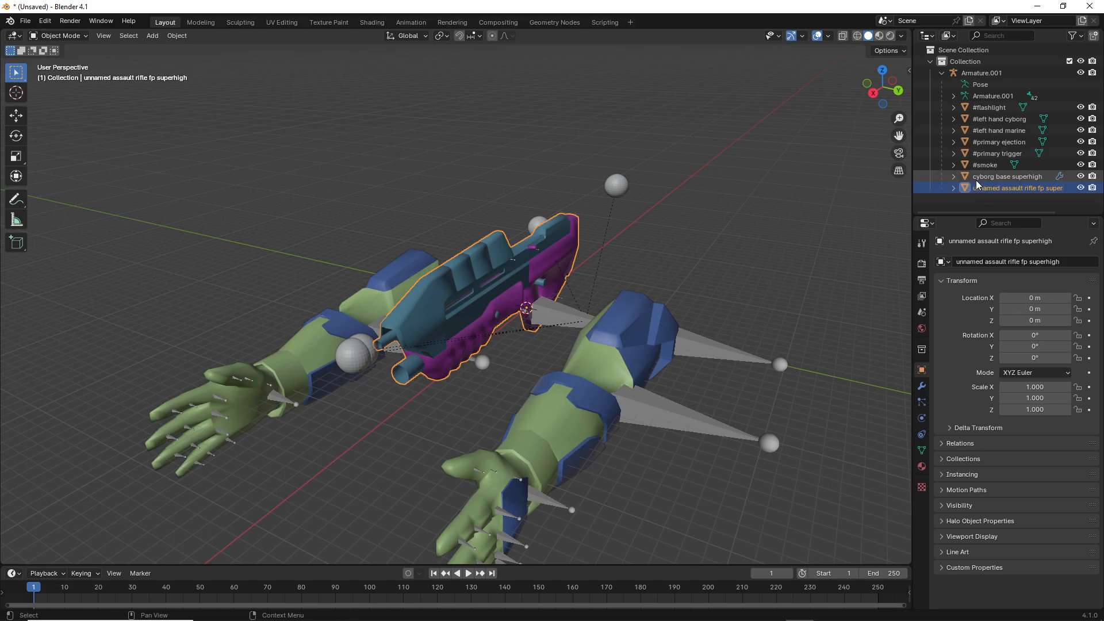
pyautogui.moveTo(673, 258); pyautogui.dragTo(613, 225, button='middle')
pyautogui.keyDown('ctrl'); pyautogui.click(1006, 176); pyautogui.keyUp('ctrl')
pyautogui.hotkey('ctrl', 'j')
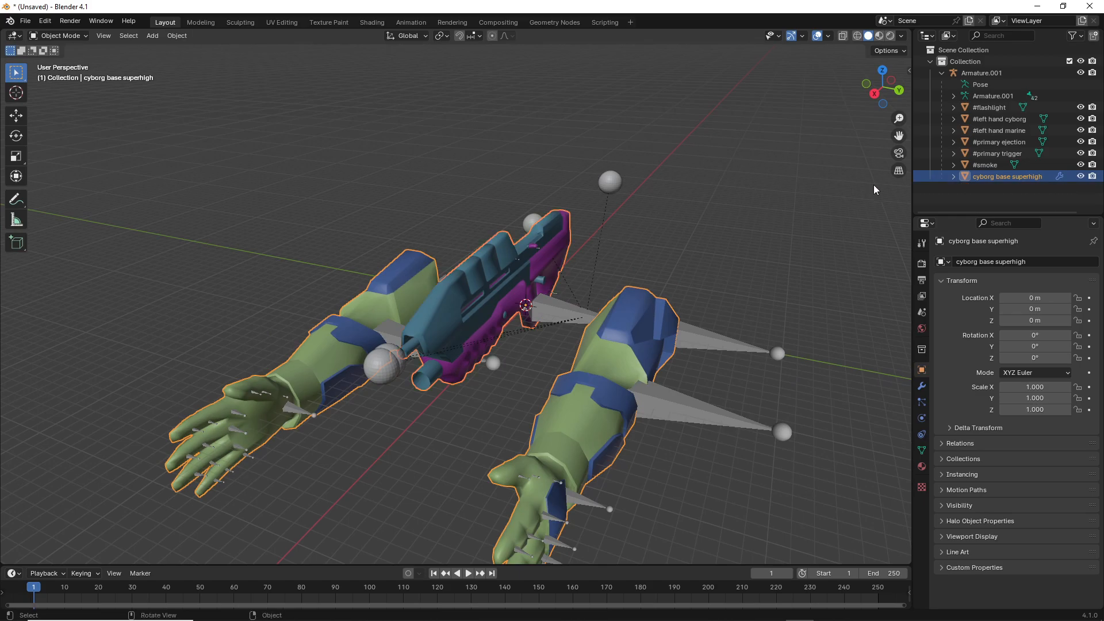
# - Enter Edit Mode on the combined Armature.001 and select the frame bone24 bone beside the rifle
pyautogui.moveTo(620, 271); pyautogui.dragTo(650, 296, button='middle')
pyautogui.click(712, 273)
pyautogui.click(561, 348)
pyautogui.moveTo(560, 349); pyautogui.dragTo(674, 278, button='middle')
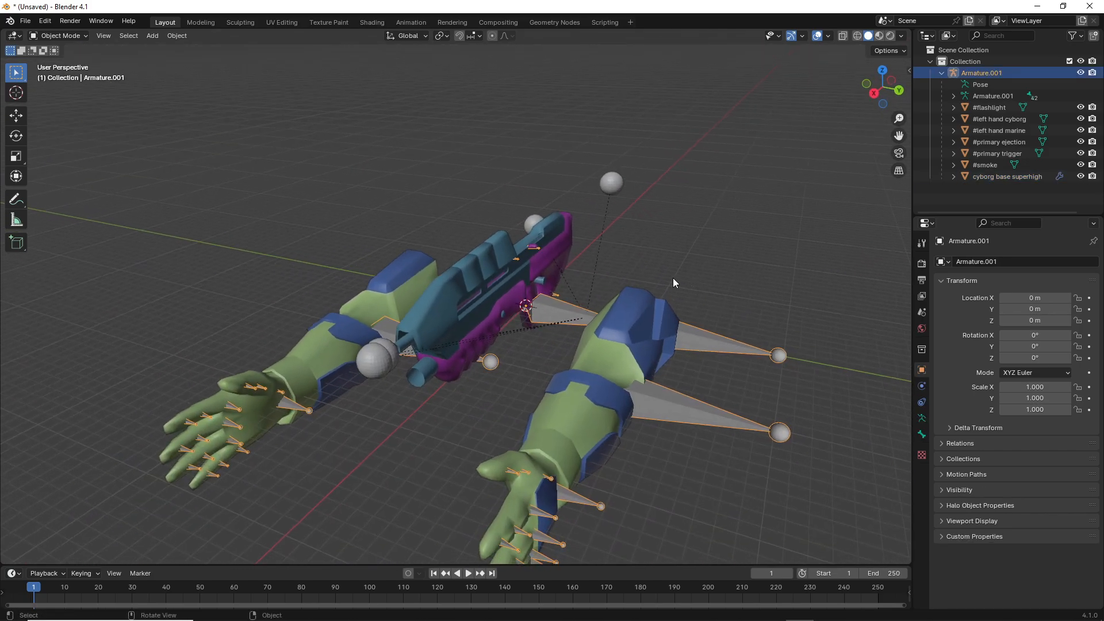
pyautogui.press('Tab')
pyautogui.click(564, 313)
pyautogui.scroll(2, 564, 312)
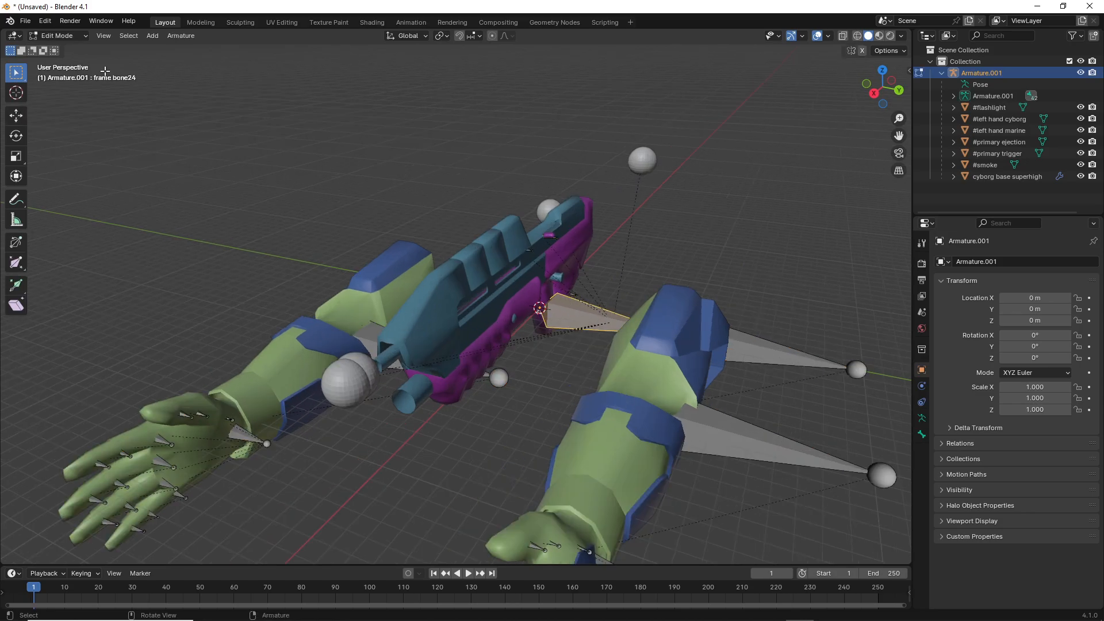
# - Parent the frame gun bone to the frame r wriste bone with Keep Offset, using wireframe shading to reach the gun bone
pyautogui.moveTo(169, 91)
pyautogui.mouseDown(button='middle')
pyautogui.moveTo(462, 308)
pyautogui.moveTo(523, 402)
pyautogui.moveTo(493, 407)
pyautogui.mouseUp(button='middle')
pyautogui.click(858, 36)
pyautogui.click(463, 392)
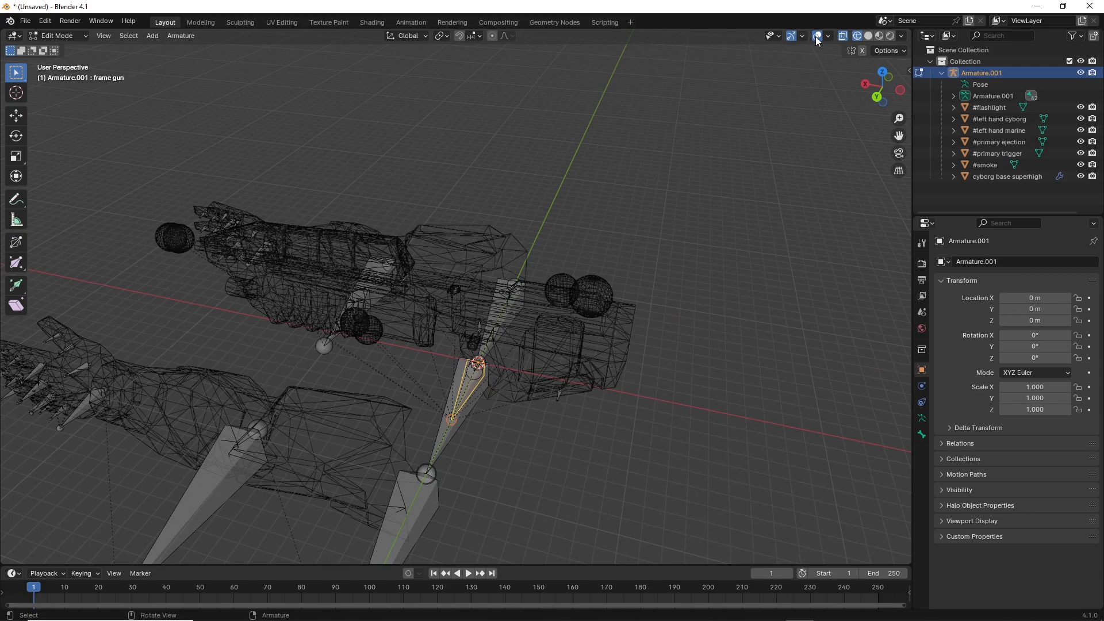
pyautogui.click(869, 35)
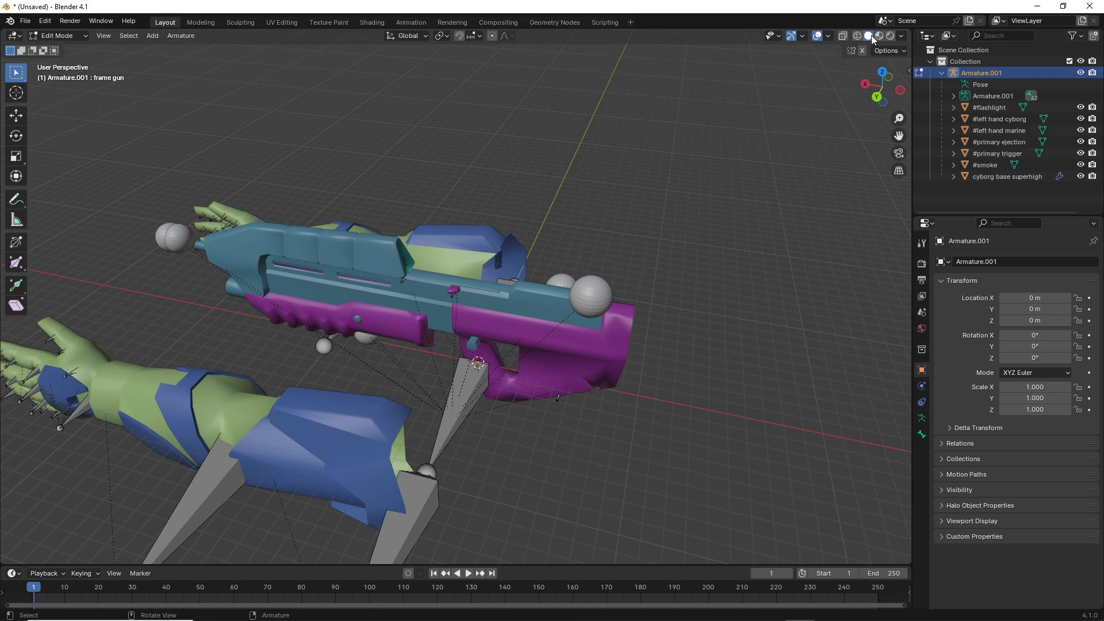
pyautogui.moveTo(402, 261)
pyautogui.mouseDown(button='middle')
pyautogui.moveTo(493, 257)
pyautogui.moveTo(401, 262)
pyautogui.mouseUp(button='middle')
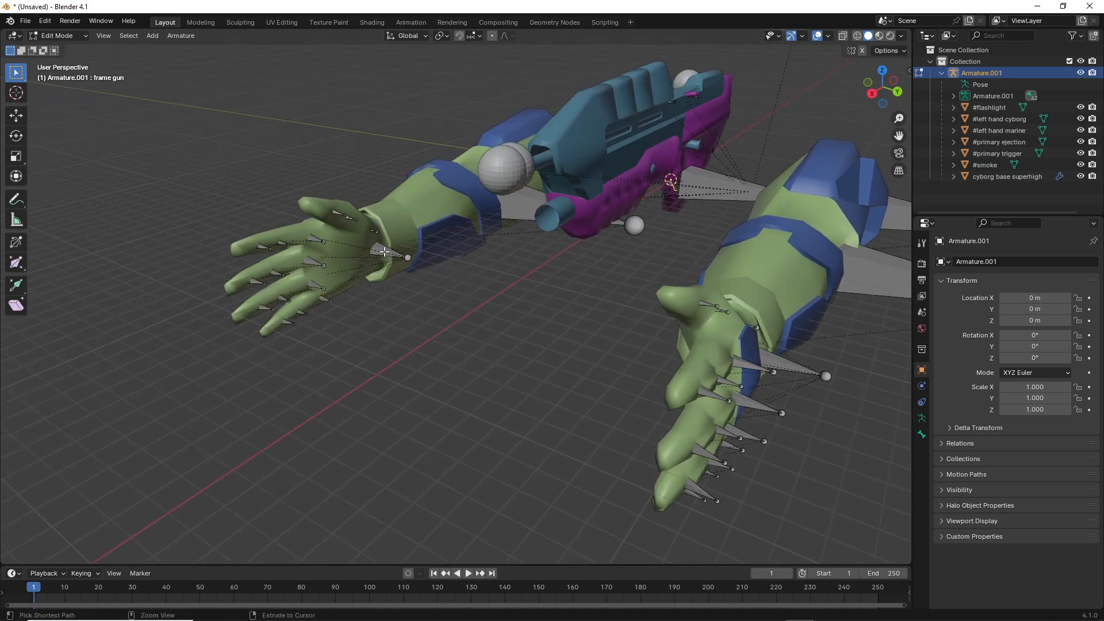
pyautogui.moveTo(503, 272); pyautogui.dragTo(498, 278, button='middle')
pyautogui.keyDown('shift'); pyautogui.click(374, 263); pyautogui.keyUp('shift')
pyautogui.moveTo(443, 305); pyautogui.dragTo(457, 403, button='middle')
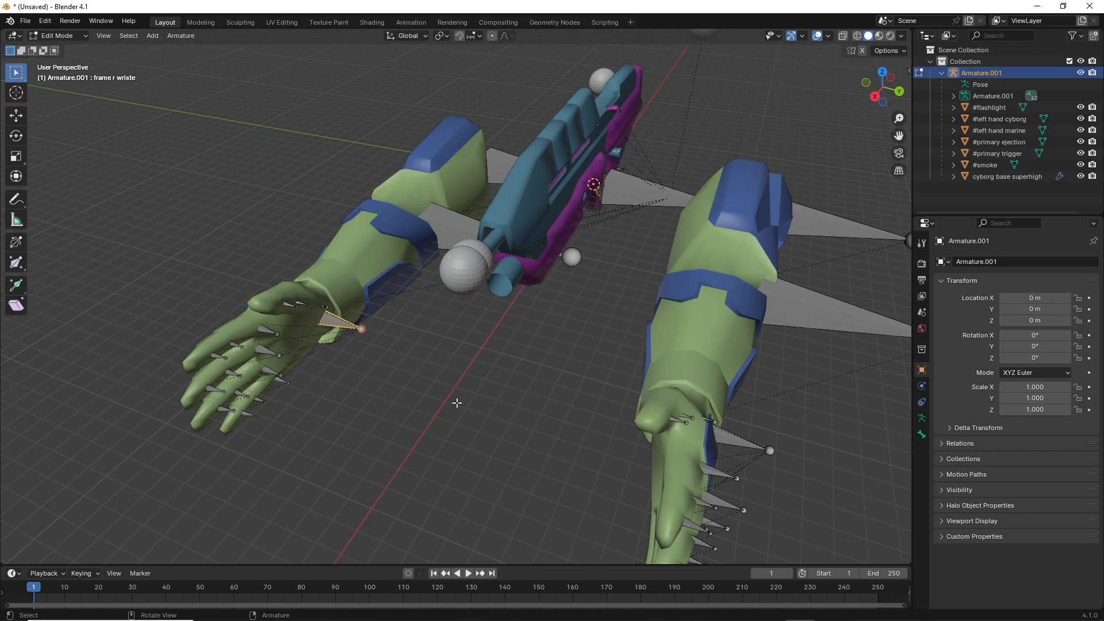
pyautogui.hotkey('ctrl', 'p')
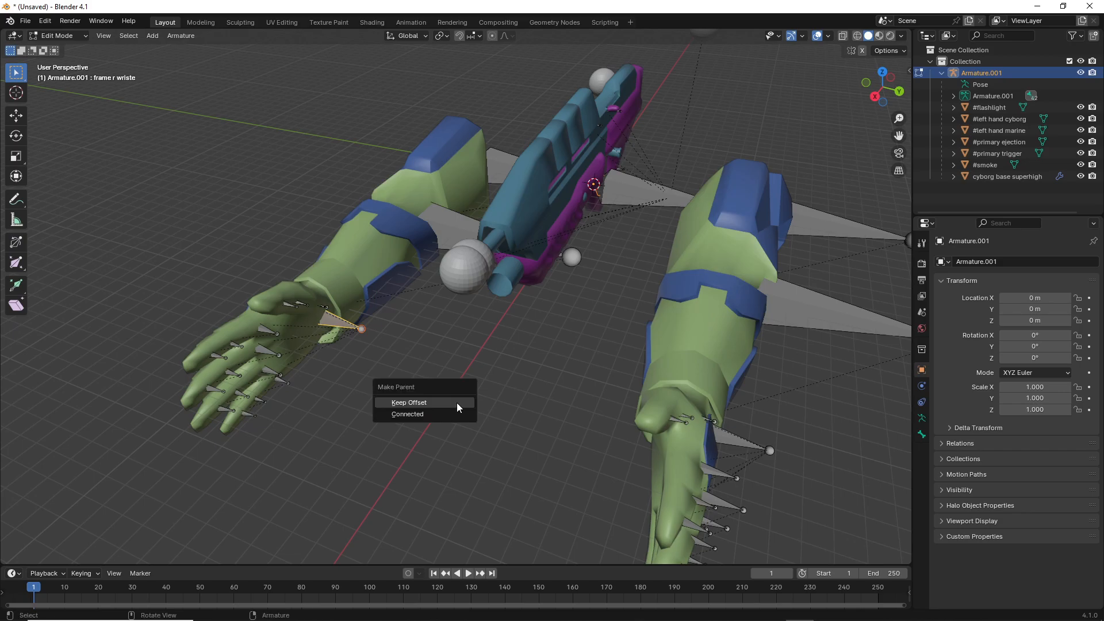
pyautogui.click(457, 403)
# - Switch the armature to Pose Mode, test-move the frame r wriste bone together with the rifle, and undo the move
pyautogui.moveTo(476, 390); pyautogui.dragTo(333, 268, button='middle')
pyautogui.click(71, 37)
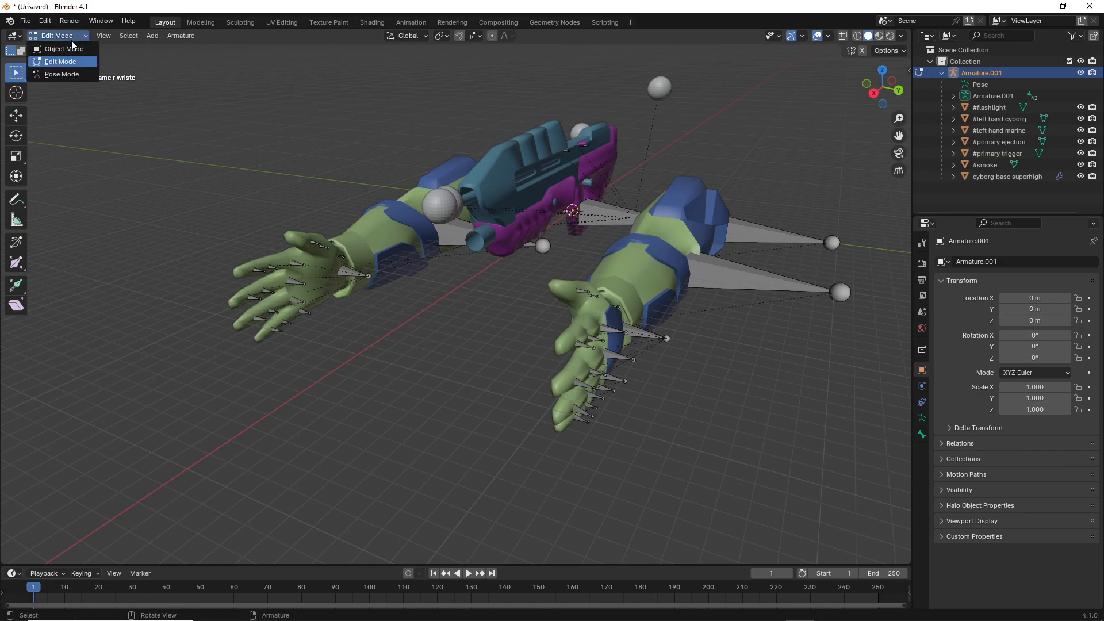
pyautogui.click(62, 74)
pyautogui.click(366, 280)
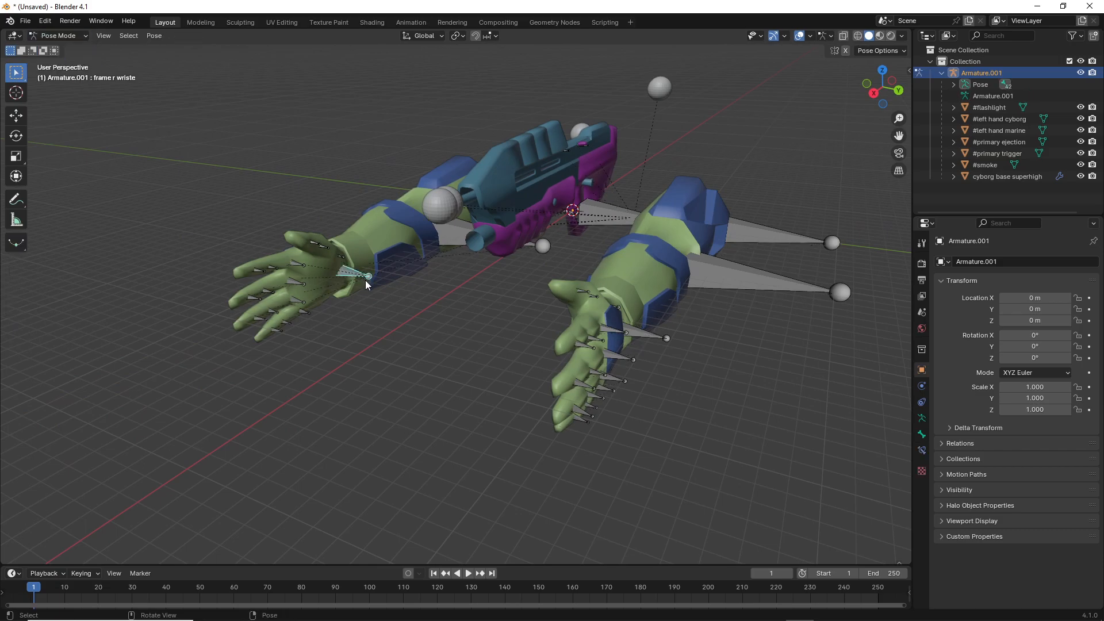
pyautogui.press('g')
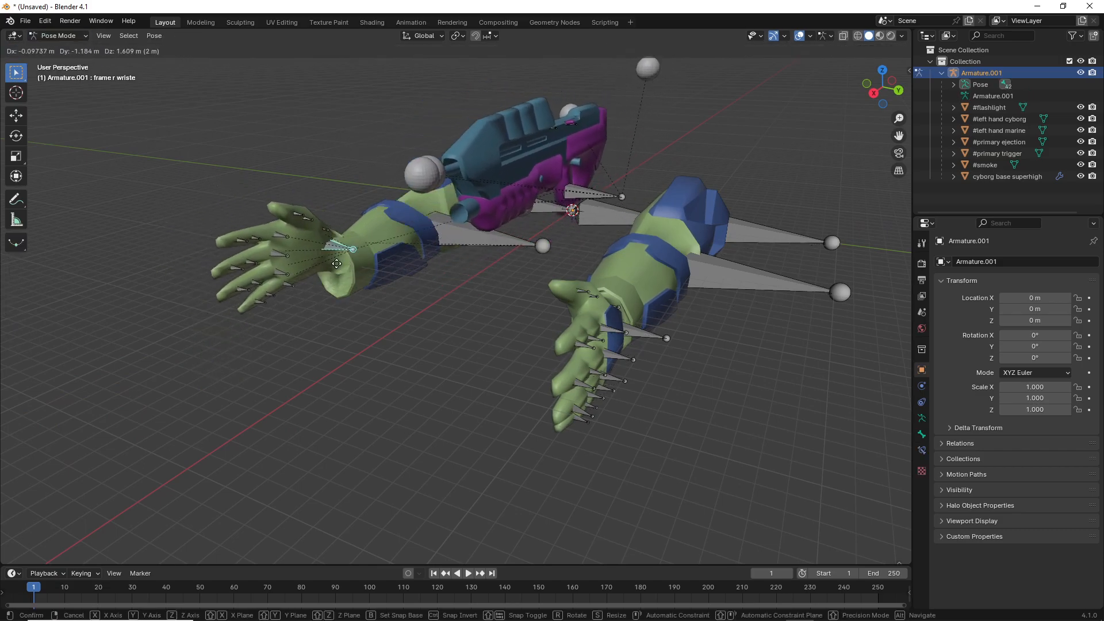
pyautogui.click(539, 238)
pyautogui.hotkey('ctrl', 'z')
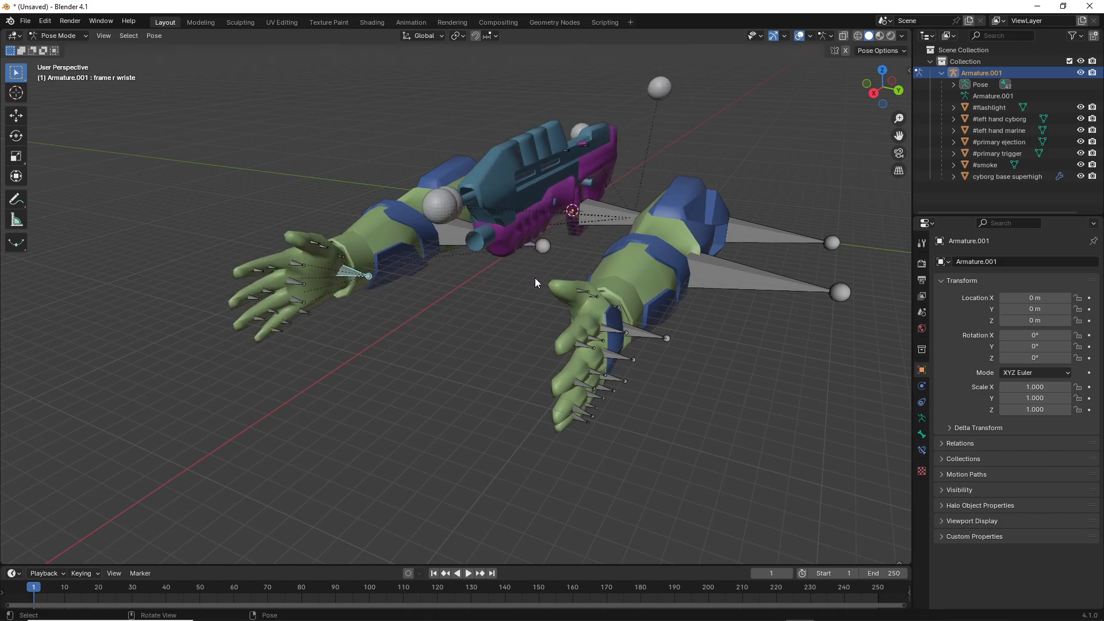
# - Try rotating the frame l upperarm bone to test how the left arm follows, and discard the rotations
pyautogui.moveTo(536, 283); pyautogui.dragTo(447, 342, button='middle')
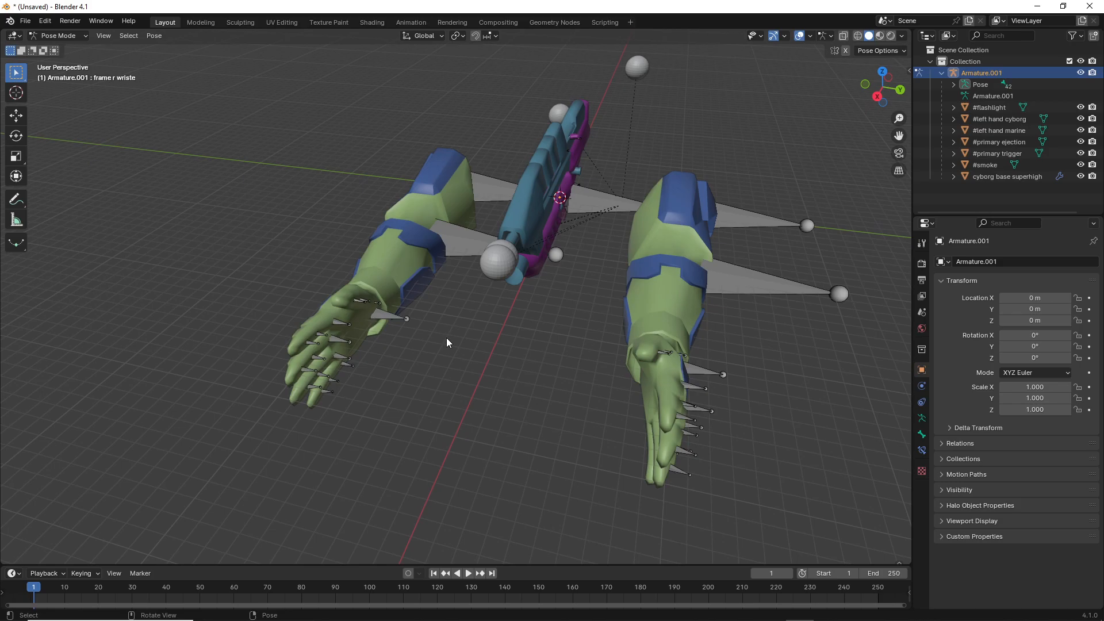
pyautogui.moveTo(446, 343); pyautogui.dragTo(429, 341, button='middle')
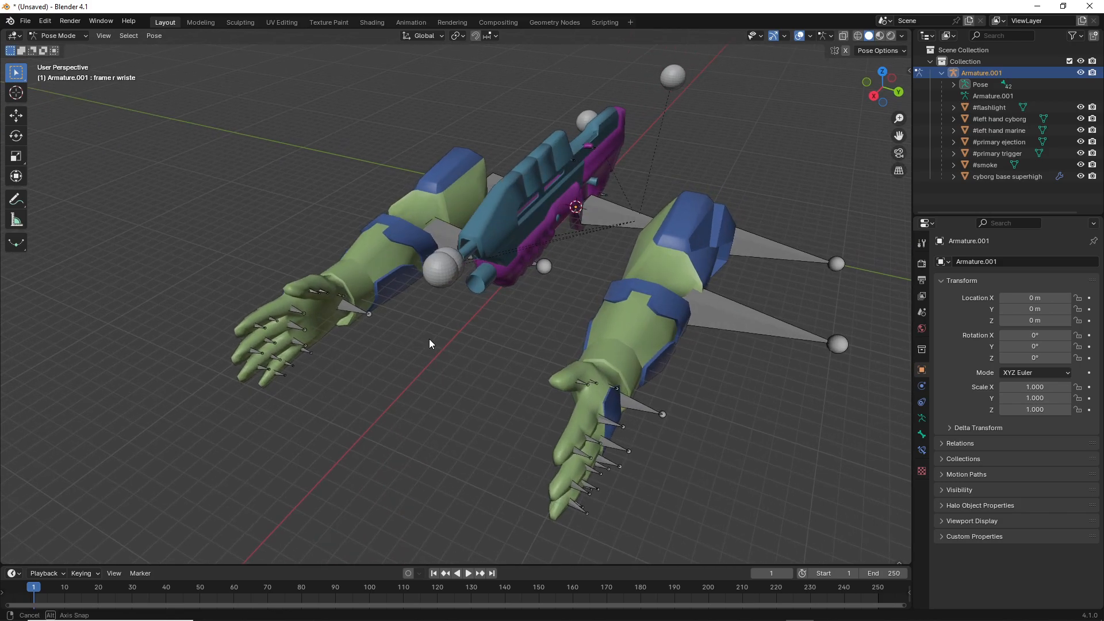
pyautogui.moveTo(360, 331); pyautogui.dragTo(297, 330, button='middle')
pyautogui.click(627, 324)
pyautogui.press('r')
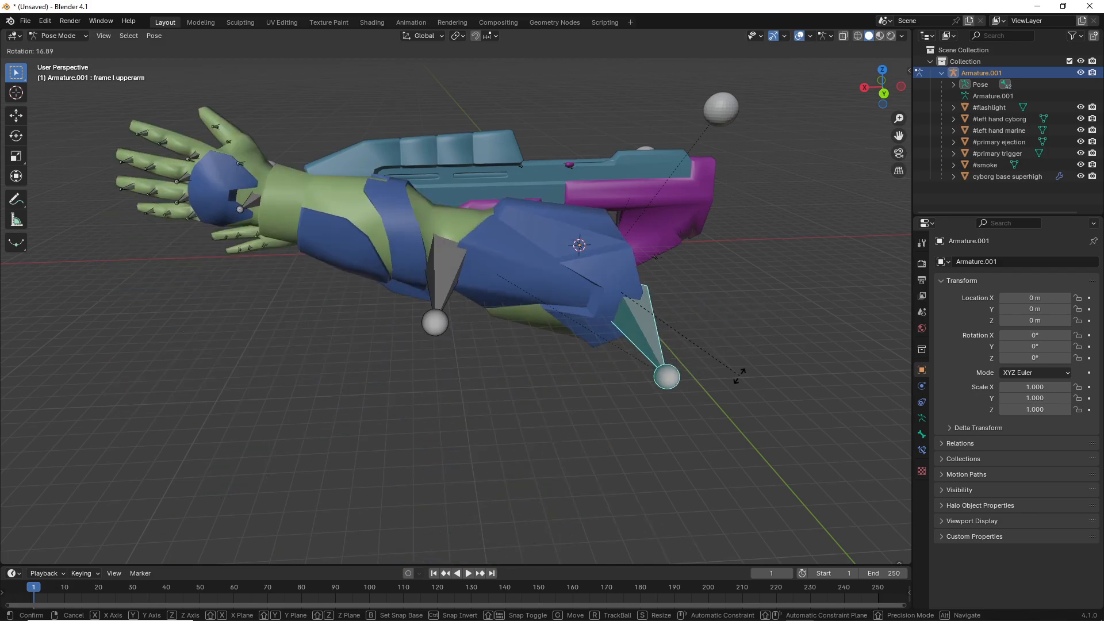
pyautogui.click(695, 290)
pyautogui.hotkey('ctrl', 'z')
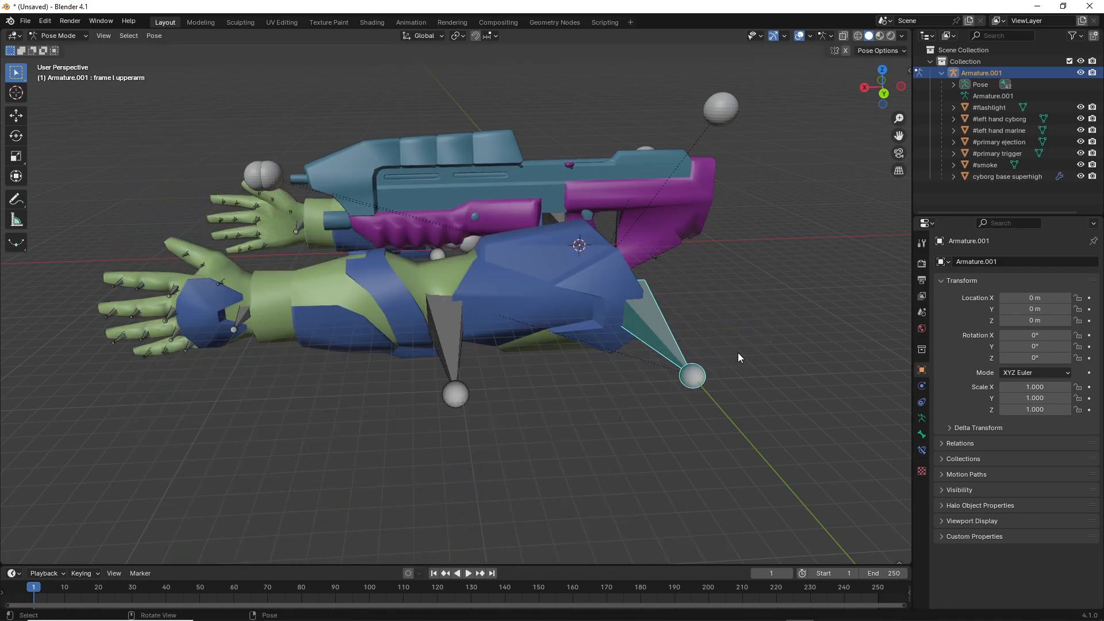
pyautogui.press('r')
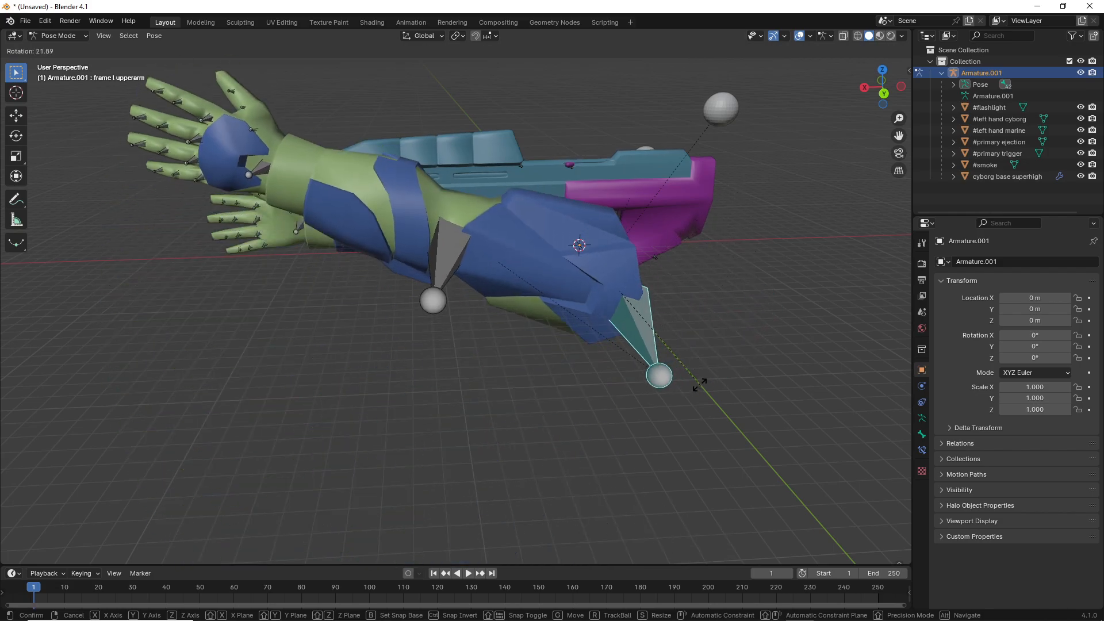
pyautogui.rightClick(704, 316)
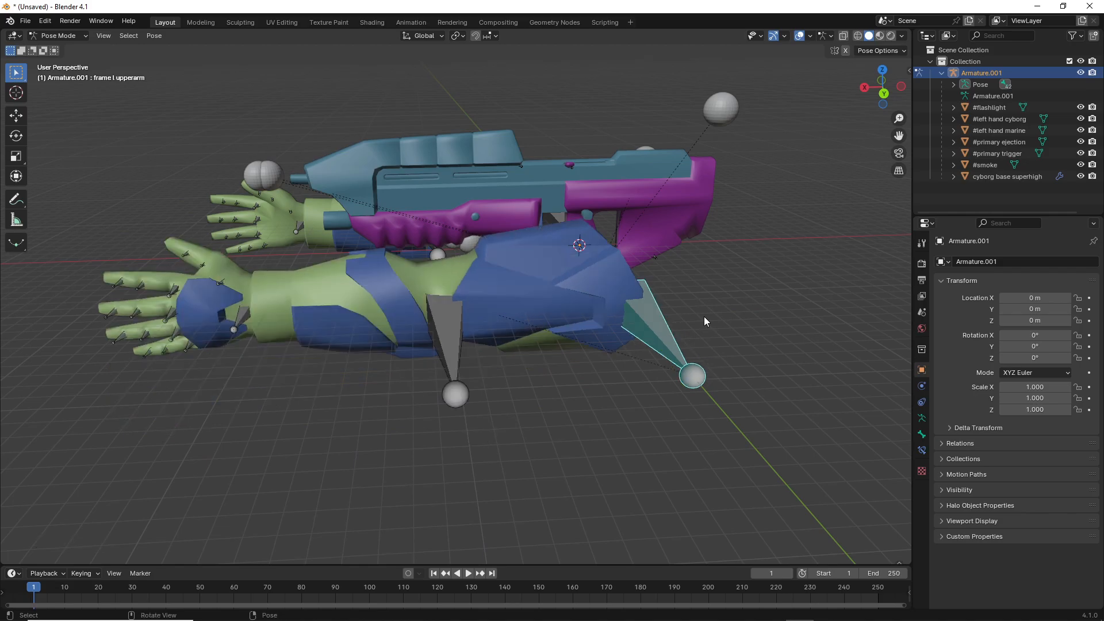
pyautogui.moveTo(656, 425)
pyautogui.mouseDown(button='middle')
pyautogui.moveTo(625, 425)
pyautogui.moveTo(655, 426)
pyautogui.mouseUp(button='middle')
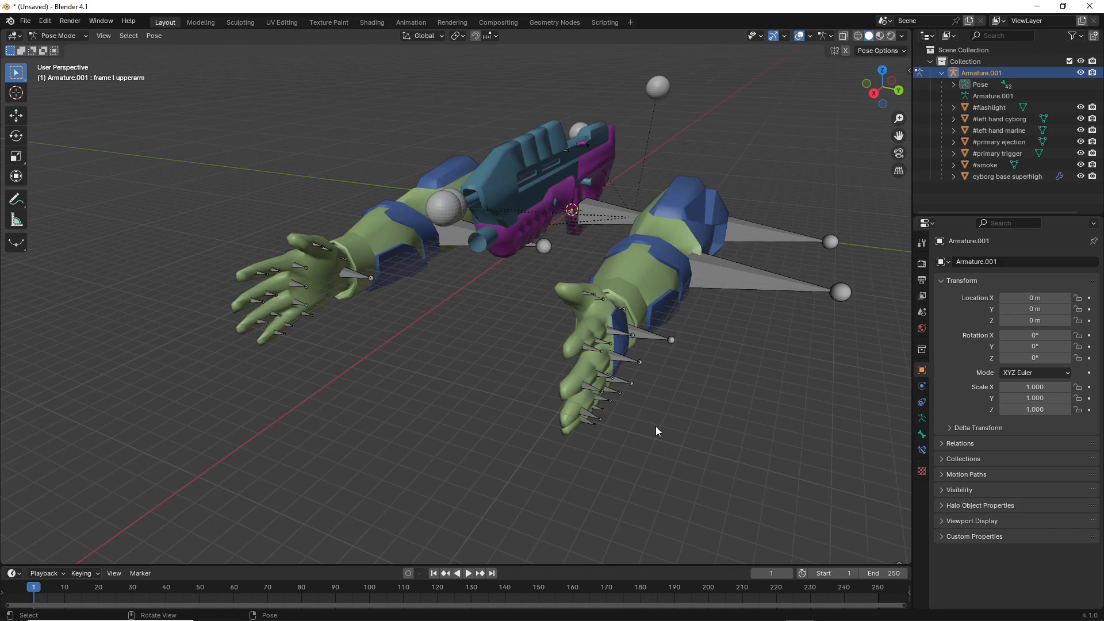
pyautogui.moveTo(656, 427); pyautogui.dragTo(551, 287, button='middle')
pyautogui.scroll(-3, 550, 288)
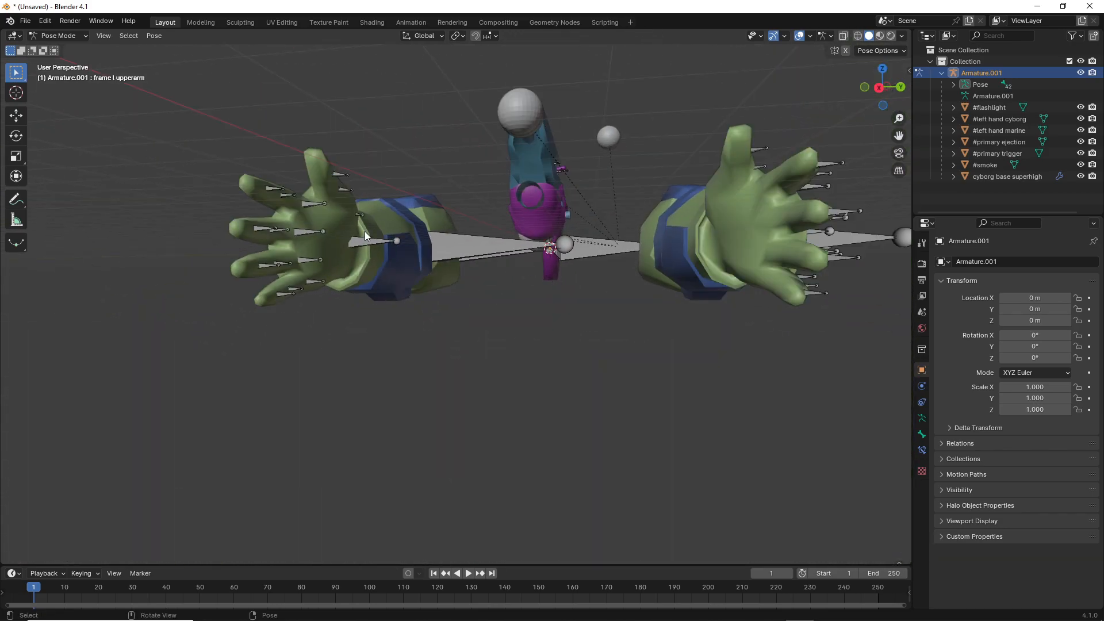
pyautogui.moveTo(373, 238); pyautogui.dragTo(492, 357, button='middle')
pyautogui.scroll(-3, 494, 357)
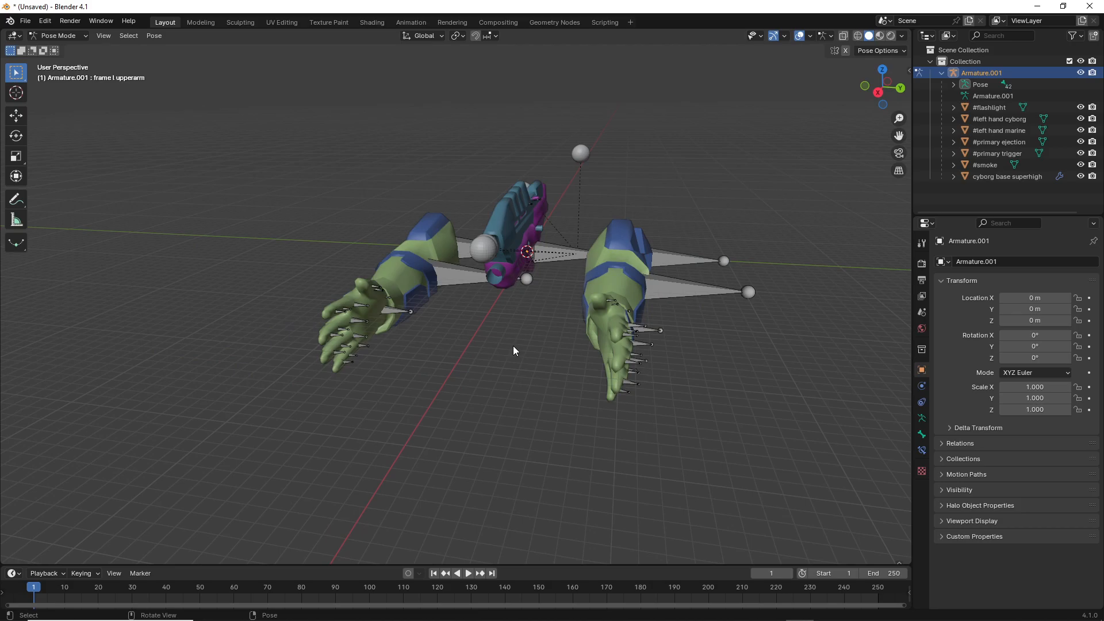
pyautogui.moveTo(513, 349); pyautogui.dragTo(372, 346, button='middle')
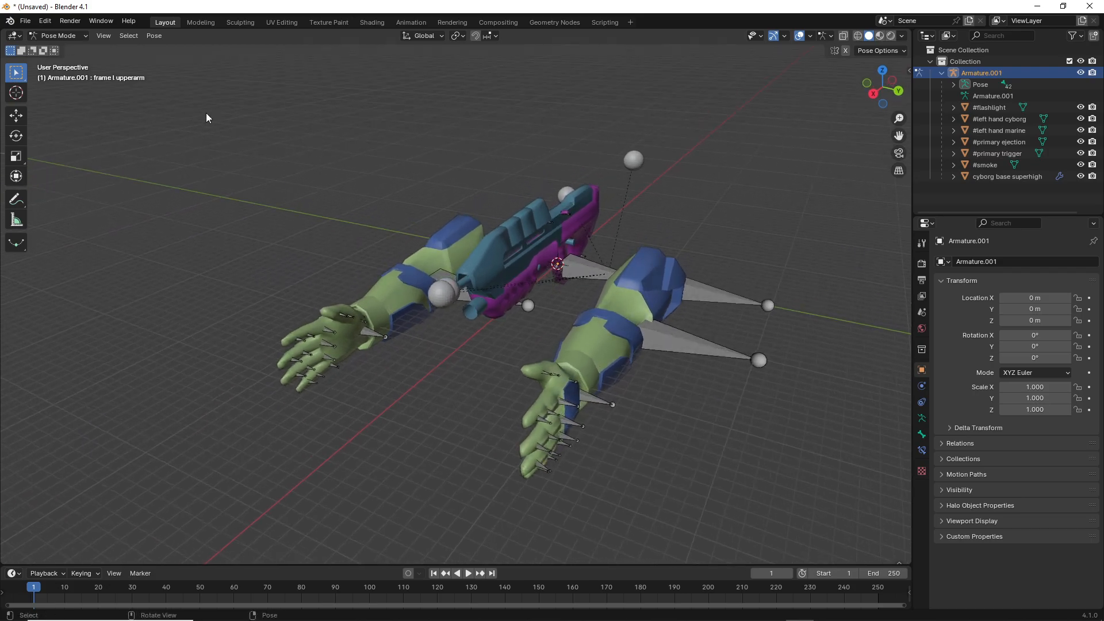
pyautogui.click(26, 21)
pyautogui.moveTo(64, 190)
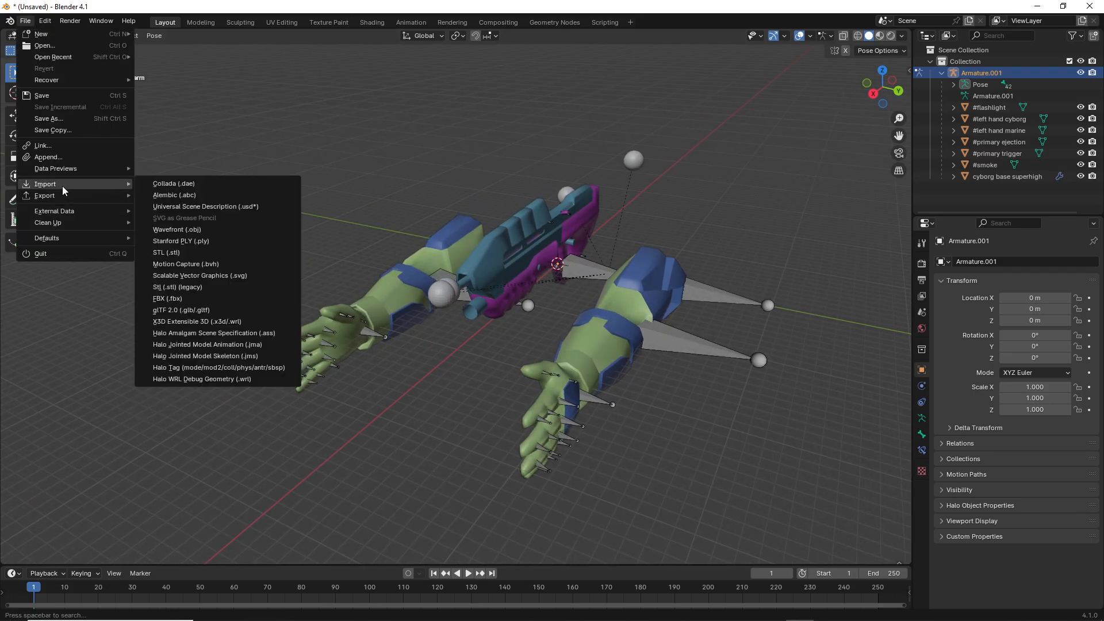
pyautogui.click(208, 345)
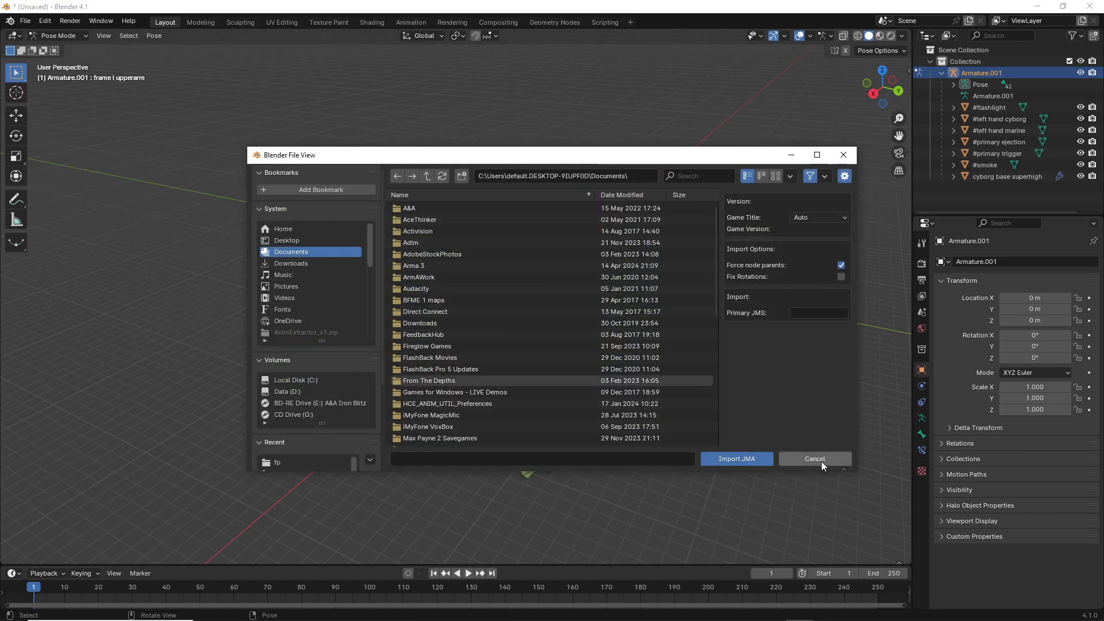
pyautogui.click(819, 461)
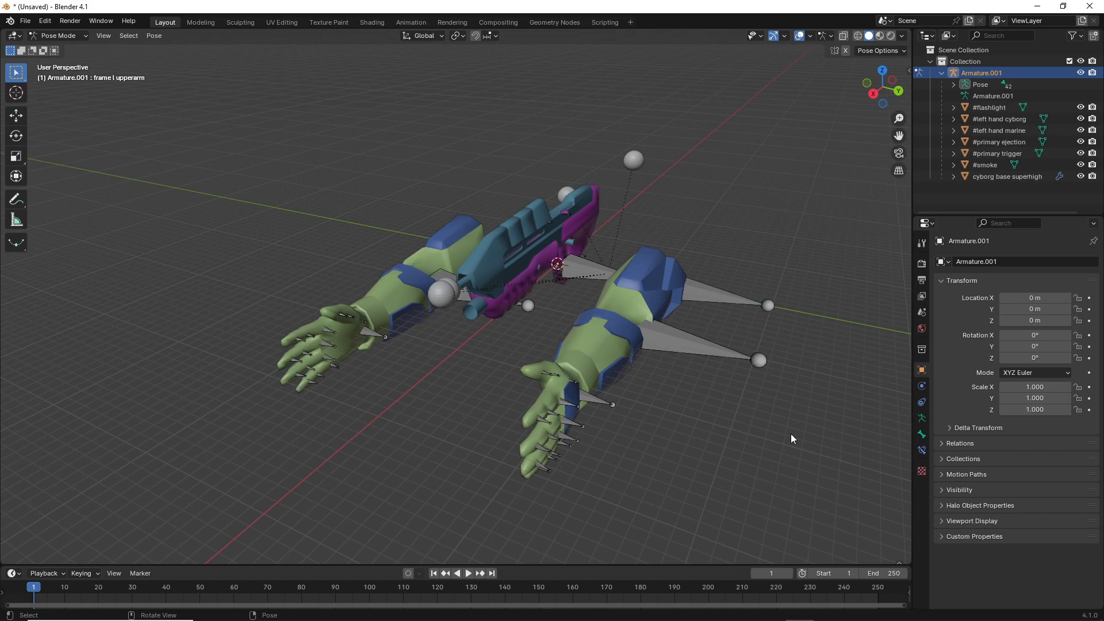
pyautogui.moveTo(769, 176); pyautogui.dragTo(774, 175, button='middle')
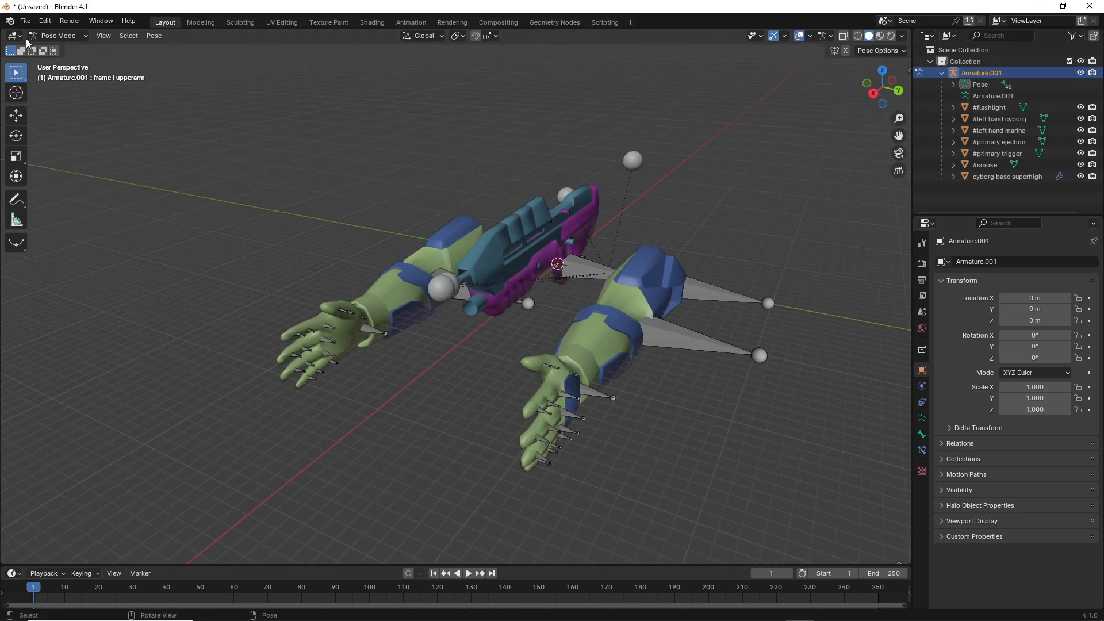
# - Import first-person reload-full.JMM from HCEEK data\weapons\assault rifle\fp\animations onto the armature as a Halo Jointed Model Animation
pyautogui.click(25, 21)
pyautogui.moveTo(98, 184)
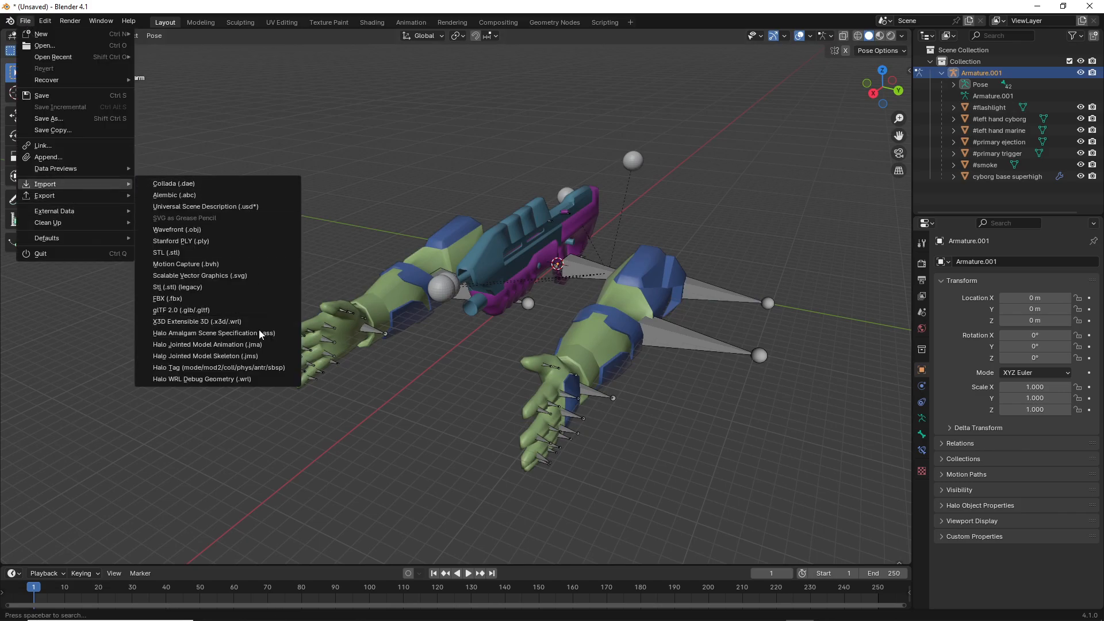
pyautogui.click(255, 345)
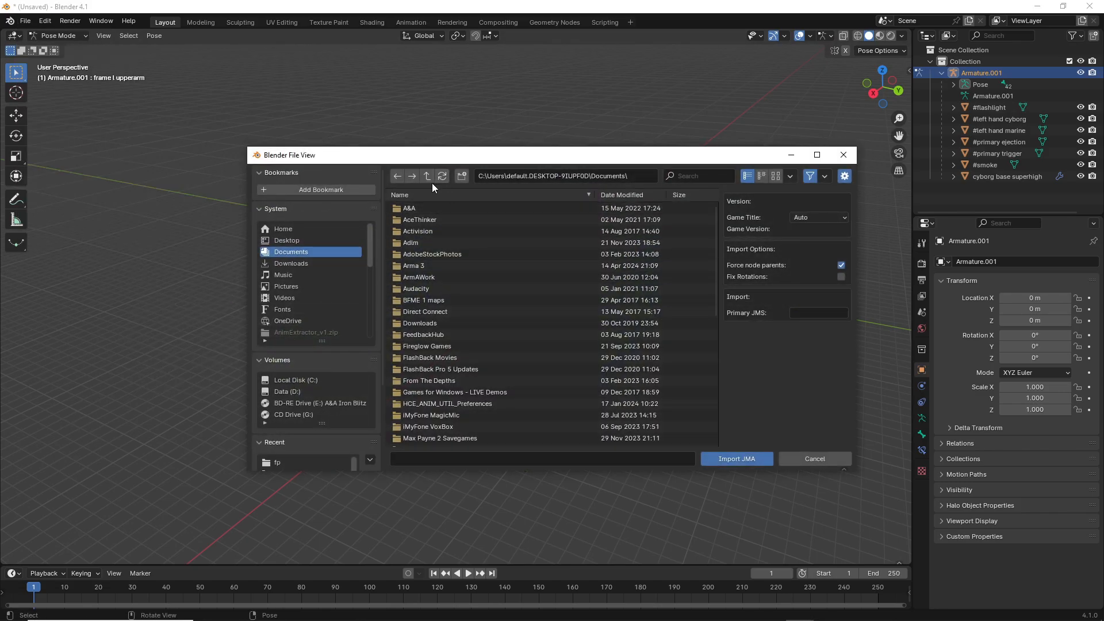
pyautogui.scroll(-5, 322, 275)
pyautogui.click(293, 309)
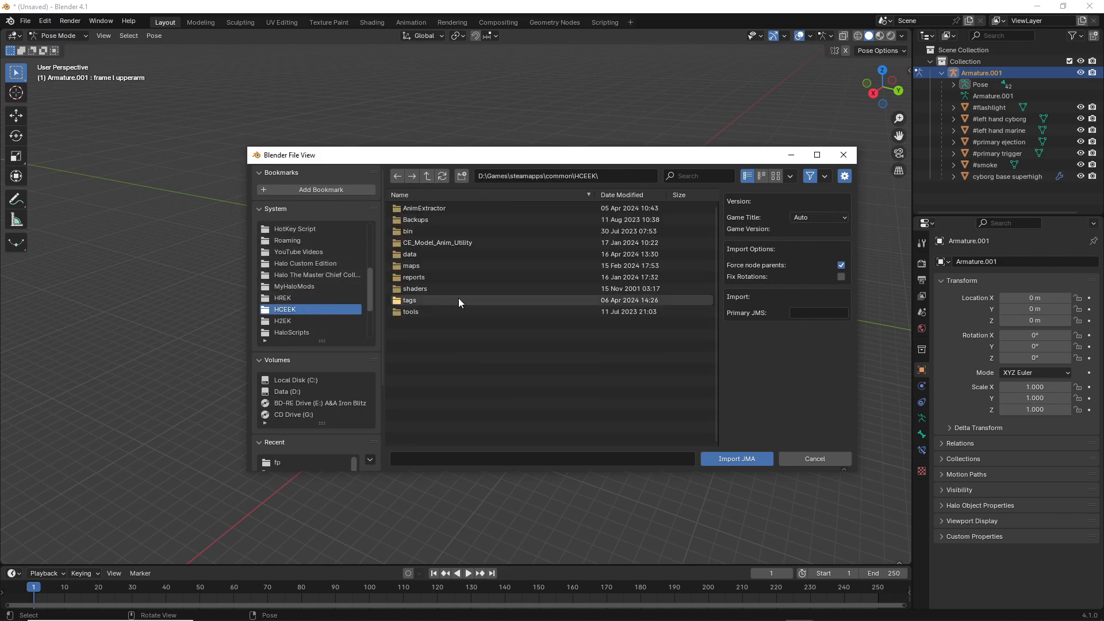
pyautogui.click(417, 255)
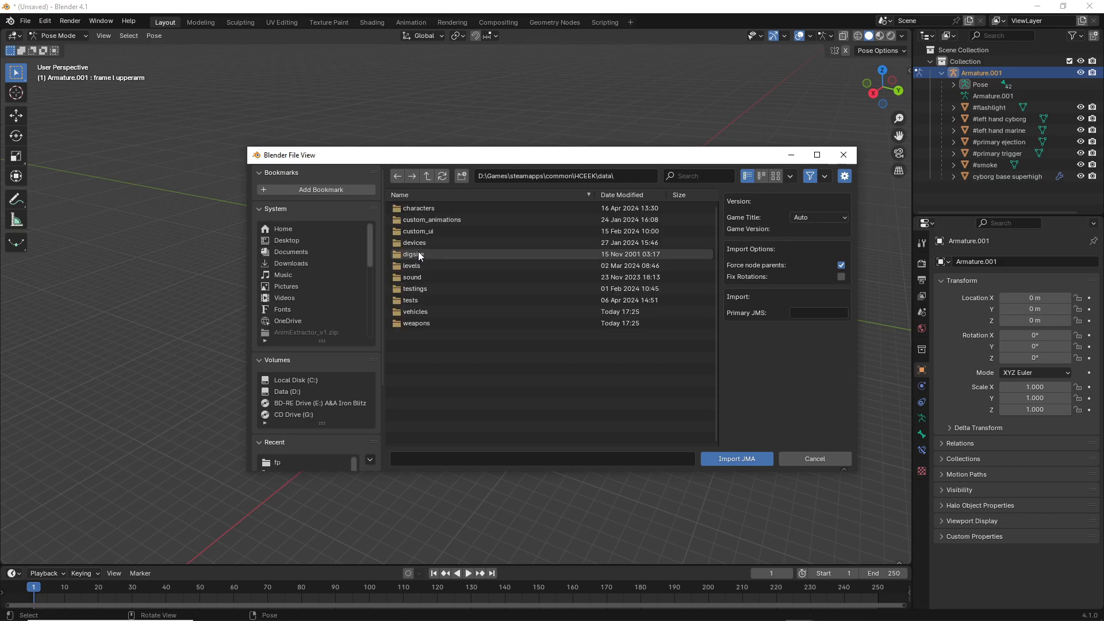
pyautogui.click(419, 323)
pyautogui.click(446, 219)
pyautogui.click(443, 210)
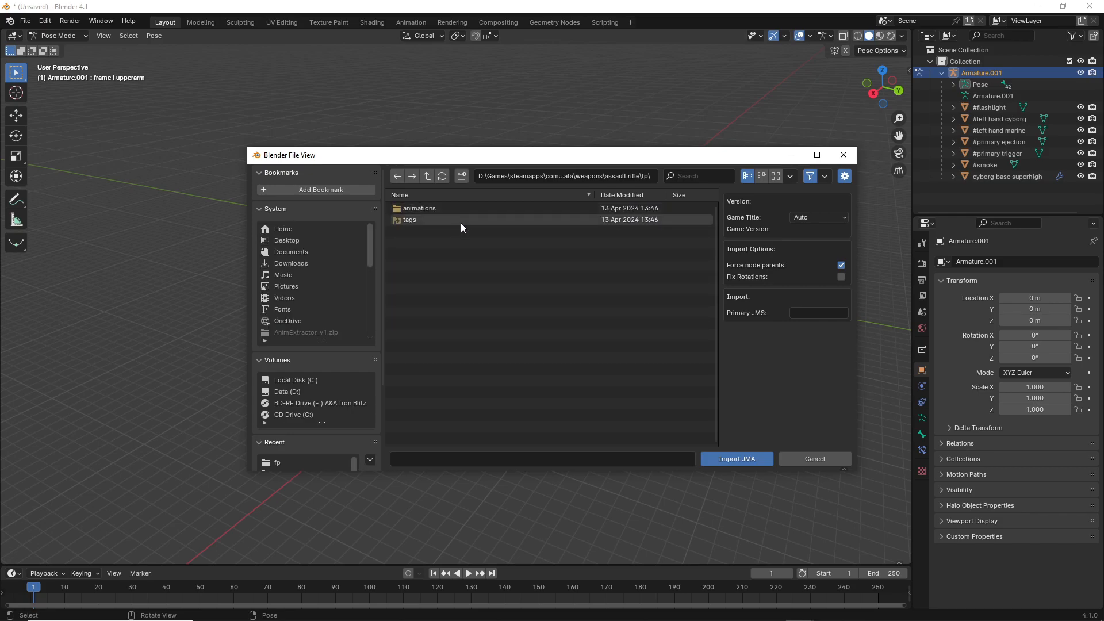
pyautogui.click(438, 208)
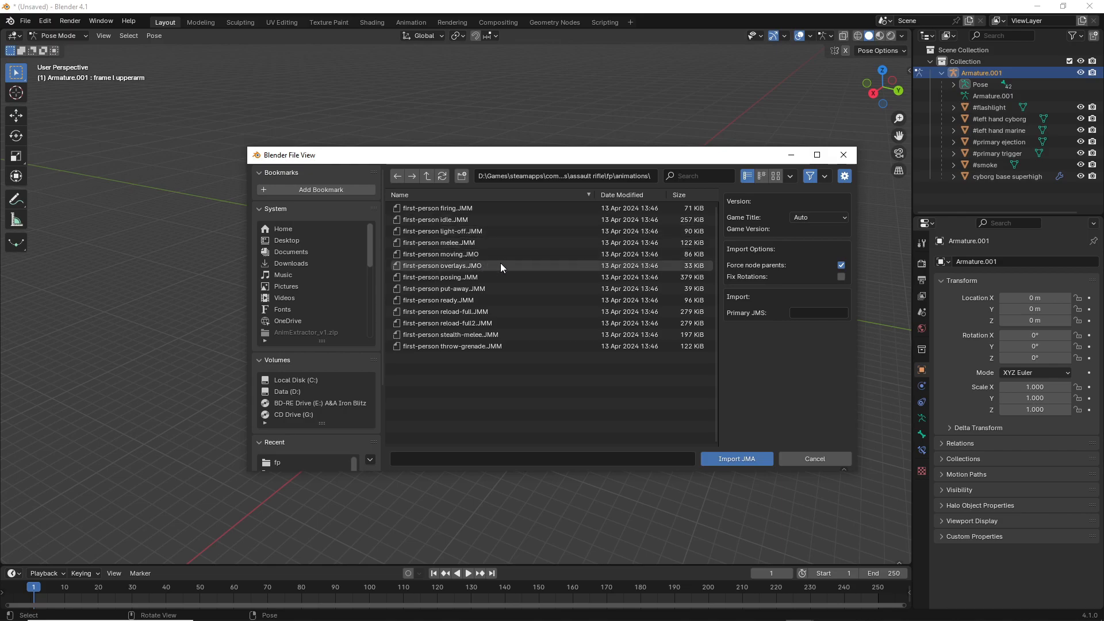
pyautogui.click(447, 312)
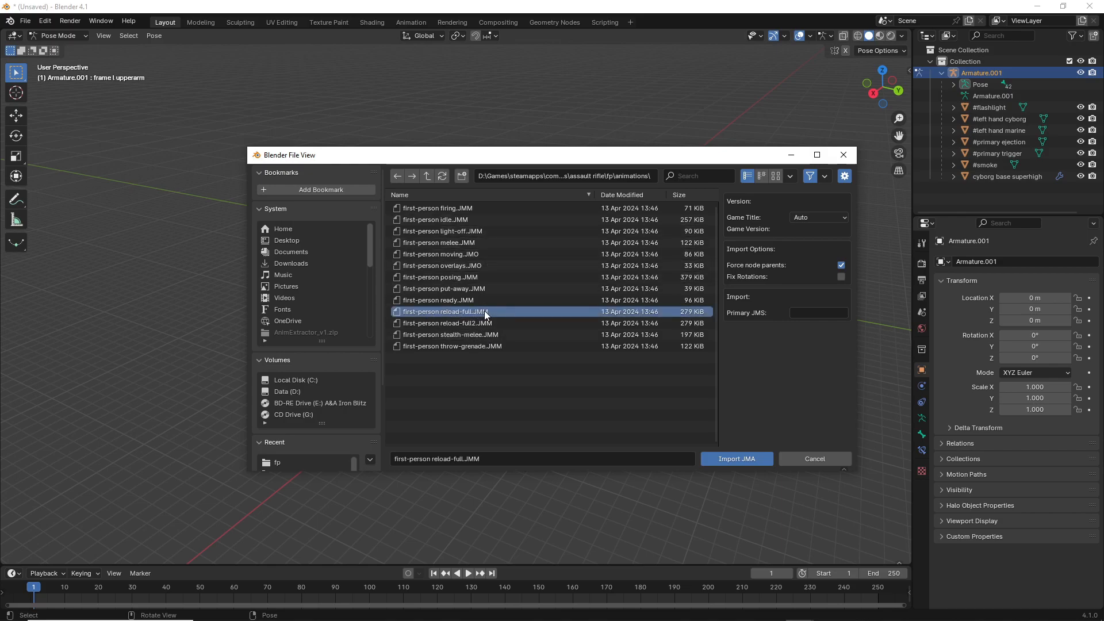
pyautogui.click(752, 460)
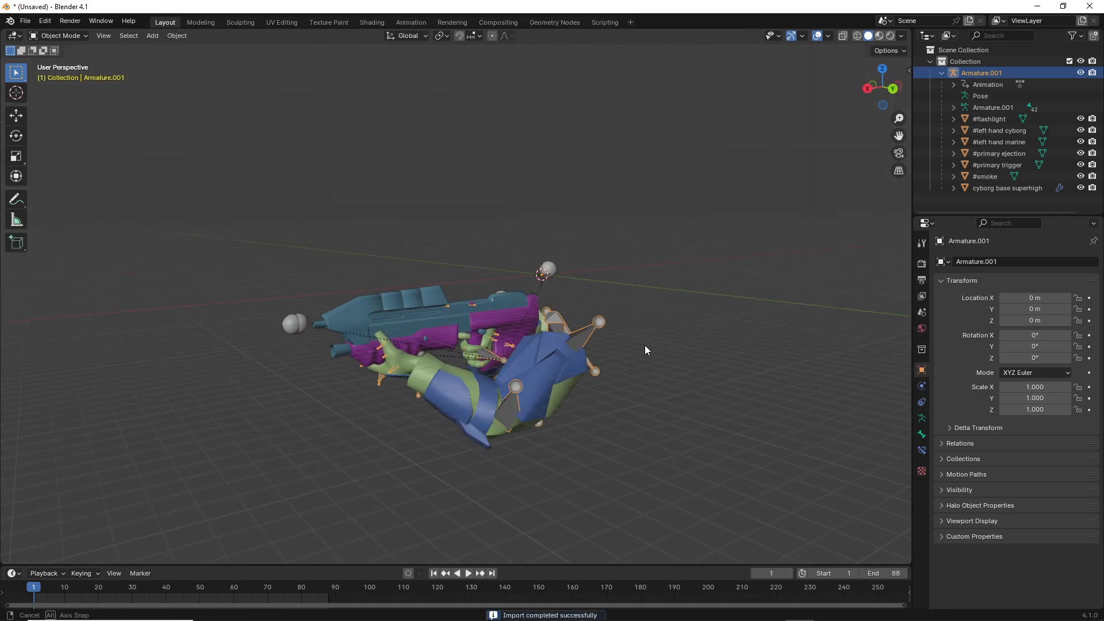
# - Deselect the armature and enlarge the timeline area below the viewport
pyautogui.moveTo(700, 361); pyautogui.dragTo(599, 353, button='middle')
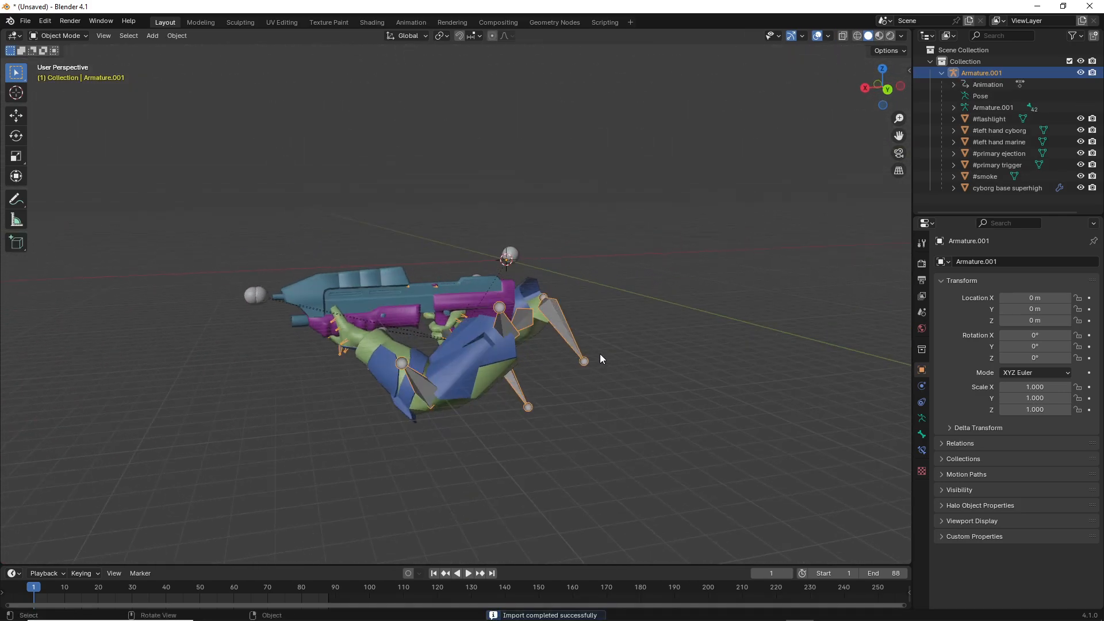
pyautogui.click(667, 351)
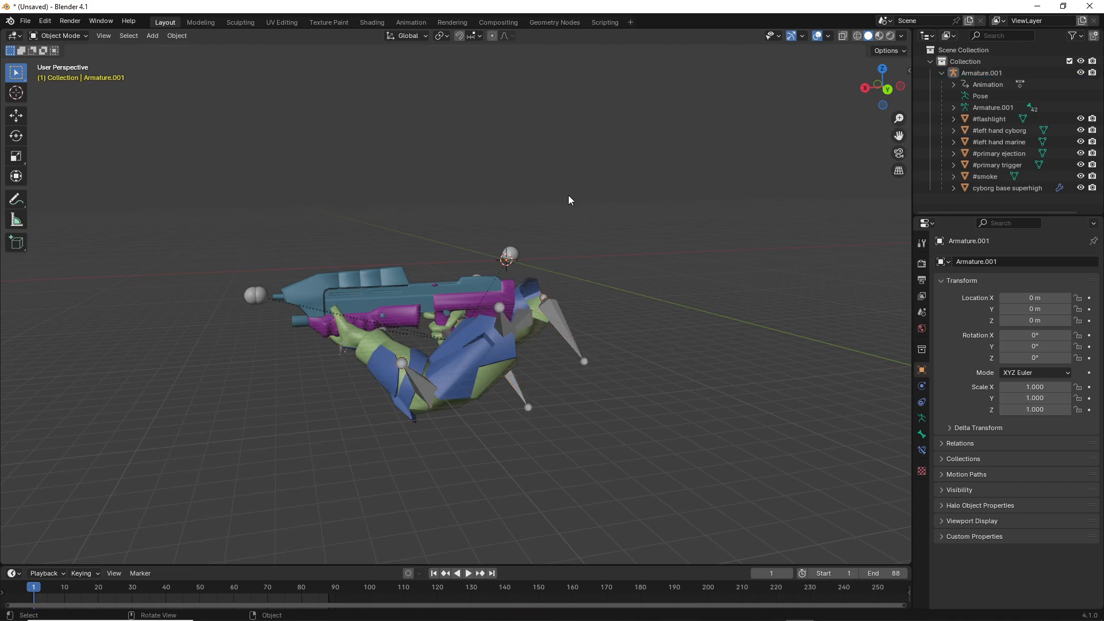
pyautogui.moveTo(568, 196); pyautogui.dragTo(538, 276, button='middle')
pyautogui.moveTo(517, 564); pyautogui.dragTo(495, 452)
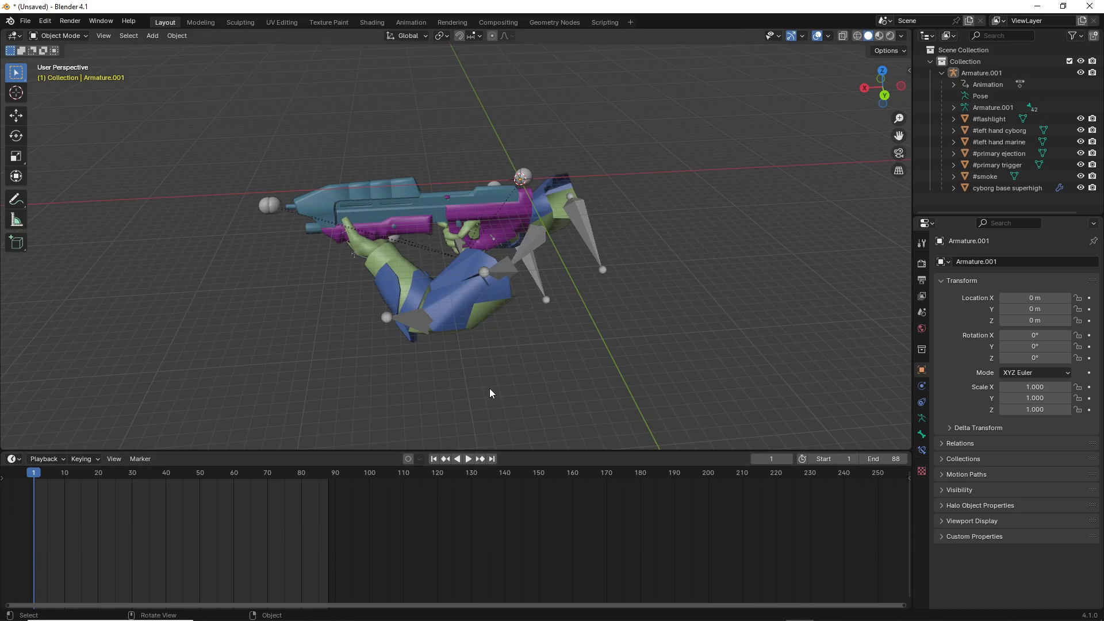
# - Play the imported reload animation, stop it and return to the first frame
pyautogui.click(468, 459)
pyautogui.moveTo(571, 286); pyautogui.dragTo(600, 287, button='middle')
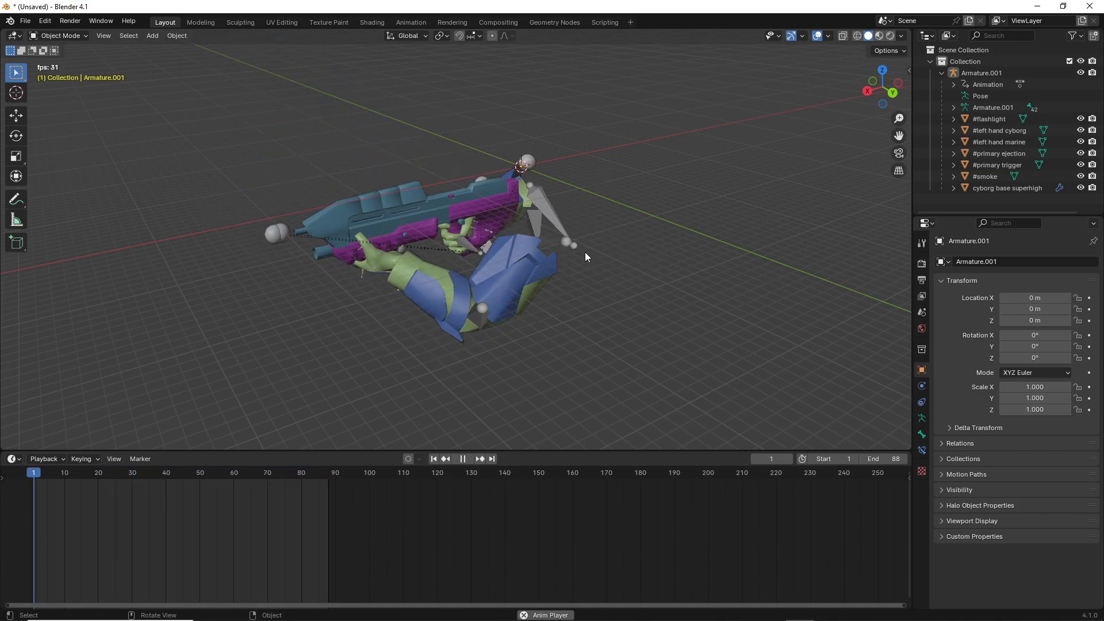
pyautogui.click(452, 459)
pyautogui.click(434, 459)
pyautogui.moveTo(569, 323)
pyautogui.mouseDown(button='middle')
pyautogui.moveTo(598, 279)
pyautogui.moveTo(562, 313)
pyautogui.mouseUp(button='middle')
# - Select the armature and switch it to Pose Mode so its bone keyframes are listed in the timeline
pyautogui.press('a')
pyautogui.click(588, 314)
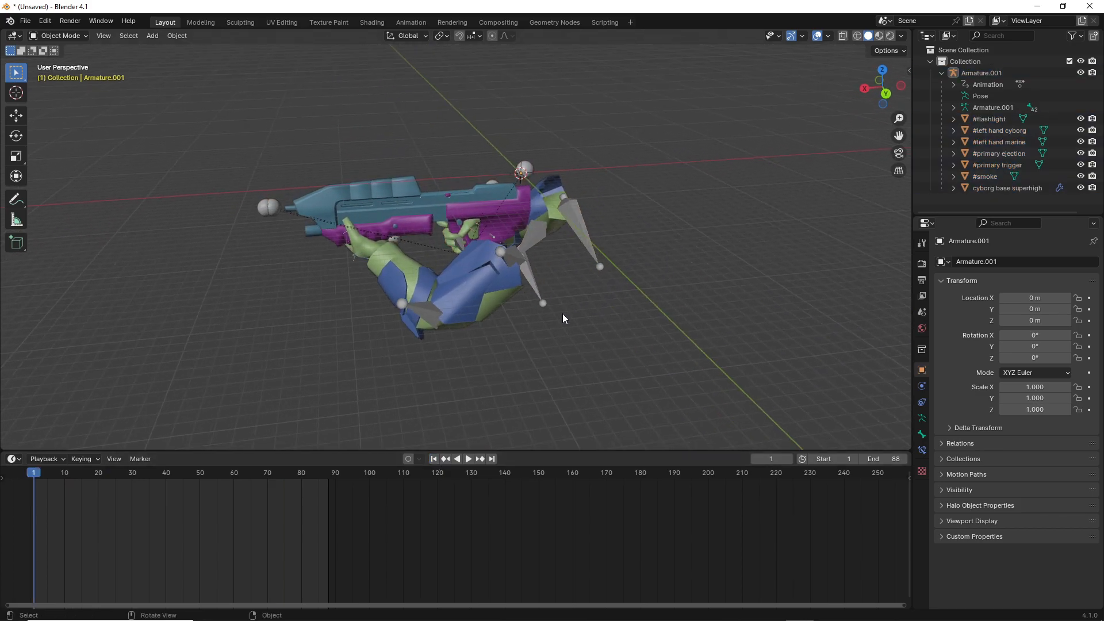
pyautogui.click(592, 229)
pyautogui.click(51, 37)
pyautogui.click(57, 76)
pyautogui.moveTo(184, 131); pyautogui.dragTo(196, 374, button='middle')
# - Replay the reload animation in Pose Mode from frame 1 and stop it
pyautogui.click(32, 479)
pyautogui.click(35, 473)
pyautogui.press('space')
pyautogui.press('space')
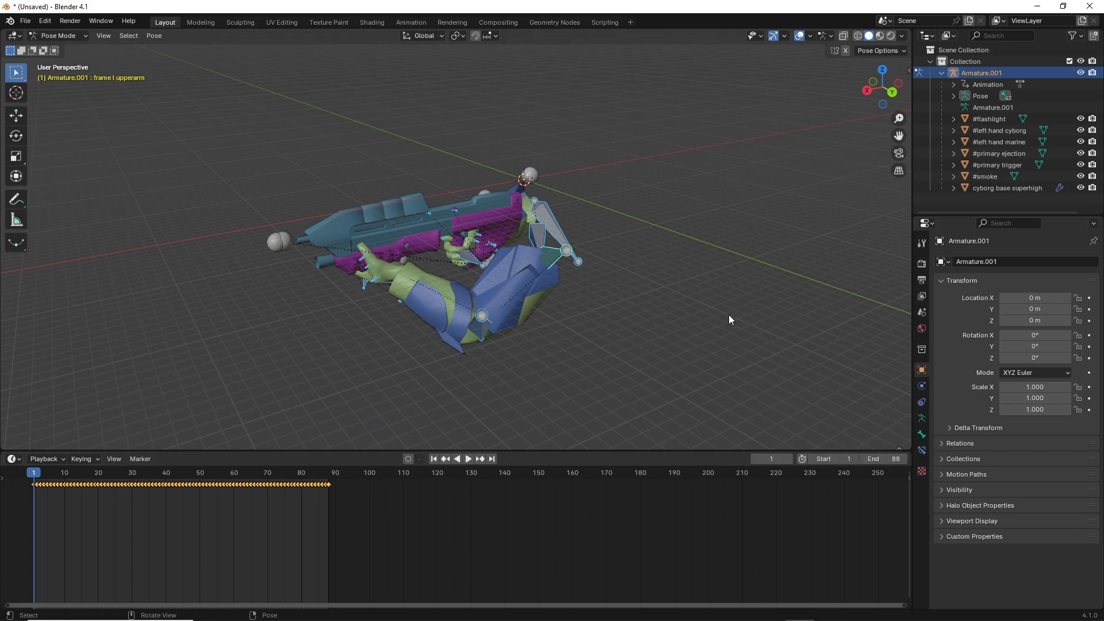
# - Close Blender without saving the scene and open rifle-fp-animations.blend from HCEEK\data\weapons\rifle\animations in File Explorer
pyautogui.click(1092, 6)
pyautogui.click(581, 340)
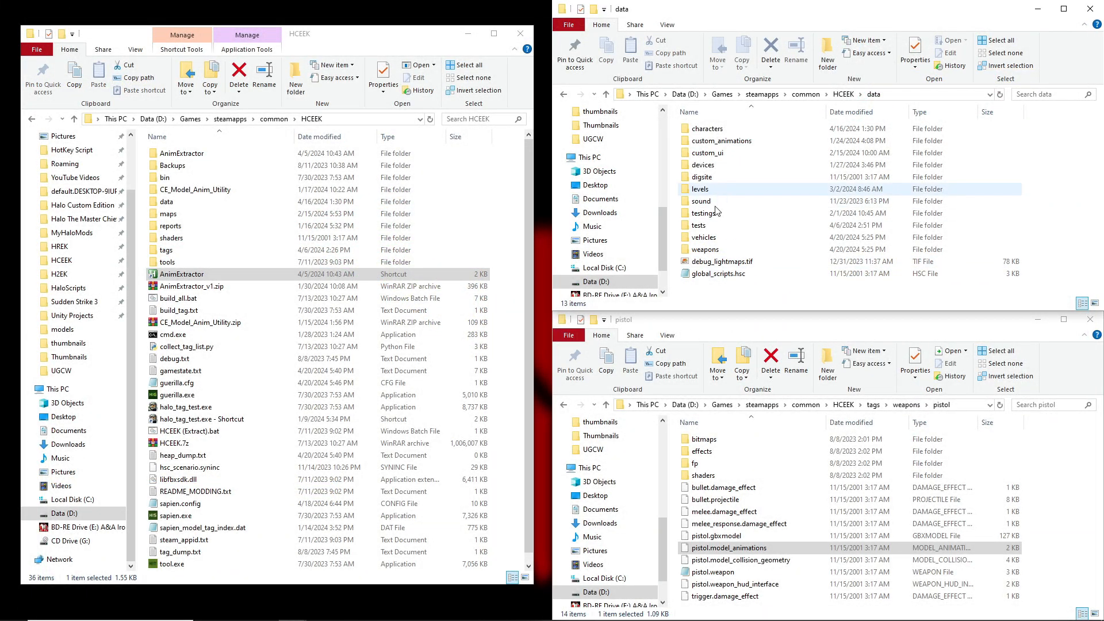
pyautogui.doubleClick(709, 251)
pyautogui.doubleClick(697, 142)
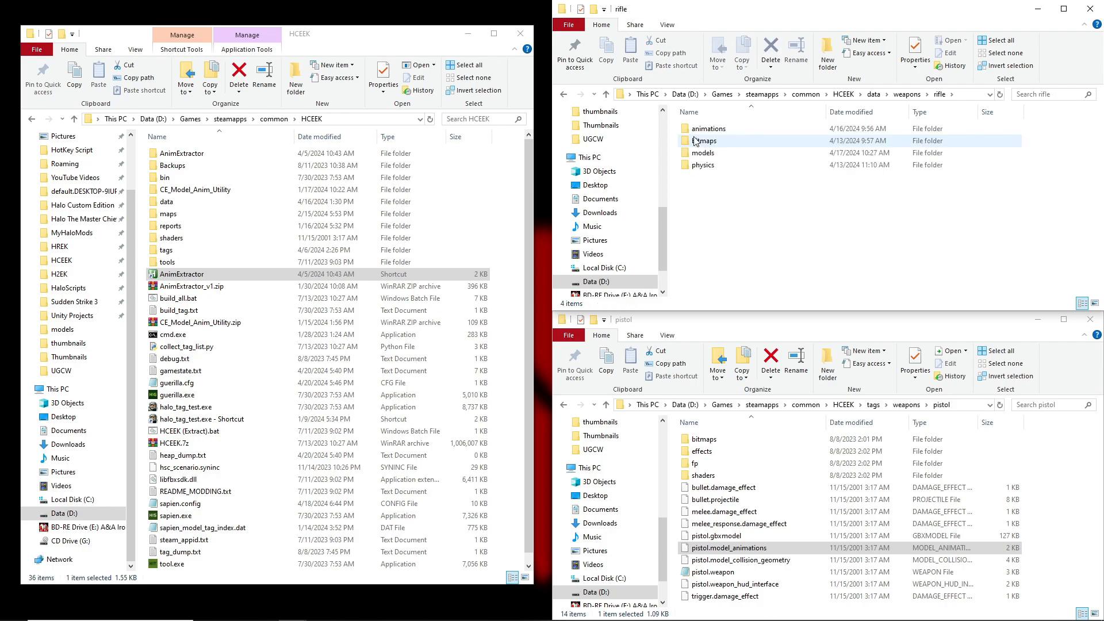
pyautogui.hotkey('alt', 'Left')
pyautogui.doubleClick(707, 143)
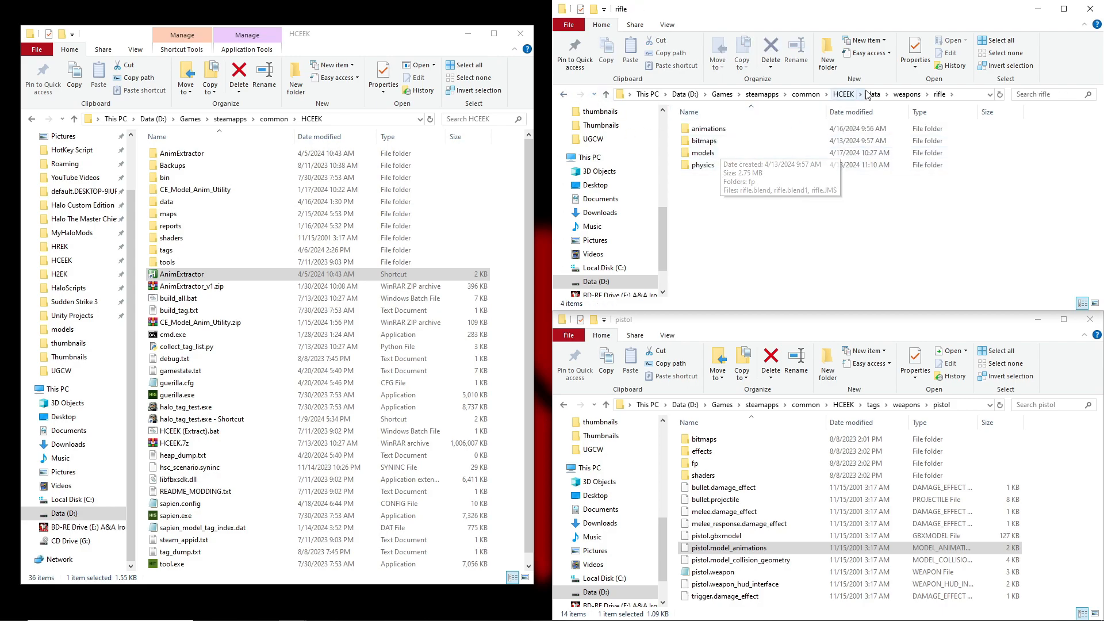
pyautogui.doubleClick(718, 129)
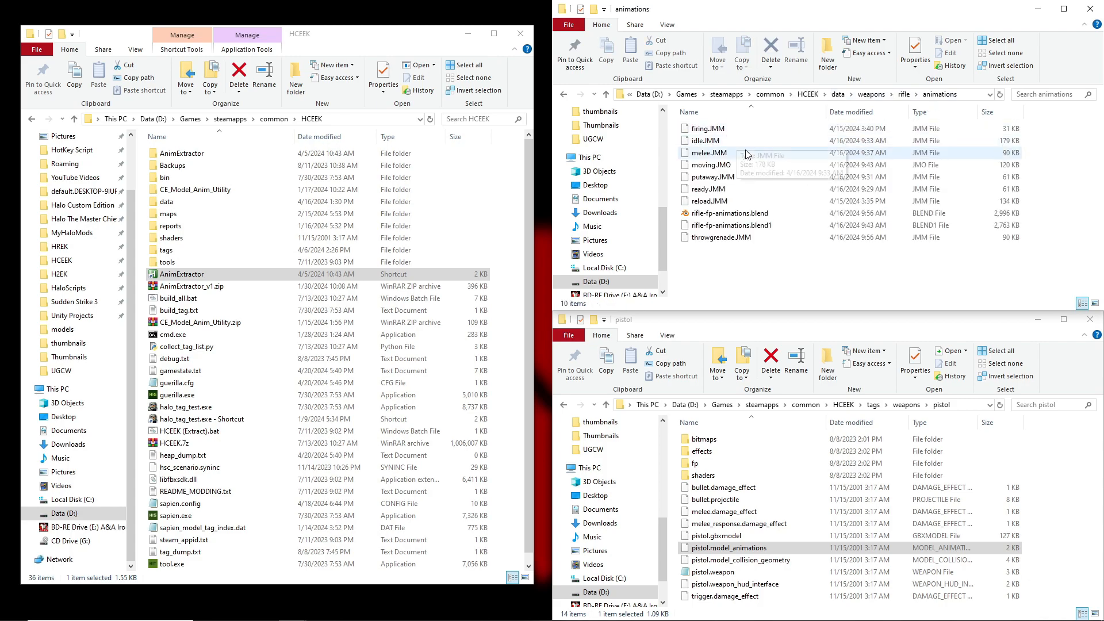
pyautogui.doubleClick(726, 213)
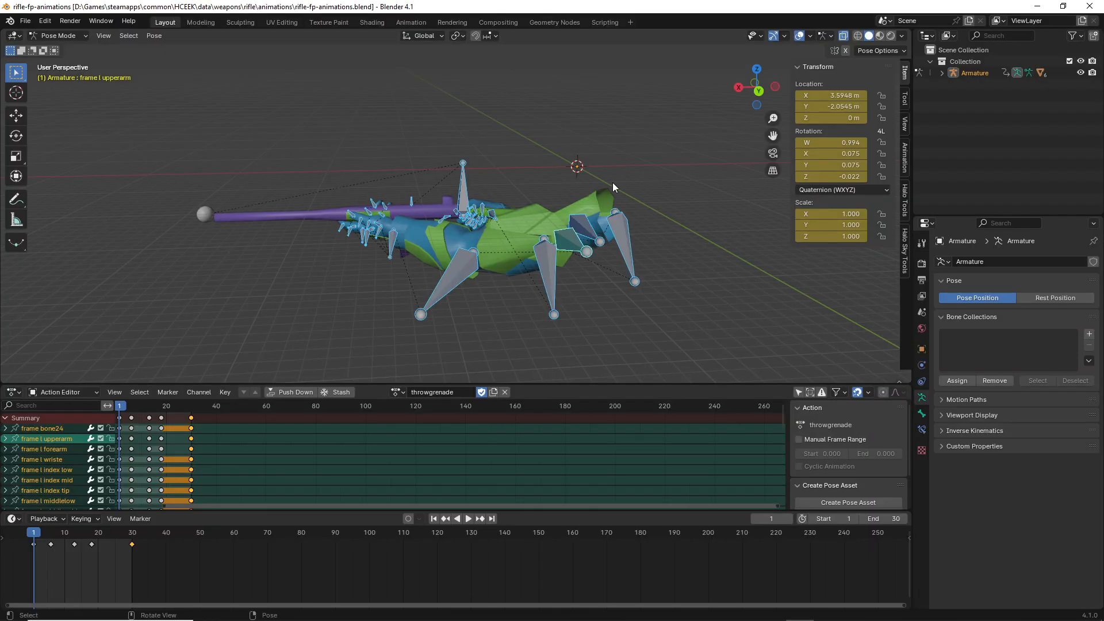
# - Deselect the rig's bones and shrink the Action Editor area to give the viewport more height
pyautogui.click(660, 314)
pyautogui.moveTo(660, 314); pyautogui.dragTo(471, 224, button='middle')
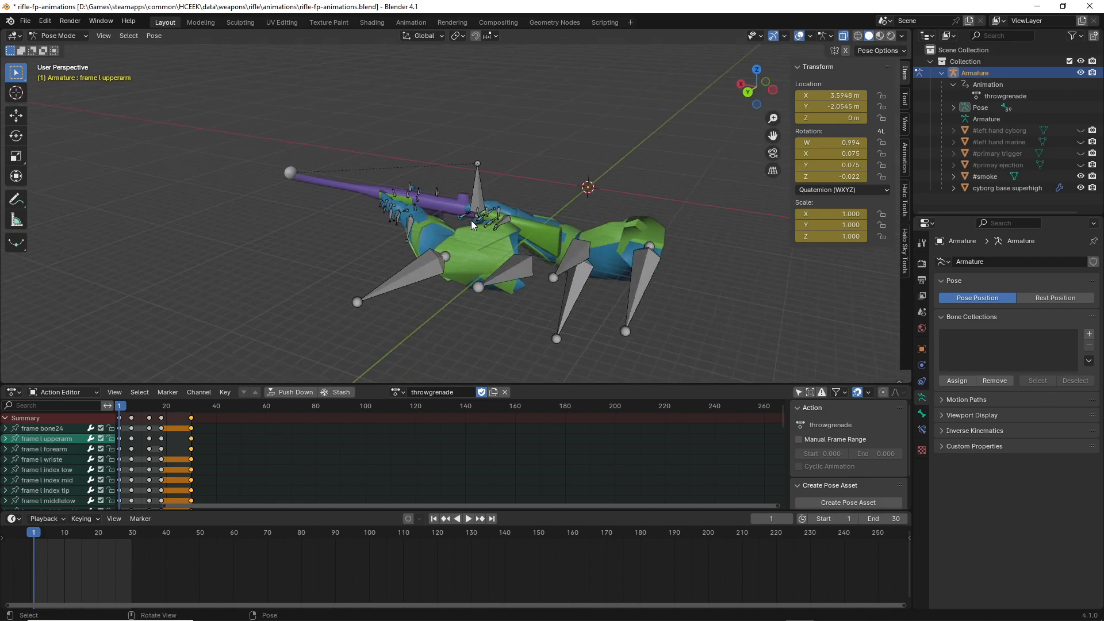
pyautogui.moveTo(460, 227); pyautogui.dragTo(631, 298, button='middle')
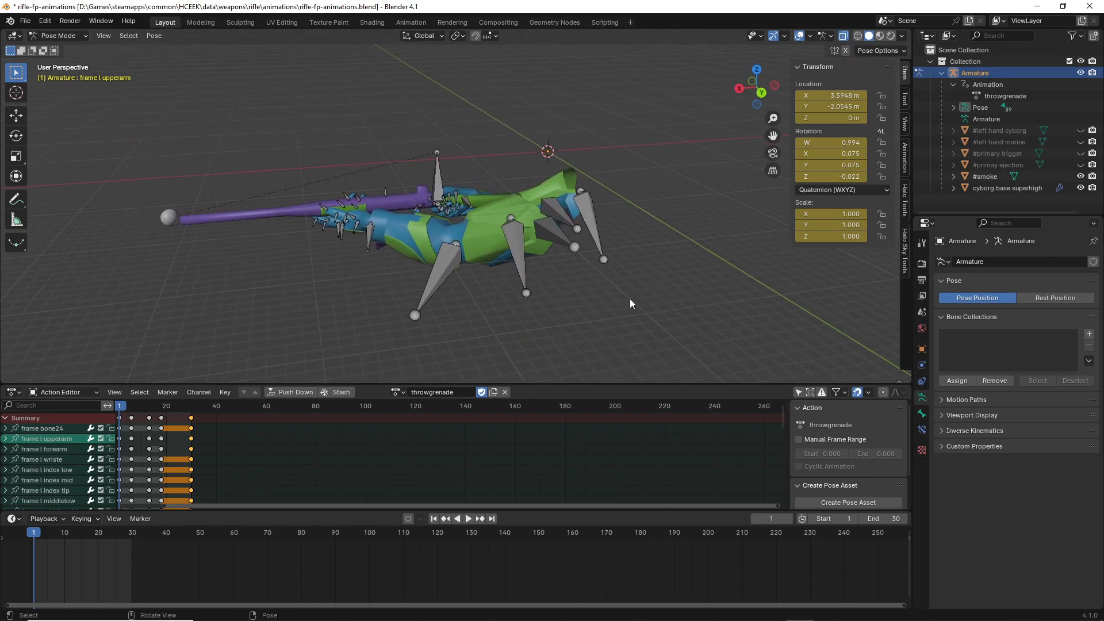
pyautogui.moveTo(550, 385); pyautogui.dragTo(525, 406)
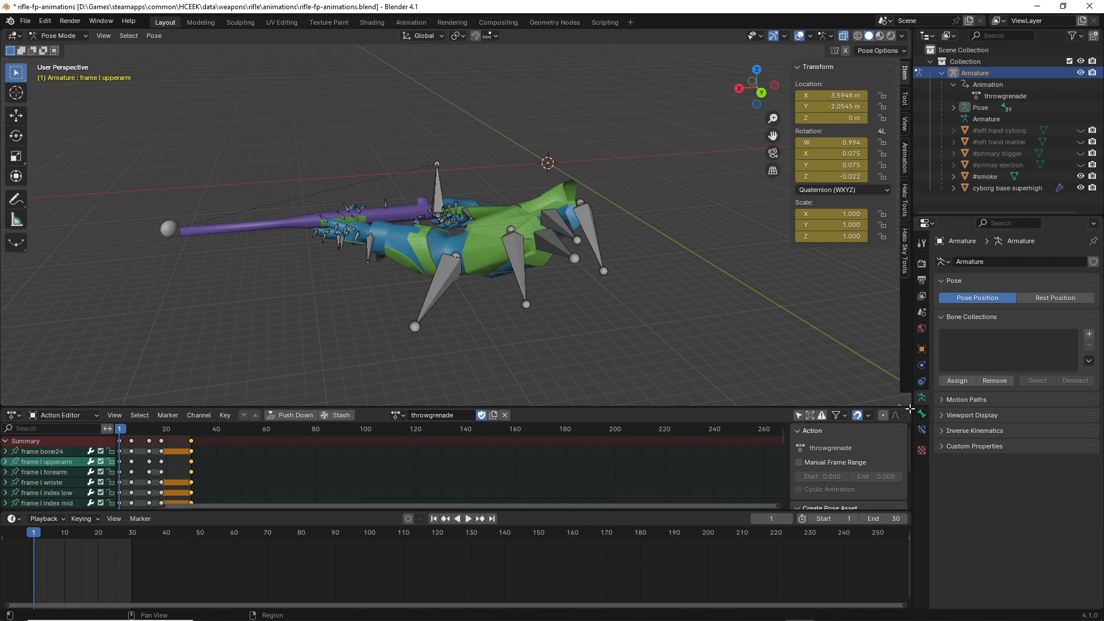
pyautogui.moveTo(757, 339); pyautogui.dragTo(744, 343, button='middle')
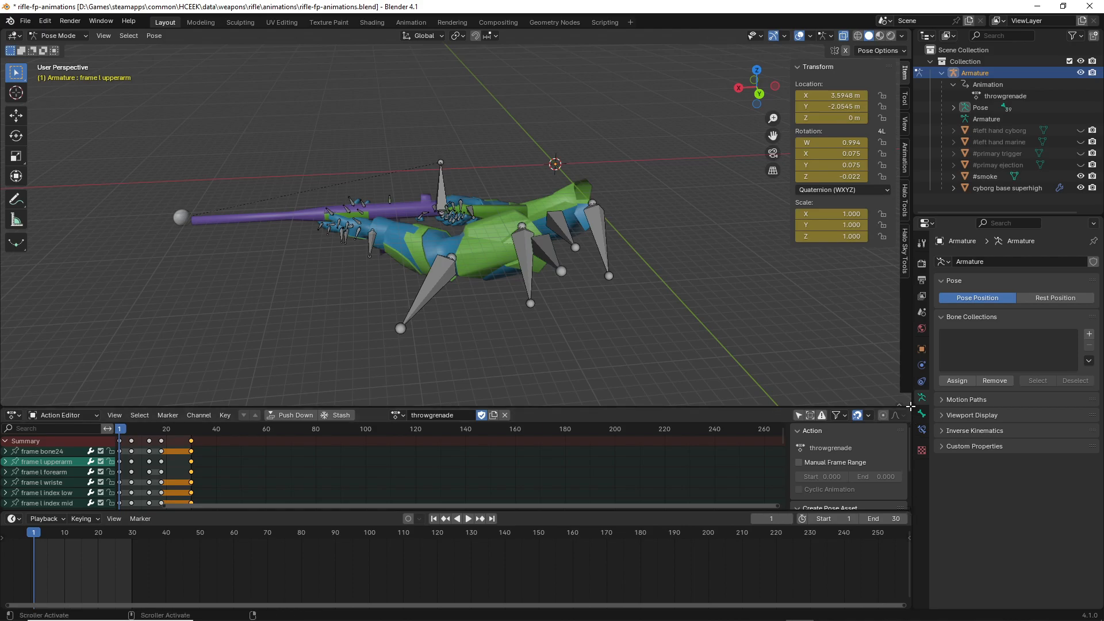
# - Split the 3D viewport into two stacked areas and enlarge the new lower one
pyautogui.moveTo(909, 390)
pyautogui.mouseDown()
pyautogui.moveTo(908, 371)
pyautogui.moveTo(904, 394)
pyautogui.mouseUp()
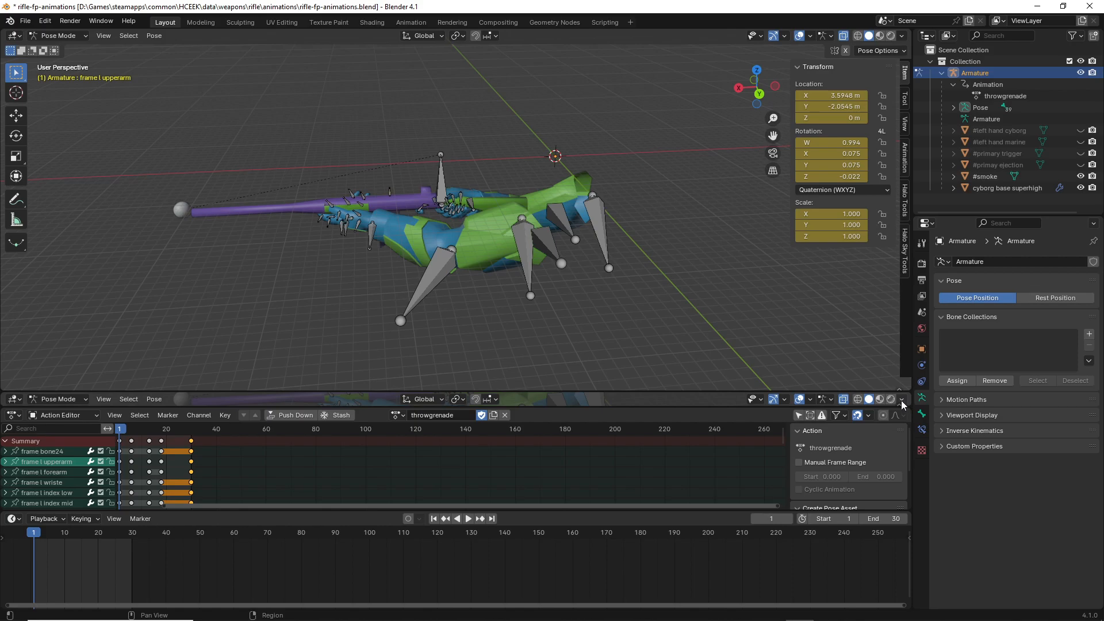
pyautogui.click(900, 390)
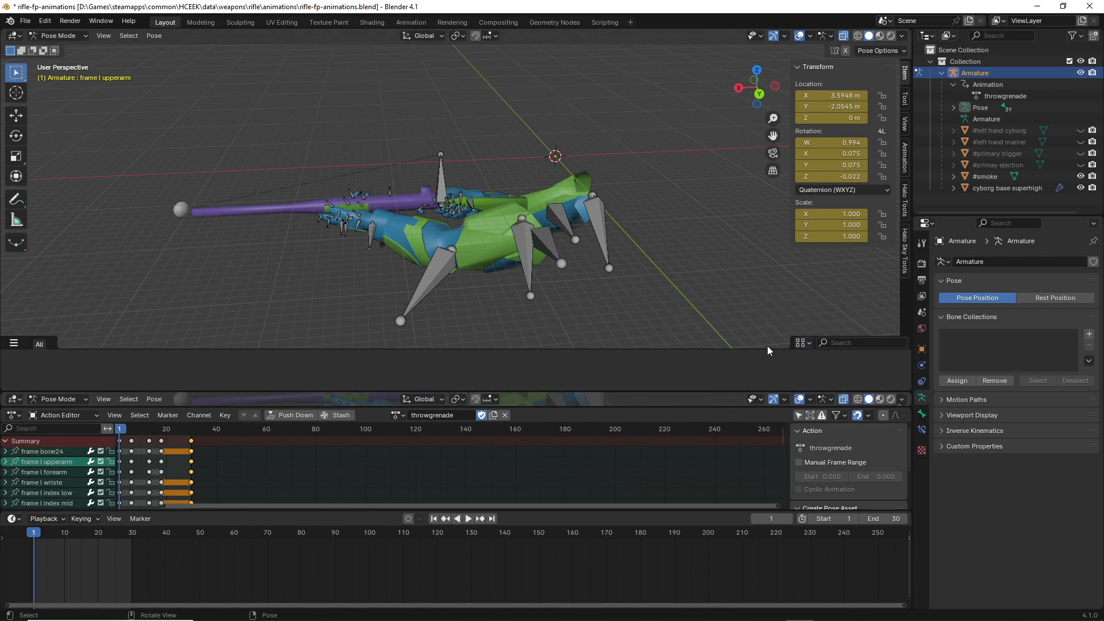
pyautogui.moveTo(769, 351); pyautogui.dragTo(731, 279)
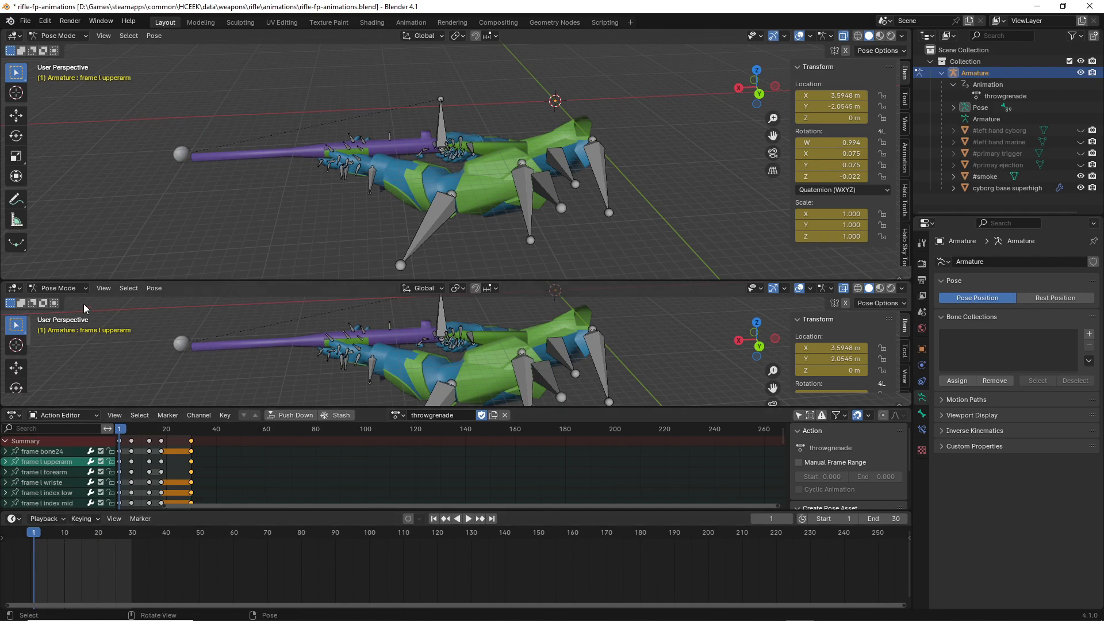
# - Change the new area to a Dope Sheet and set its mode to Action Editor
pyautogui.click(14, 288)
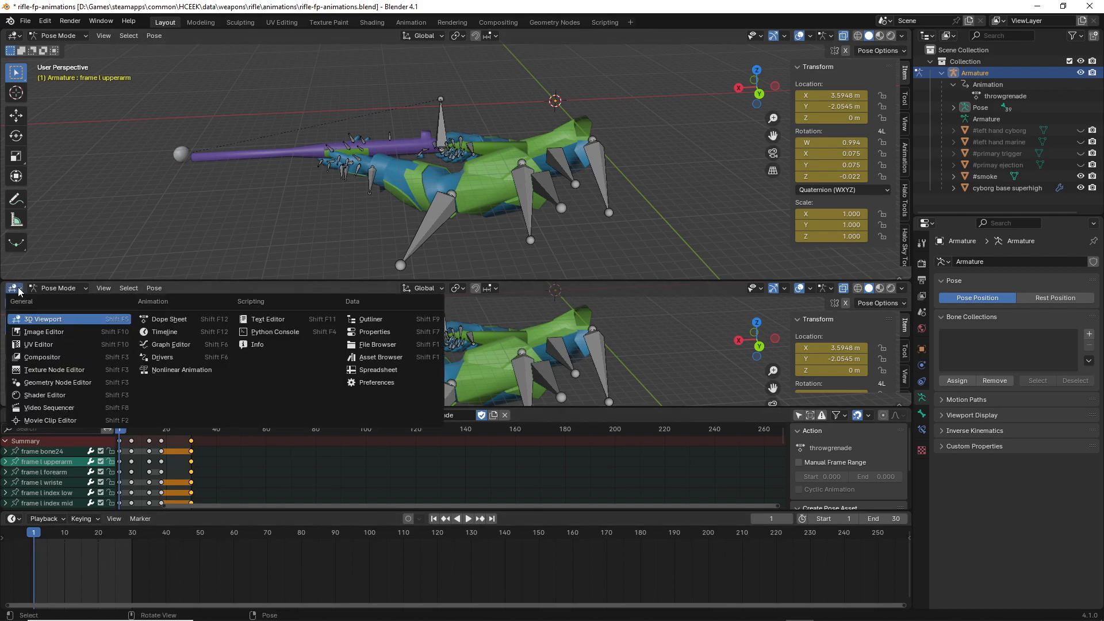
pyautogui.click(18, 291)
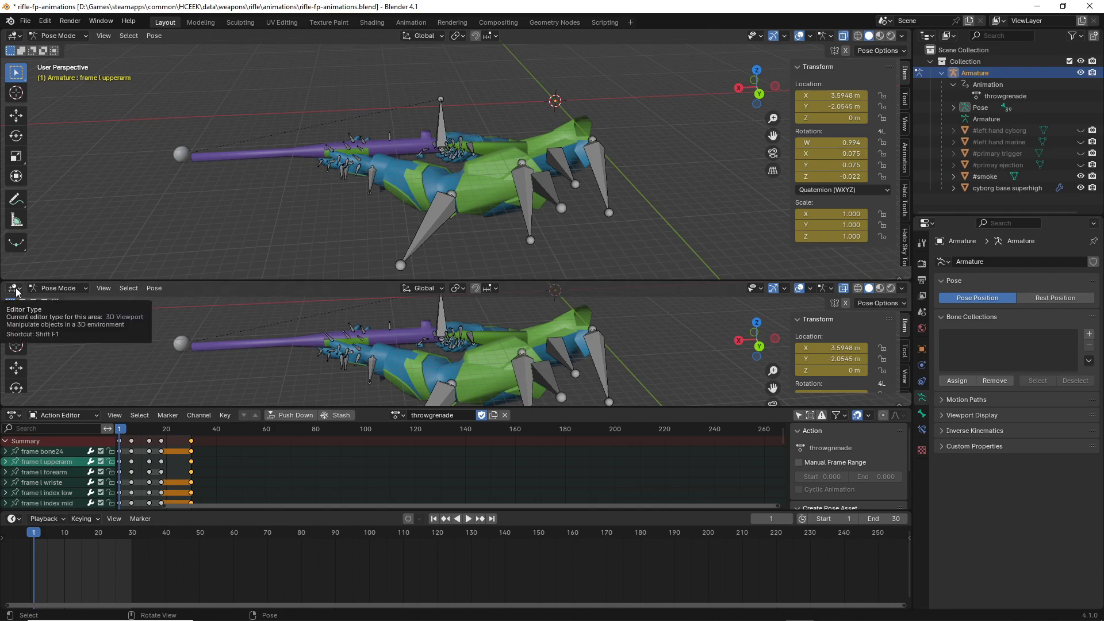
pyautogui.click(16, 292)
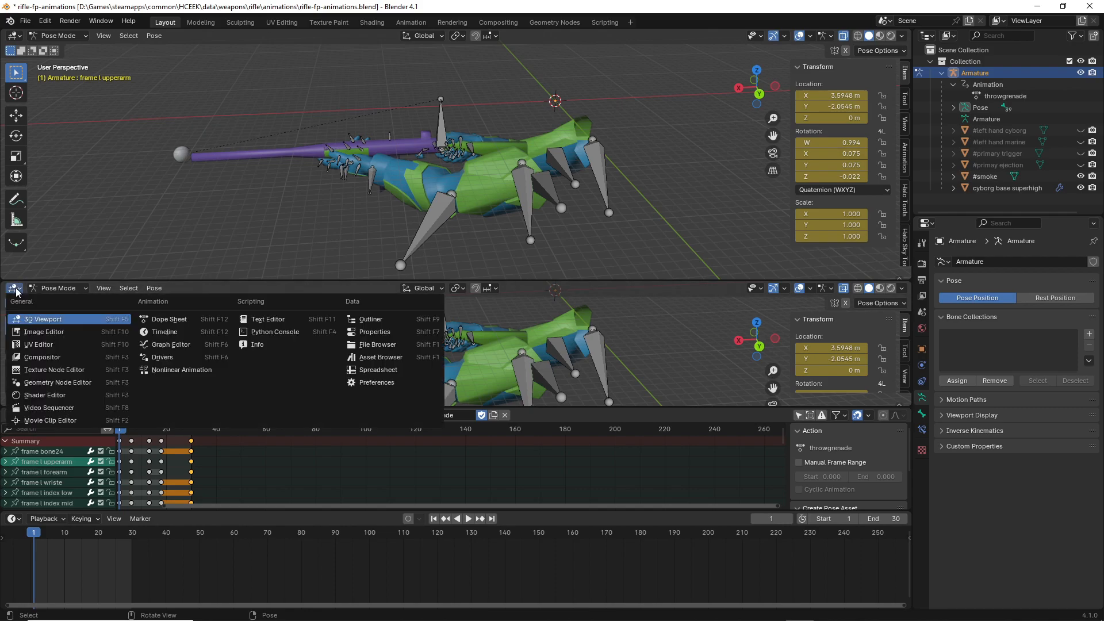
pyautogui.click(168, 320)
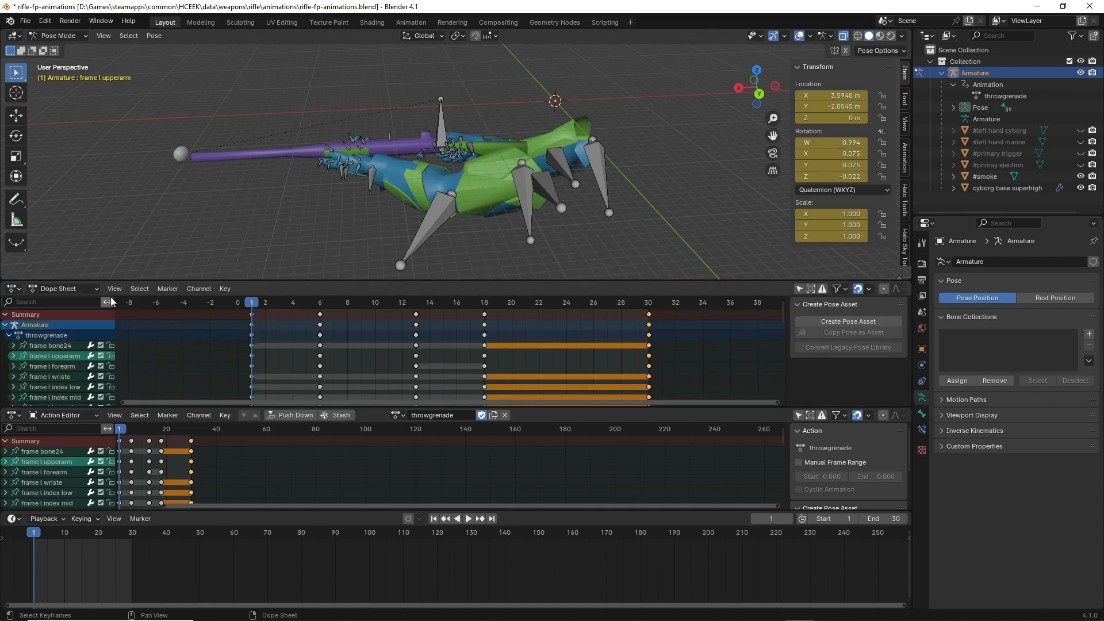
pyautogui.click(65, 288)
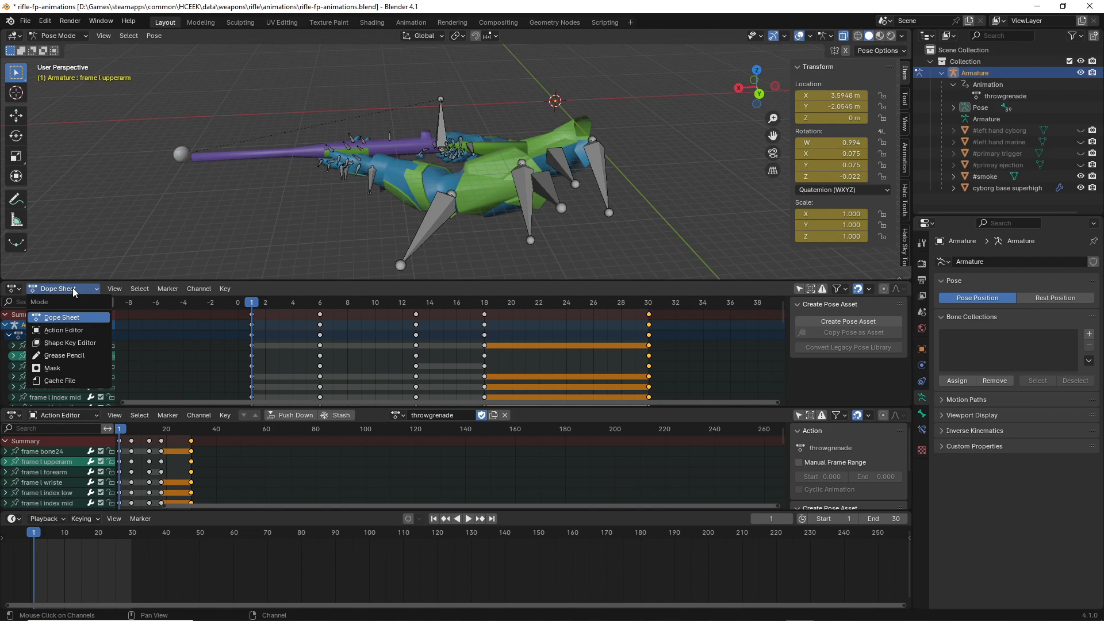
pyautogui.click(63, 330)
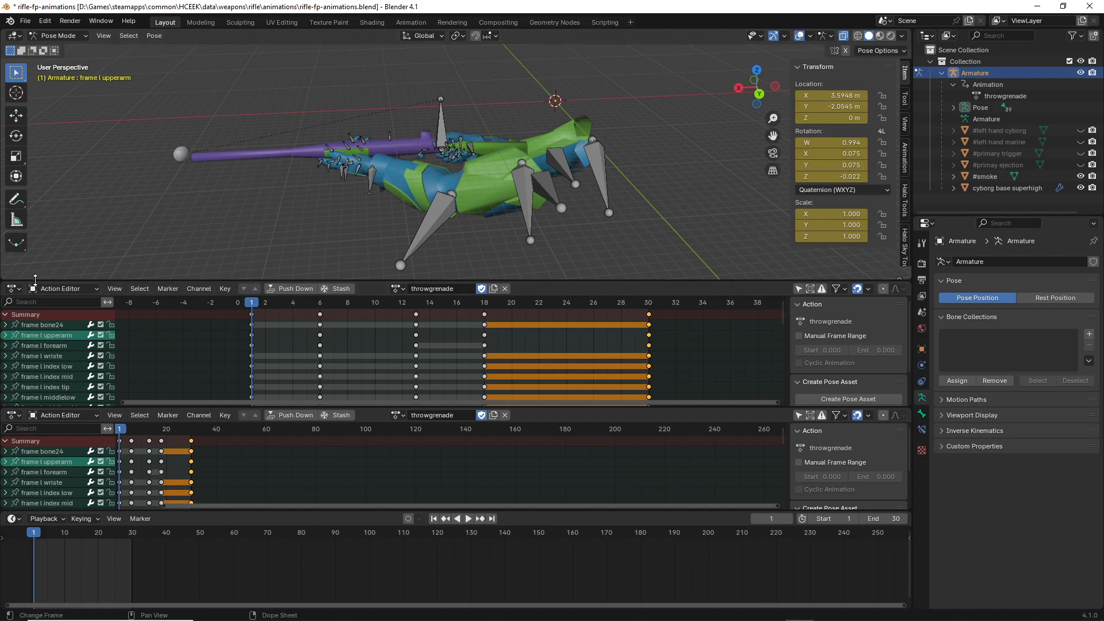
# - Collapse the new Action Editor area to its header row, returning the space to the 3D viewport
pyautogui.moveTo(662, 282); pyautogui.dragTo(661, 394)
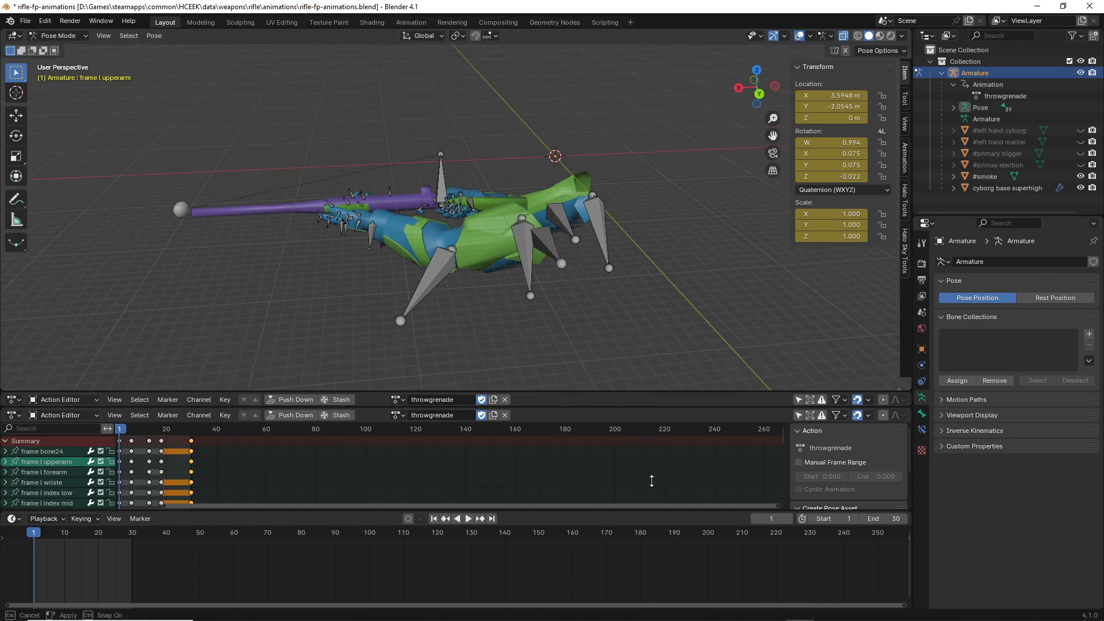
pyautogui.moveTo(550, 351); pyautogui.dragTo(552, 327, button='middle')
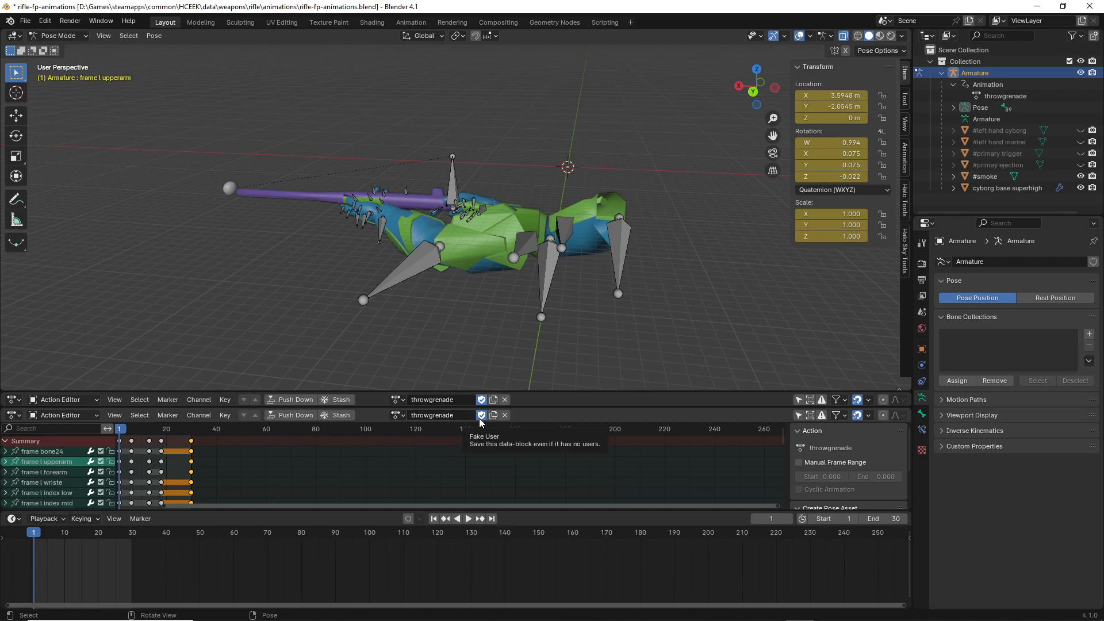
pyautogui.moveTo(566, 193); pyautogui.dragTo(536, 253, button='middle')
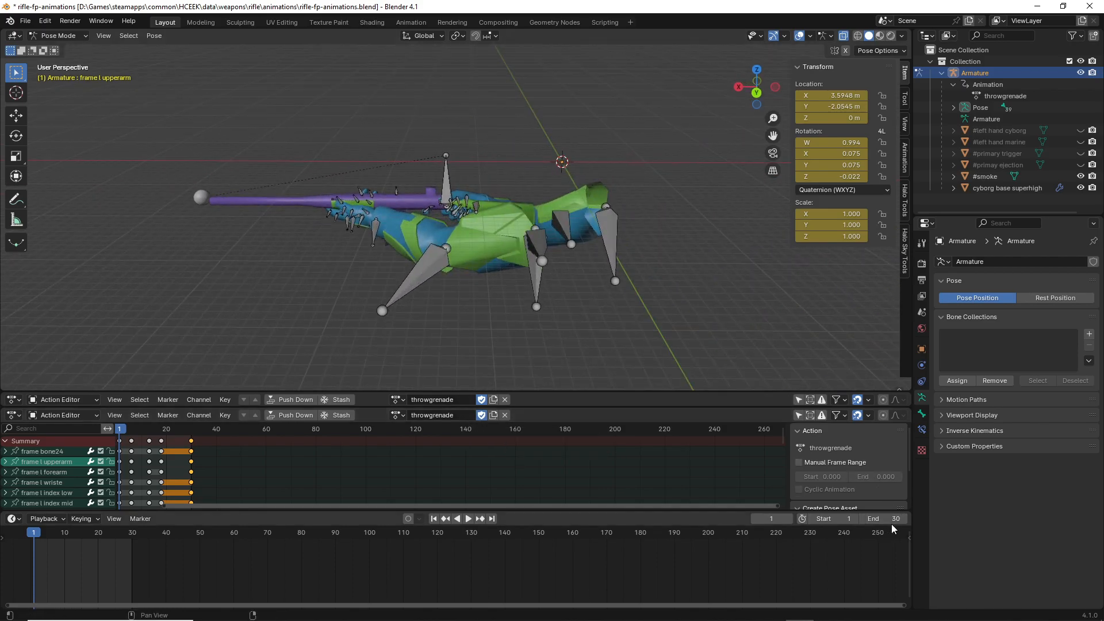
# - Play the throwgrenade animation, stop it, return to the first frame and view the rig from the other side
pyautogui.moveTo(391, 316); pyautogui.dragTo(512, 333, button='middle')
pyautogui.click(468, 519)
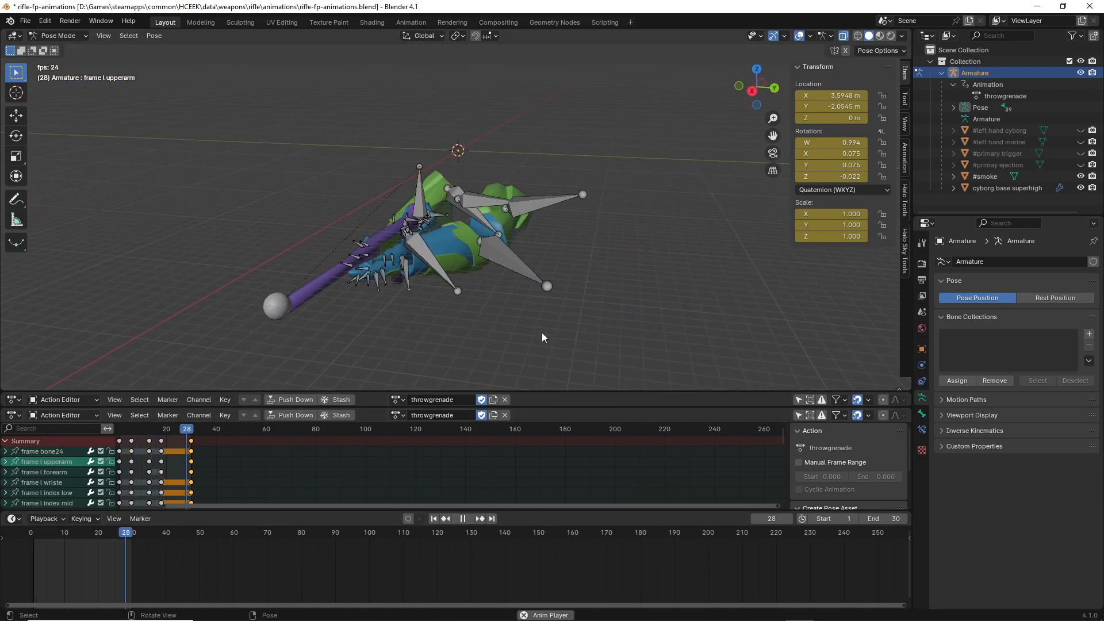
pyautogui.click(463, 519)
pyautogui.click(434, 519)
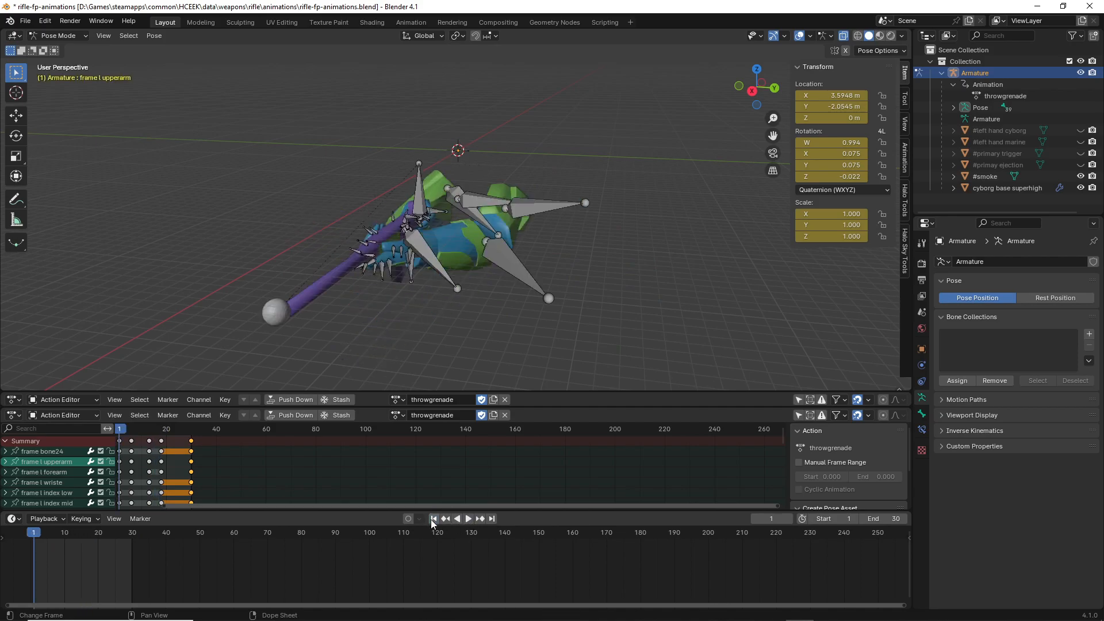
pyautogui.moveTo(616, 242); pyautogui.dragTo(623, 275, button='middle')
pyautogui.moveTo(585, 312); pyautogui.dragTo(405, 403, button='middle')
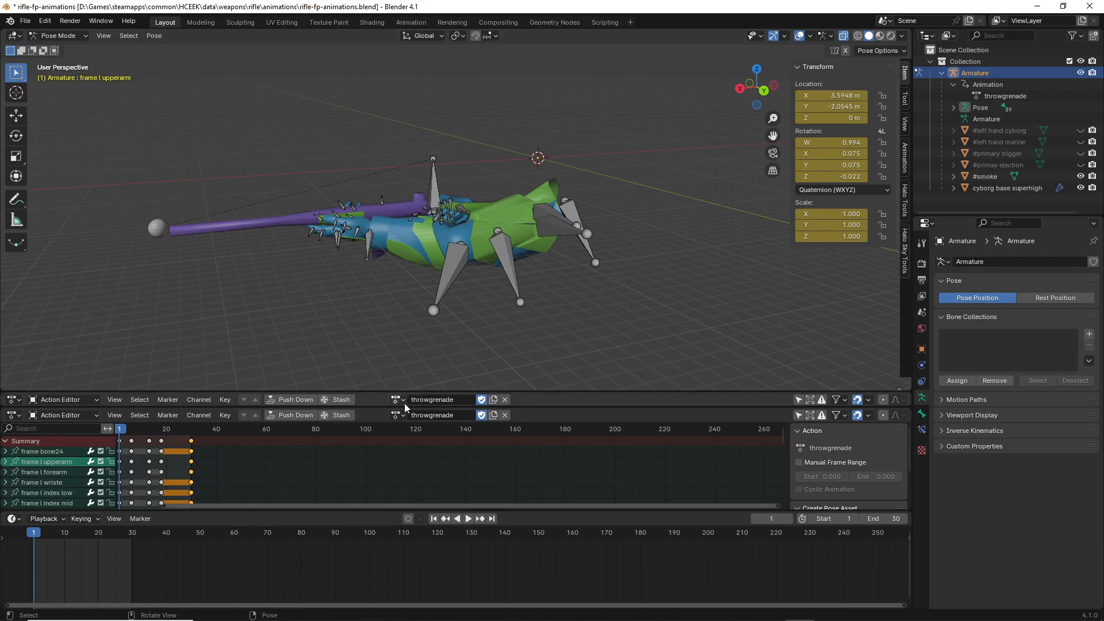
# - Load the fire action onto the armature, play it through, and return to the first frame
pyautogui.click(399, 416)
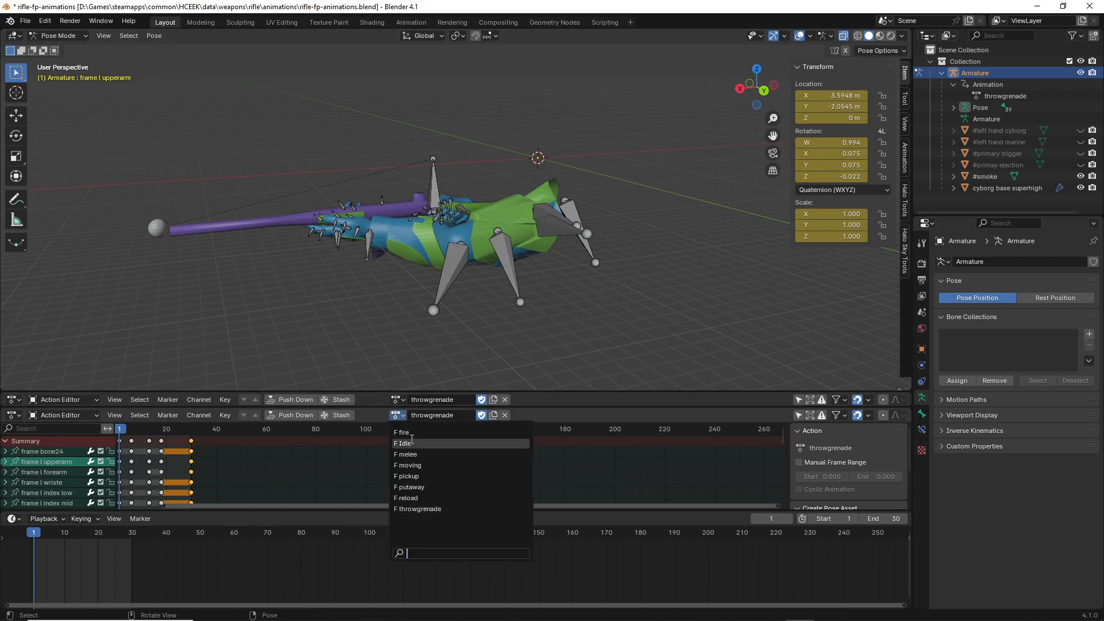
pyautogui.click(405, 433)
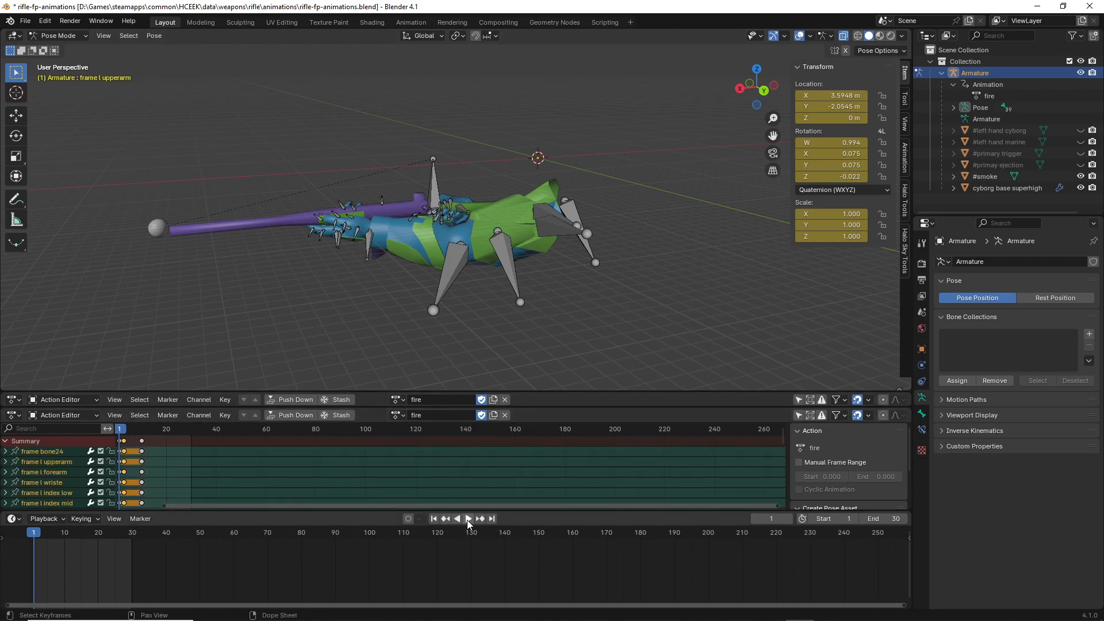
pyautogui.click(467, 519)
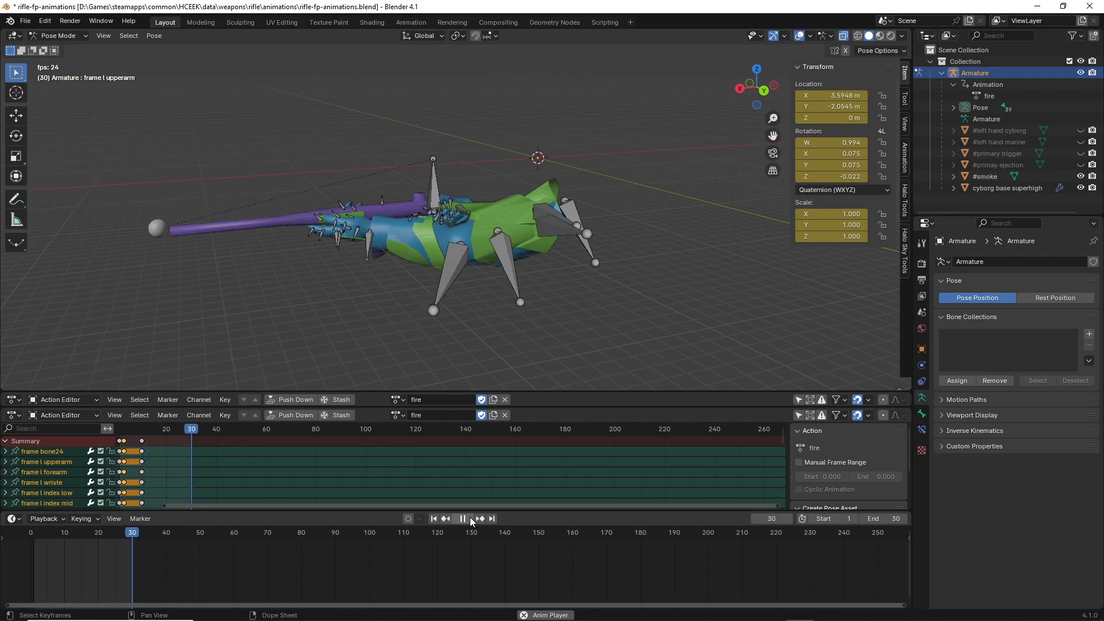
pyautogui.click(463, 519)
pyautogui.click(434, 519)
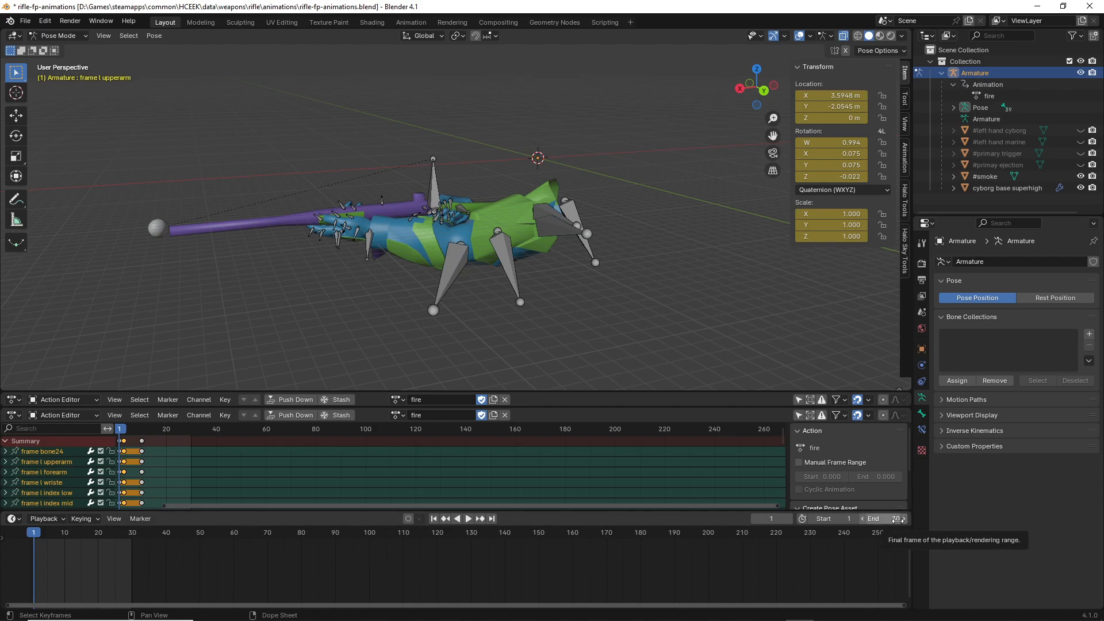
# - Move the playhead to the fire action's last keyframe and set the scene's end frame to 10
pyautogui.click(397, 415)
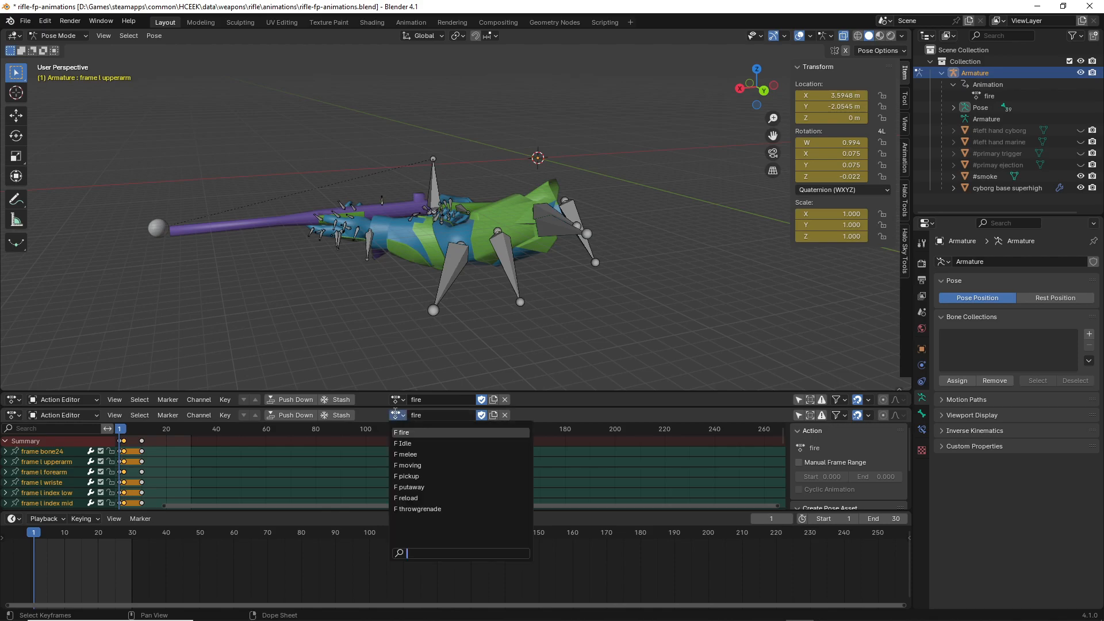
pyautogui.click(398, 415)
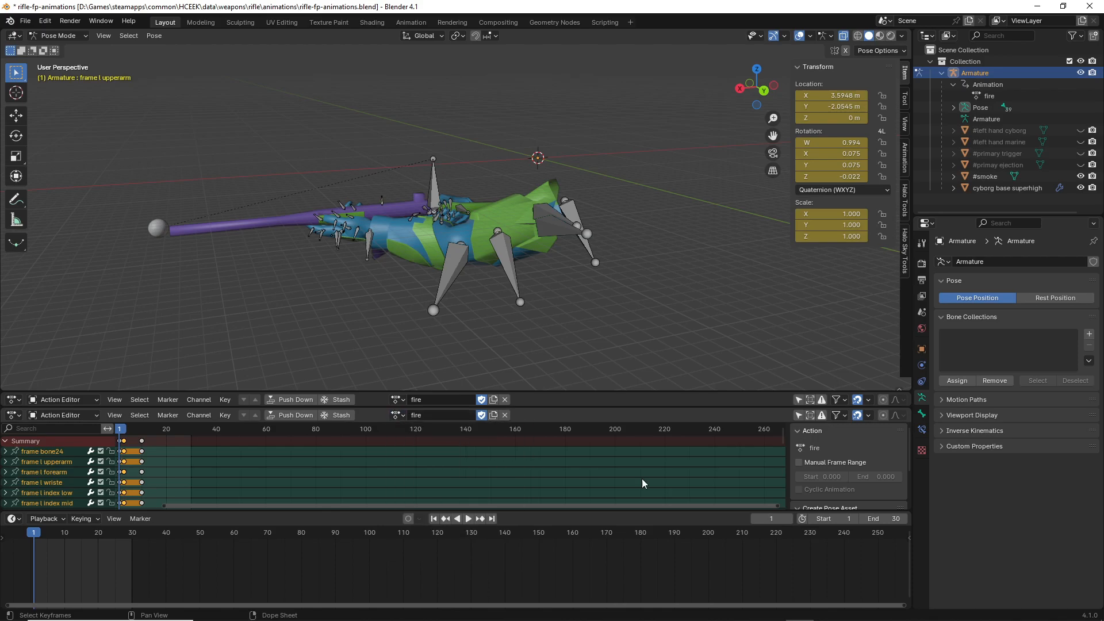
pyautogui.moveTo(120, 429); pyautogui.dragTo(142, 429)
pyautogui.click(905, 518)
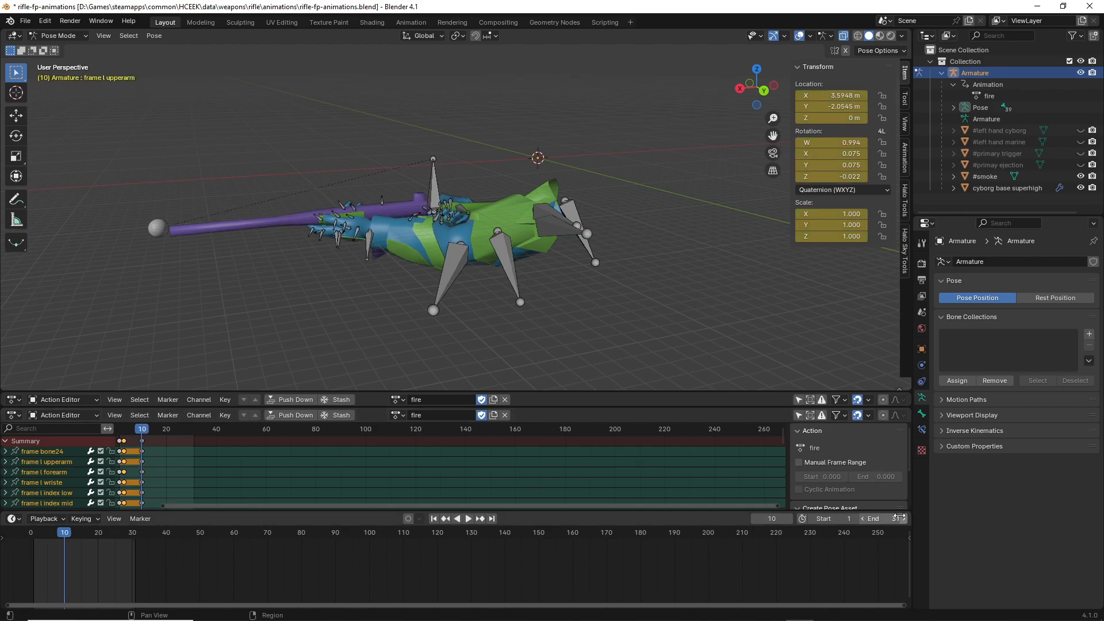
pyautogui.moveTo(871, 519); pyautogui.dragTo(902, 519)
pyautogui.click(871, 519)
pyautogui.write('10')
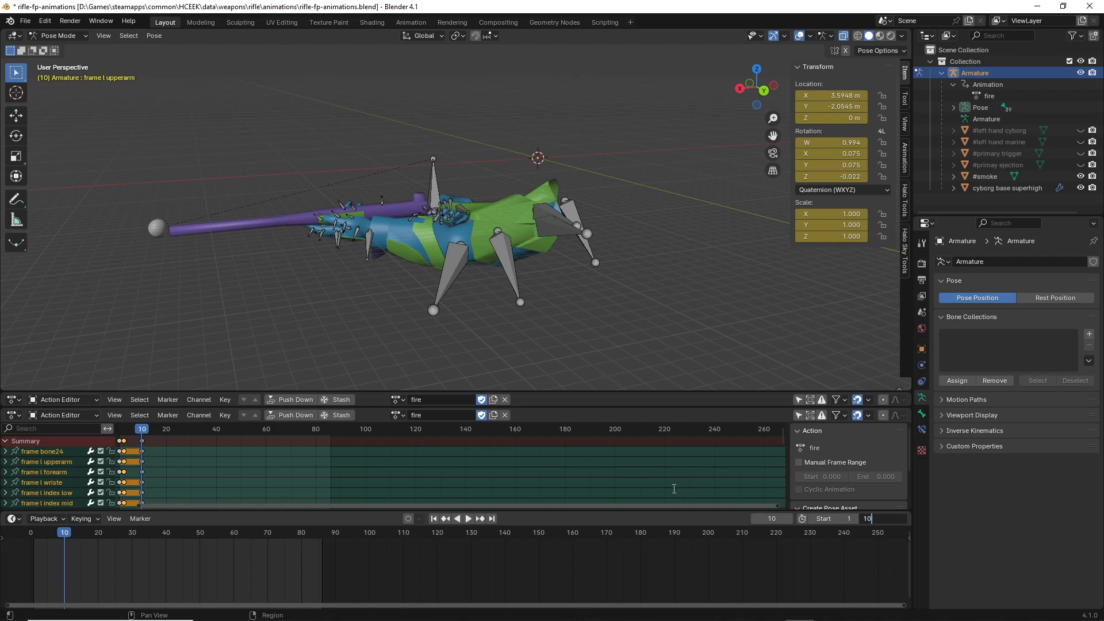
pyautogui.press('Return')
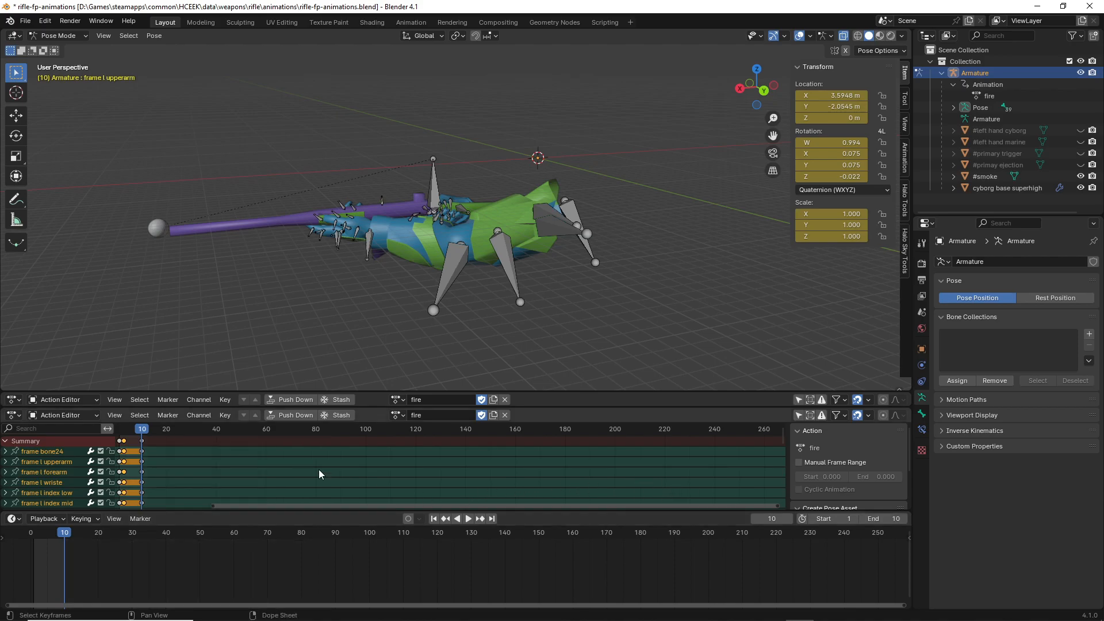
# - Play the fire animation from the start over the shortened range, stop it and return to the first frame
pyautogui.click(434, 518)
pyautogui.click(468, 518)
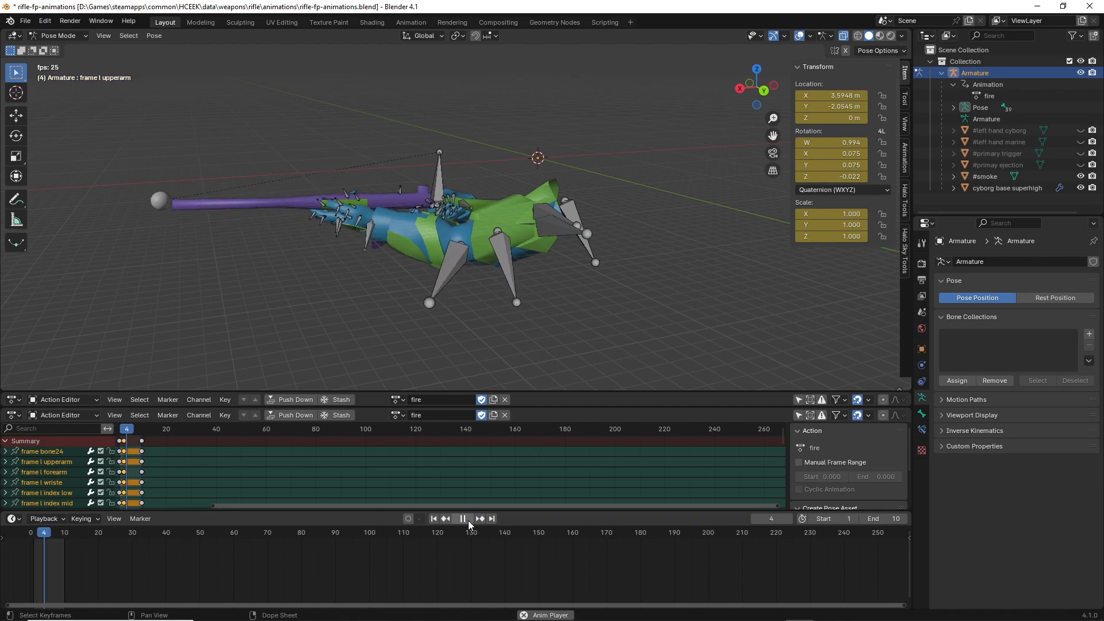
pyautogui.click(468, 518)
pyautogui.click(434, 518)
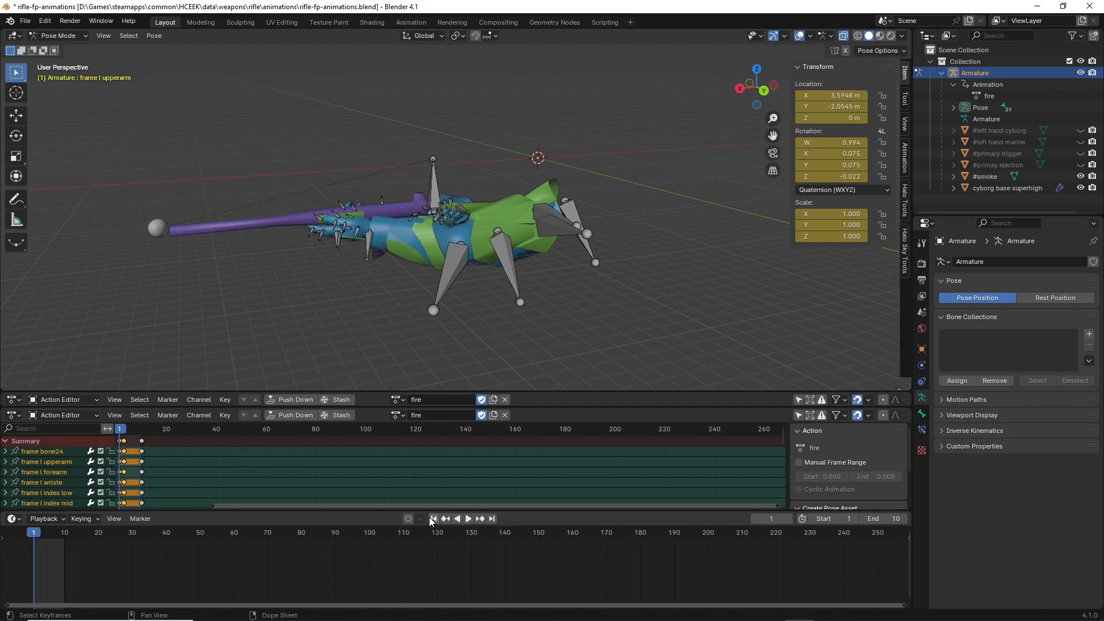
# - Load the melee action, move the playhead to its last keyframe and set the end frame to 30
pyautogui.click(399, 415)
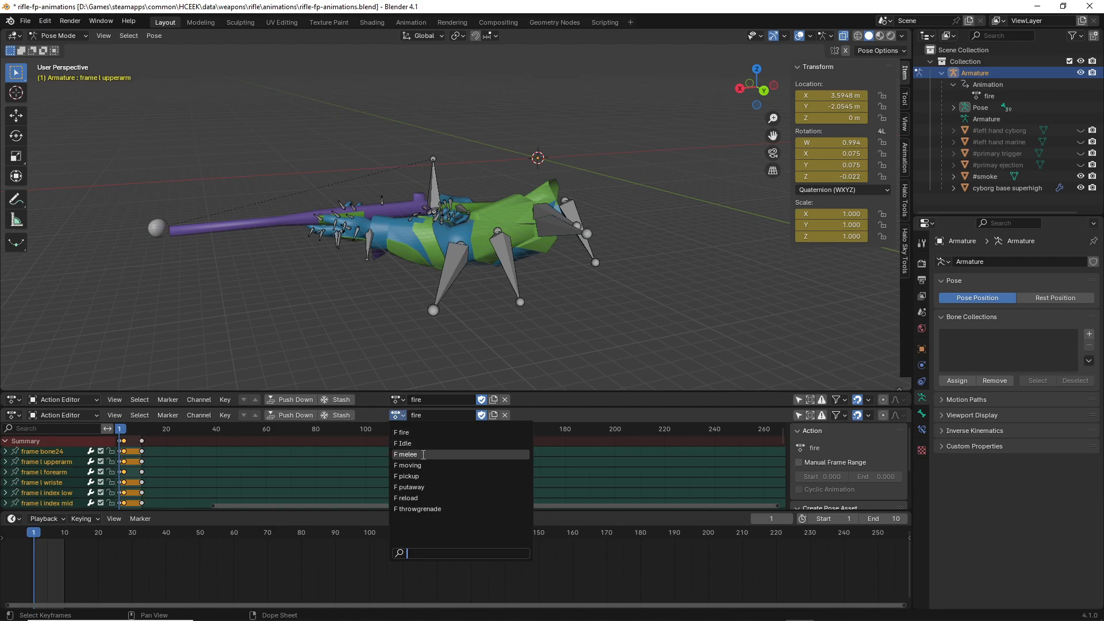
pyautogui.click(422, 454)
pyautogui.moveTo(138, 428); pyautogui.dragTo(193, 438)
pyautogui.click(877, 518)
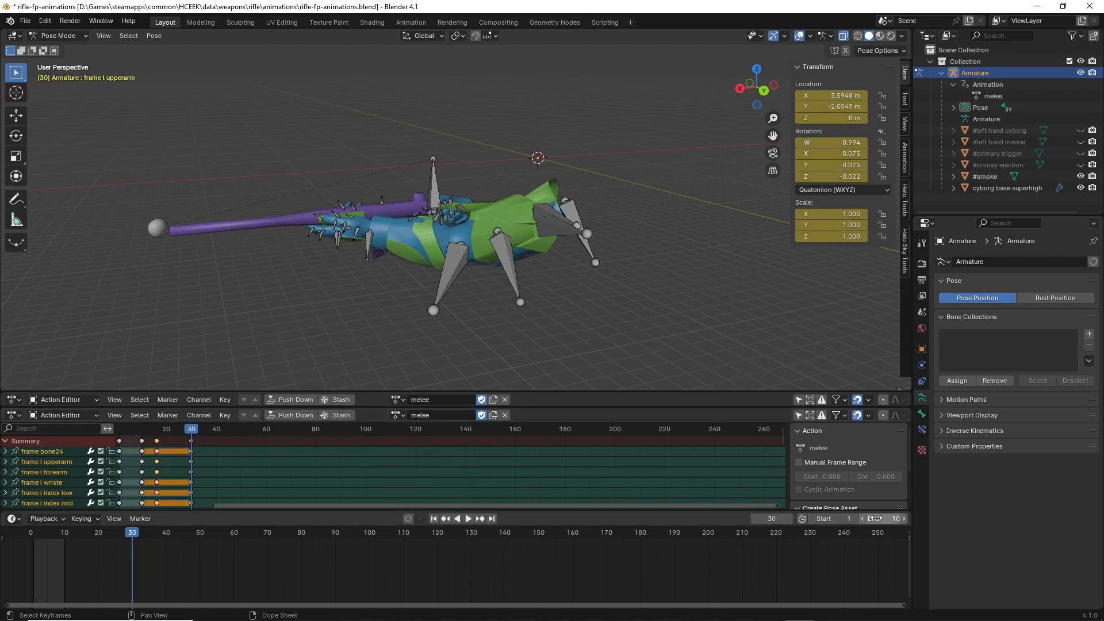
pyautogui.write('30')
pyautogui.press('Return')
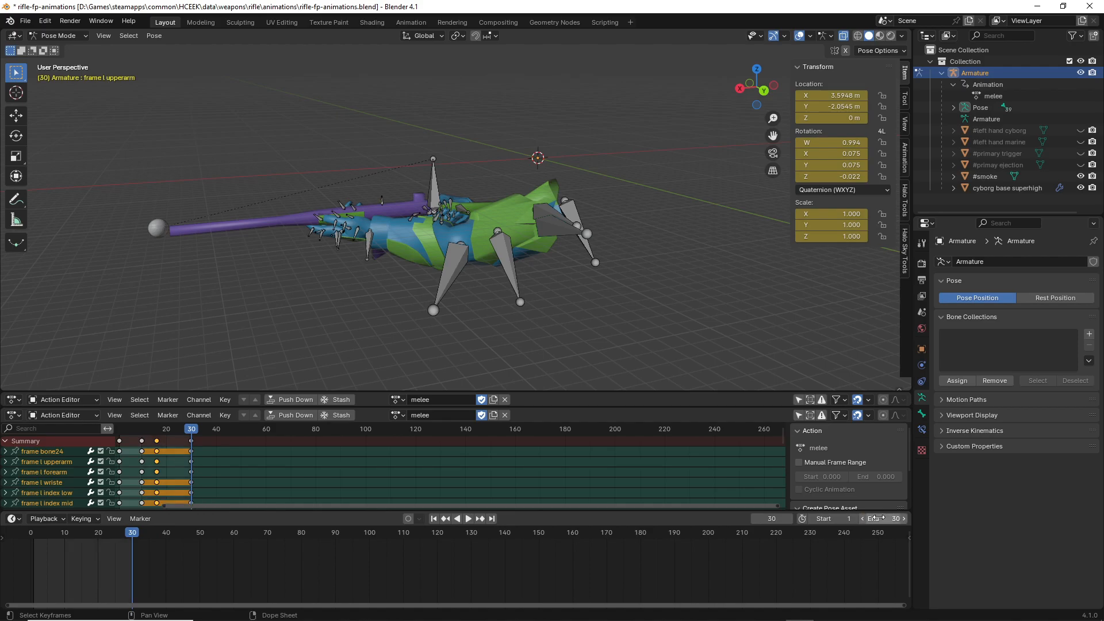
# - Play the melee animation from the first frame, watch the arms and weapon from several angles and close up, and stop playback
pyautogui.click(435, 519)
pyautogui.click(468, 519)
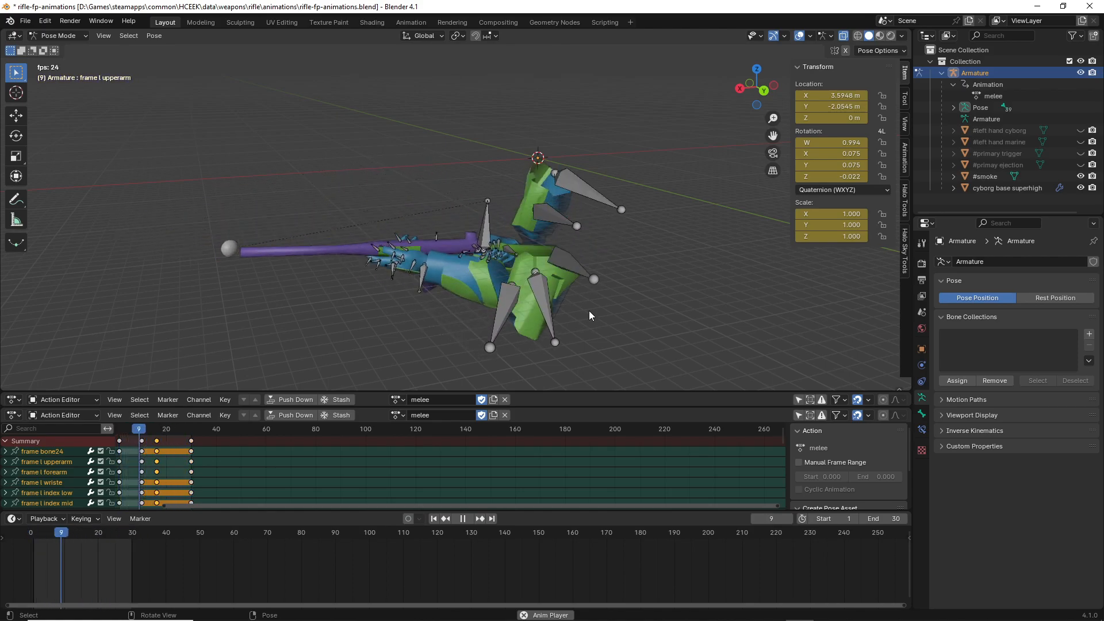
pyautogui.moveTo(640, 273); pyautogui.dragTo(422, 212, button='middle')
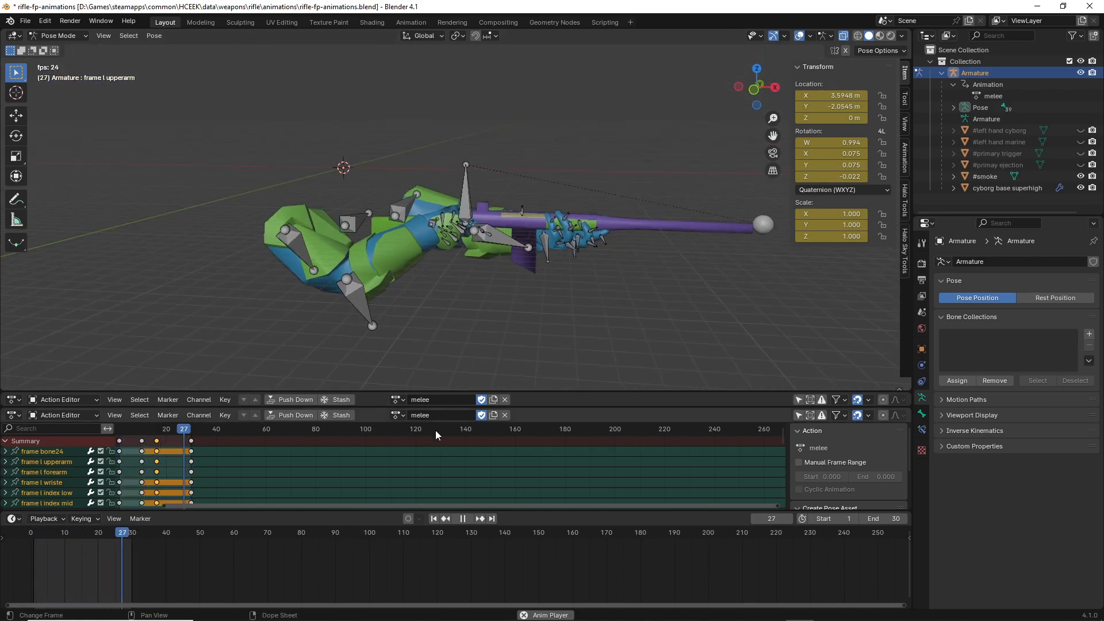
pyautogui.click(402, 414)
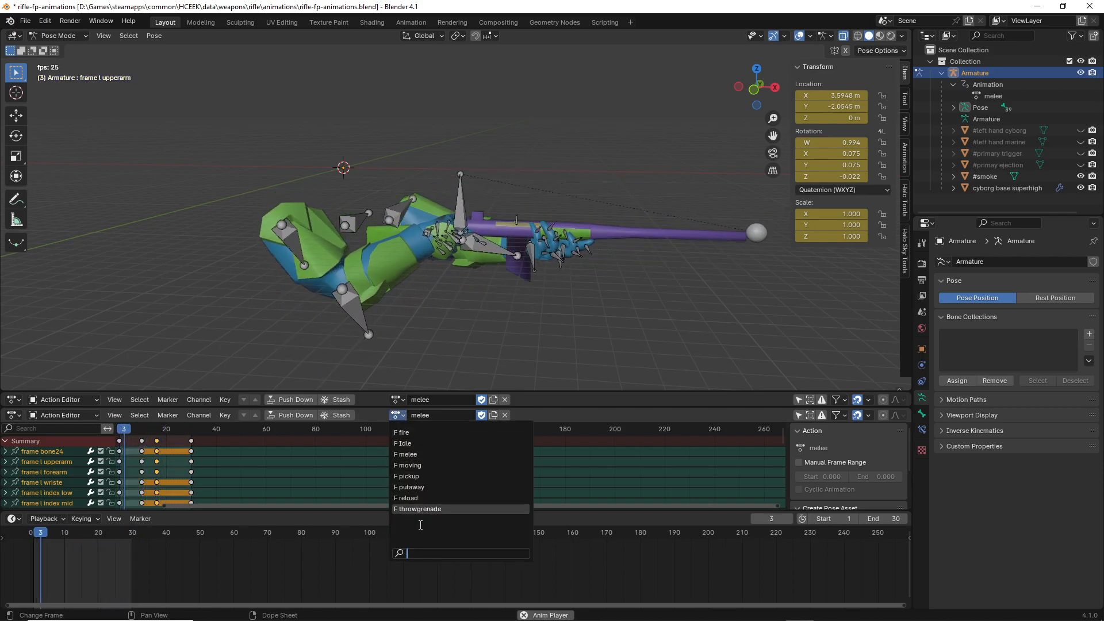
pyautogui.click(559, 414)
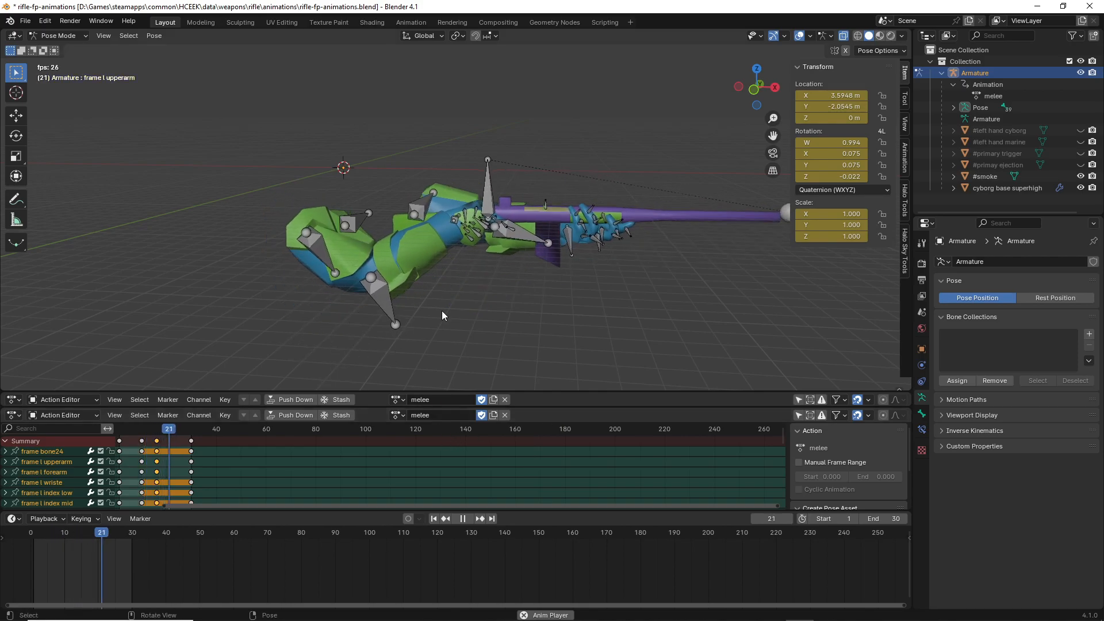
pyautogui.moveTo(387, 306); pyautogui.dragTo(398, 289, button='middle')
pyautogui.scroll(4, 391, 291)
pyautogui.keyDown('shift'); pyautogui.moveTo(241, 296); pyautogui.dragTo(269, 223, button='middle'); pyautogui.keyUp('shift')
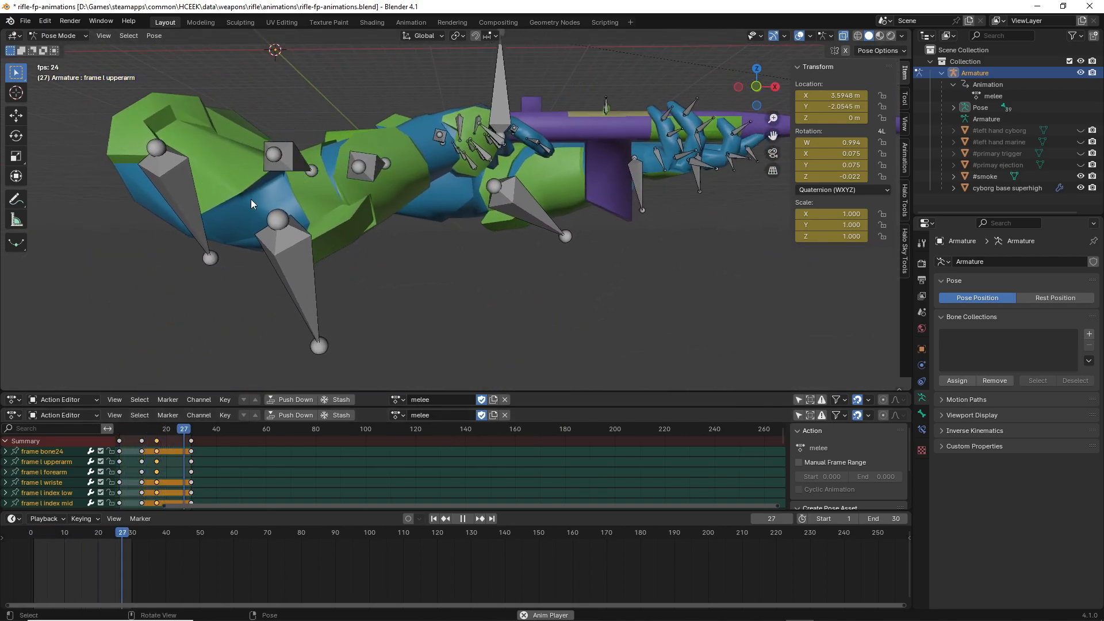
pyautogui.scroll(-5, 278, 321)
pyautogui.moveTo(278, 321); pyautogui.dragTo(364, 328, button='middle')
pyautogui.click(467, 519)
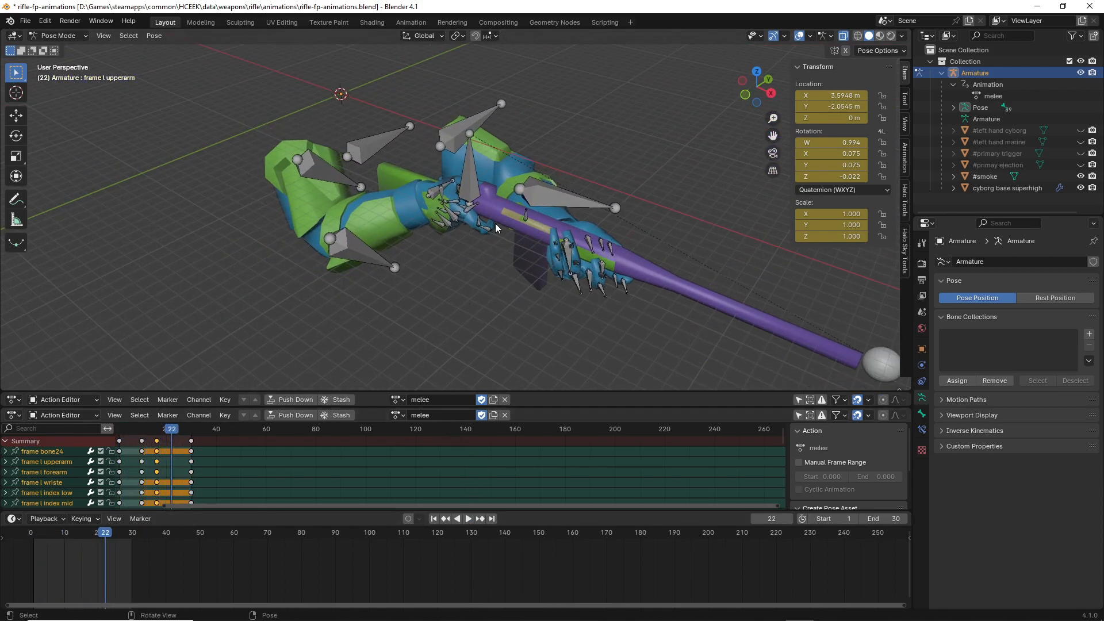
# - Examine the paused melee pose from behind the weapon, replay the animation from there, and stop it on the first frame
pyautogui.moveTo(498, 227); pyautogui.dragTo(461, 198, button='middle')
pyautogui.scroll(-4, 461, 198)
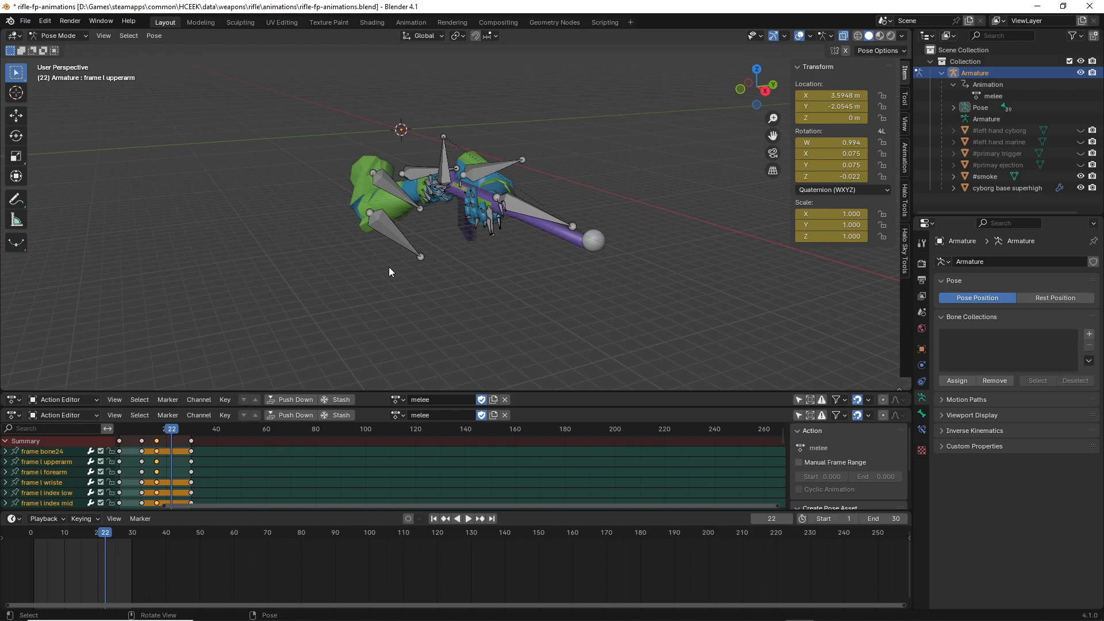
pyautogui.moveTo(387, 266); pyautogui.dragTo(585, 339, button='middle')
pyautogui.scroll(3, 592, 280)
pyautogui.scroll(2, 584, 241)
pyautogui.keyDown('shift'); pyautogui.moveTo(586, 339); pyautogui.dragTo(591, 289, button='middle'); pyautogui.keyUp('shift')
pyautogui.scroll(-2, 591, 283)
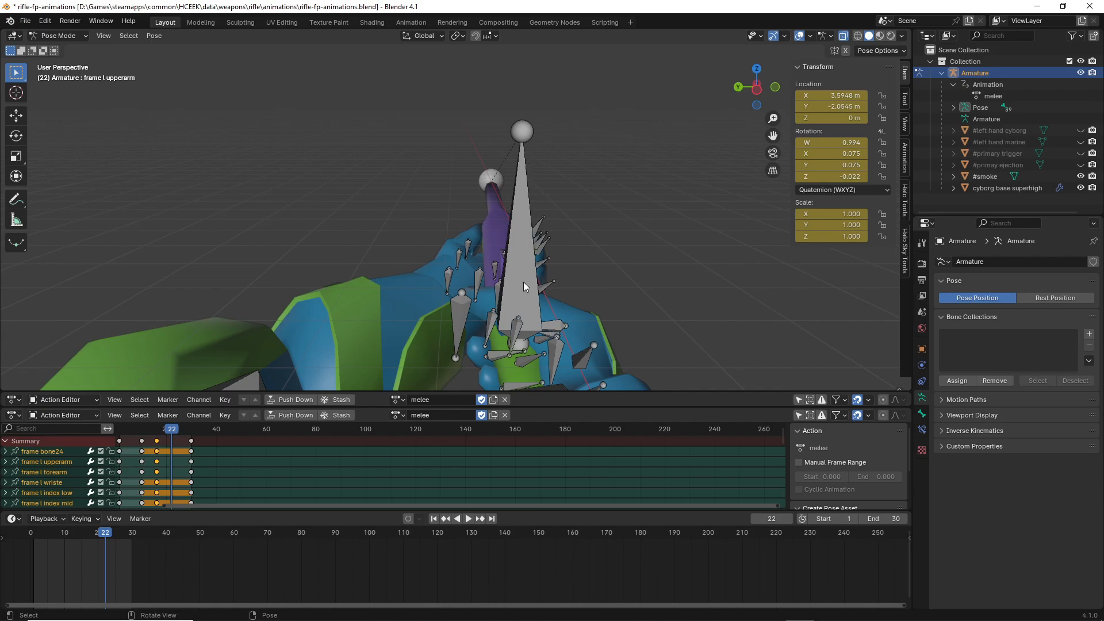
pyautogui.click(468, 519)
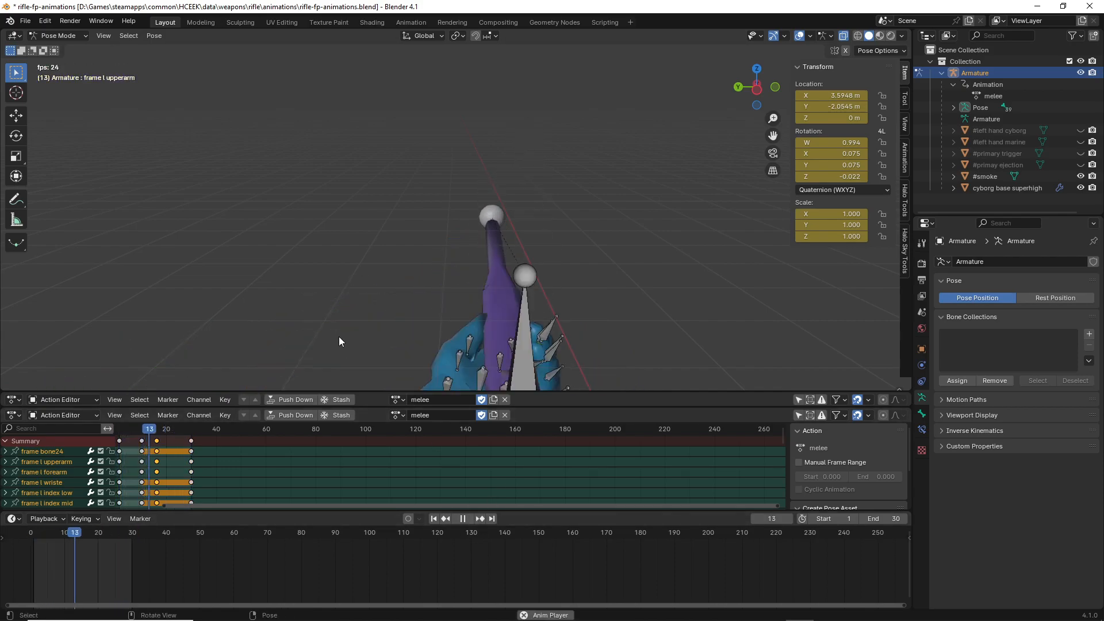
pyautogui.keyDown('shift'); pyautogui.moveTo(440, 293); pyautogui.dragTo(395, 243, button='middle'); pyautogui.keyUp('shift')
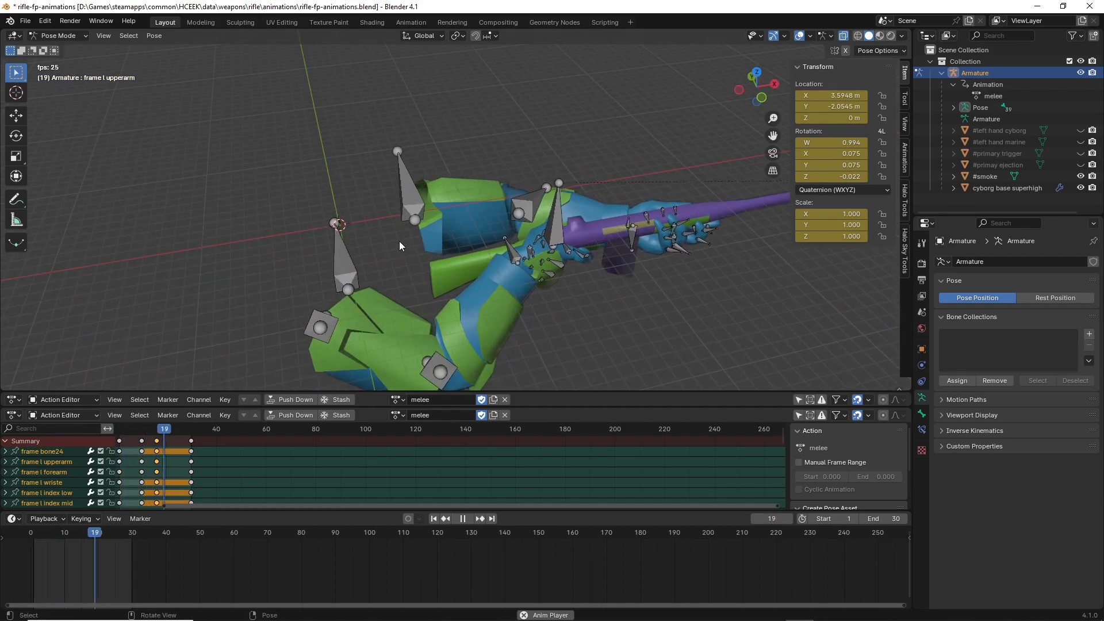
pyautogui.click(465, 519)
pyautogui.moveTo(403, 287); pyautogui.dragTo(437, 229, button='middle')
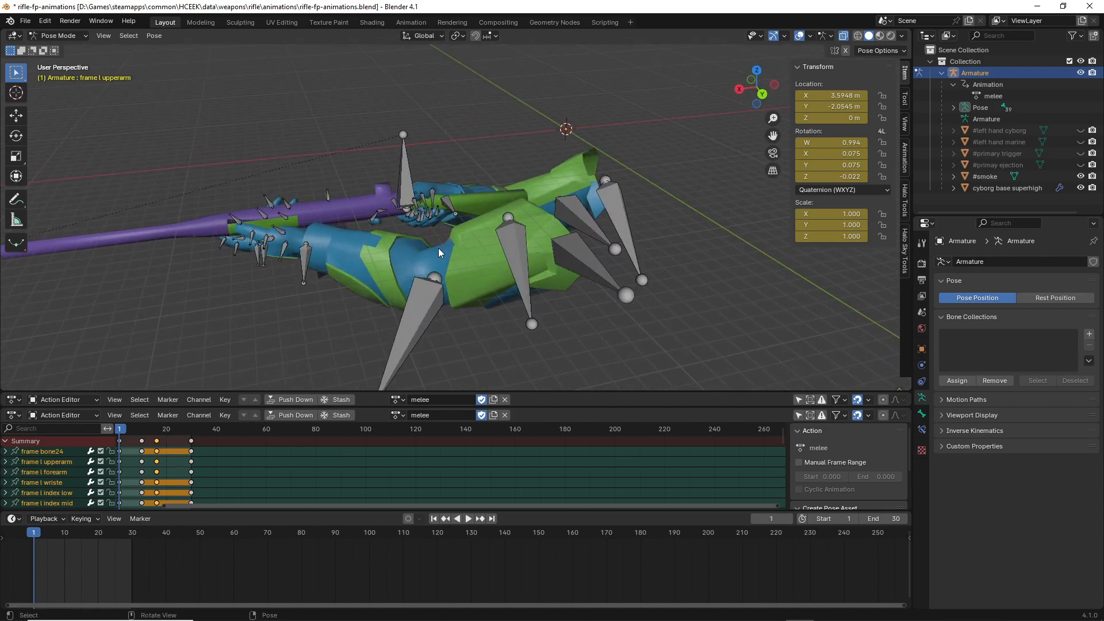
# - Switch the armature back to the fire action, look over the list of actions and view the rig from the side
pyautogui.click(396, 415)
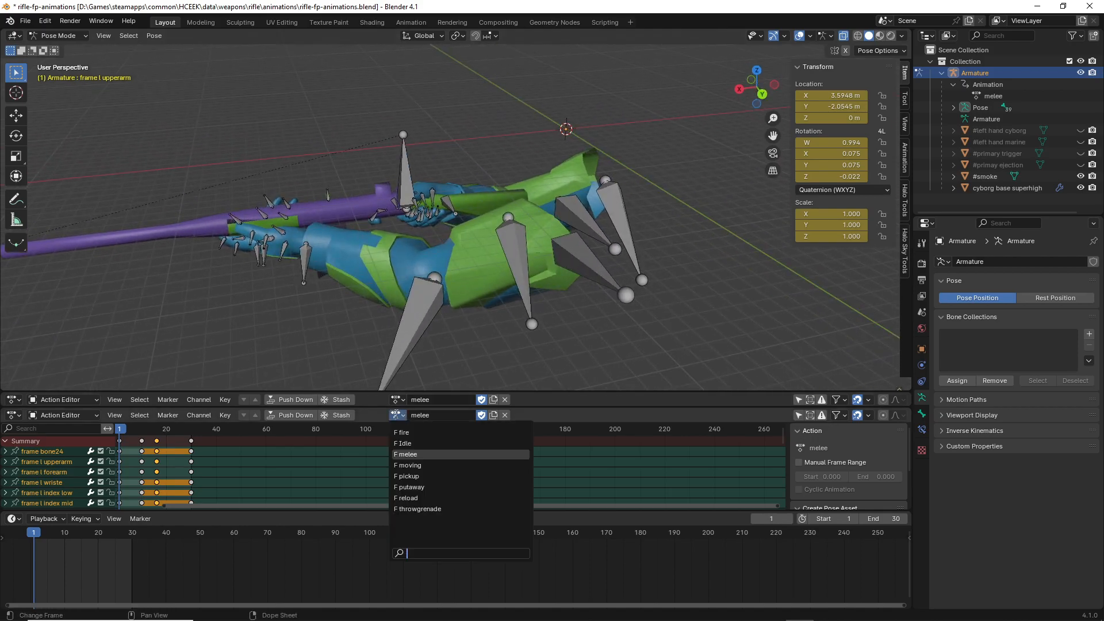
pyautogui.click(410, 434)
pyautogui.click(397, 415)
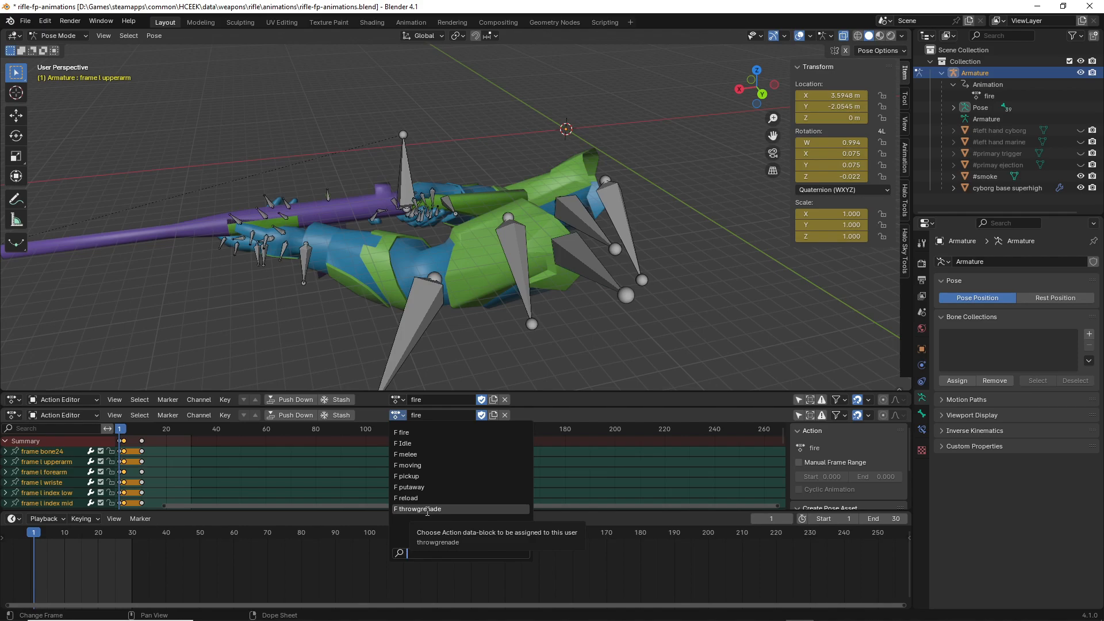
pyautogui.click(721, 286)
pyautogui.moveTo(720, 286); pyautogui.dragTo(535, 346, button='middle')
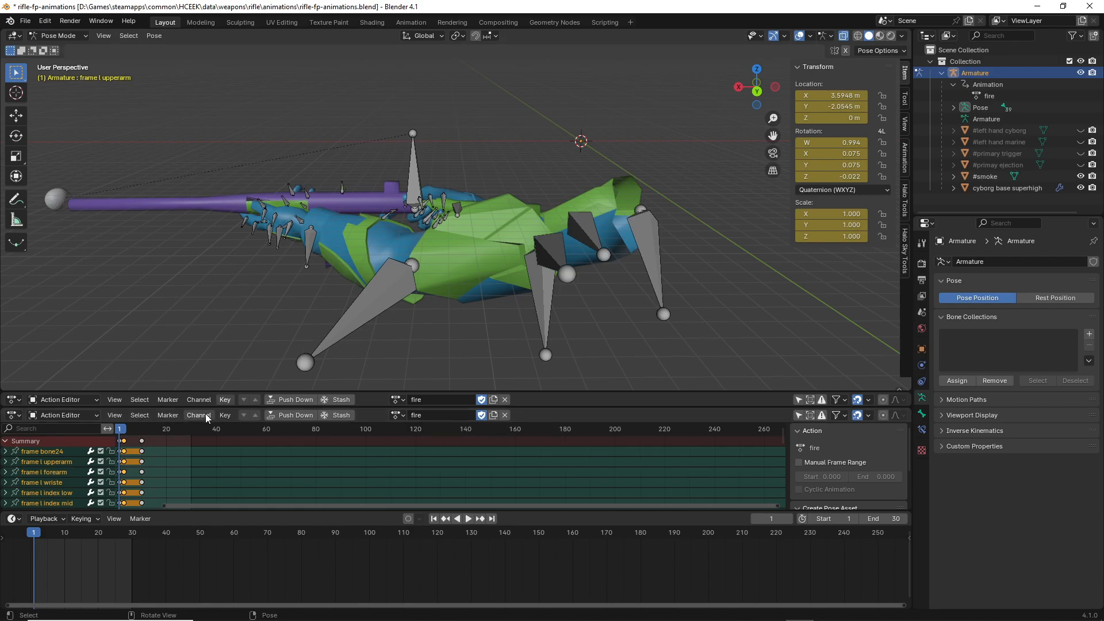
# - Scrub through the fire action's keyframes up to frame 10 and back, leaving the playhead on frame 2
pyautogui.press('space')
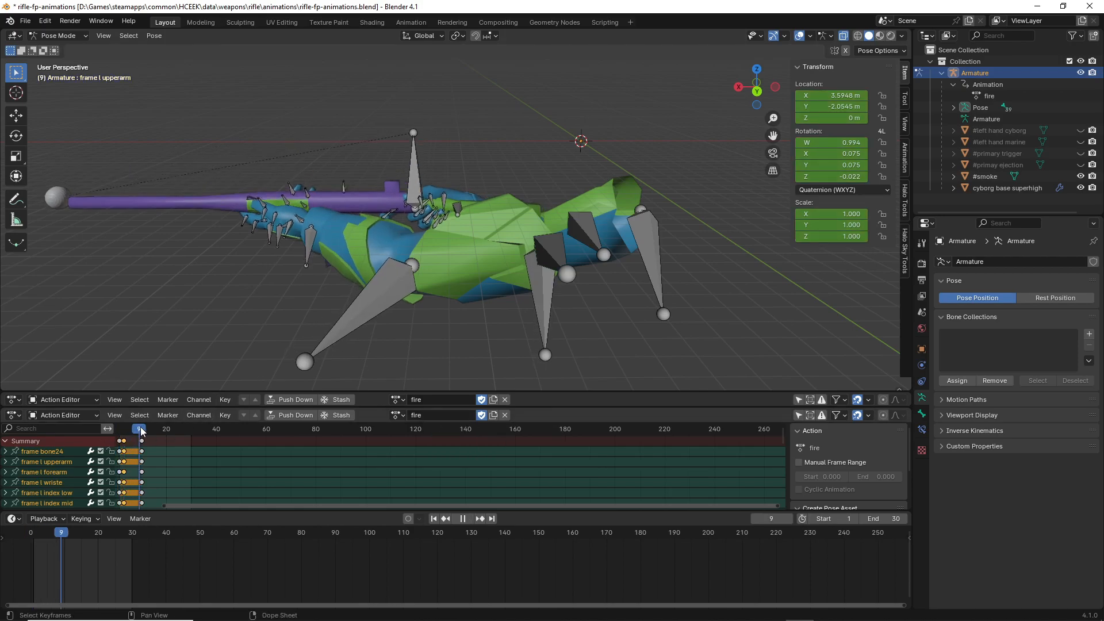
pyautogui.press('space')
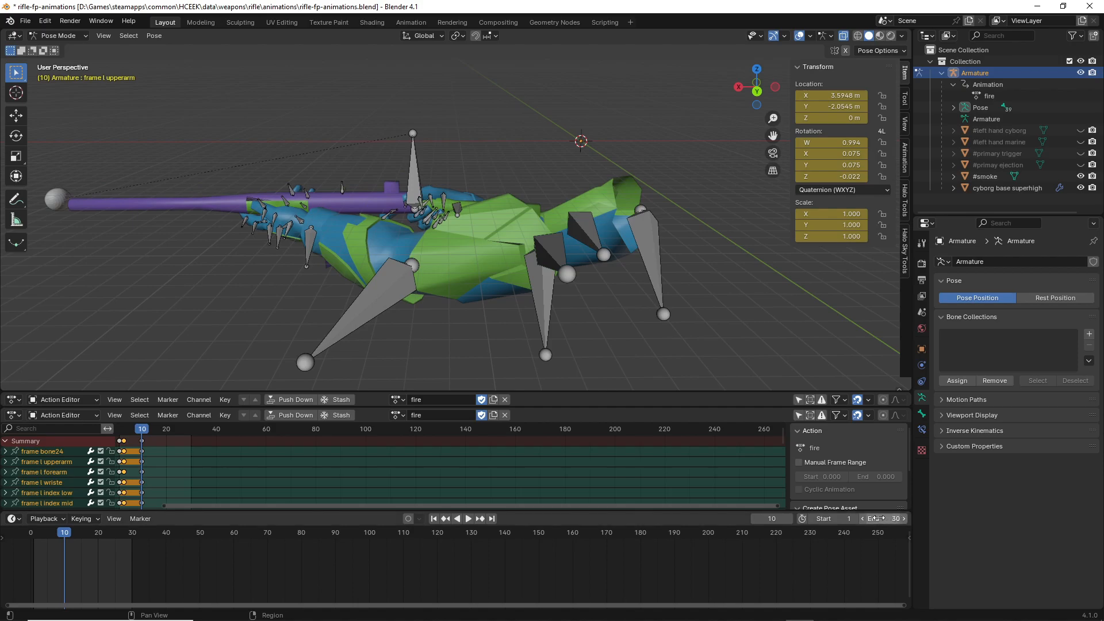
pyautogui.click(133, 429)
pyautogui.press('space')
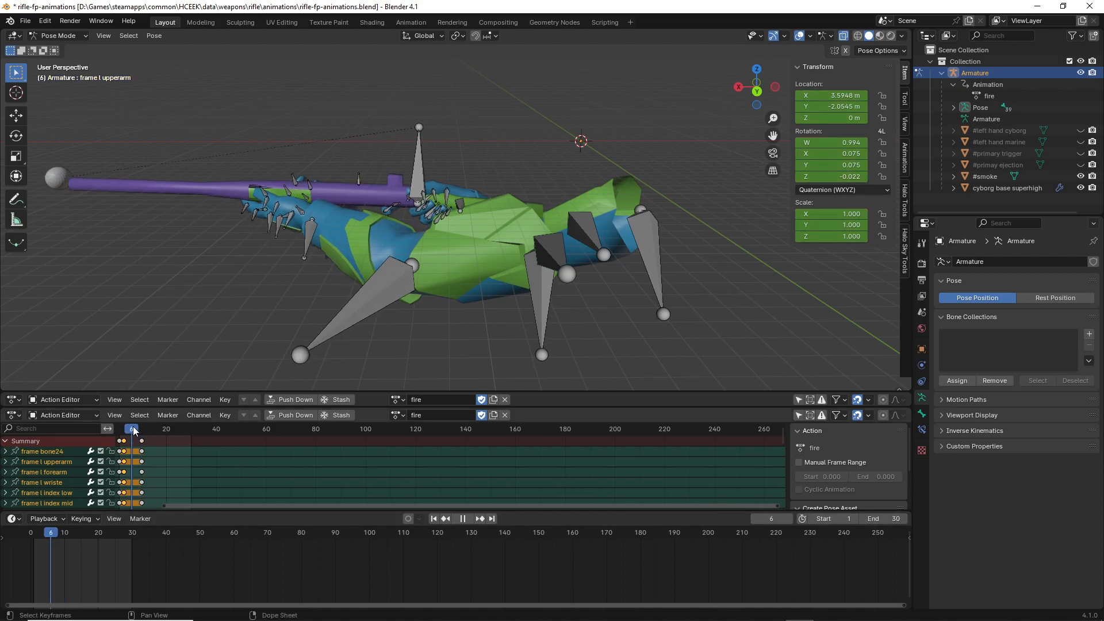
pyautogui.click(122, 429)
pyautogui.press('space')
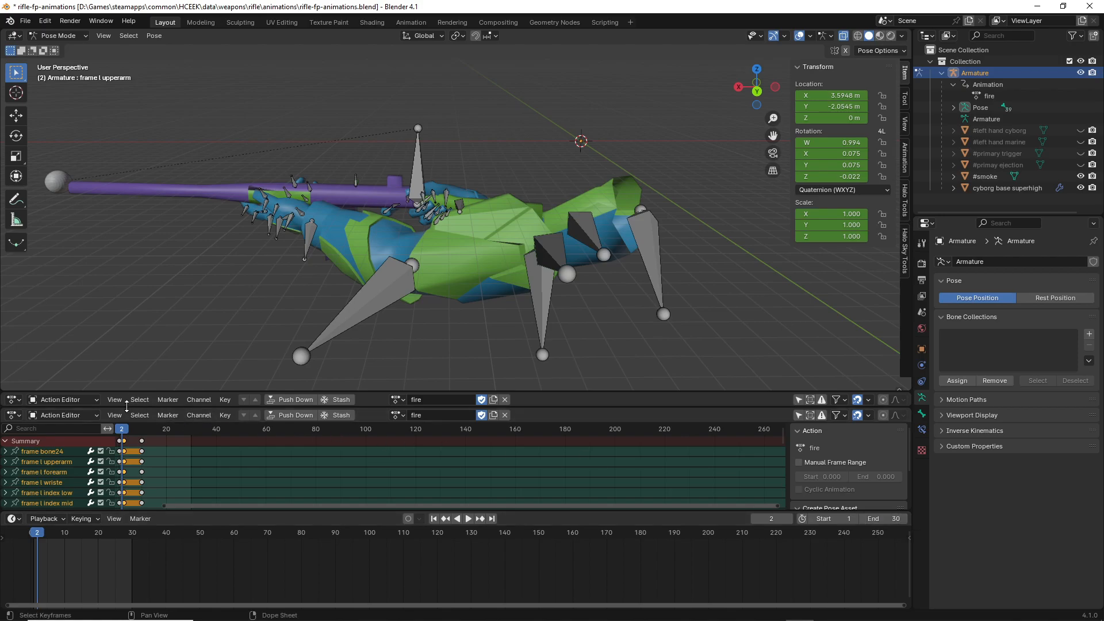
# - Move the playhead to frame 1 of the fire action and select all of the armature's bones
pyautogui.moveTo(121, 429); pyautogui.dragTo(121, 429)
pyautogui.moveTo(191, 257); pyautogui.dragTo(462, 289, button='middle')
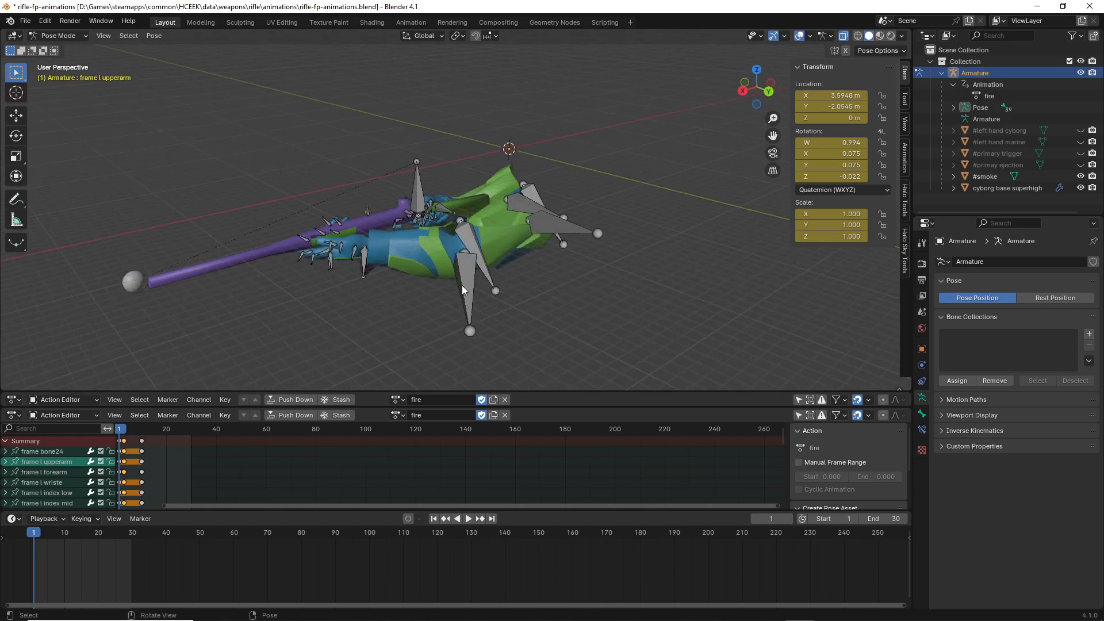
pyautogui.moveTo(461, 285); pyautogui.dragTo(389, 286, button='middle')
pyautogui.moveTo(294, 282); pyautogui.dragTo(361, 293, button='middle')
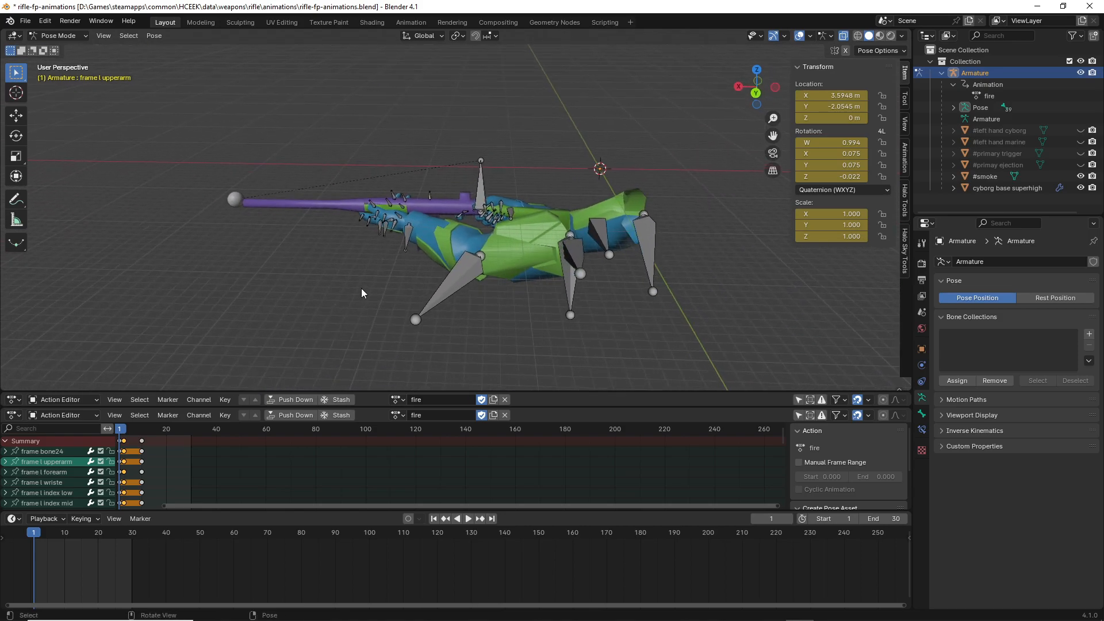
pyautogui.press('a')
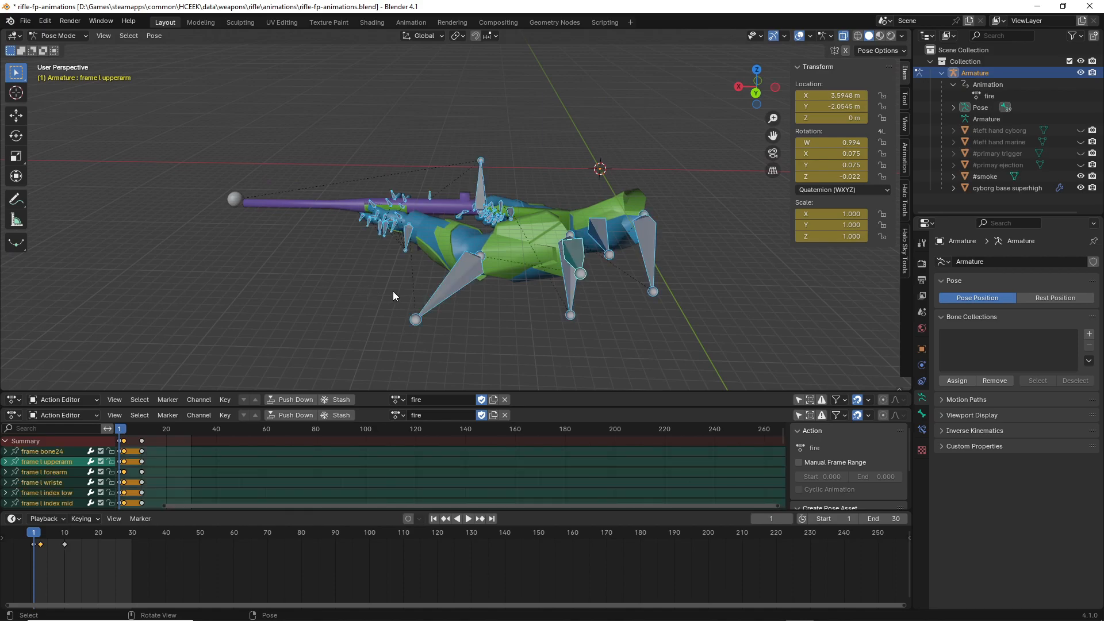
# - Examine the fully selected rig from the side and close up, and choose fire as the armature's action
pyautogui.moveTo(422, 268); pyautogui.dragTo(277, 285, button='middle')
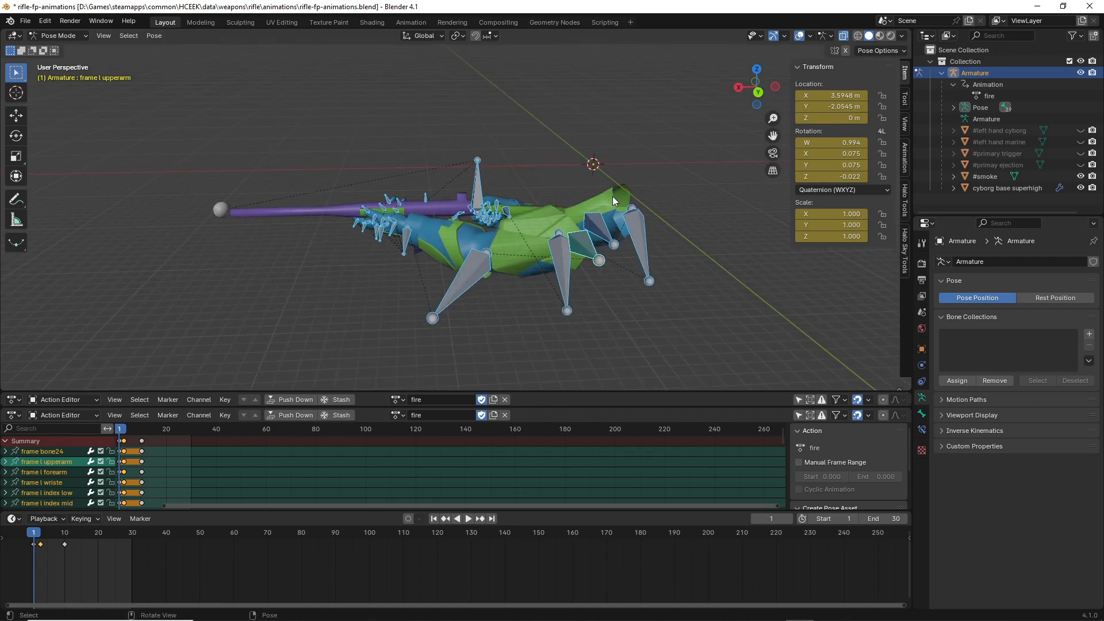
pyautogui.moveTo(612, 198); pyautogui.dragTo(464, 329, button='middle')
pyautogui.scroll(4, 354, 265)
pyautogui.scroll(-4, 519, 188)
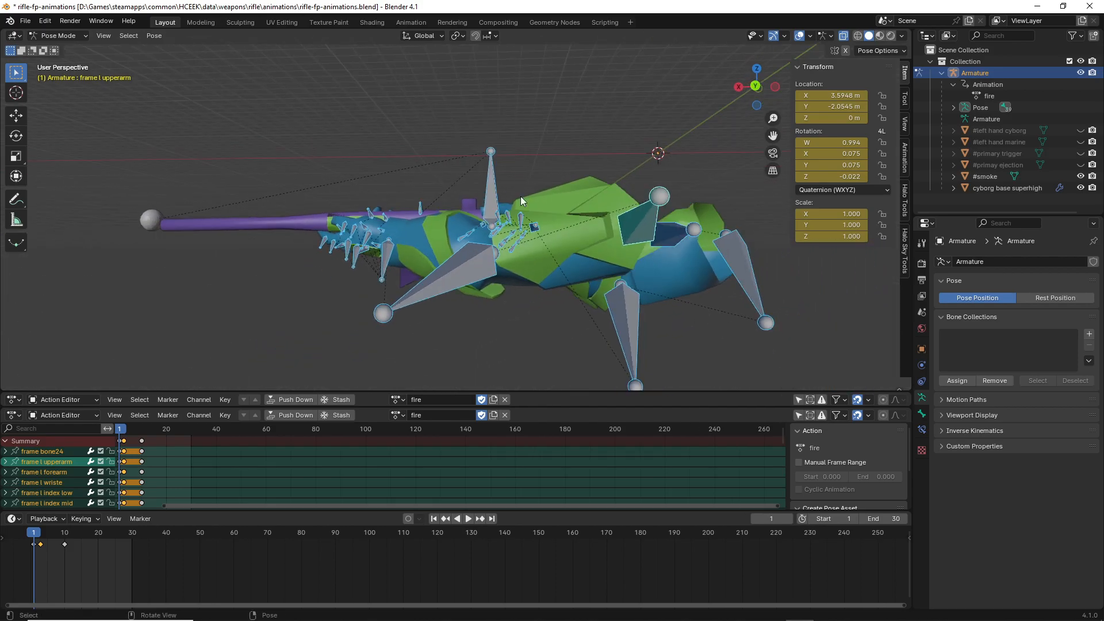
pyautogui.moveTo(538, 279); pyautogui.dragTo(530, 313, button='middle')
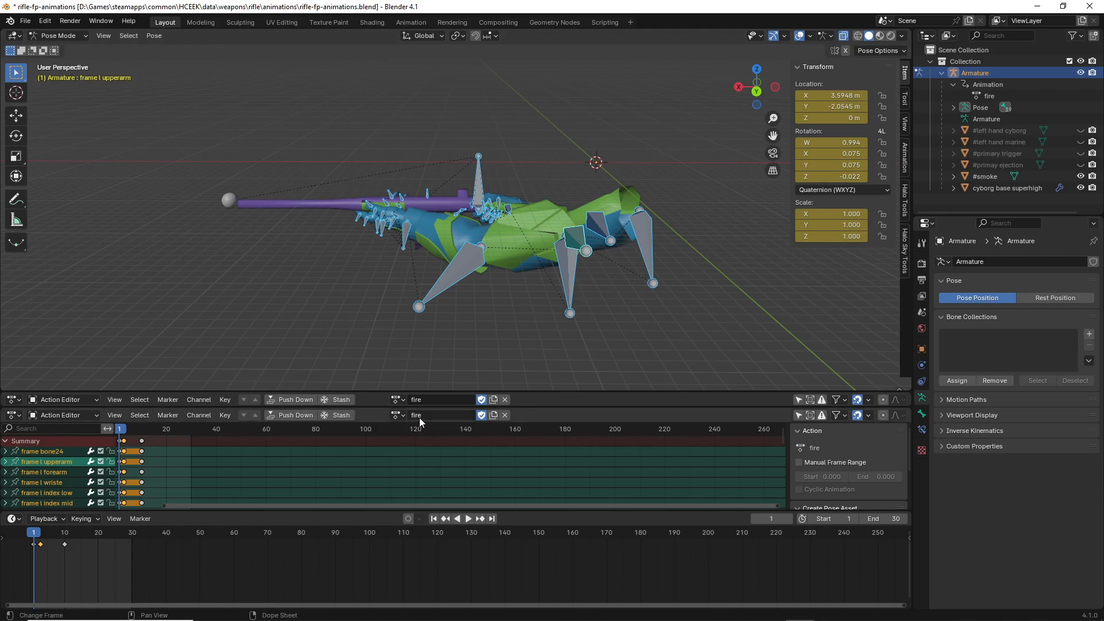
pyautogui.click(396, 415)
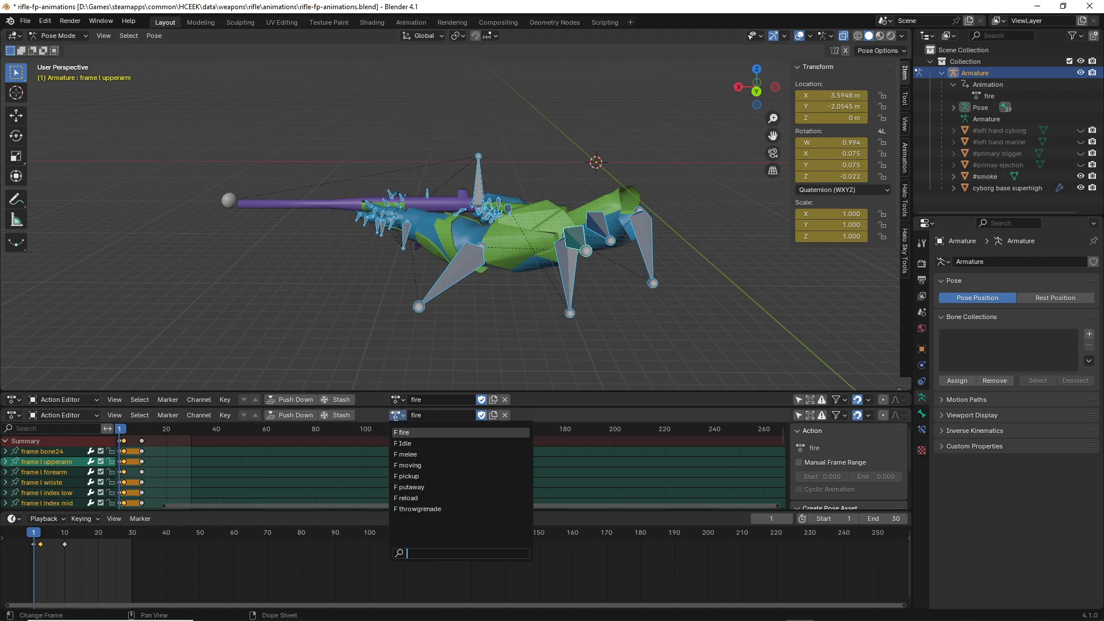
pyautogui.click(416, 432)
pyautogui.moveTo(553, 314); pyautogui.dragTo(521, 320, button='middle')
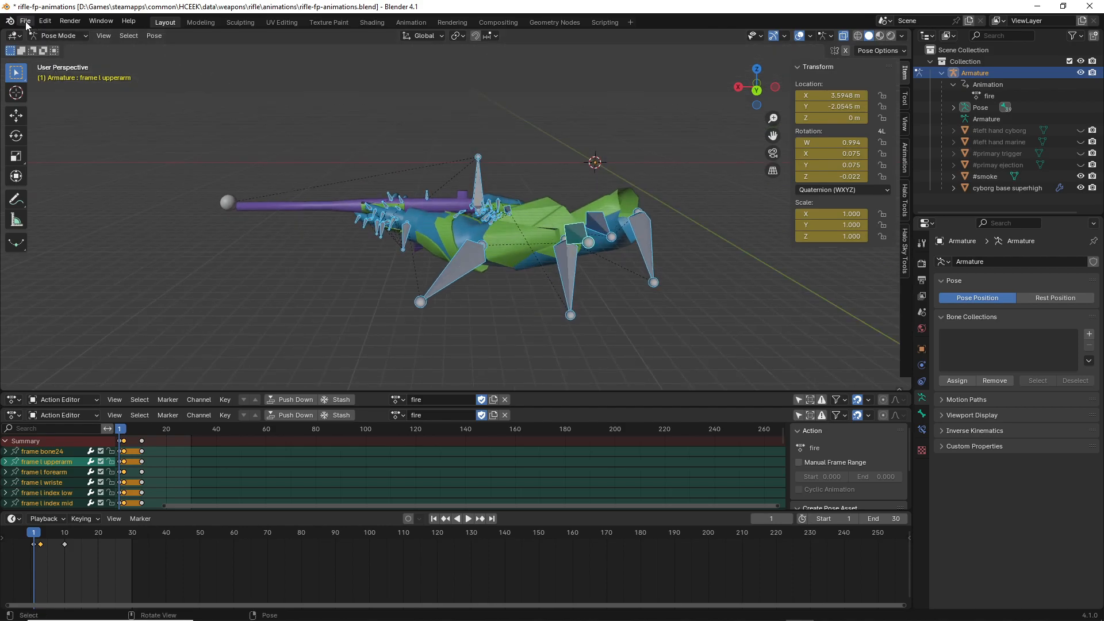
pyautogui.click(26, 22)
pyautogui.moveTo(33, 193)
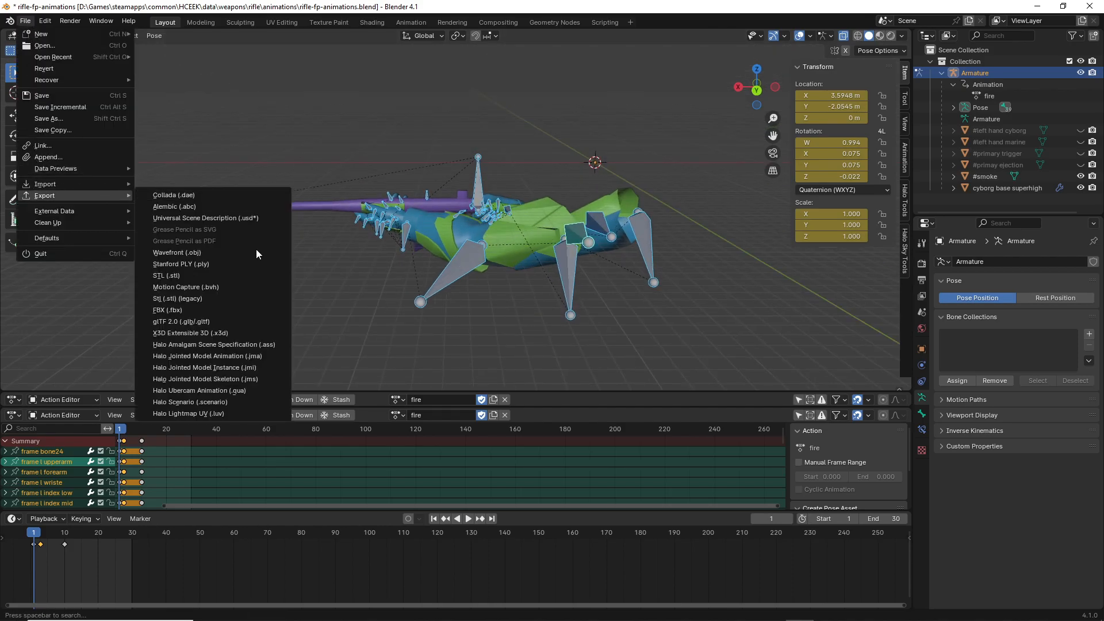
pyautogui.click(257, 357)
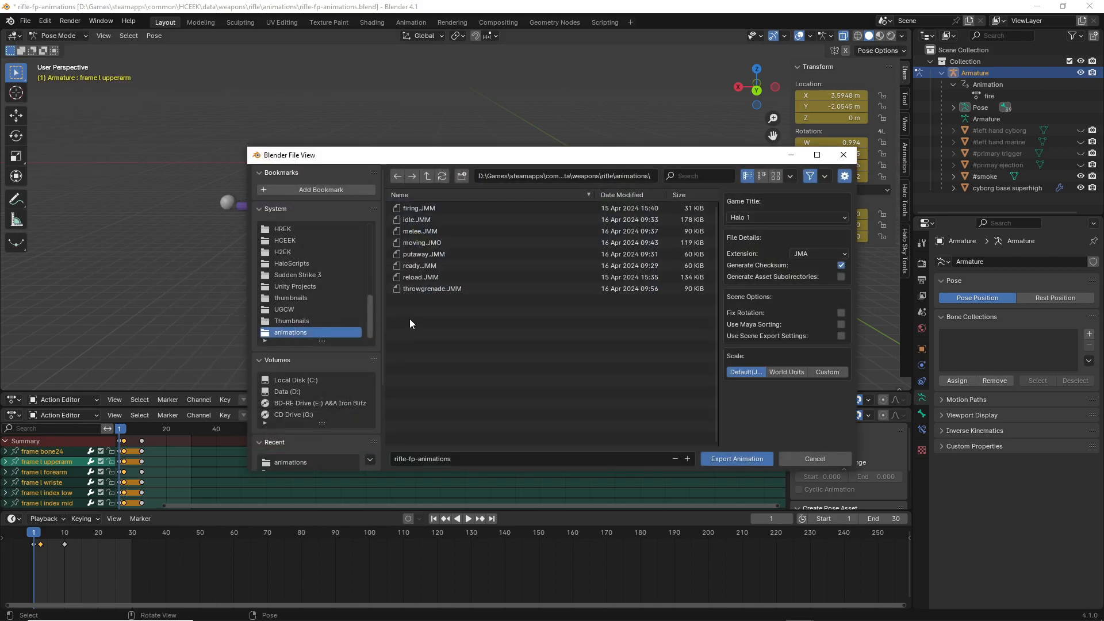
pyautogui.click(457, 208)
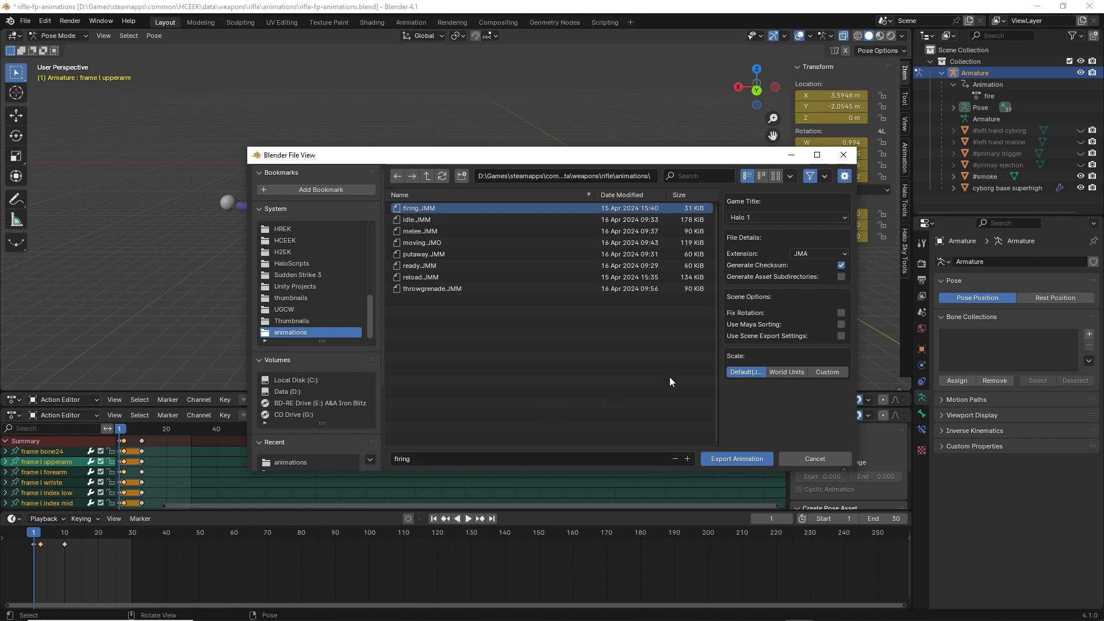
pyautogui.moveTo(516, 153); pyautogui.dragTo(599, 93)
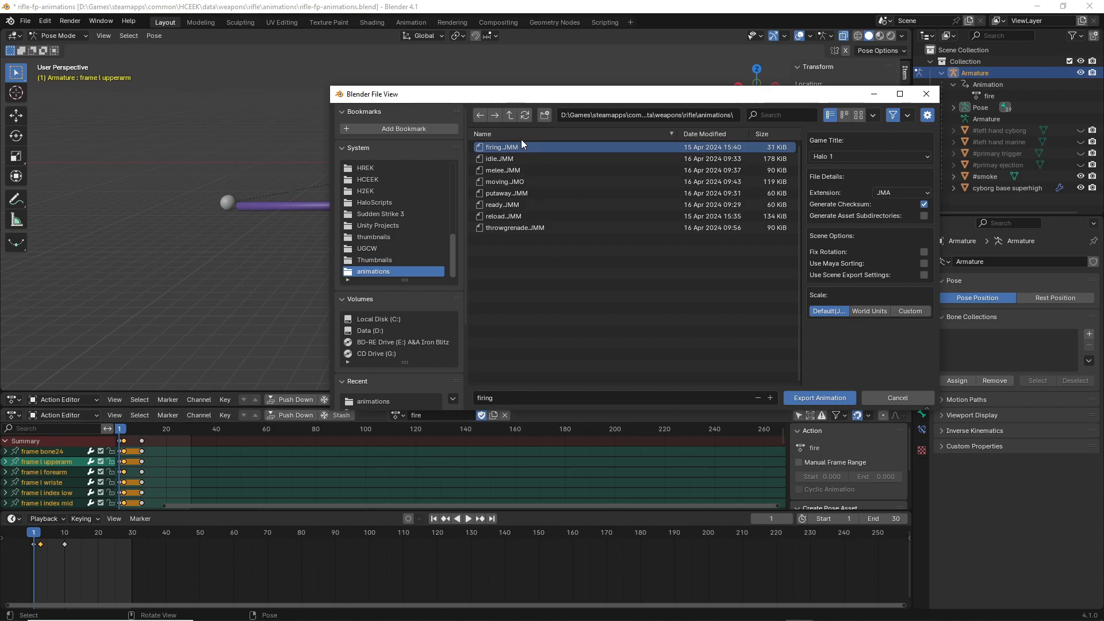
pyautogui.click(895, 193)
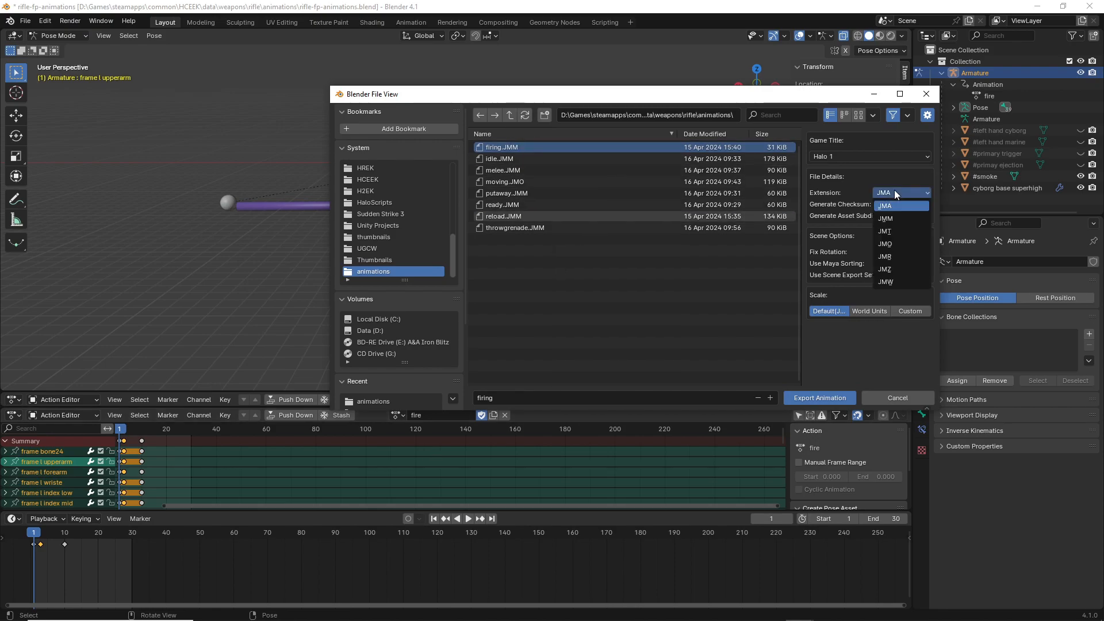
pyautogui.click(898, 218)
pyautogui.click(520, 181)
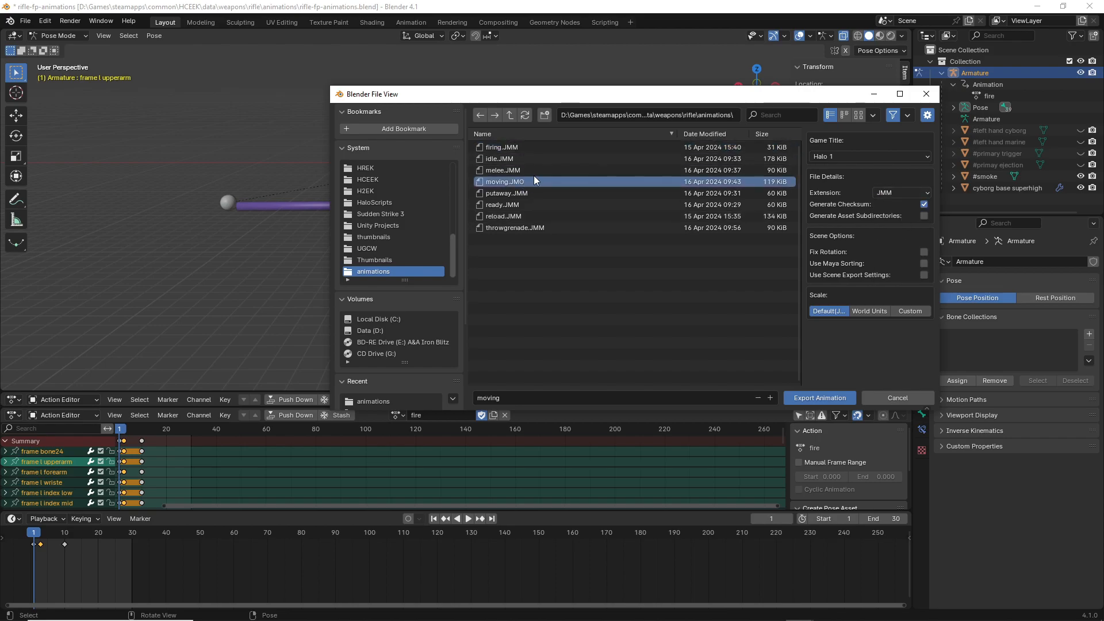
pyautogui.click(900, 193)
pyautogui.click(899, 246)
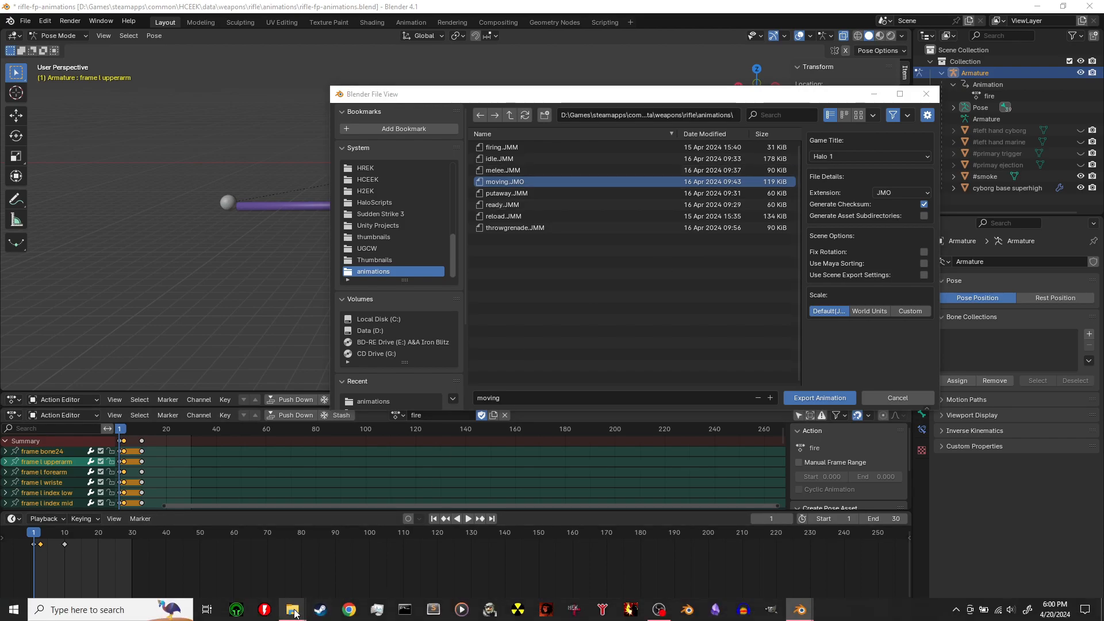
# - Switch to File Explorer and open the assault rifle's fp animations folder under HCEEK data weapons
pyautogui.moveTo(292, 609)
pyautogui.click(282, 558)
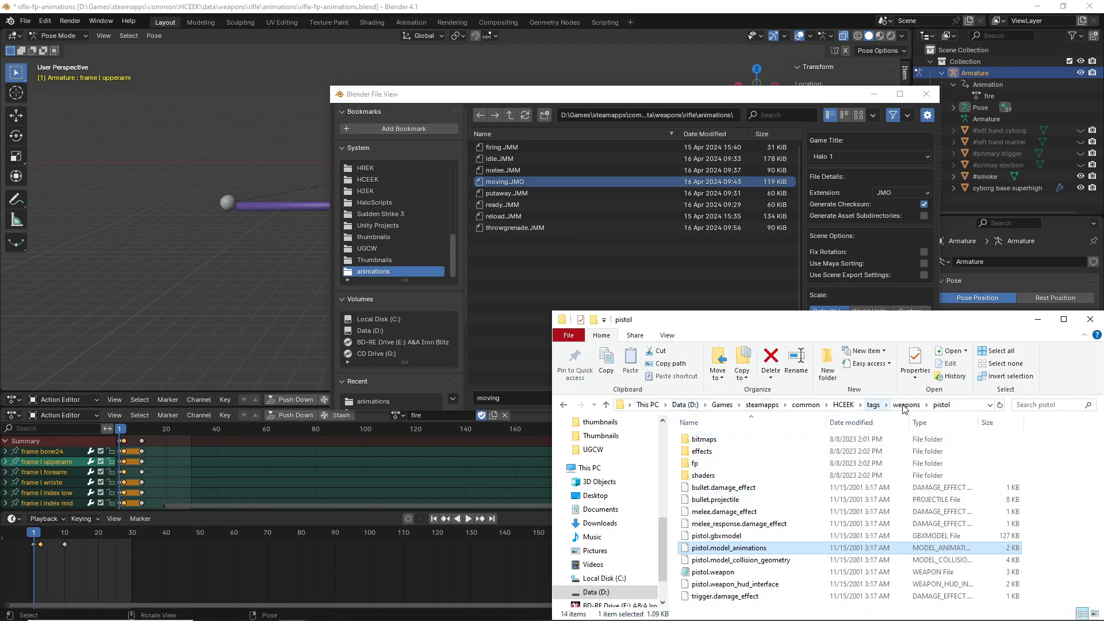
pyautogui.click(873, 405)
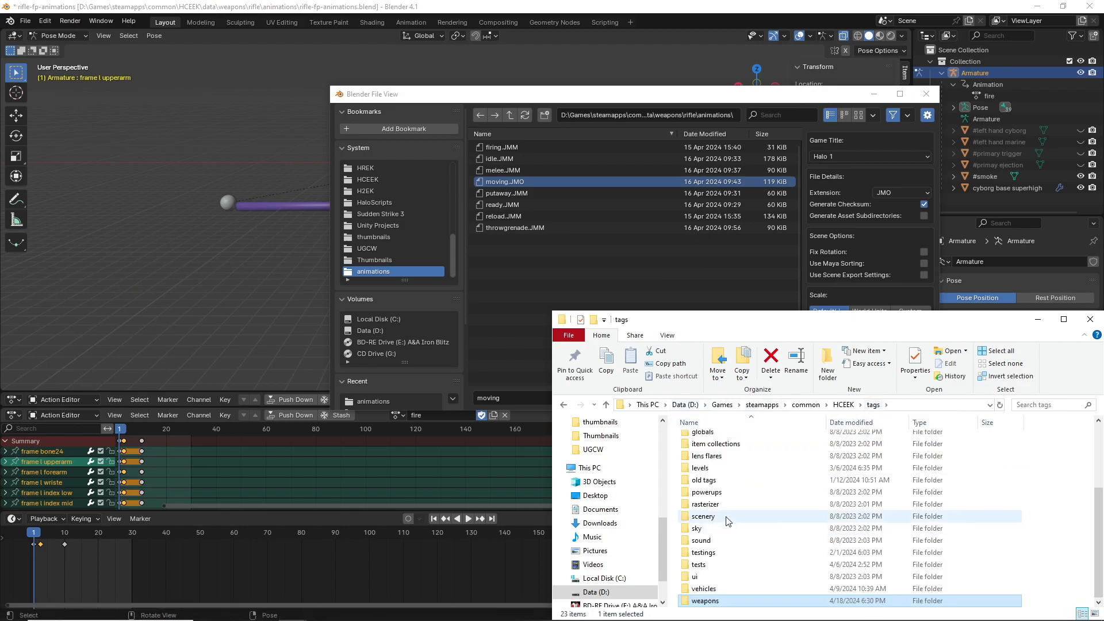
pyautogui.moveTo(292, 610)
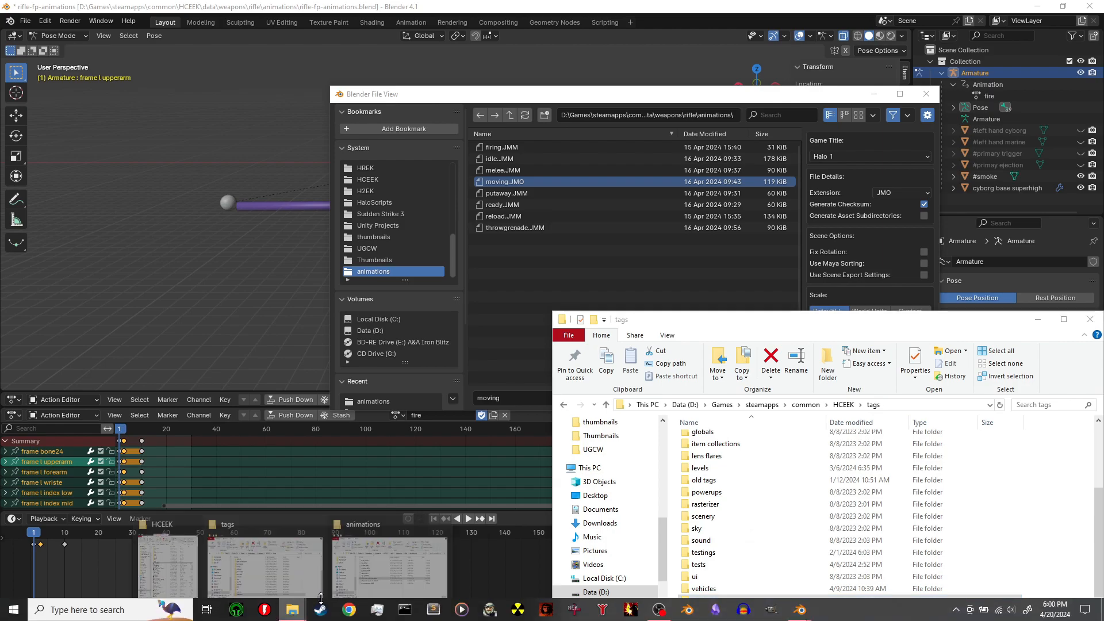
pyautogui.click(369, 566)
pyautogui.click(750, 282)
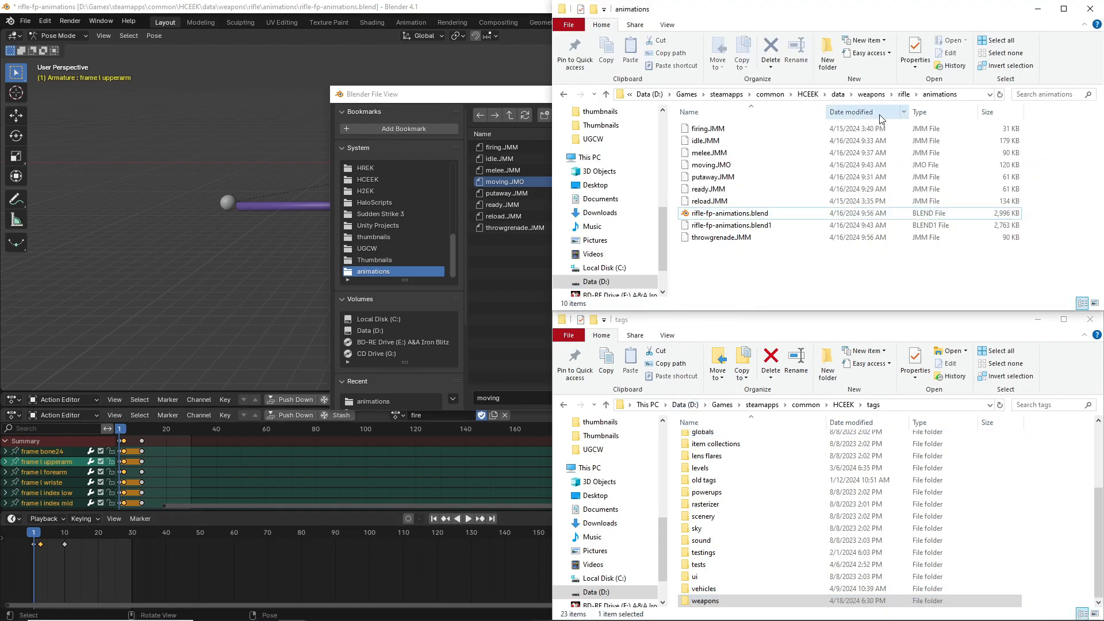
pyautogui.click(871, 95)
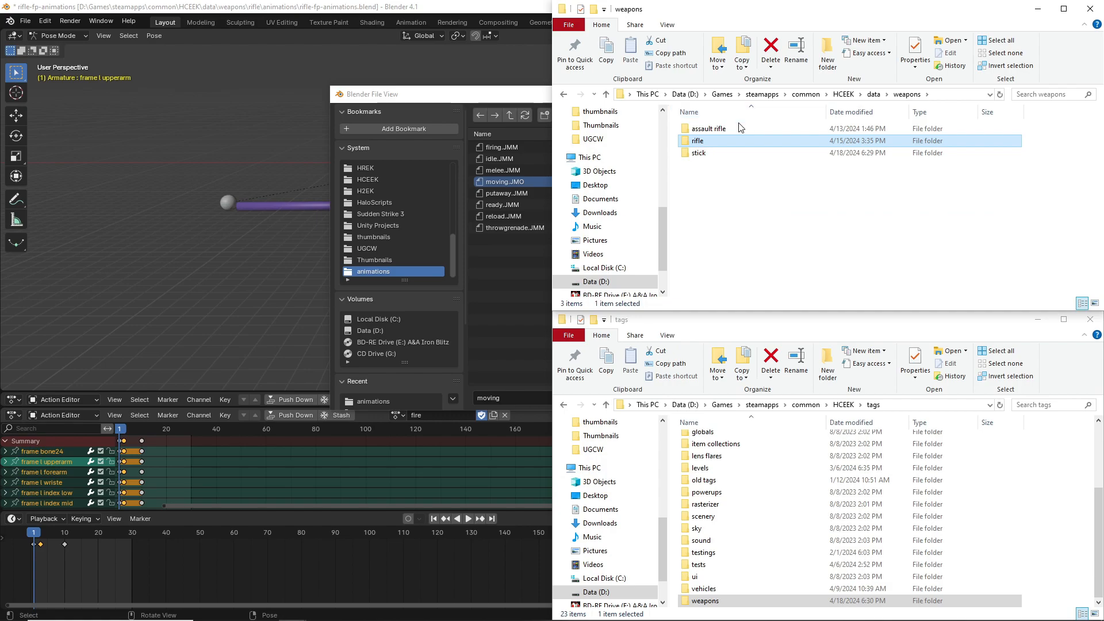
pyautogui.doubleClick(738, 129)
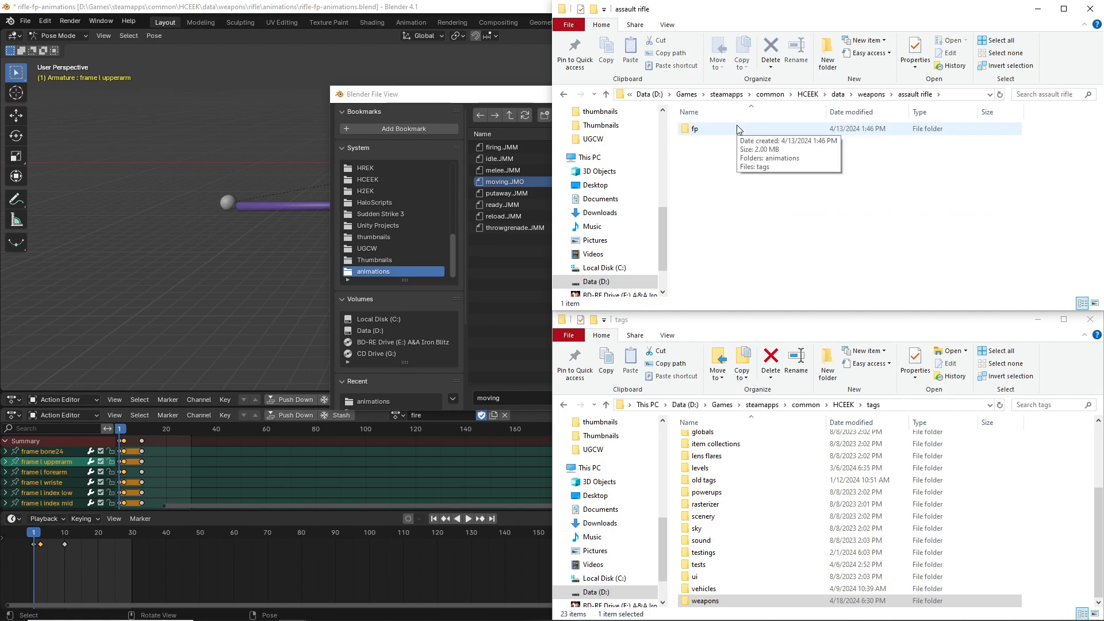
pyautogui.doubleClick(738, 129)
pyautogui.doubleClick(730, 128)
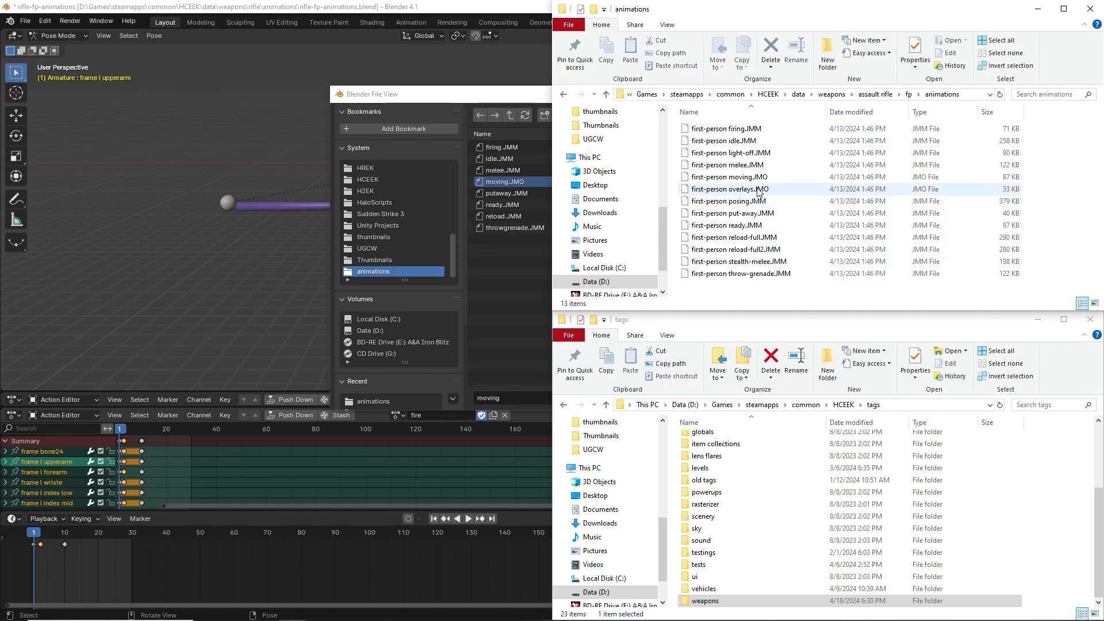
# - Examine the file extensions of the assault rifle's first-person melee, moving and overlays animations
pyautogui.click(747, 165)
pyautogui.moveTo(739, 287); pyautogui.dragTo(759, 137)
pyautogui.click(756, 179)
pyautogui.click(746, 191)
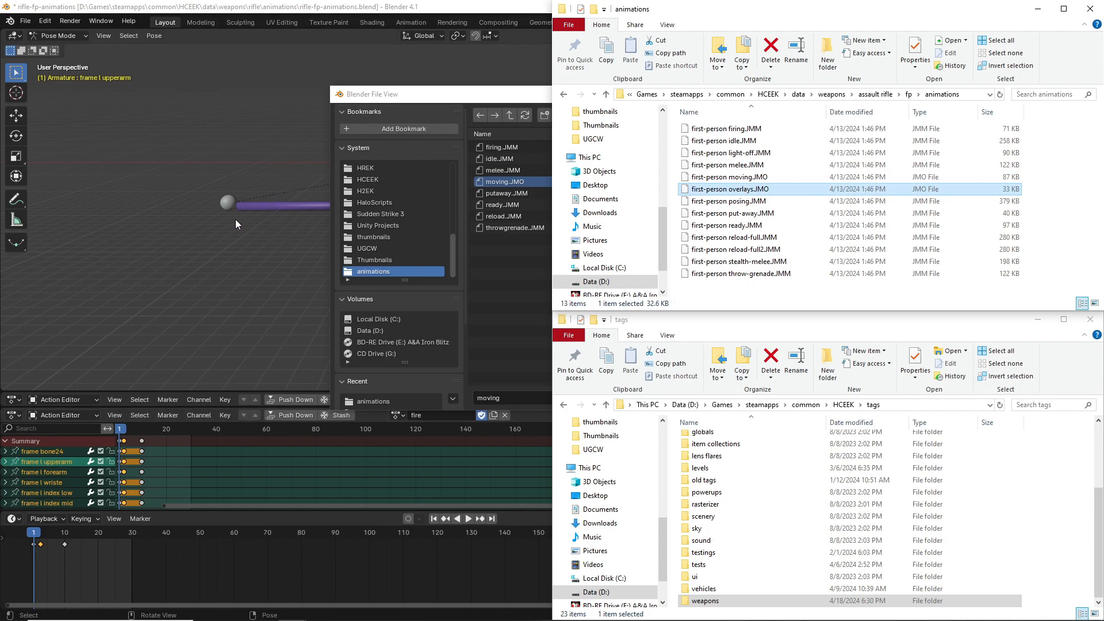
pyautogui.click(748, 178)
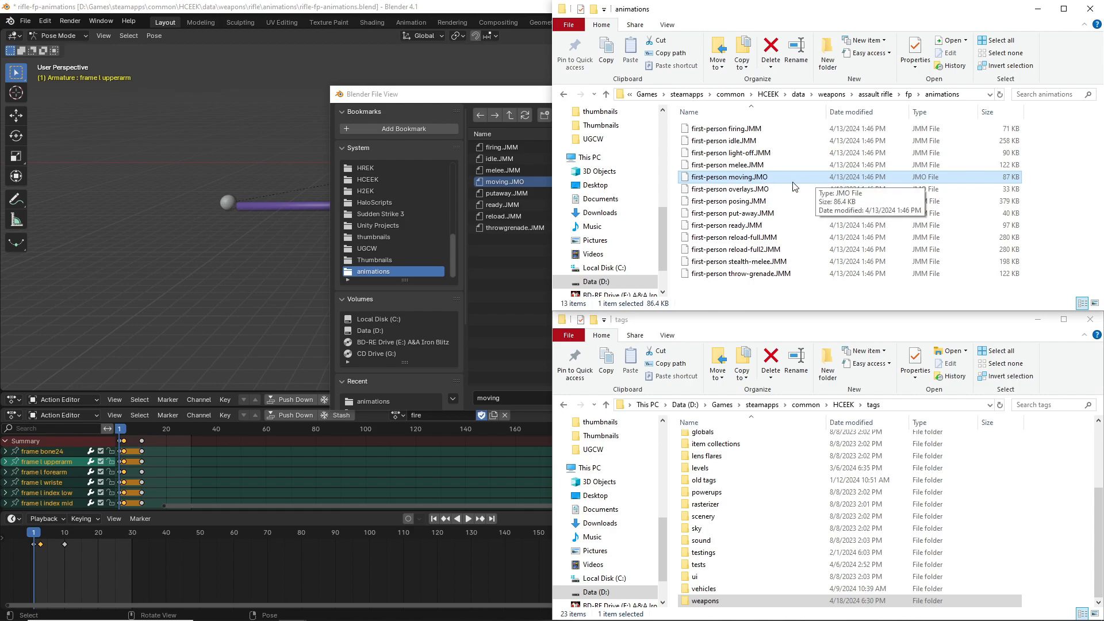
# - Switch back to Blender, cancel the open export and start a new Halo Jointed Model Animation export
pyautogui.click(188, 256)
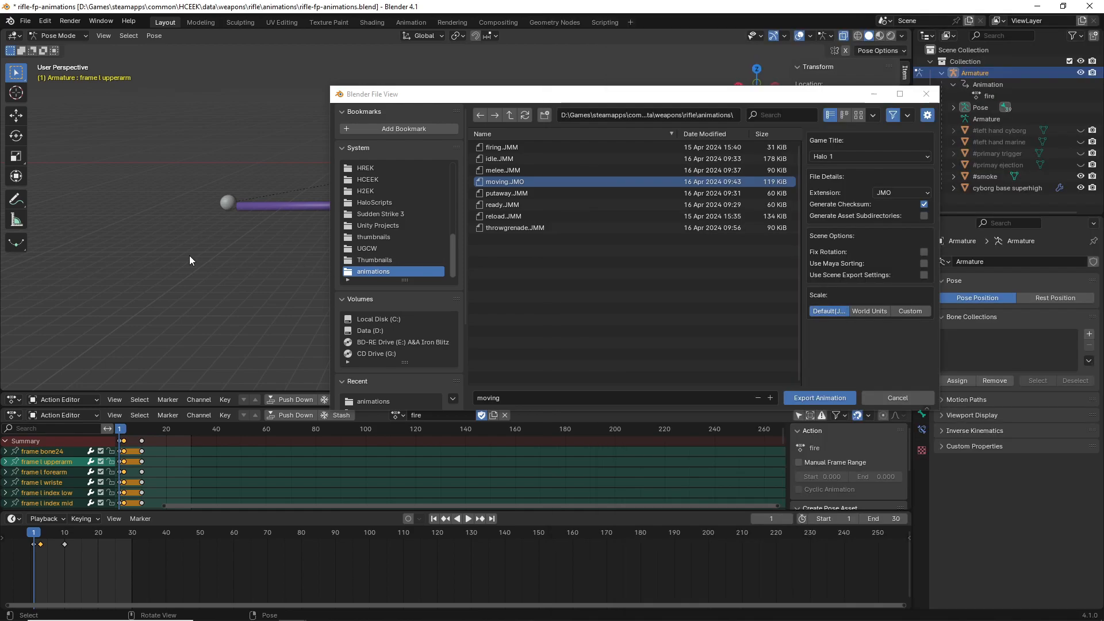
pyautogui.click(922, 96)
pyautogui.moveTo(560, 193); pyautogui.dragTo(397, 275, button='middle')
pyautogui.click(28, 24)
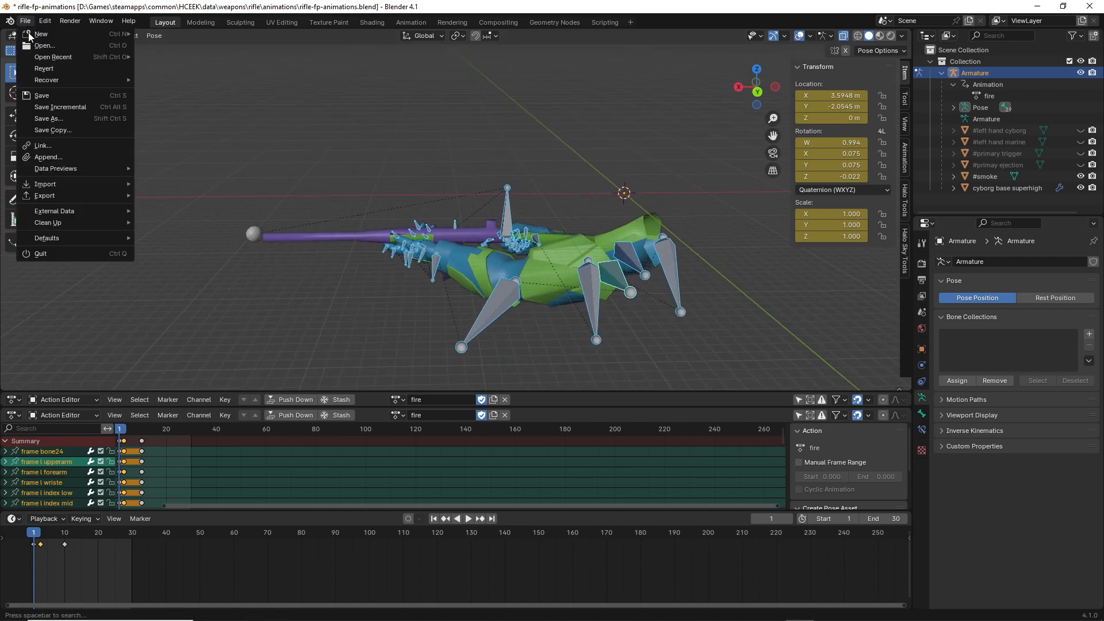
pyautogui.moveTo(48, 194)
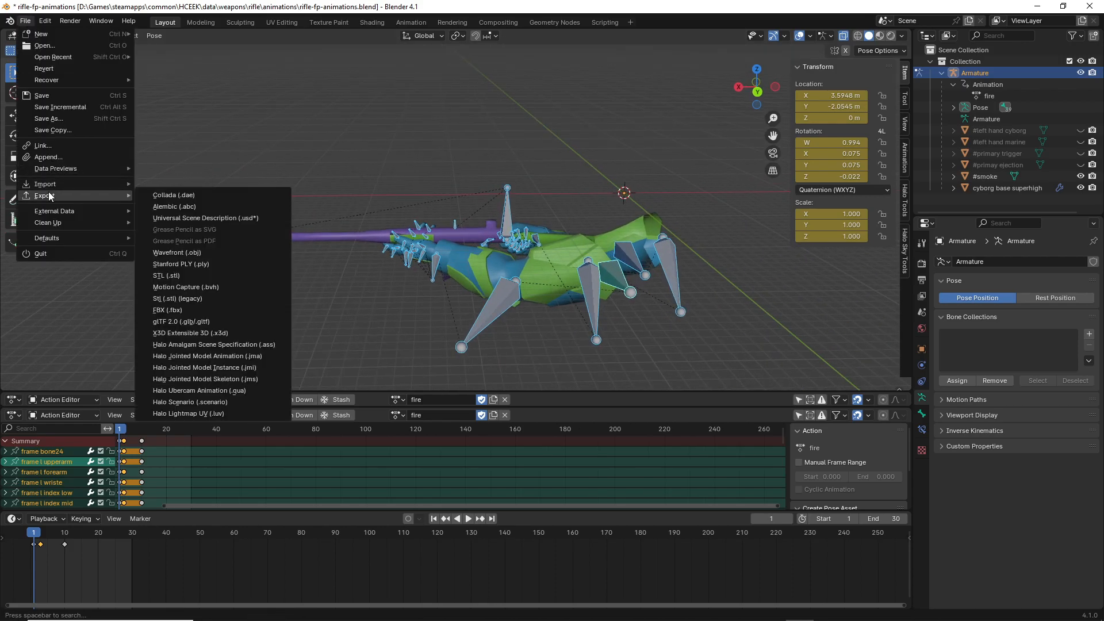
pyautogui.click(237, 357)
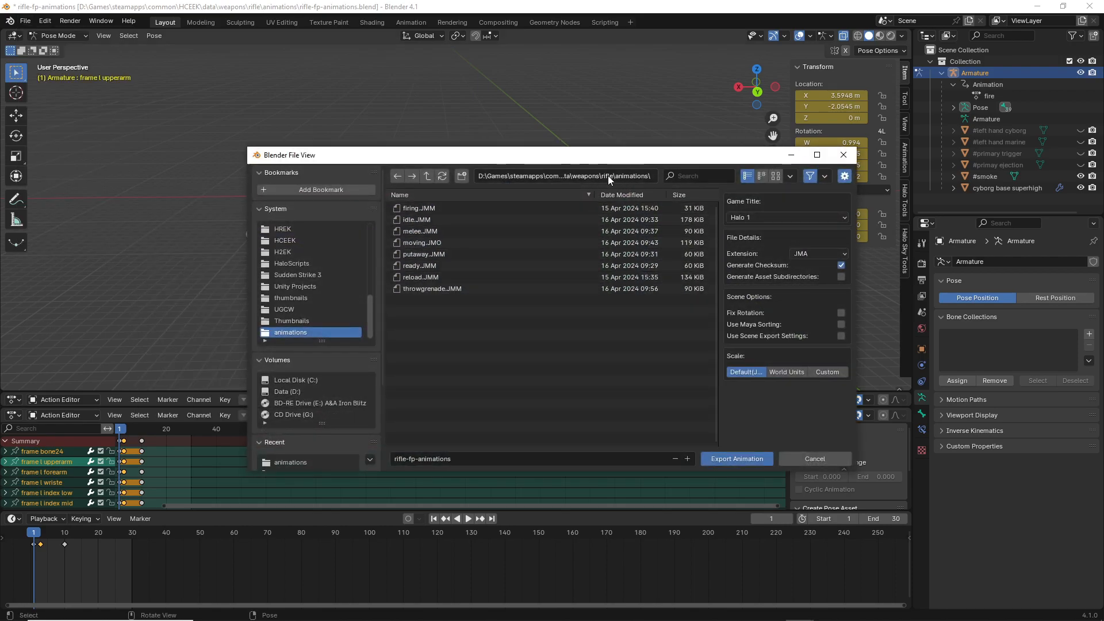
# - Switch to File Explorer, show the rifle folder under HCEEK data weapons to locate its animations folder, and return to Blender
pyautogui.moveTo(292, 608)
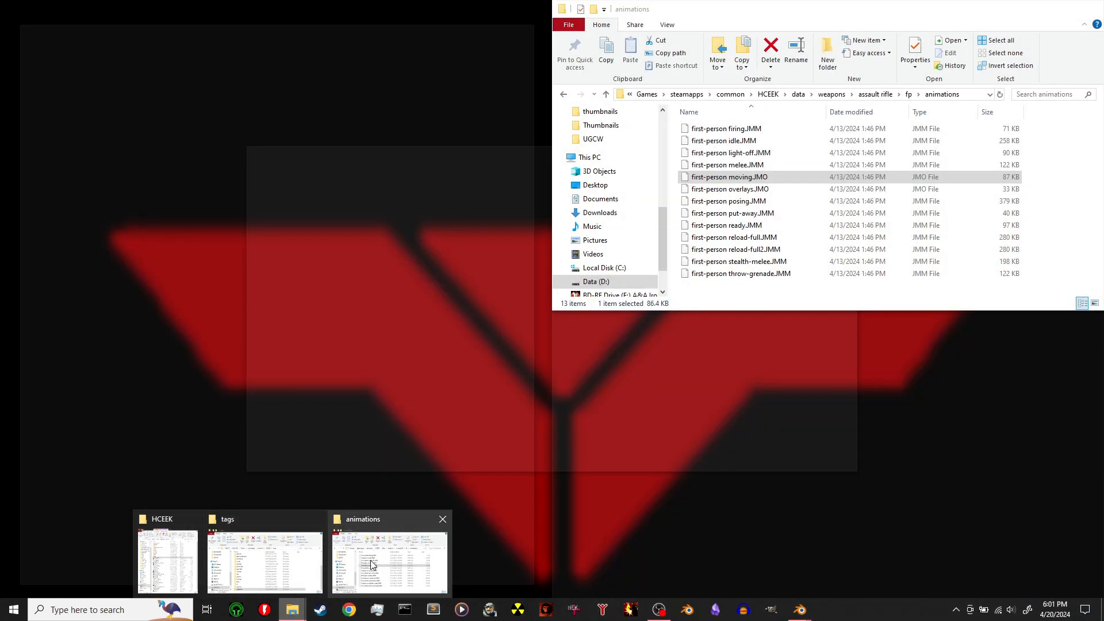
pyautogui.click(371, 565)
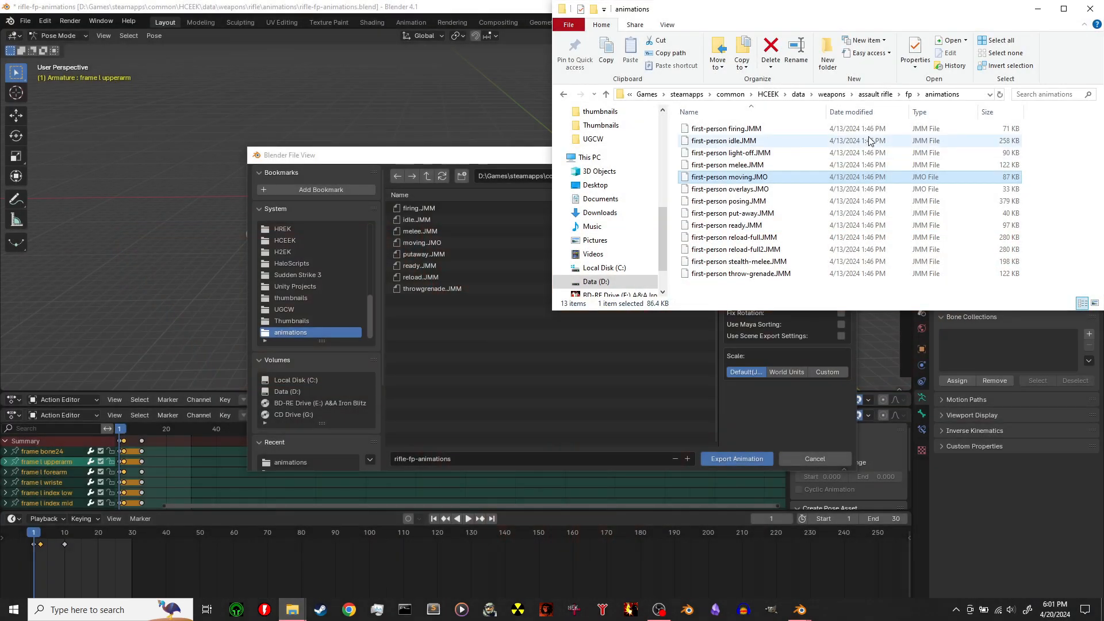
pyautogui.click(832, 95)
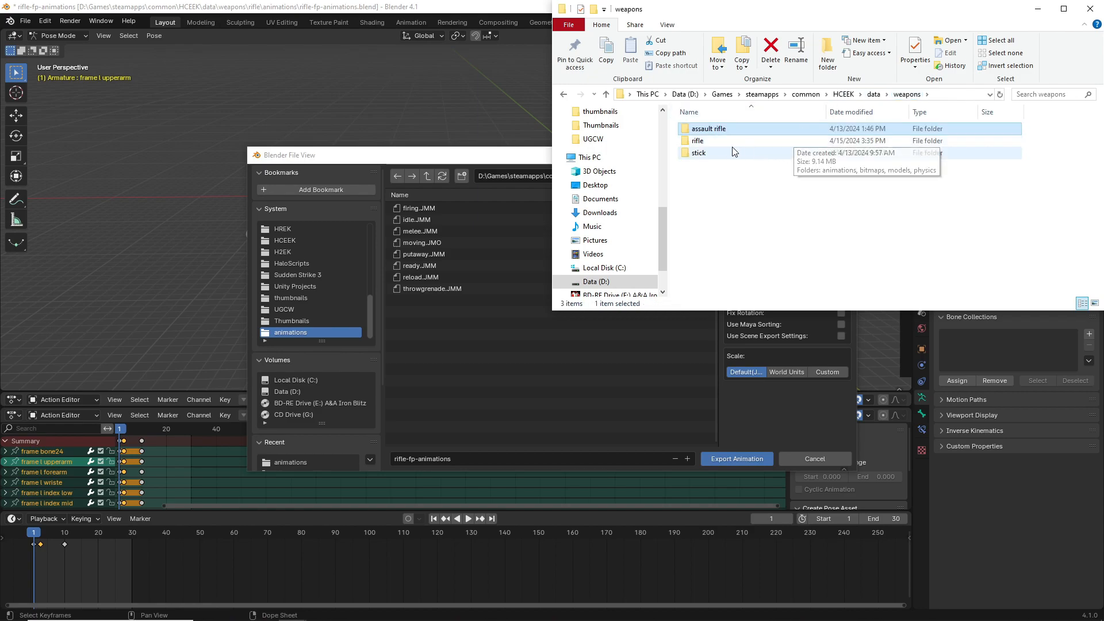
pyautogui.doubleClick(721, 153)
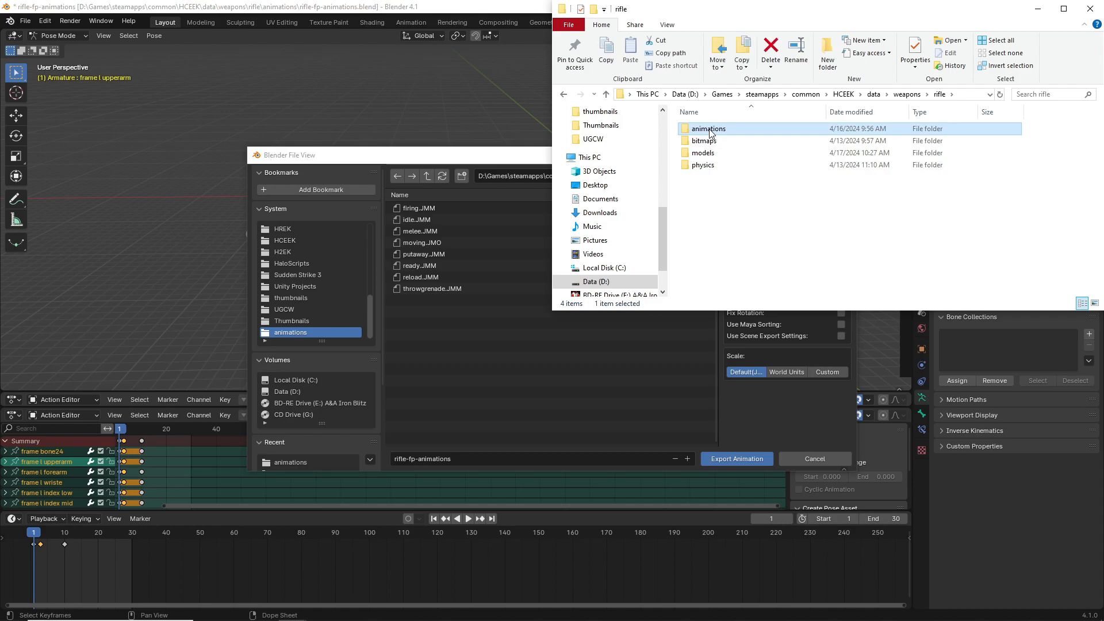
pyautogui.click(459, 101)
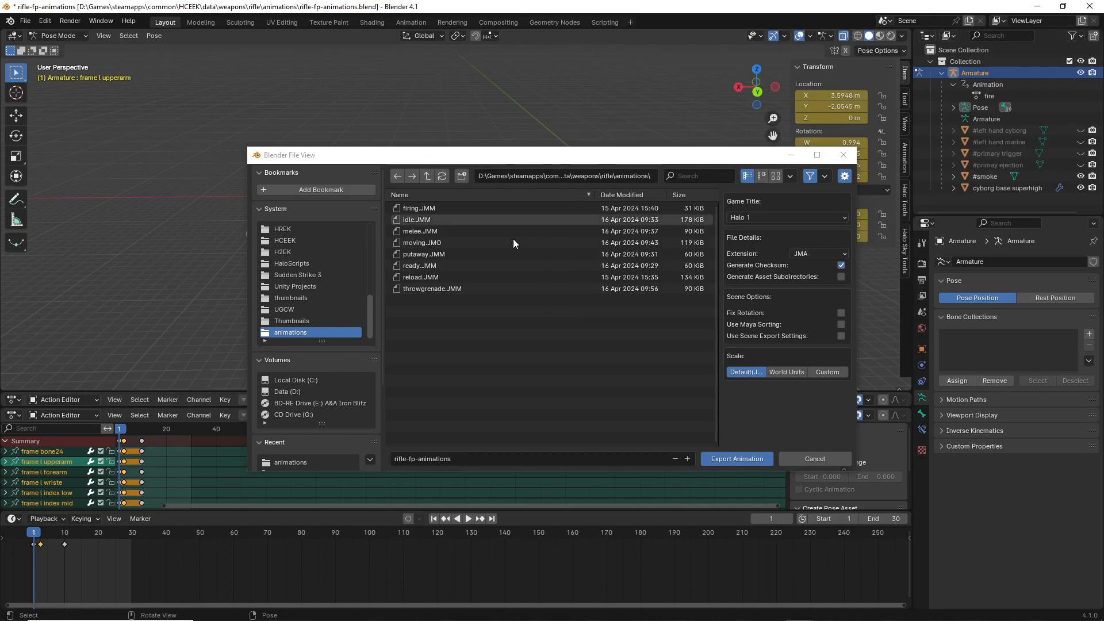
pyautogui.click(455, 209)
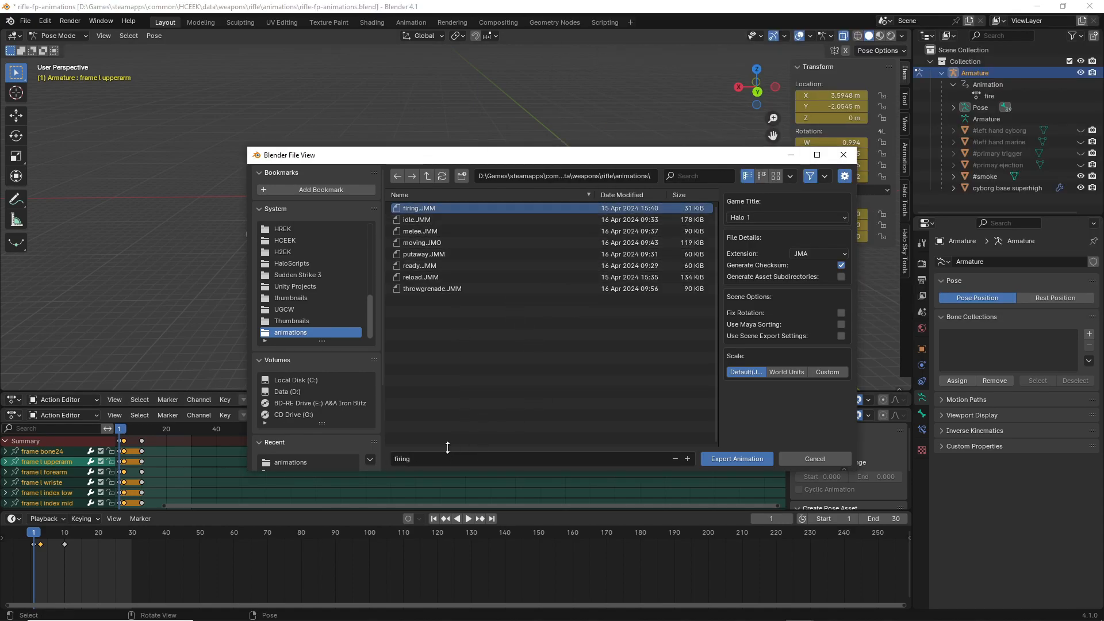
pyautogui.click(817, 254)
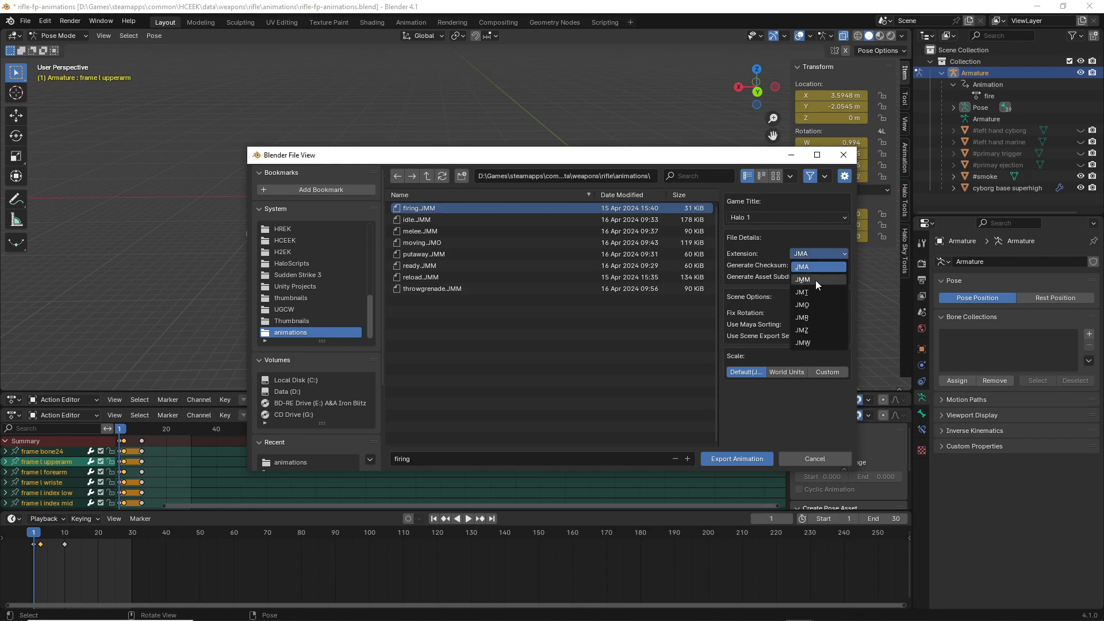
pyautogui.click(815, 279)
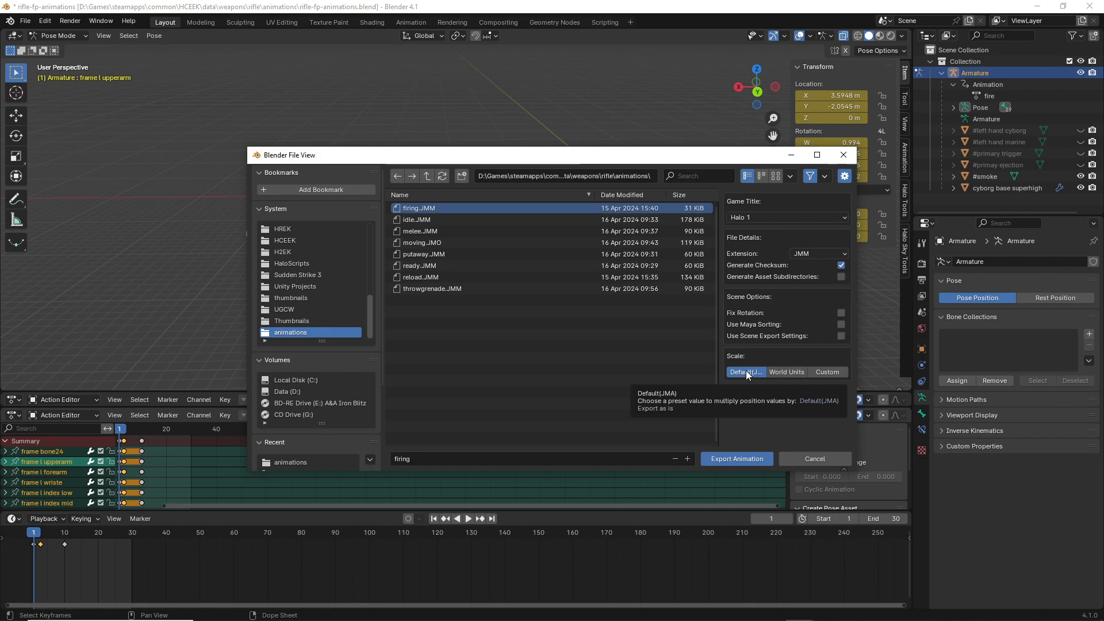
pyautogui.click(814, 459)
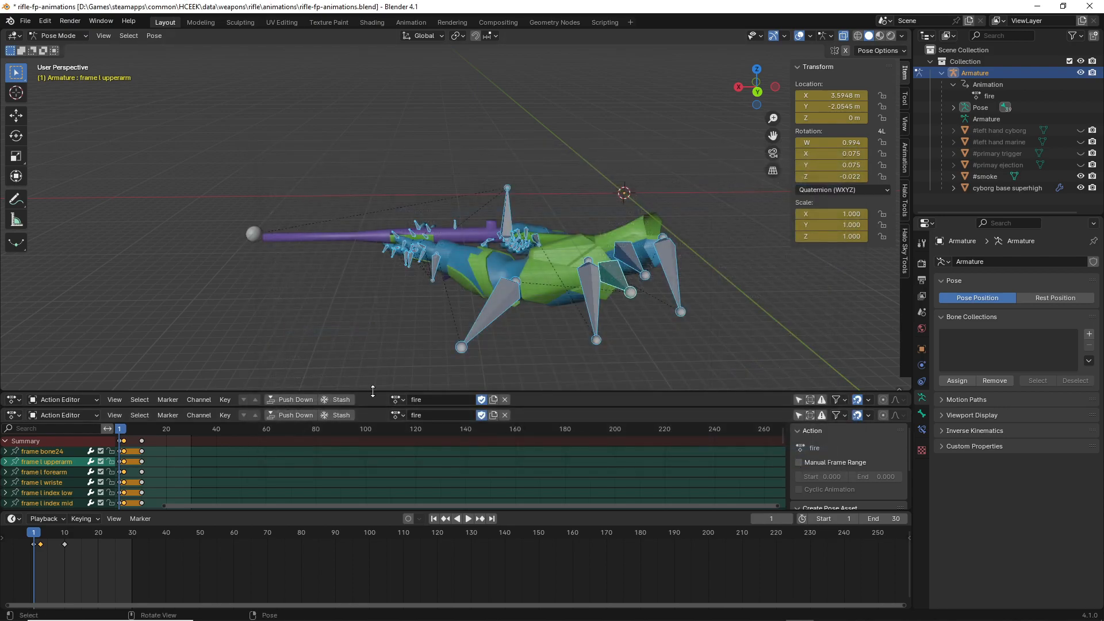
# - Switch the armature's active action from fire to Idle
pyautogui.click(394, 415)
pyautogui.click(403, 433)
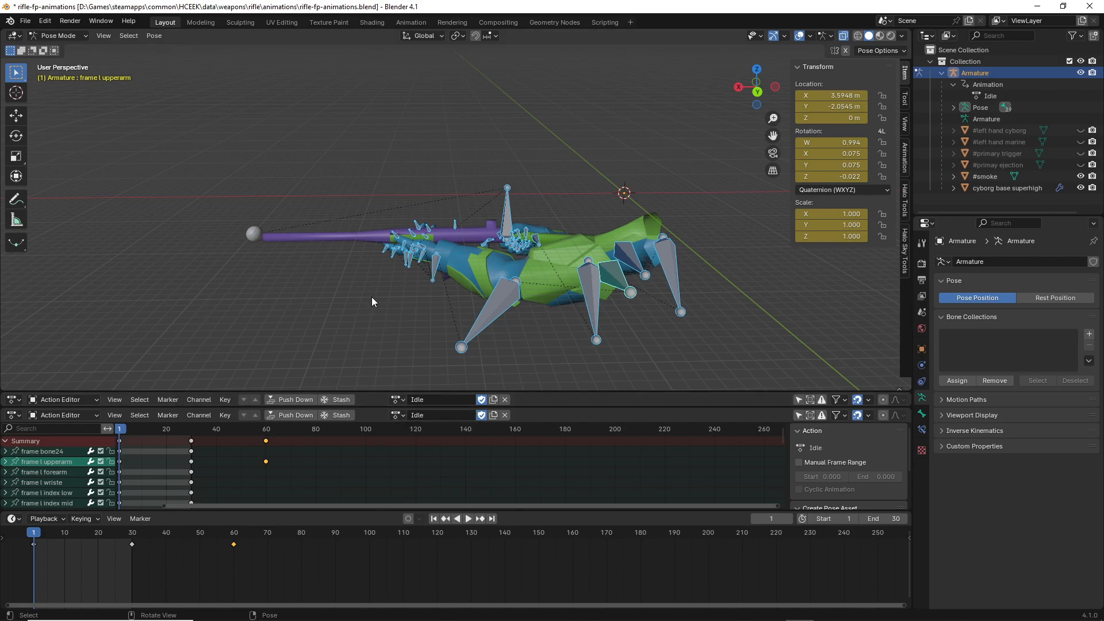
pyautogui.moveTo(371, 296)
pyautogui.mouseDown(button='middle')
pyautogui.moveTo(384, 296)
pyautogui.moveTo(206, 292)
pyautogui.moveTo(473, 296)
pyautogui.moveTo(365, 315)
pyautogui.moveTo(377, 326)
pyautogui.moveTo(377, 315)
pyautogui.mouseUp(button='middle')
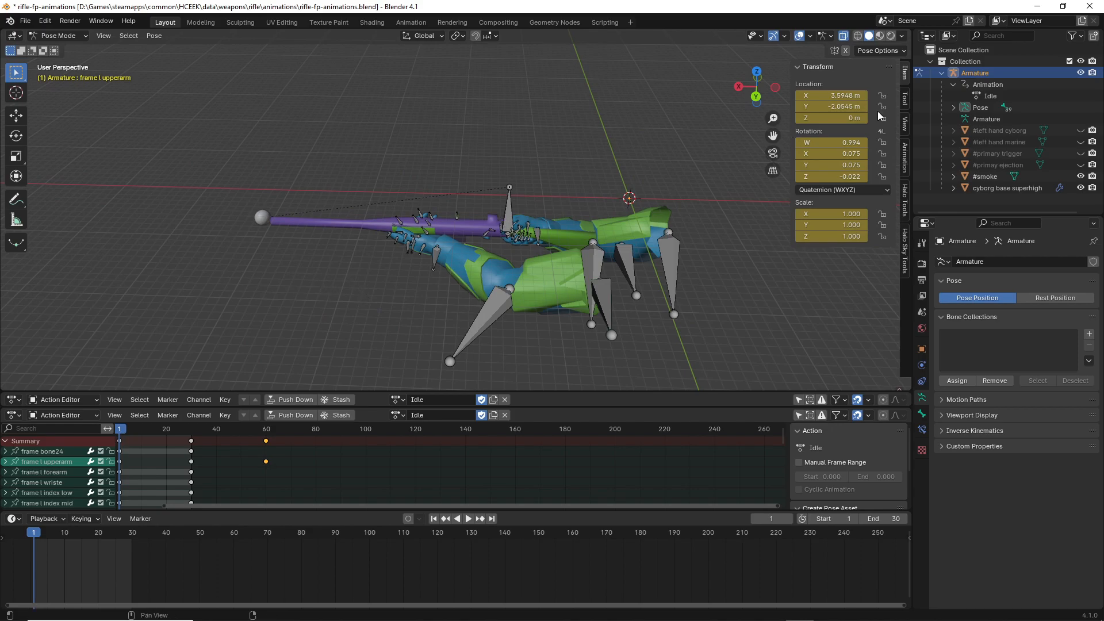
# - Switch to File Explorer, launch cmd.exe from the HCEEK folder and show the rifle's animations data folder alongside it
pyautogui.click(1036, 7)
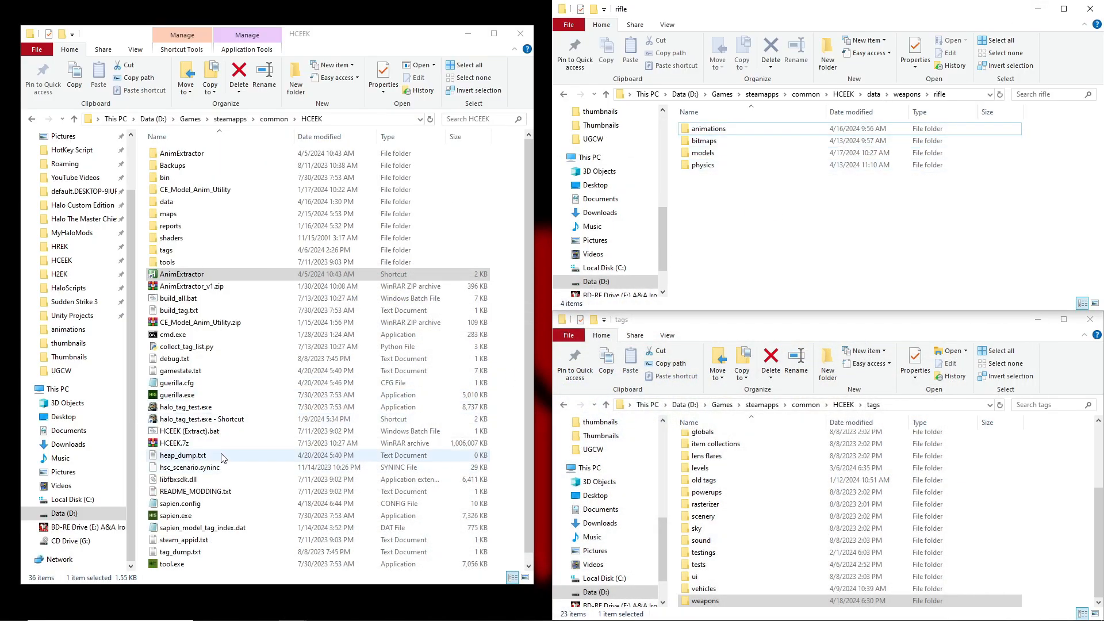
pyautogui.click(164, 339)
pyautogui.doubleClick(166, 335)
pyautogui.moveTo(274, 45); pyautogui.dragTo(267, 117)
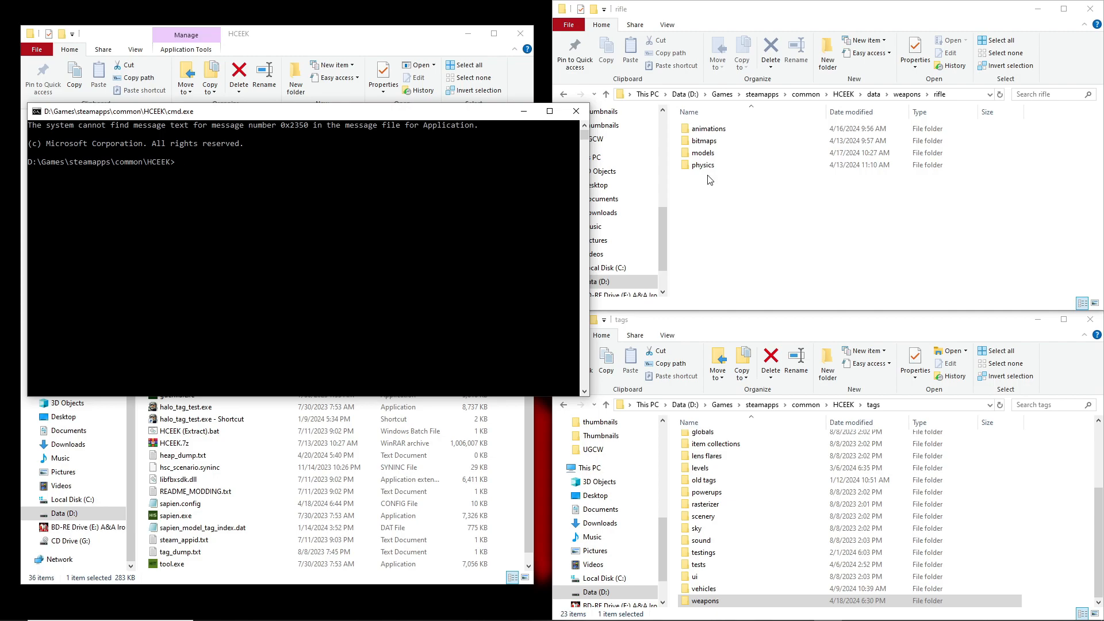
pyautogui.doubleClick(709, 129)
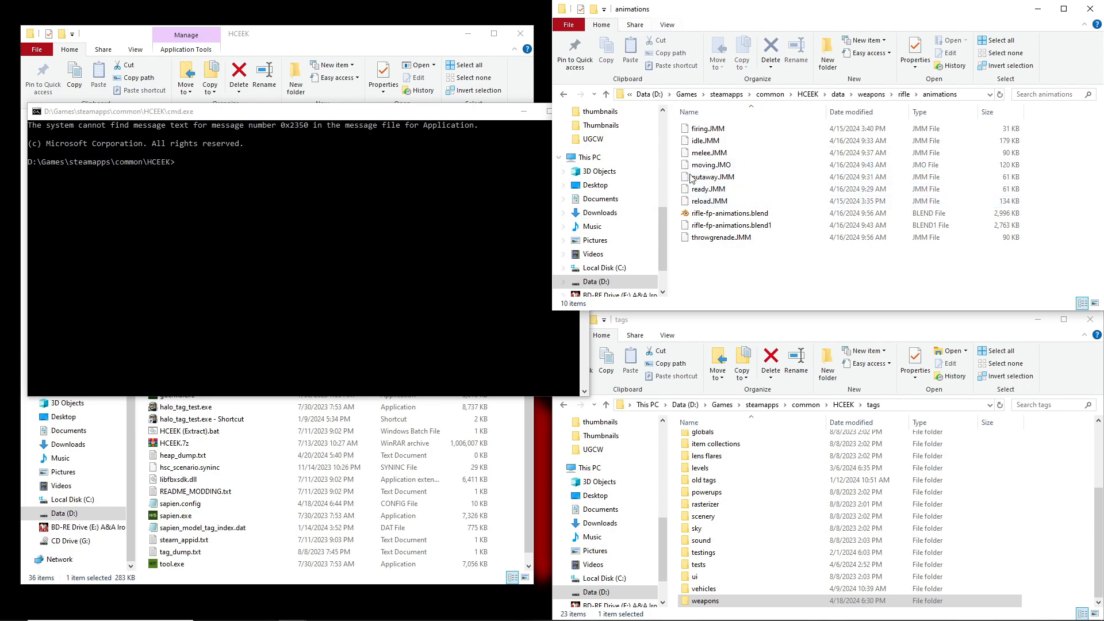
pyautogui.click(308, 114)
pyautogui.moveTo(307, 114); pyautogui.dragTo(313, 118)
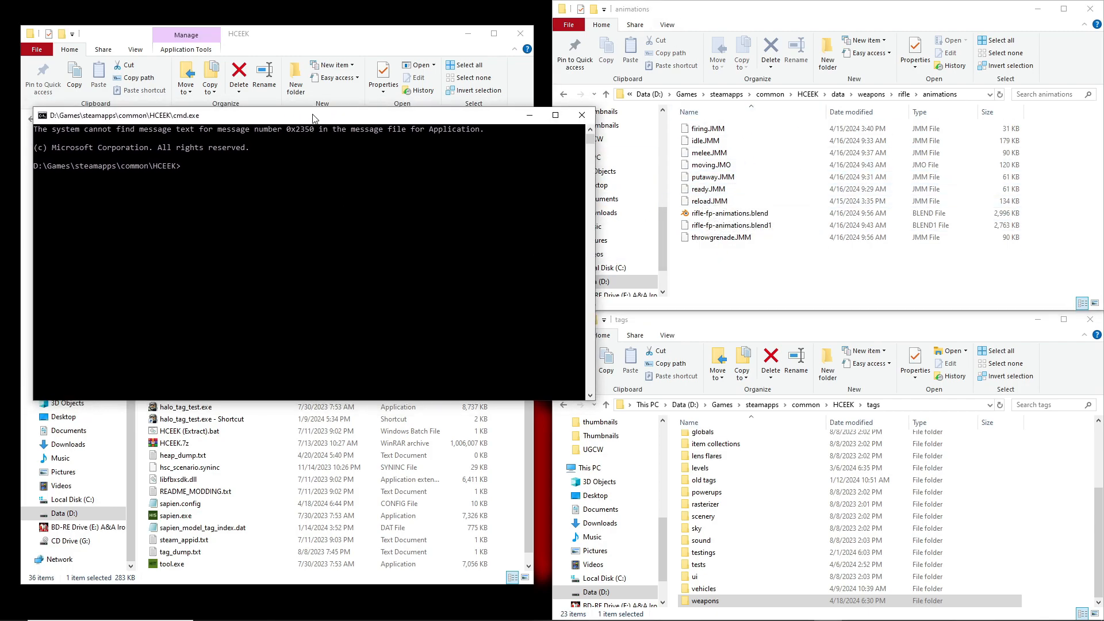
# - Run the command tool animations weapons\rifle to compile the rifle's animations, and close the command prompt
pyautogui.write('tool anim')
pyautogui.press('BackSpace')
pyautogui.press('BackSpace')
pyautogui.press('BackSpace')
pyautogui.write('imations')
pyautogui.write('weapons')
pyautogui.write('rifle')
pyautogui.press('Return')
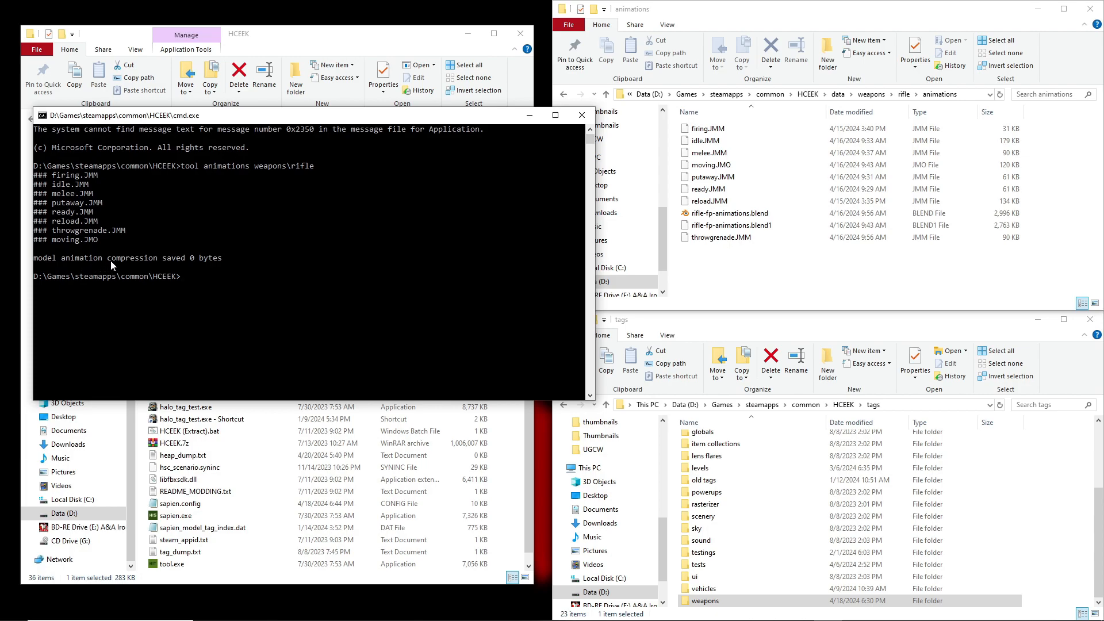
pyautogui.moveTo(306, 120)
pyautogui.mouseDown()
pyautogui.moveTo(320, 131)
pyautogui.moveTo(285, 112)
pyautogui.mouseUp()
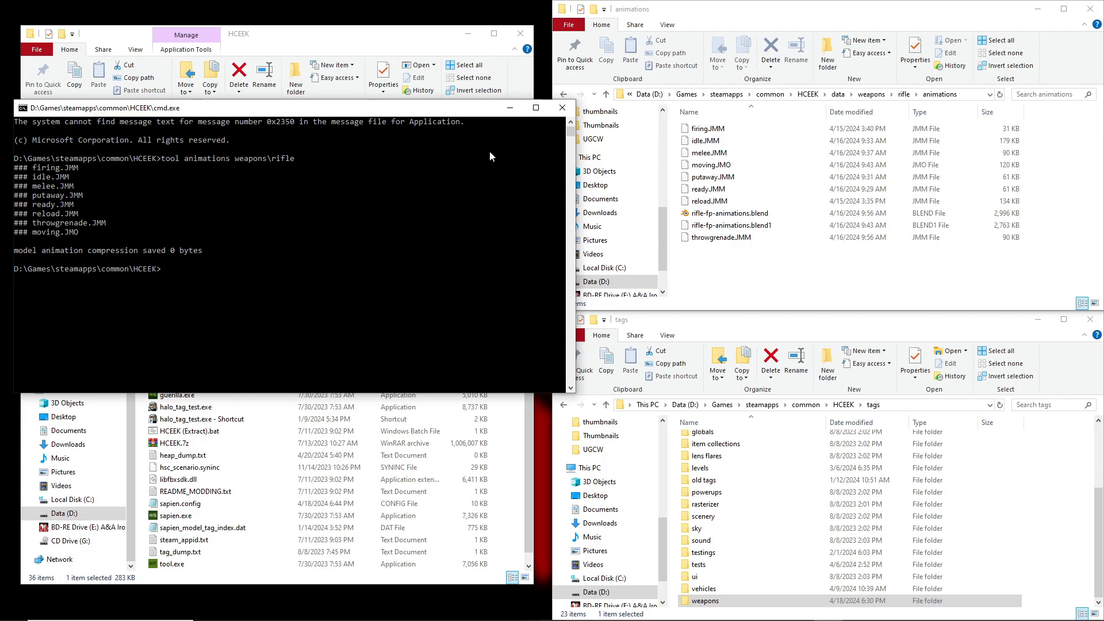
pyautogui.click(561, 108)
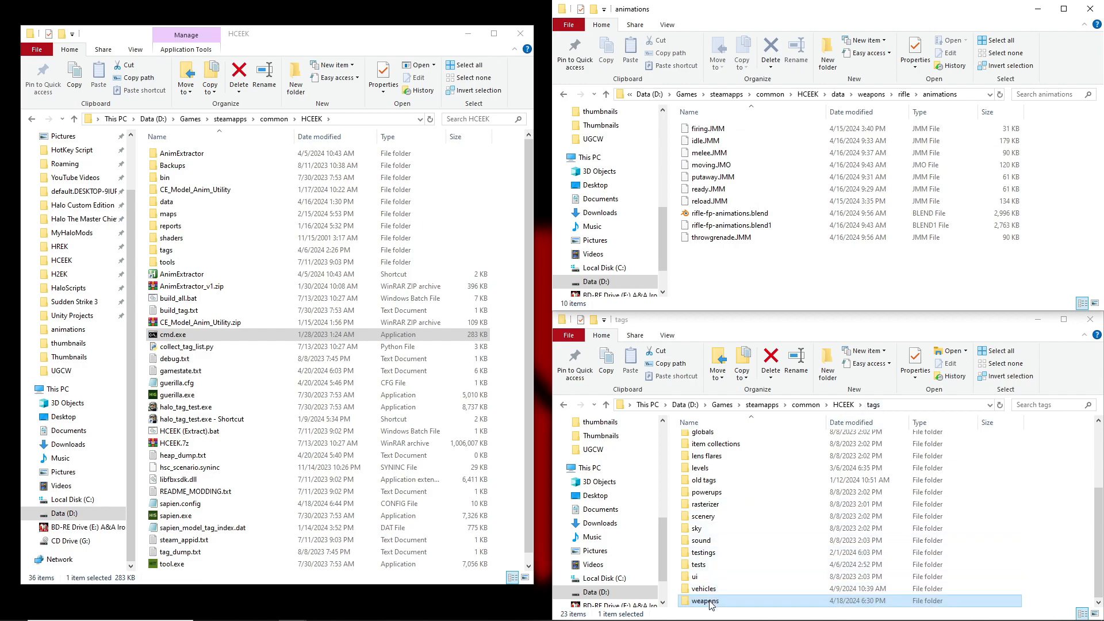
# - Go to the rifle folder under the HCEEK weapons tags and select rifle.model_animations
pyautogui.doubleClick(747, 601)
pyautogui.scroll(-2, 713, 570)
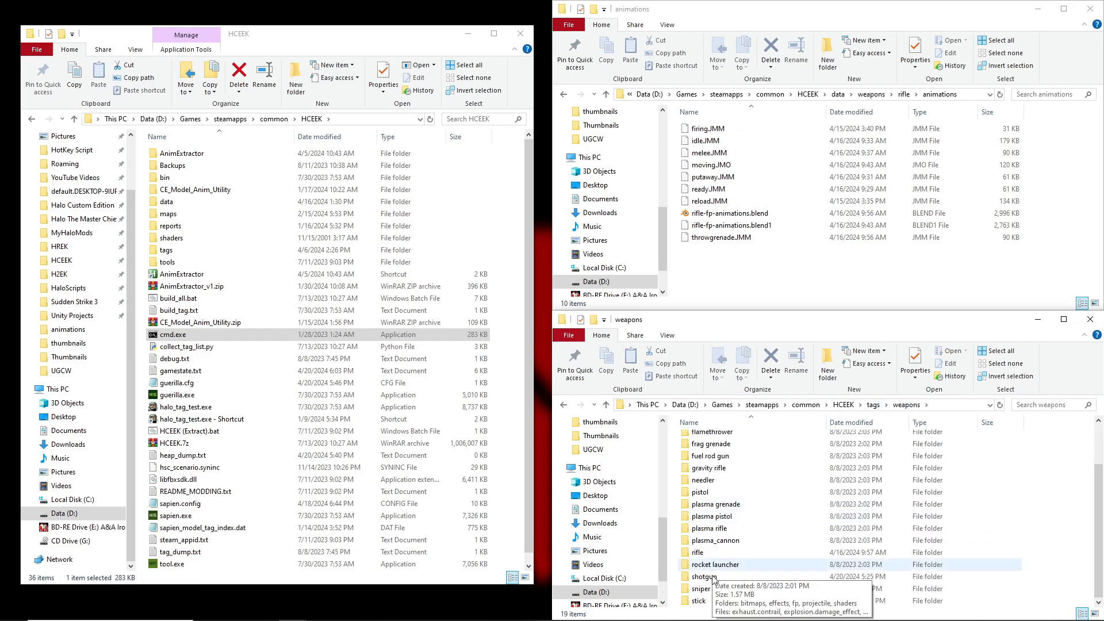
pyautogui.doubleClick(719, 552)
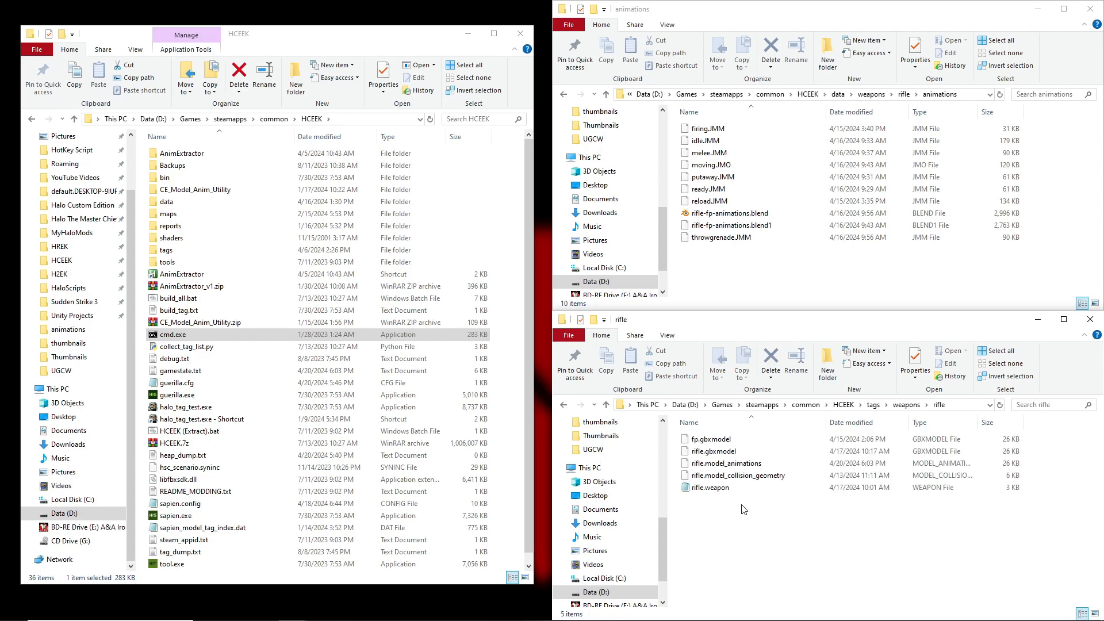
pyautogui.click(712, 466)
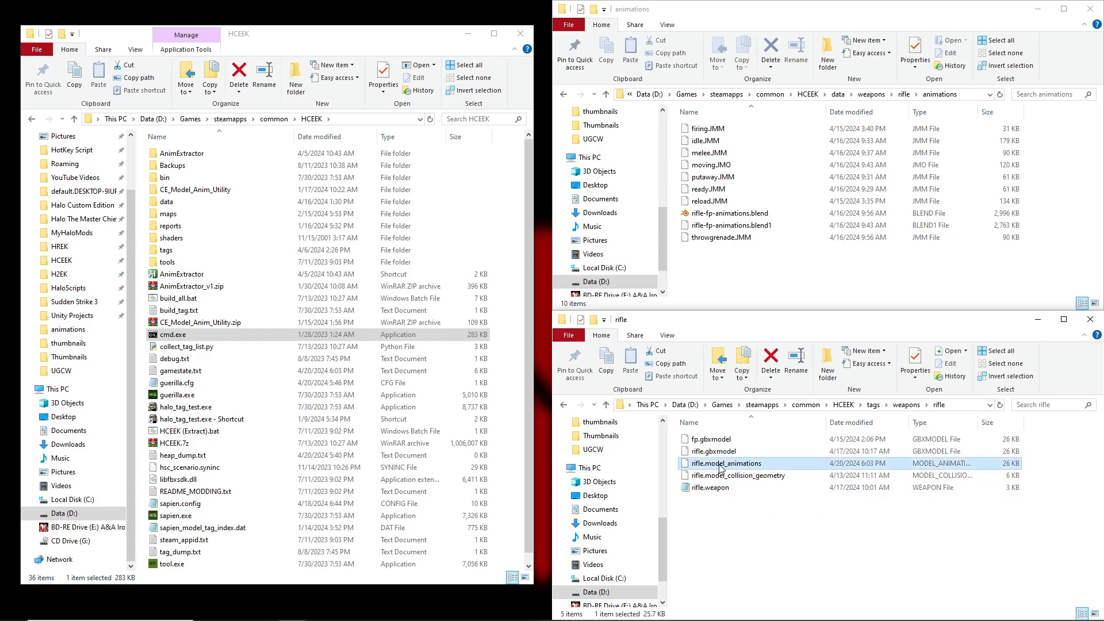
# - Launch guerilla.exe and open the rifle.model_animations tag in it
pyautogui.doubleClick(183, 396)
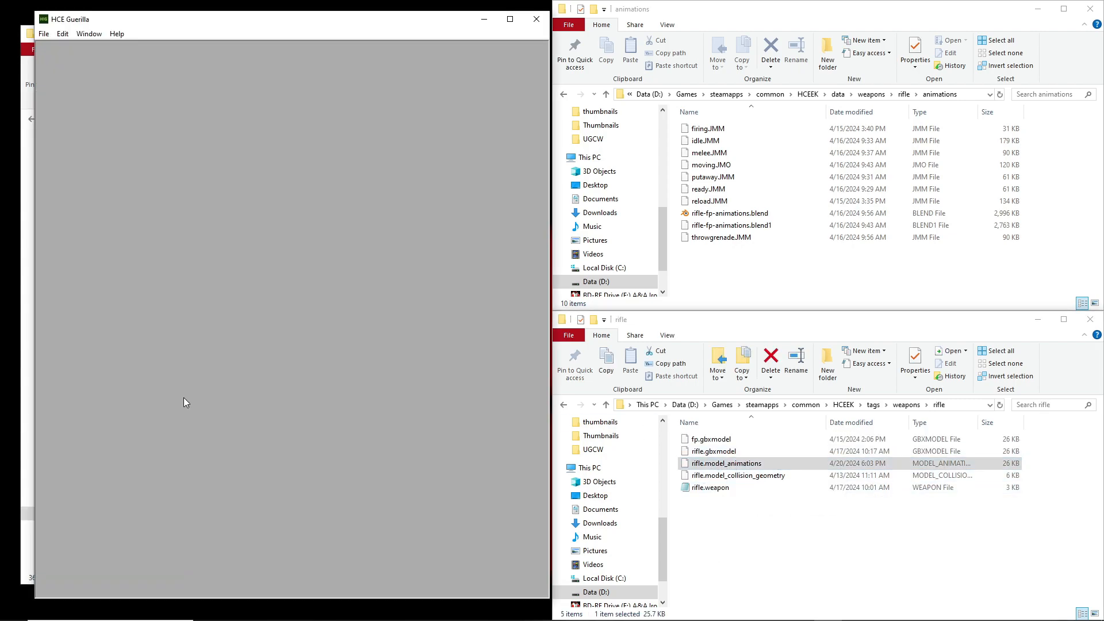
pyautogui.click(799, 523)
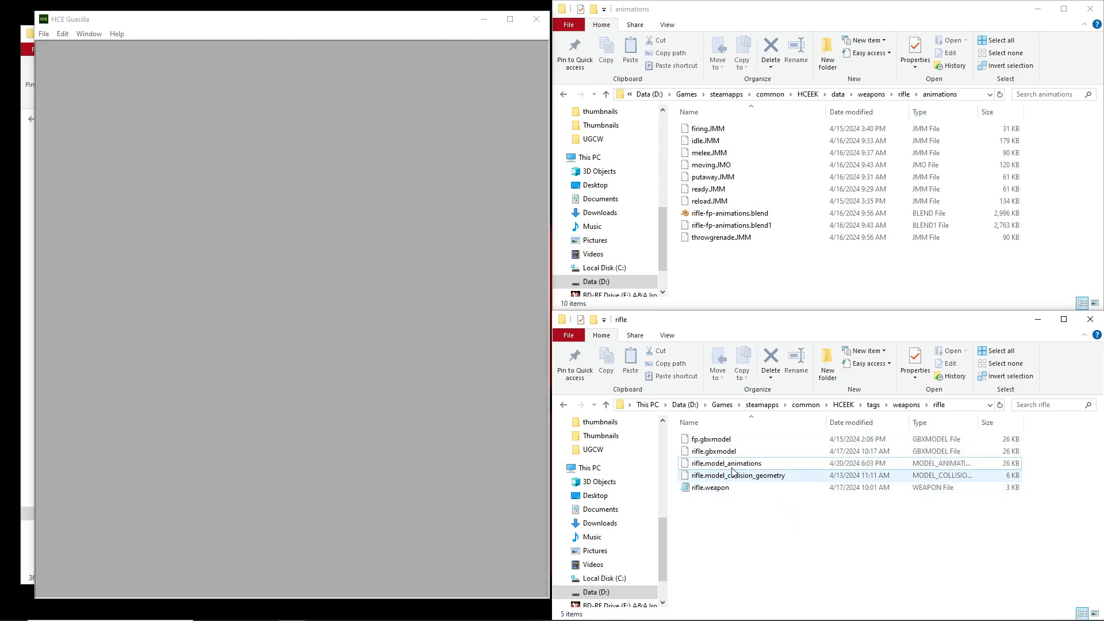
pyautogui.moveTo(742, 467); pyautogui.dragTo(328, 314)
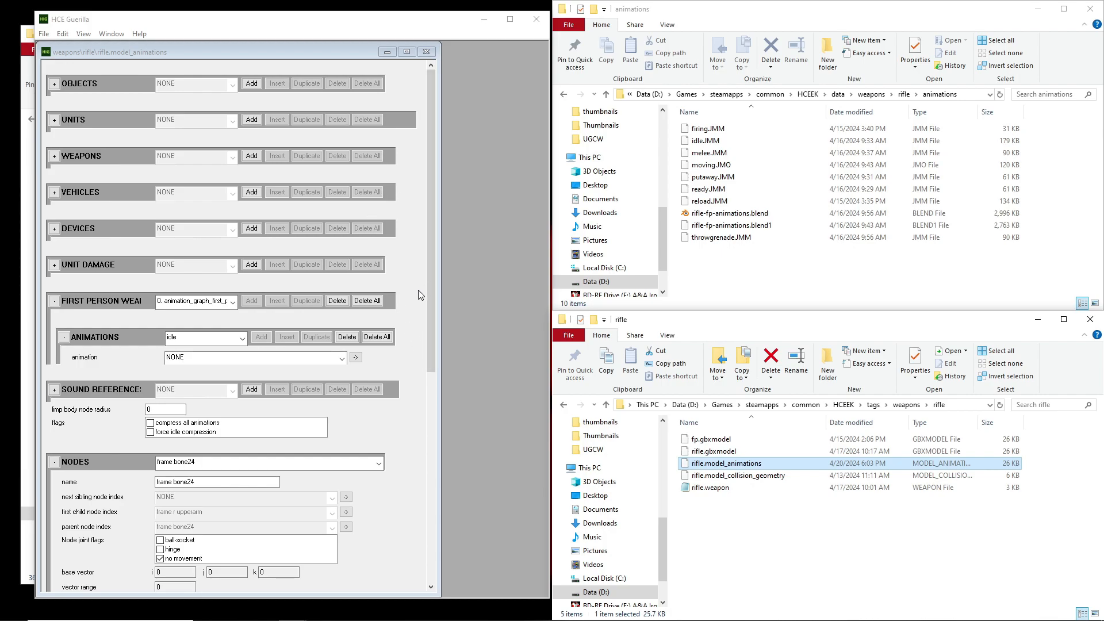
# - Examine the first person weapons block and its animation assignment for idle
pyautogui.scroll(-1, 430, 267)
pyautogui.scroll(1, 429, 268)
pyautogui.click(164, 302)
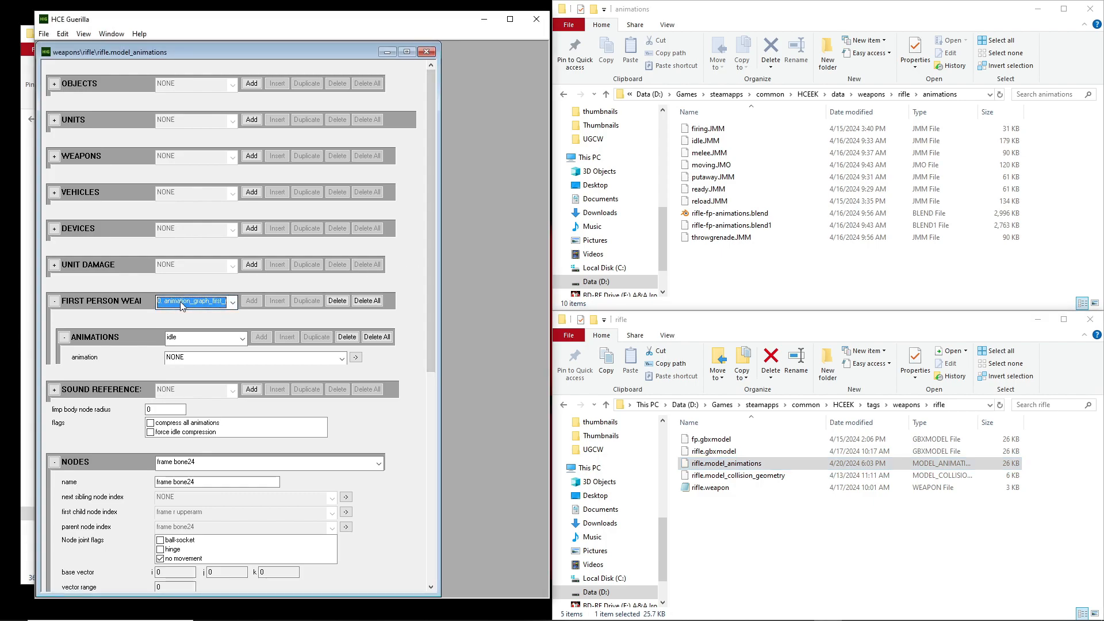
pyautogui.click(262, 360)
pyautogui.click(260, 360)
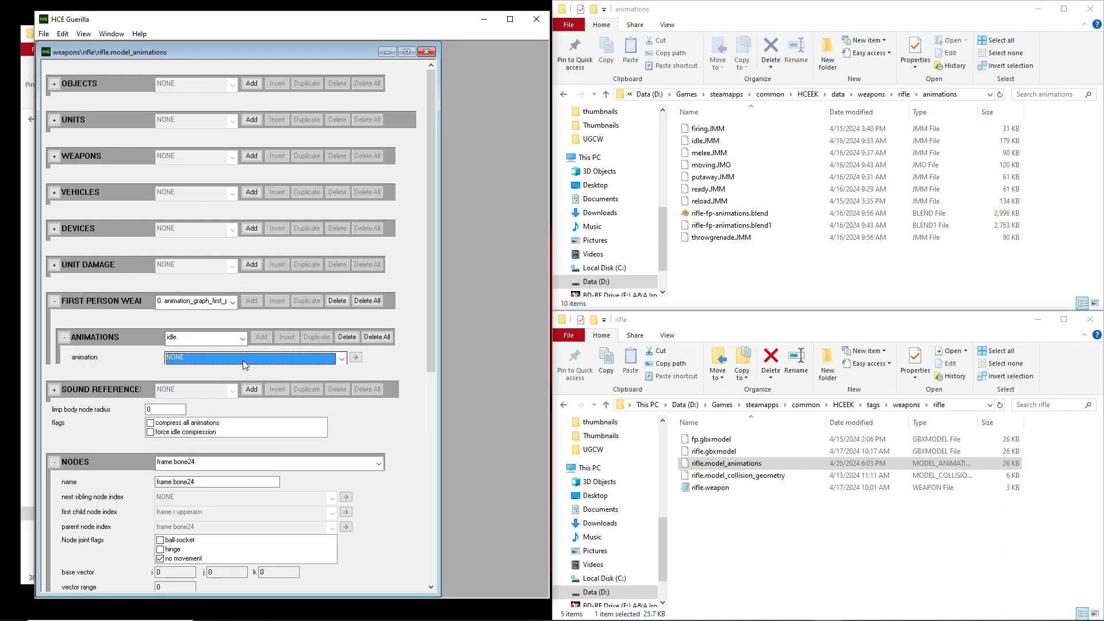
# - Review the compiled animation entries and their properties in the tag's main animations block
pyautogui.scroll(-1, 357, 313)
pyautogui.scroll(-5, 413, 299)
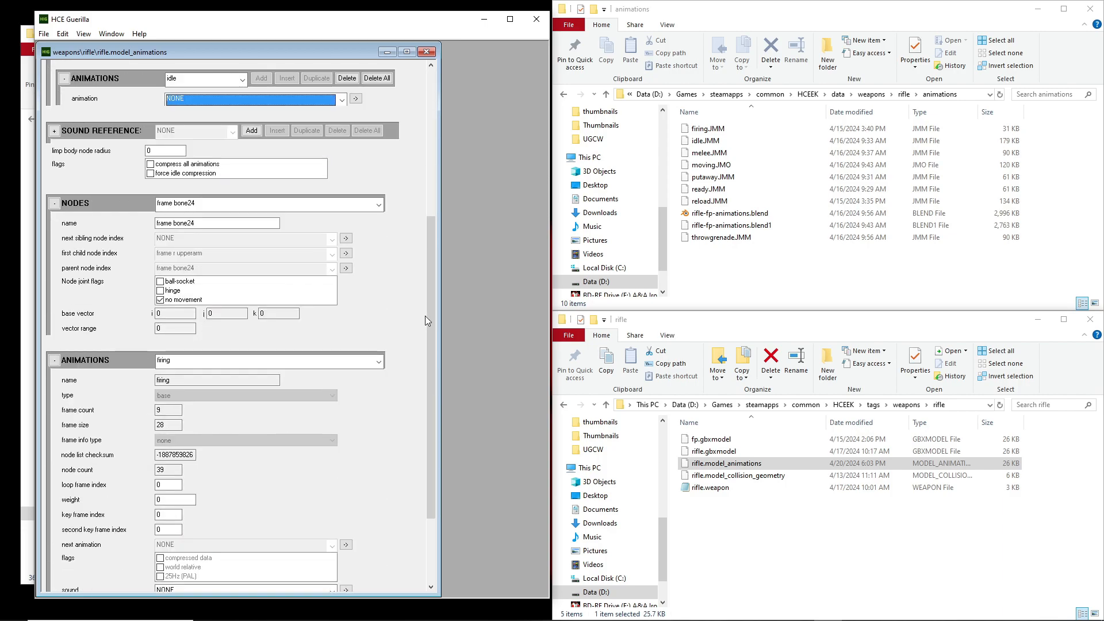
pyautogui.scroll(-3, 423, 316)
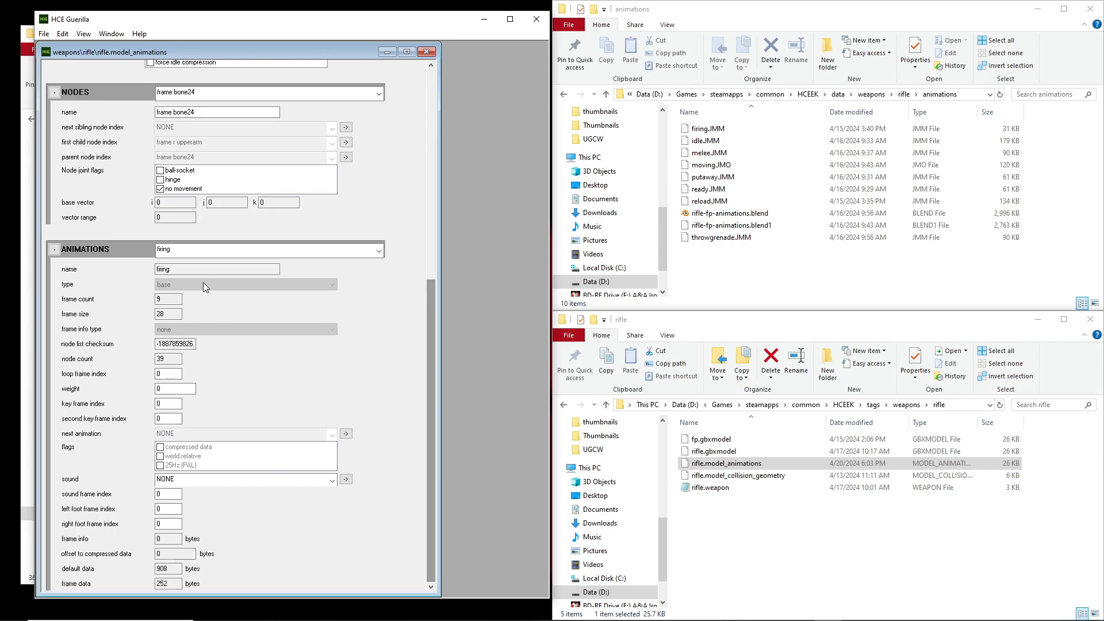
pyautogui.click(202, 254)
pyautogui.click(202, 257)
pyautogui.press('Down')
pyautogui.press('Down')
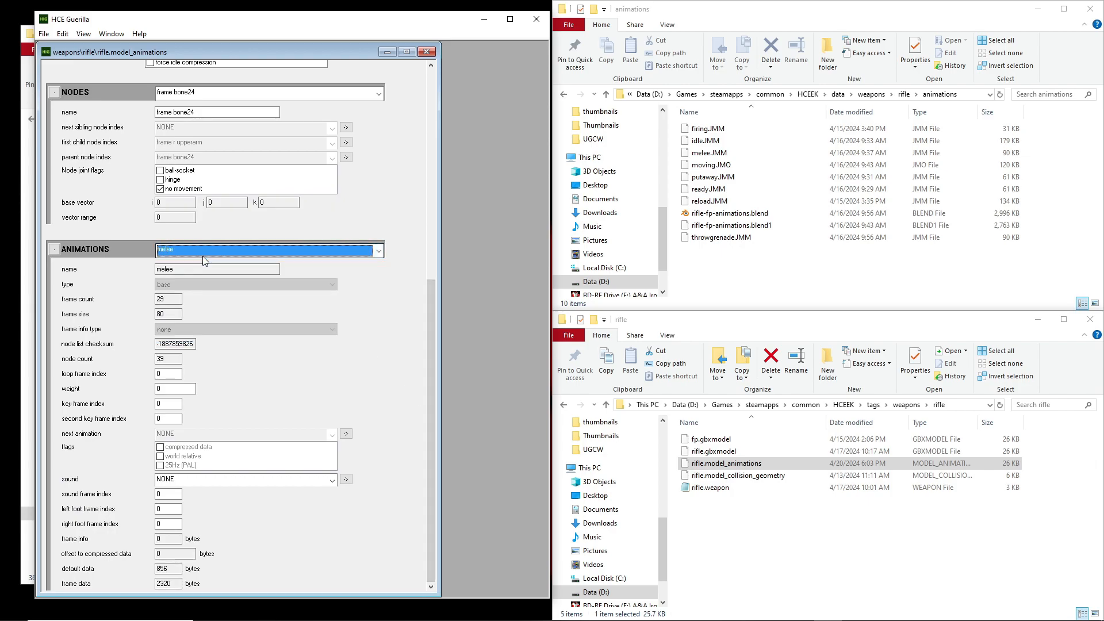
pyautogui.press('Down')
pyautogui.press('Up')
pyautogui.scroll(2, 210, 247)
pyautogui.scroll(-3, 209, 248)
pyautogui.scroll(-4, 211, 250)
pyautogui.scroll(7, 210, 253)
pyautogui.scroll(-7, 212, 249)
pyautogui.scroll(7, 212, 249)
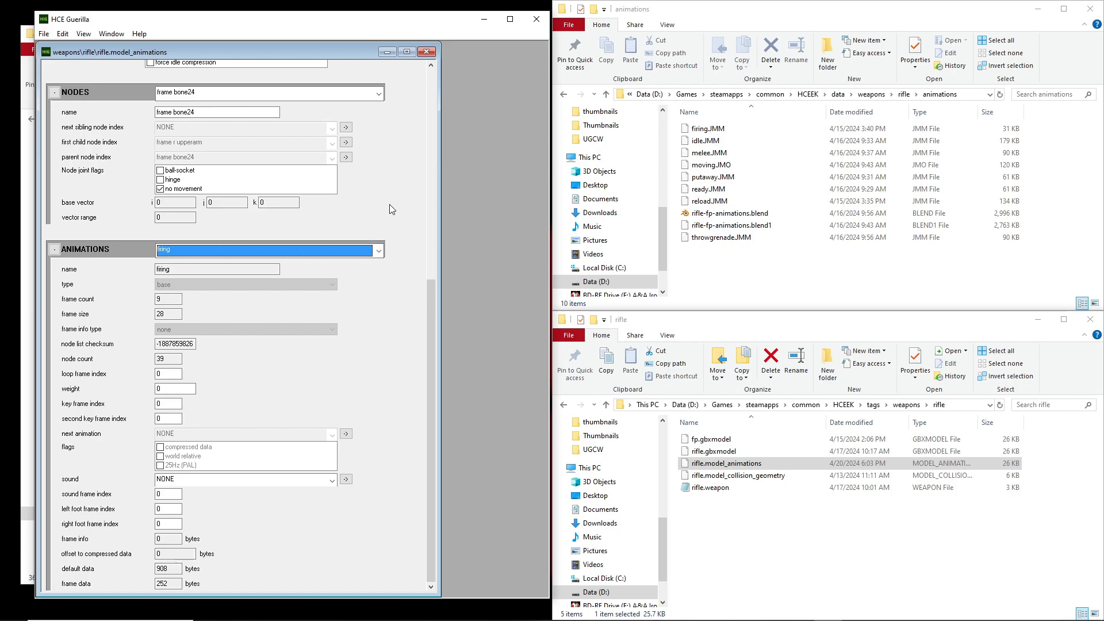
# - Examine the list of bones in the tag's nodes block
pyautogui.scroll(3, 388, 205)
pyautogui.click(207, 224)
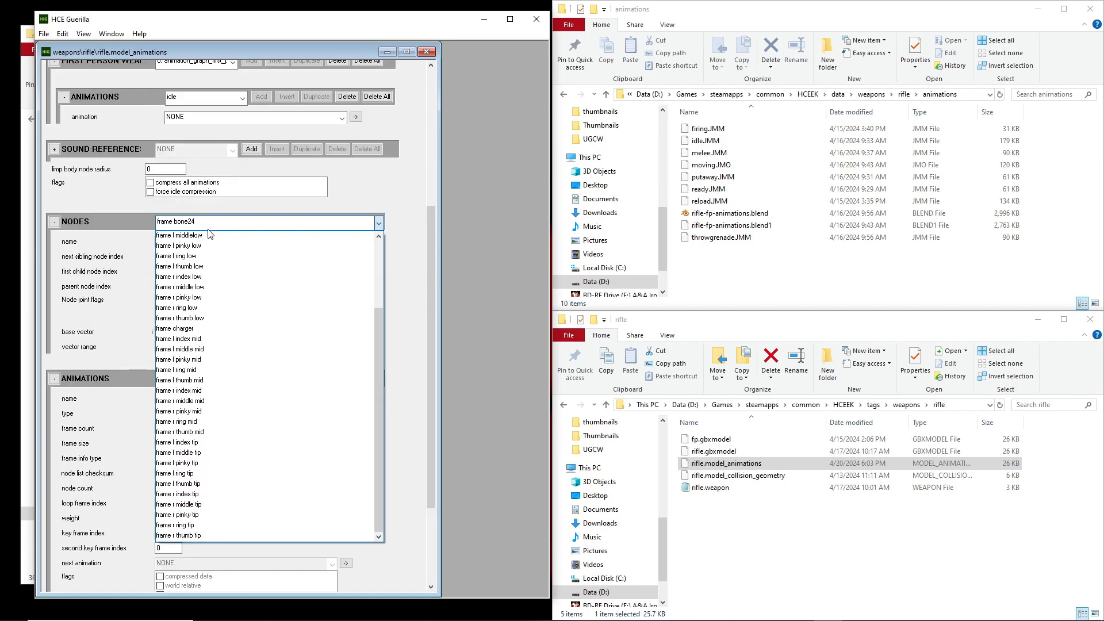
pyautogui.click(210, 235)
# - Examine the animation slots available under the first person weapons block
pyautogui.scroll(5, 388, 285)
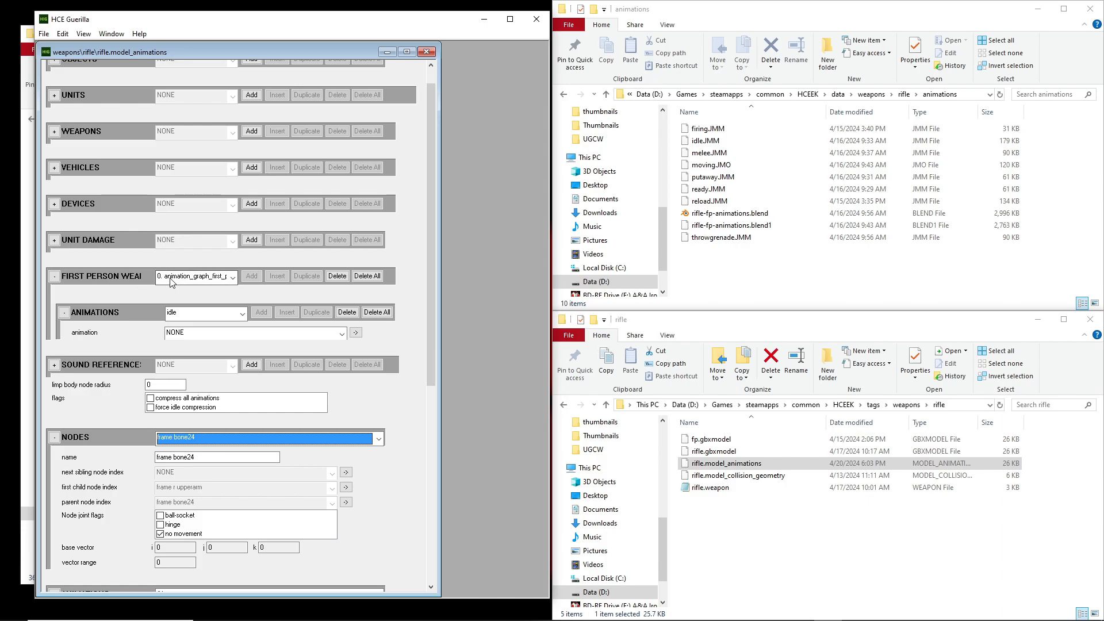
pyautogui.click(256, 279)
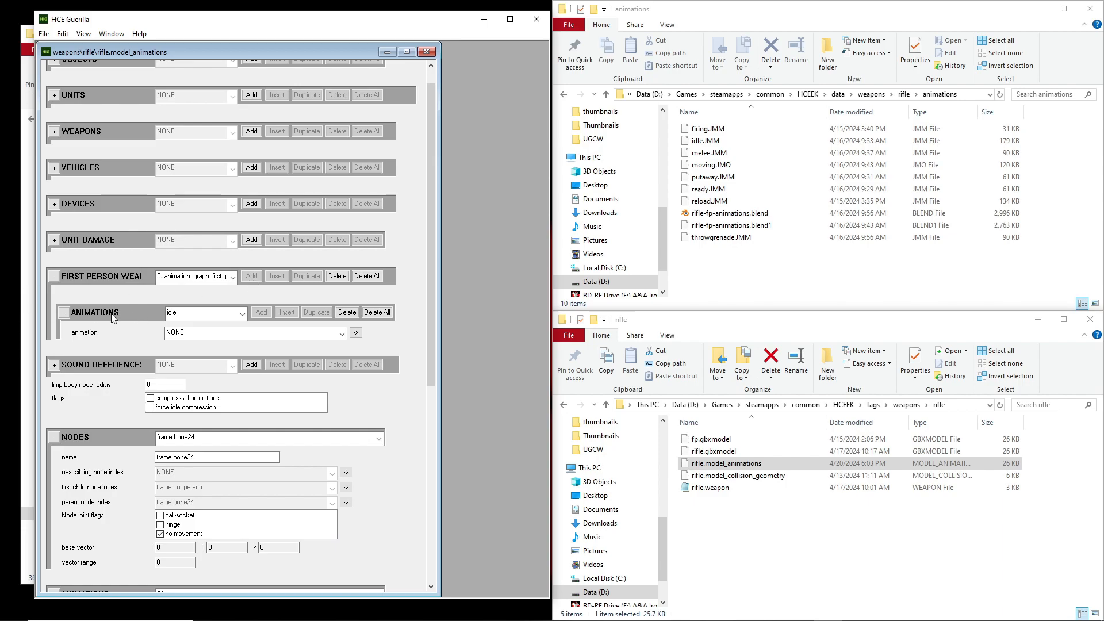
pyautogui.click(64, 313)
pyautogui.click(64, 313)
pyautogui.click(225, 314)
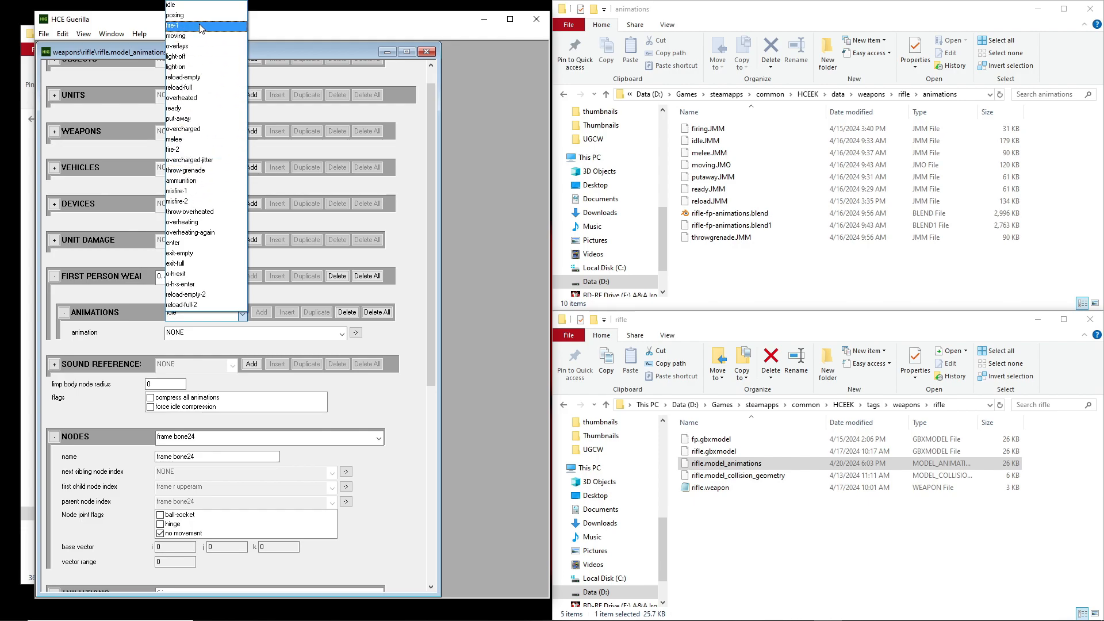
pyautogui.click(132, 309)
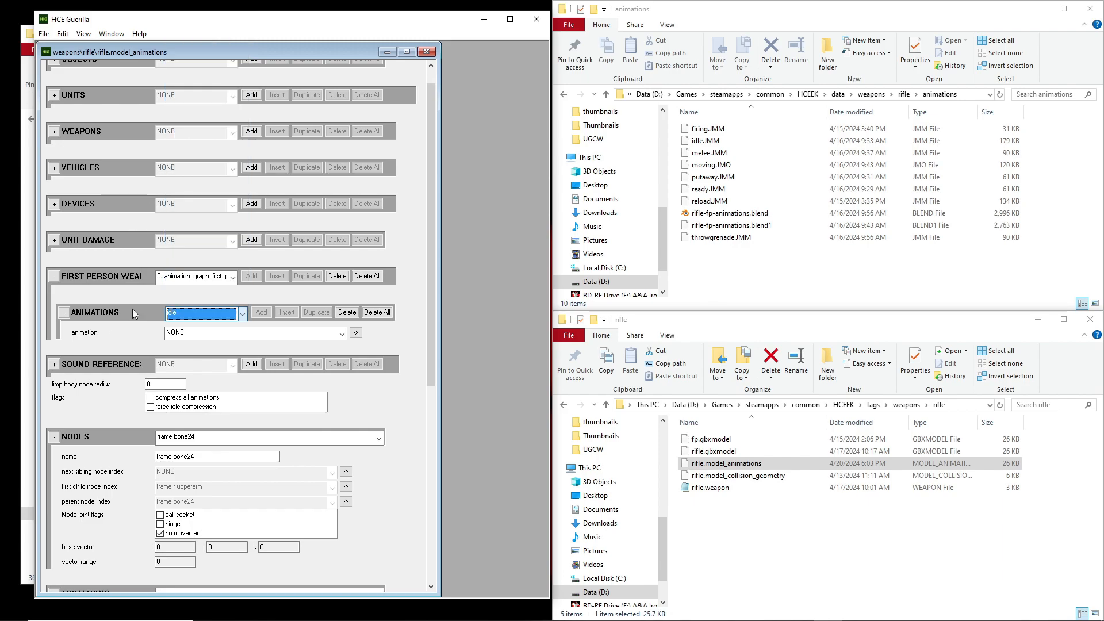
# - Assign the idle animation to the first-person idle slot and the firing animation to the fire-1 slot
pyautogui.click(178, 336)
pyautogui.click(179, 369)
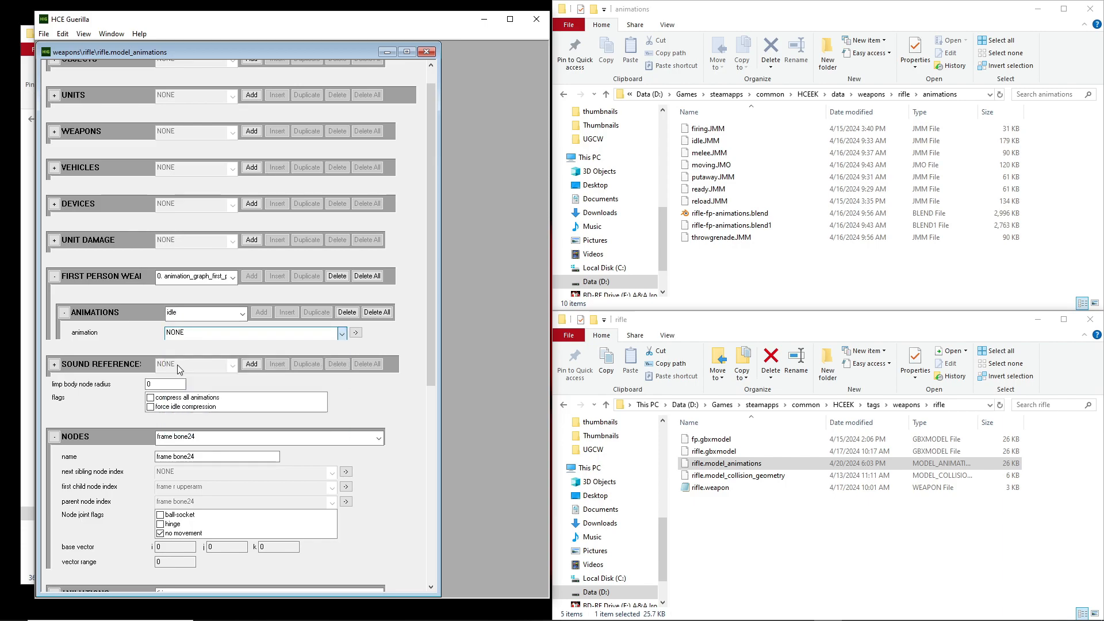
pyautogui.click(198, 315)
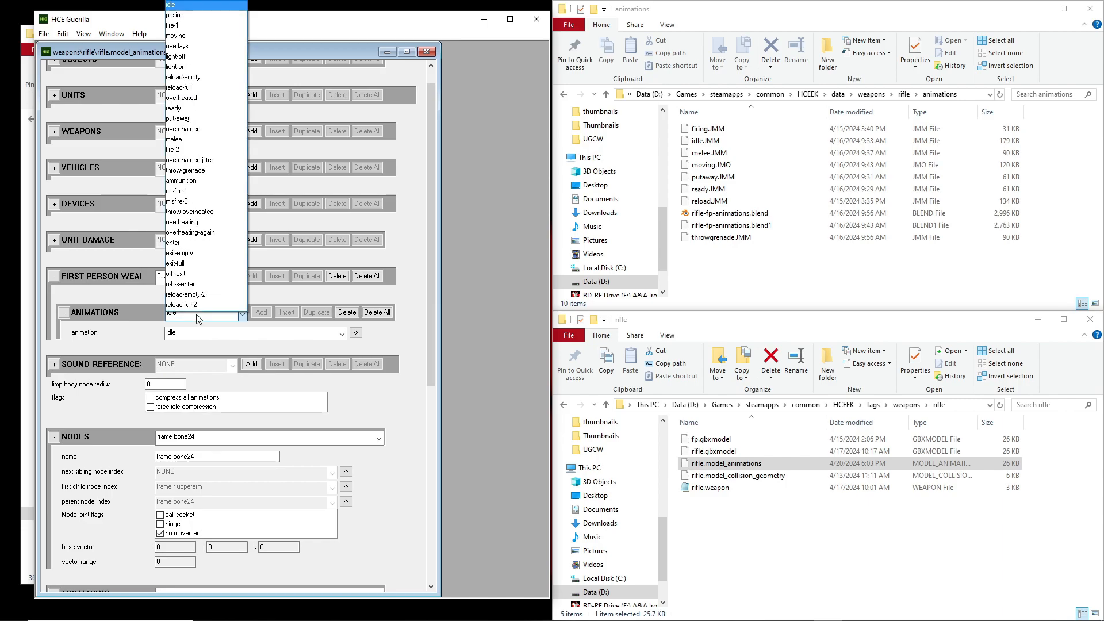
pyautogui.click(189, 25)
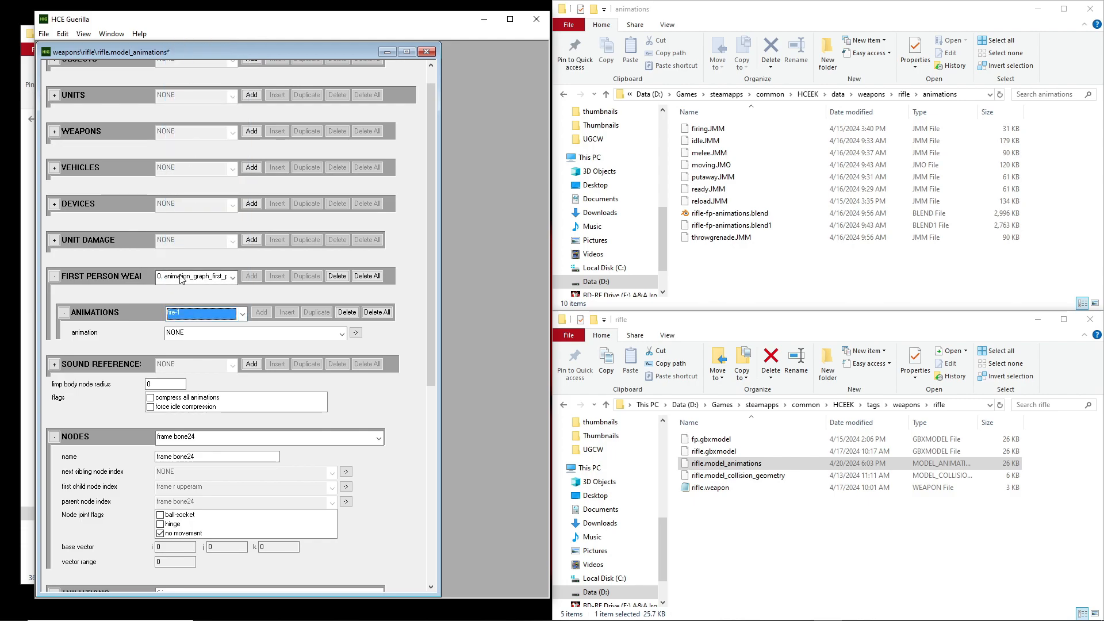
pyautogui.click(184, 332)
pyautogui.click(179, 358)
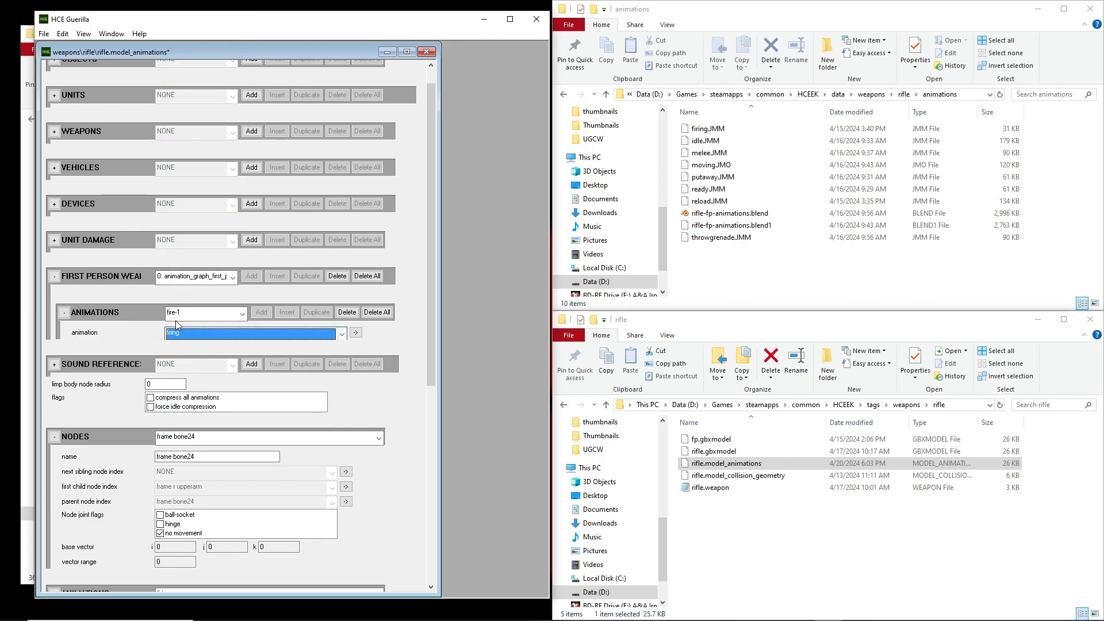
# - Assign the moving animation to the moving slot under the first person weapons block
pyautogui.click(241, 313)
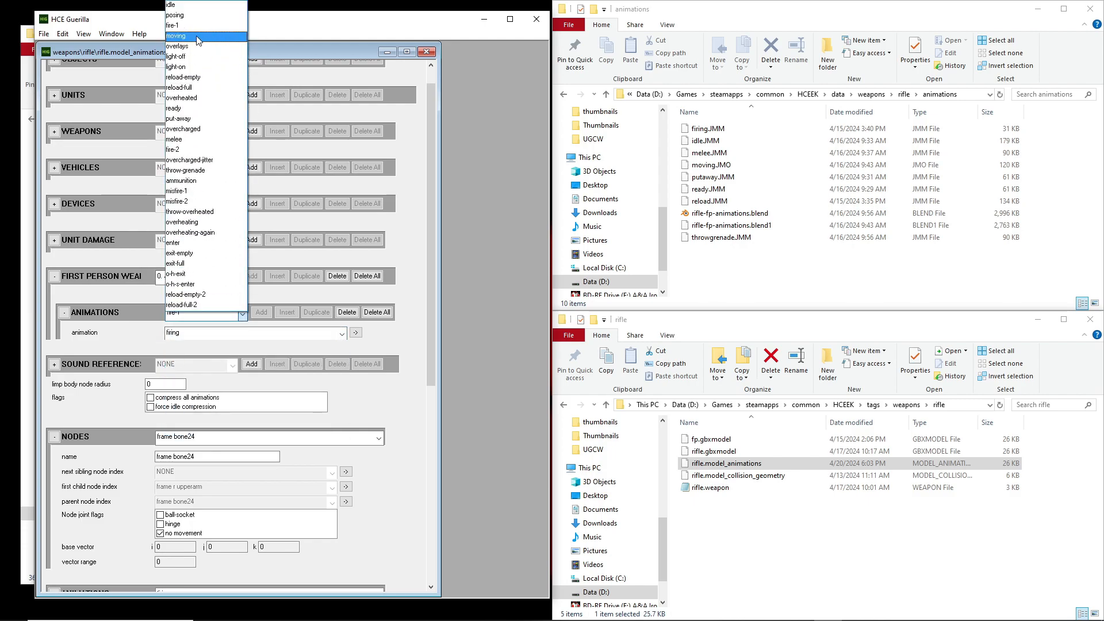
pyautogui.click(210, 35)
pyautogui.click(189, 333)
pyautogui.click(184, 389)
# - Assign the reload animation to both the reload-empty and reload-full first-person slots
pyautogui.click(241, 313)
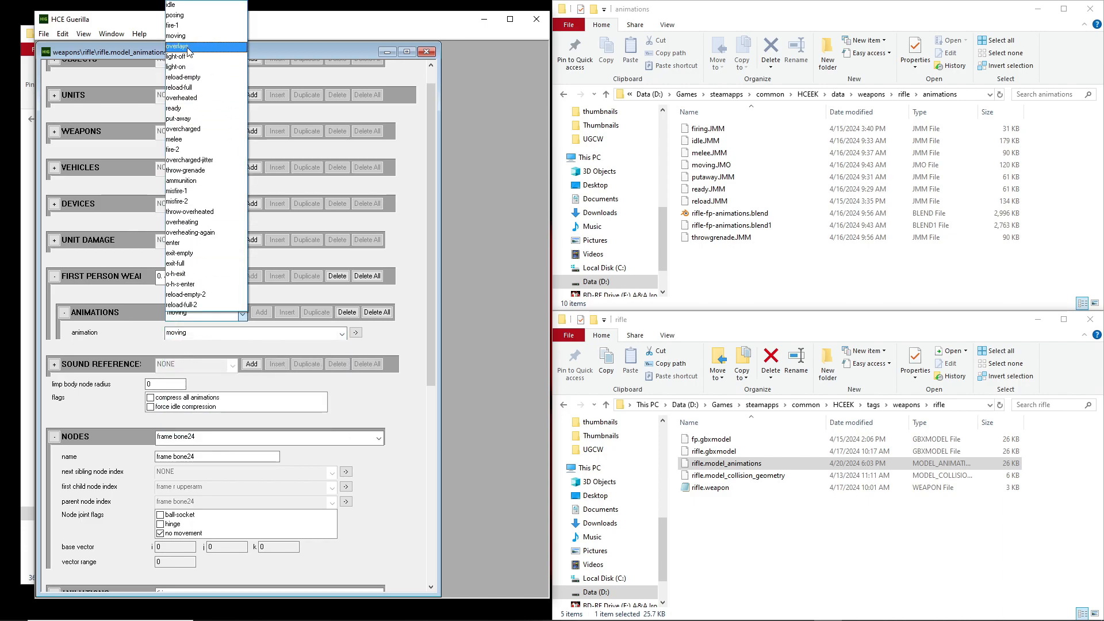
pyautogui.click(200, 79)
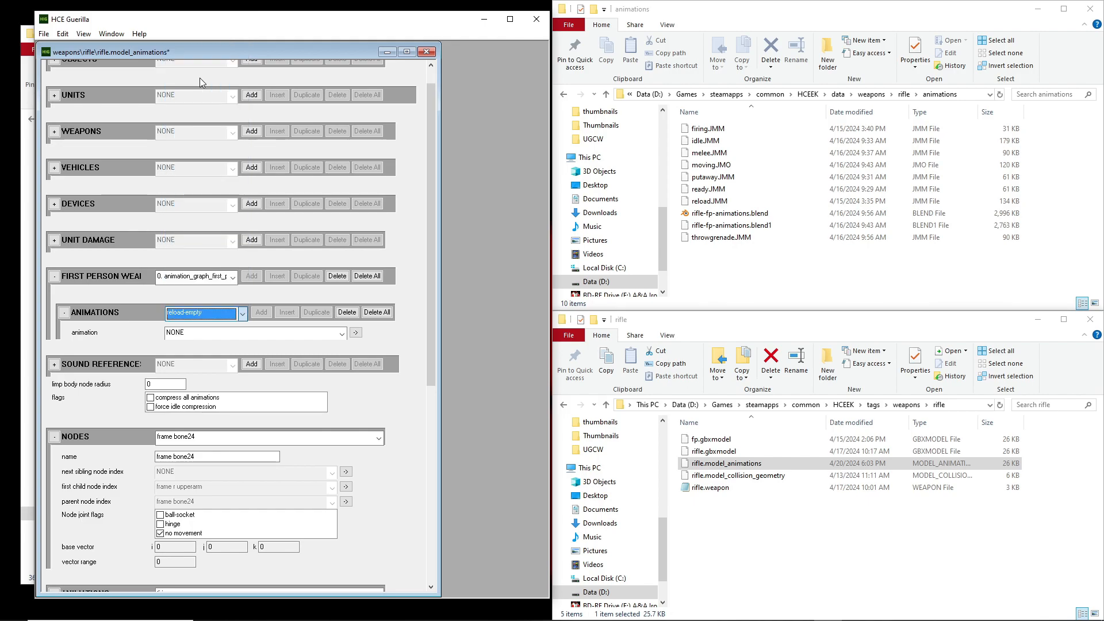
pyautogui.click(183, 335)
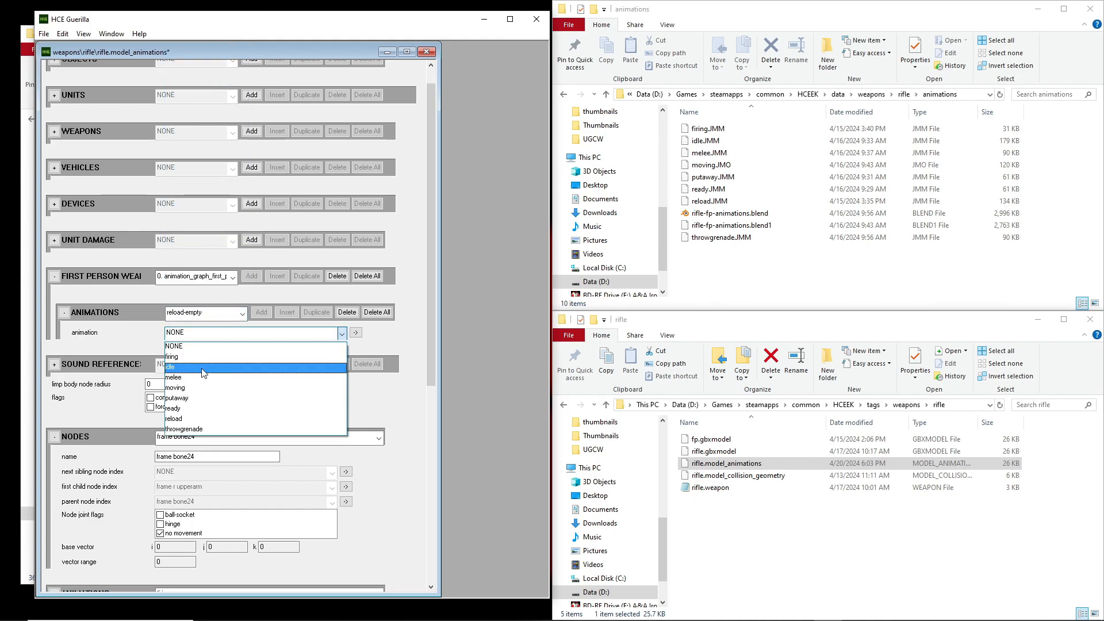
pyautogui.click(189, 419)
pyautogui.click(190, 316)
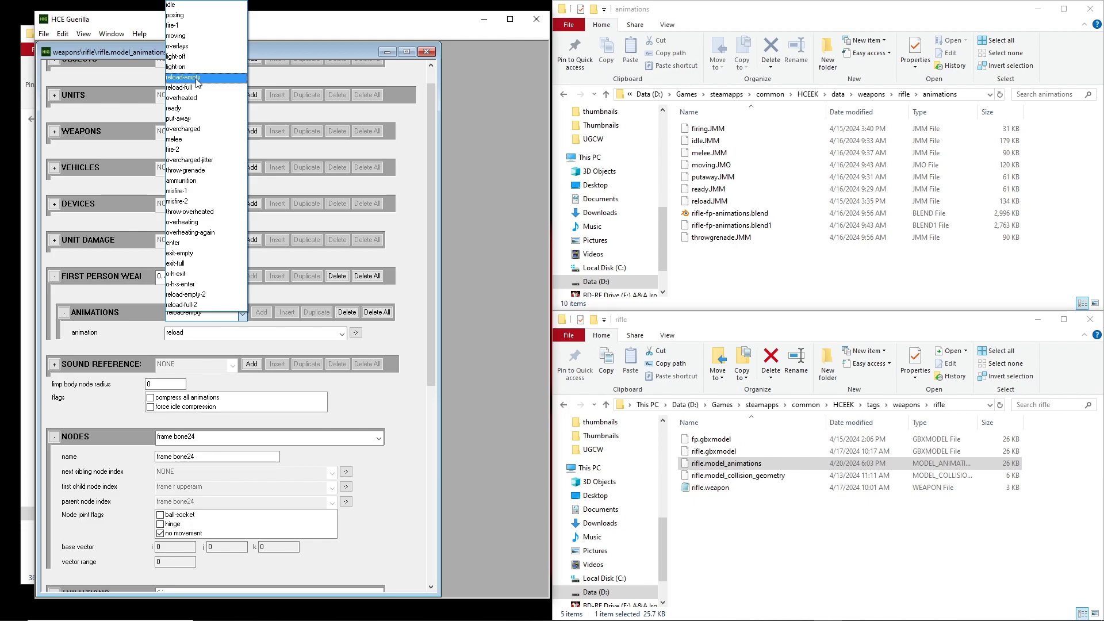
pyautogui.click(195, 88)
pyautogui.click(207, 333)
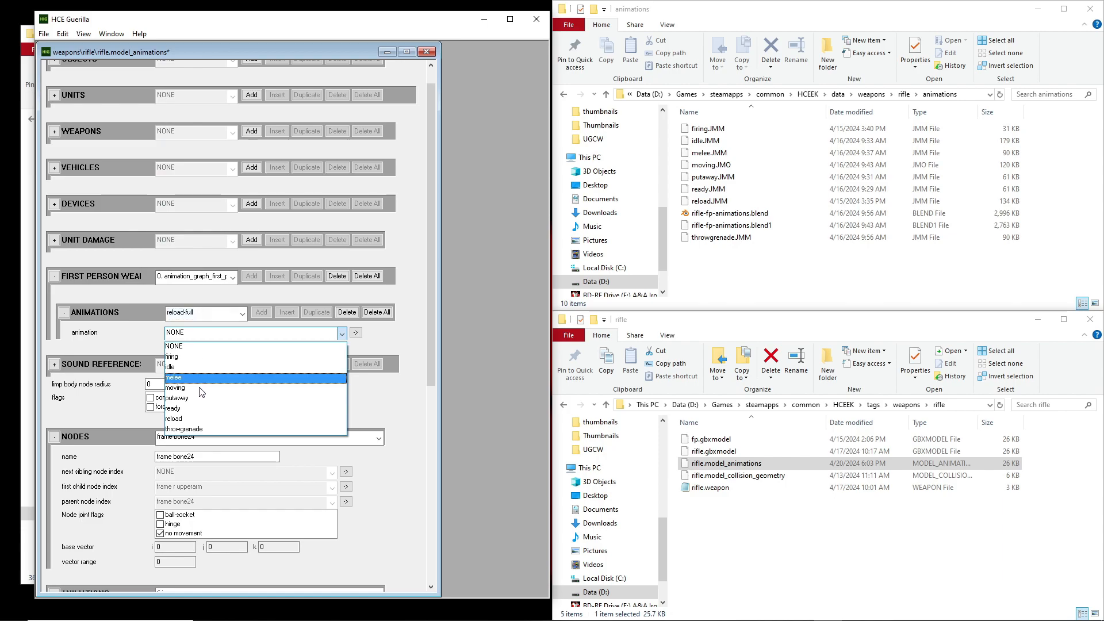
pyautogui.click(196, 419)
pyautogui.scroll(-1, 195, 319)
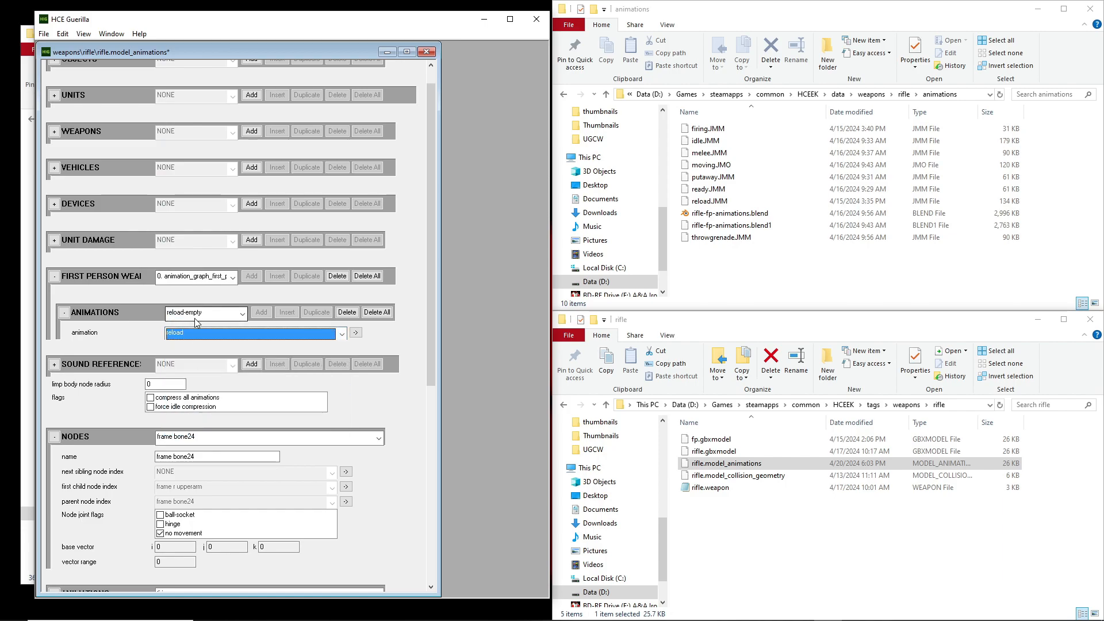
# - Assign the putaway animation to the put-away slot and the melee animation to the melee slot
pyautogui.click(196, 313)
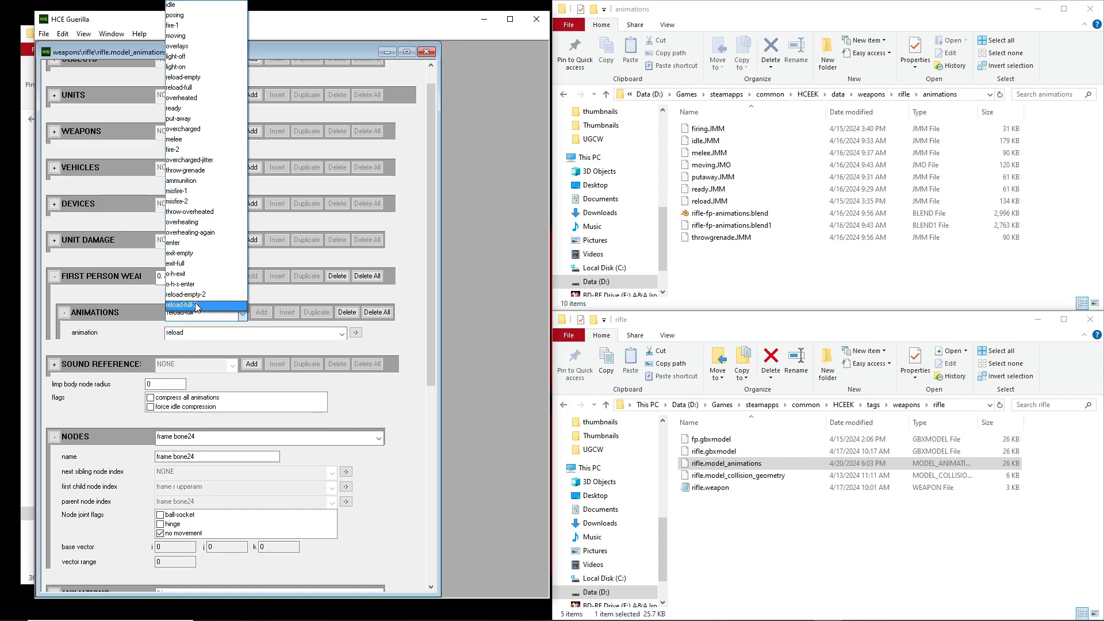
pyautogui.click(195, 317)
pyautogui.click(189, 317)
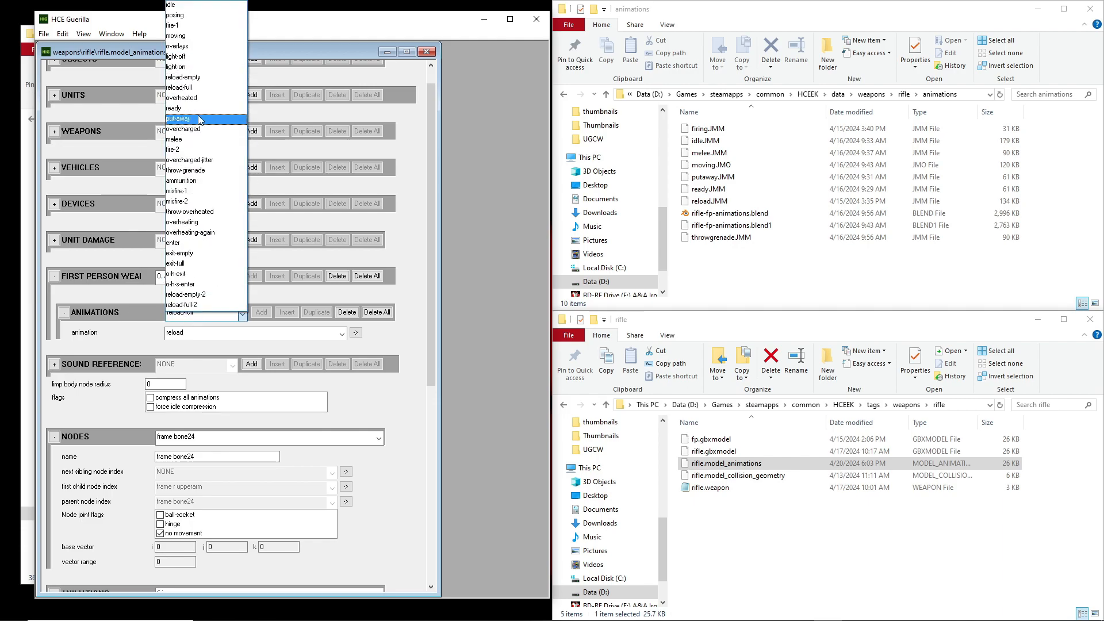
pyautogui.click(195, 119)
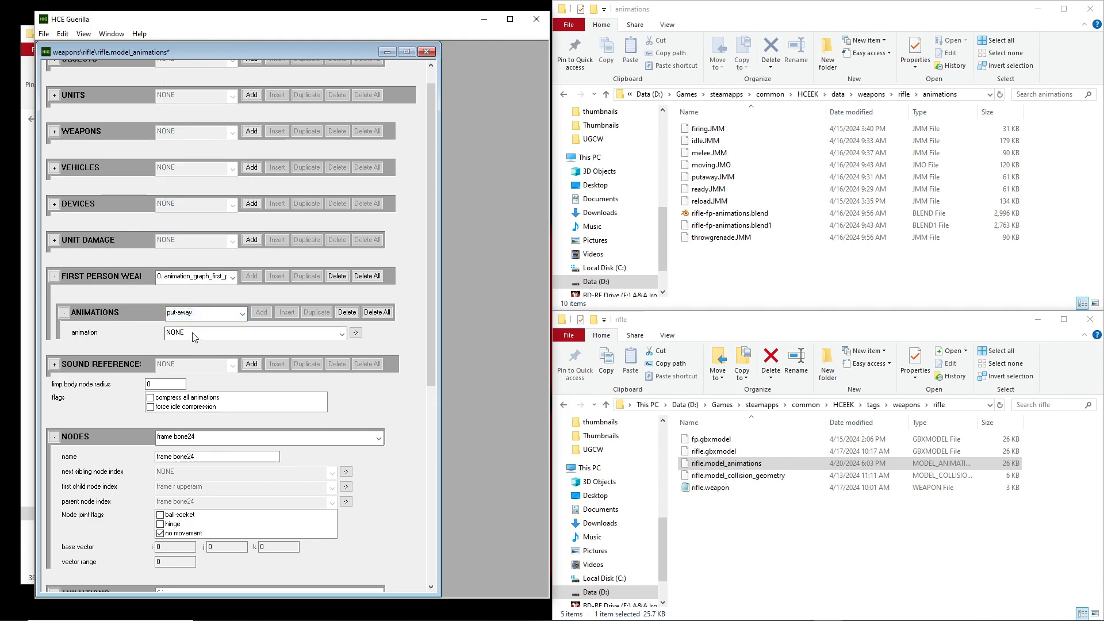
pyautogui.click(194, 338)
pyautogui.click(185, 401)
pyautogui.click(198, 317)
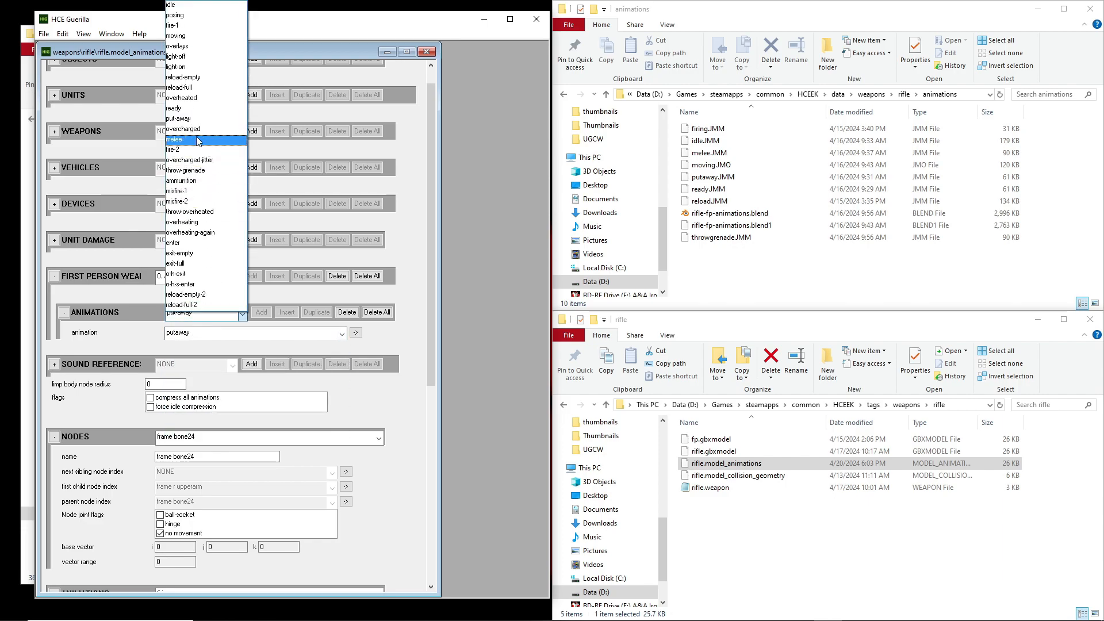
pyautogui.click(198, 141)
pyautogui.click(188, 335)
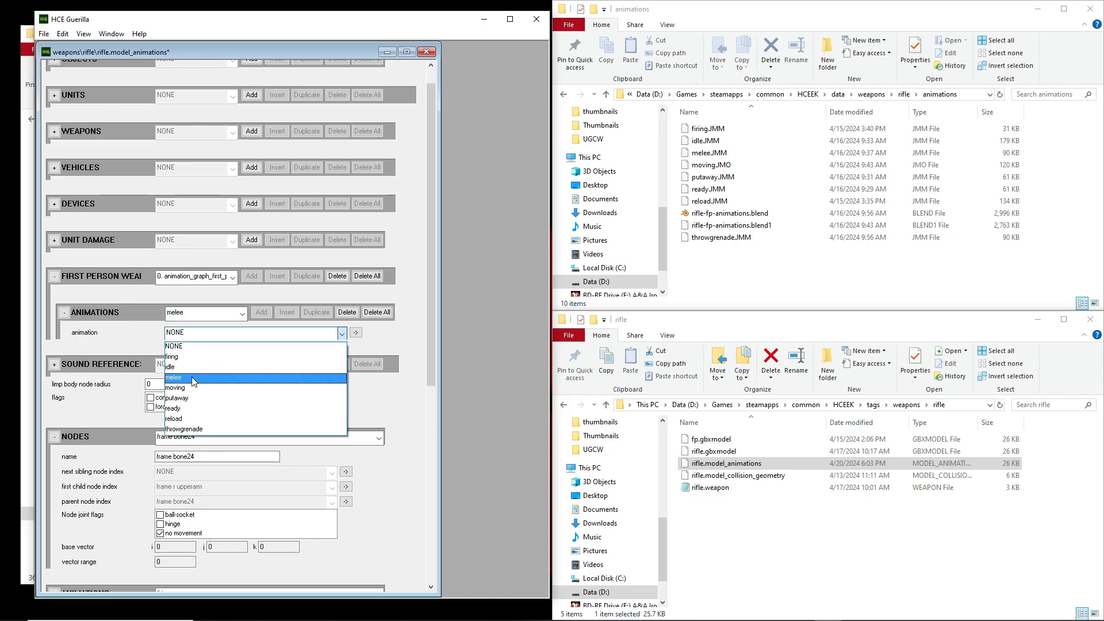
pyautogui.click(195, 378)
# - Assign the reload animation to the throw-grenade slot in the first-person animations block
pyautogui.click(197, 316)
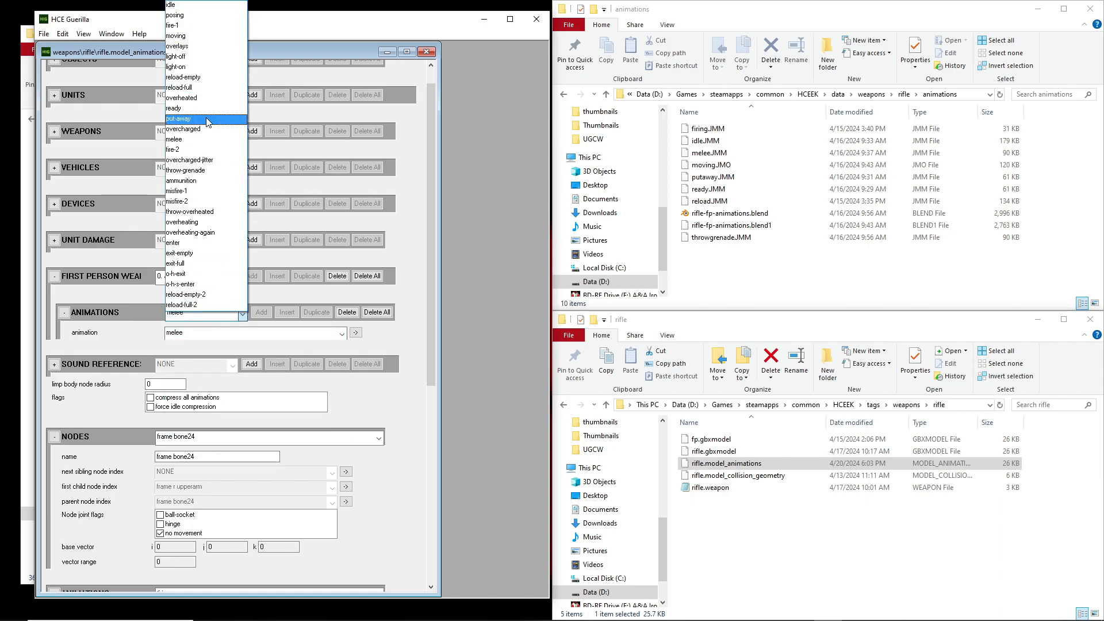
pyautogui.click(199, 212)
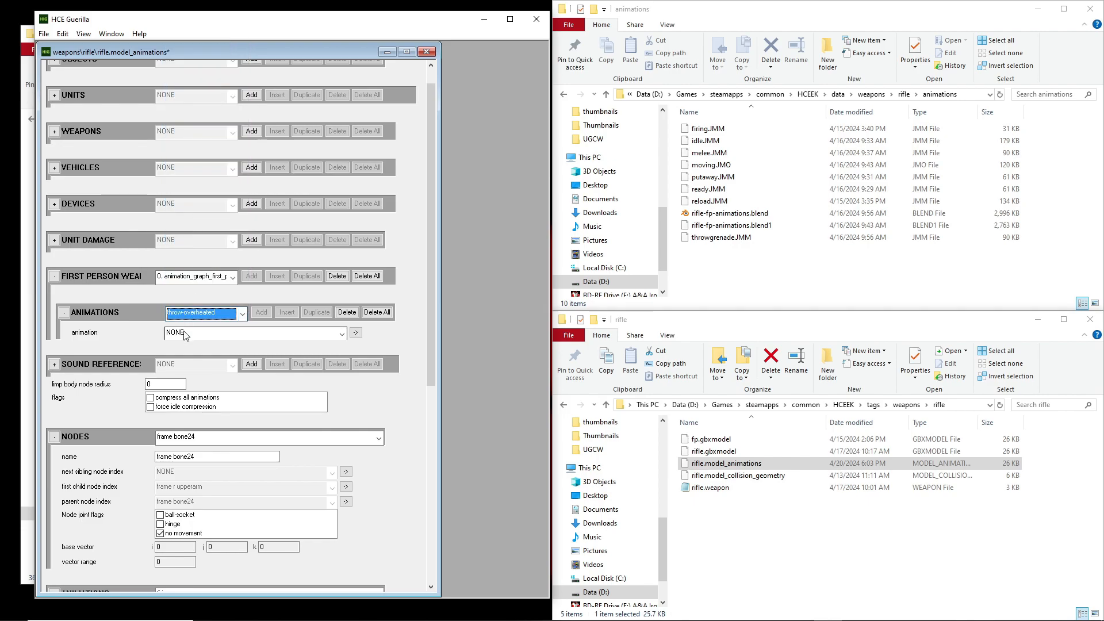
pyautogui.click(198, 314)
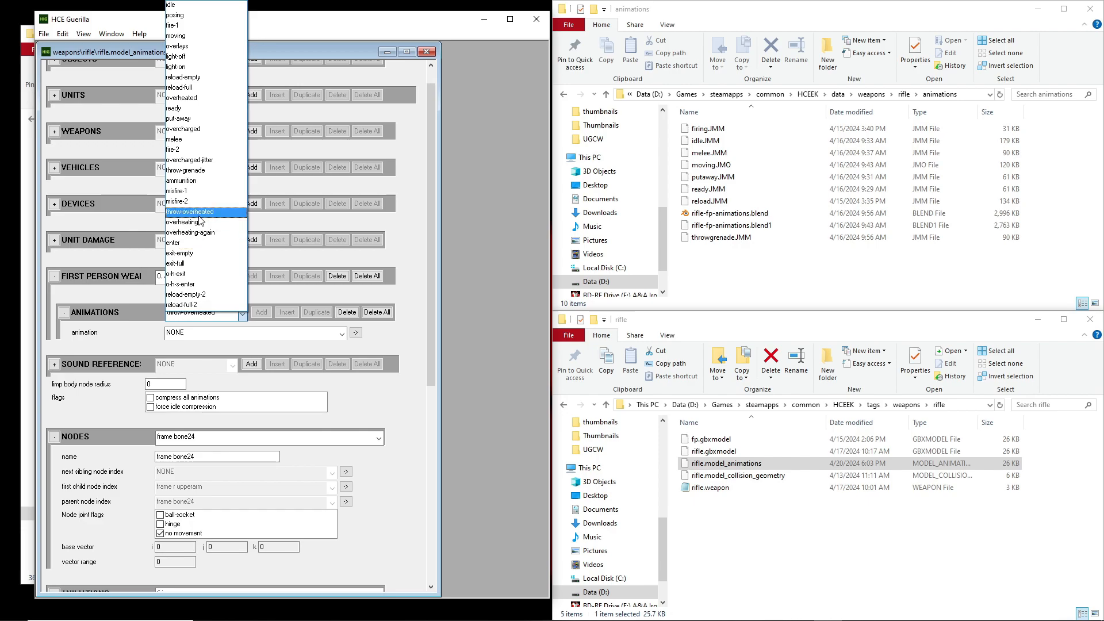
pyautogui.click(190, 170)
pyautogui.click(194, 335)
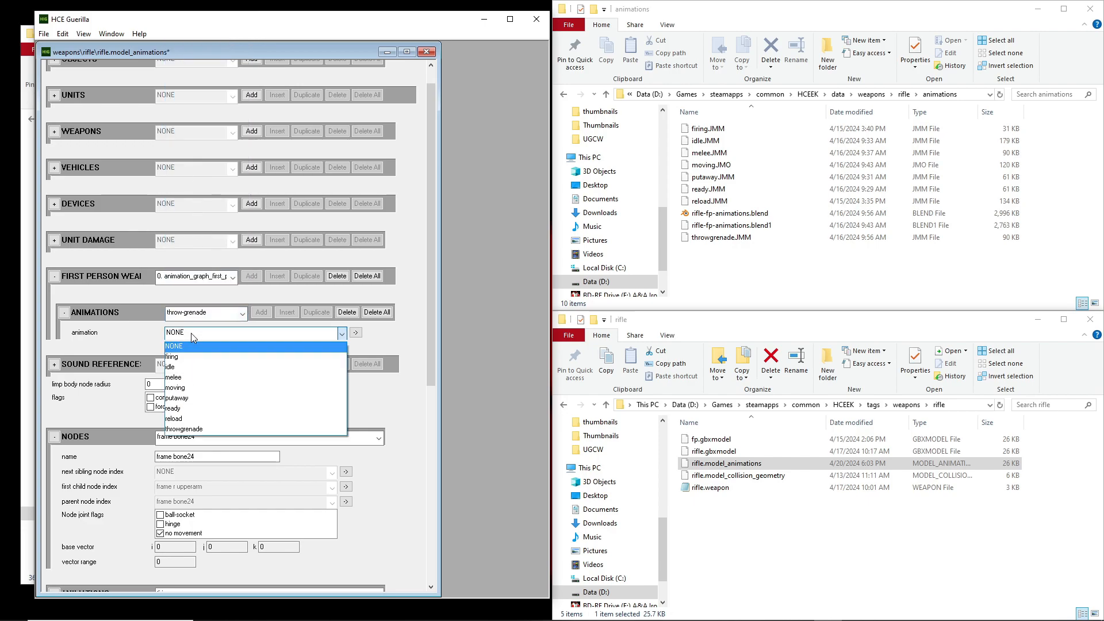
pyautogui.click(184, 418)
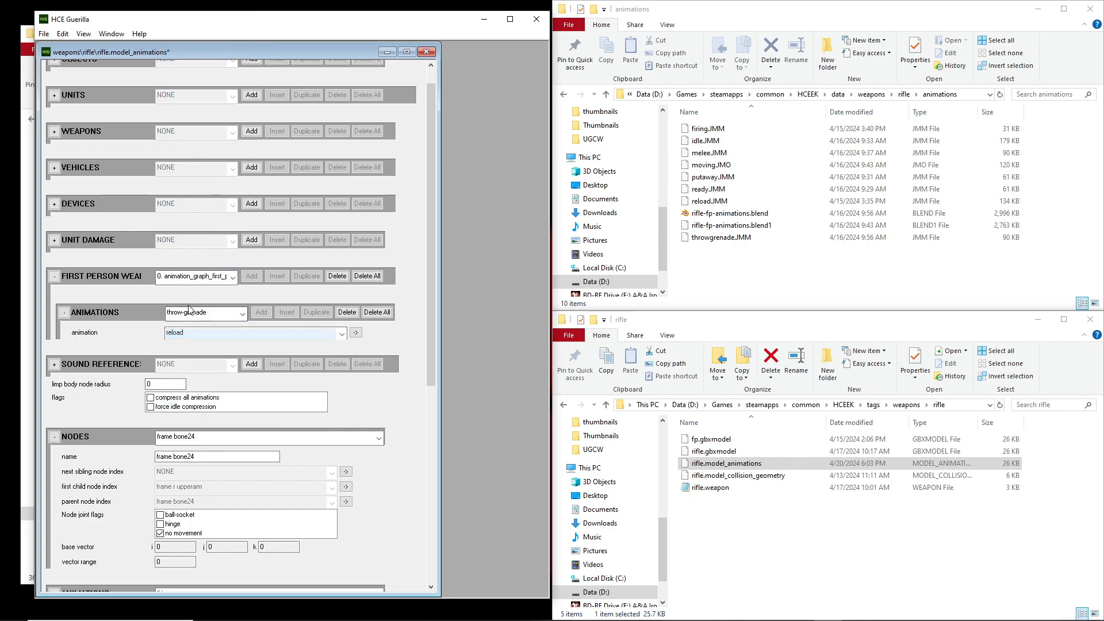
# - Assign the ready animation to the ready slot in the first-person animations block
pyautogui.click(189, 311)
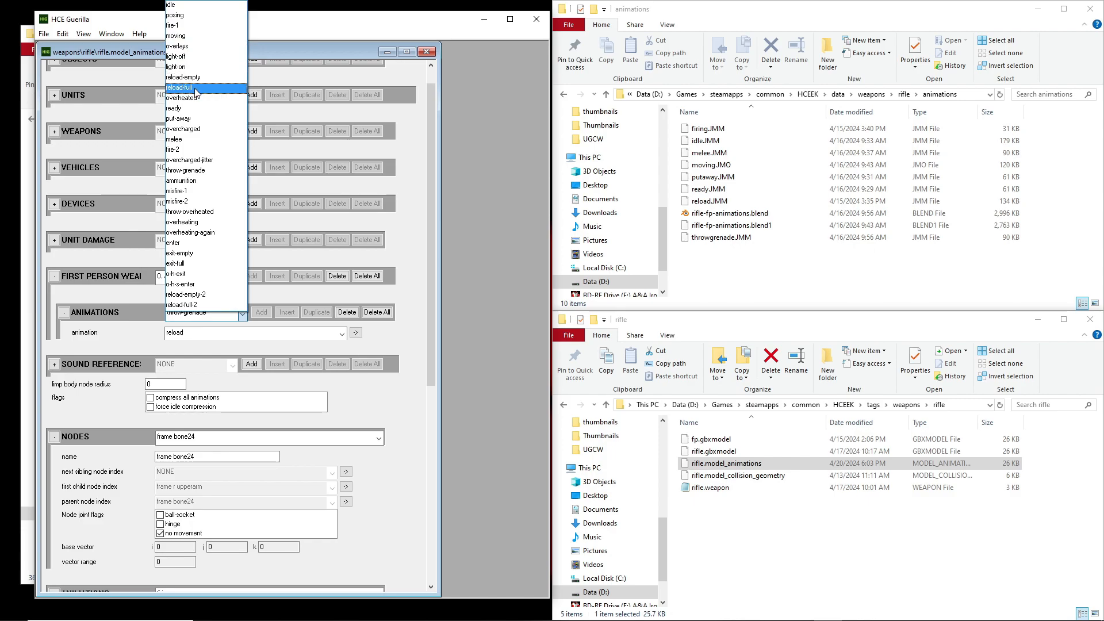
pyautogui.click(195, 108)
pyautogui.click(210, 334)
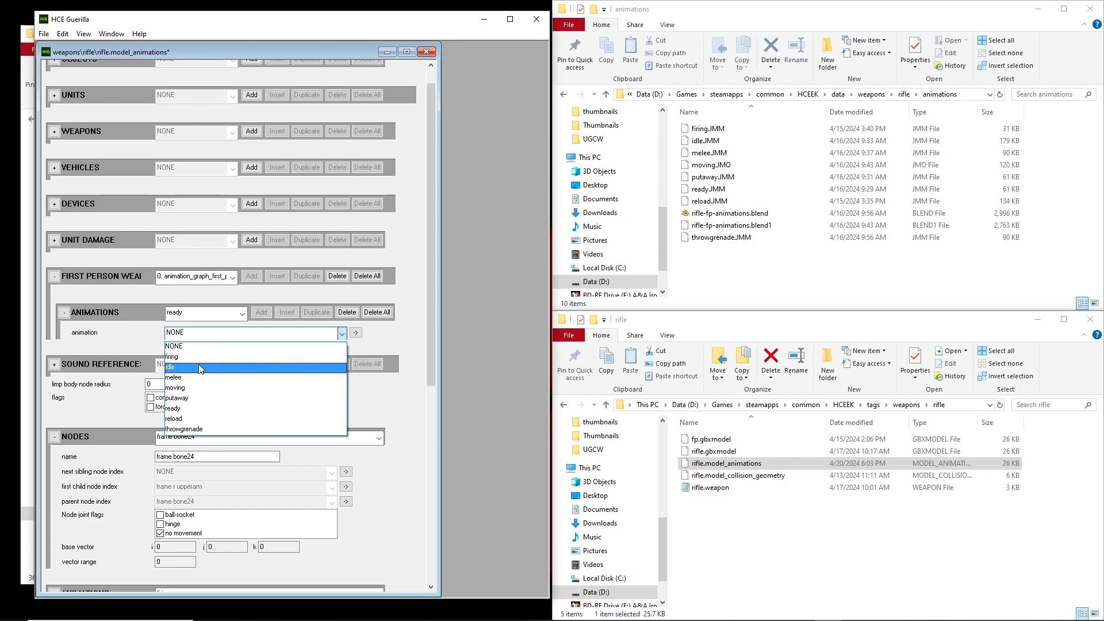
pyautogui.click(198, 408)
# - Keep the ready slot's assignment and save the rifle.model_animations tag
pyautogui.click(200, 313)
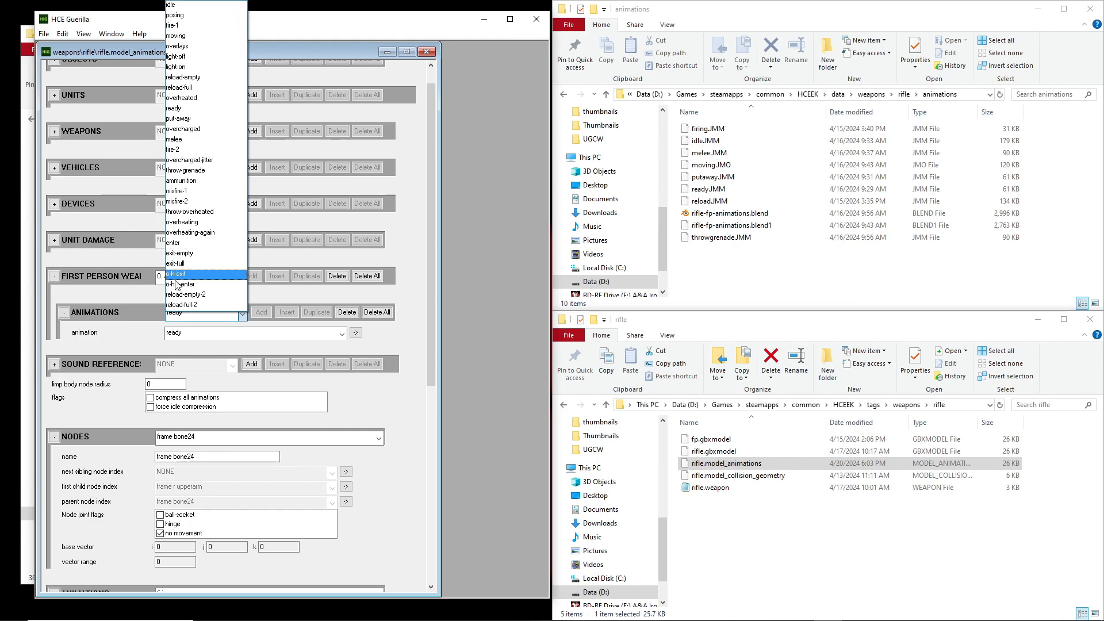
pyautogui.click(411, 230)
pyautogui.moveTo(433, 212); pyautogui.dragTo(411, 227)
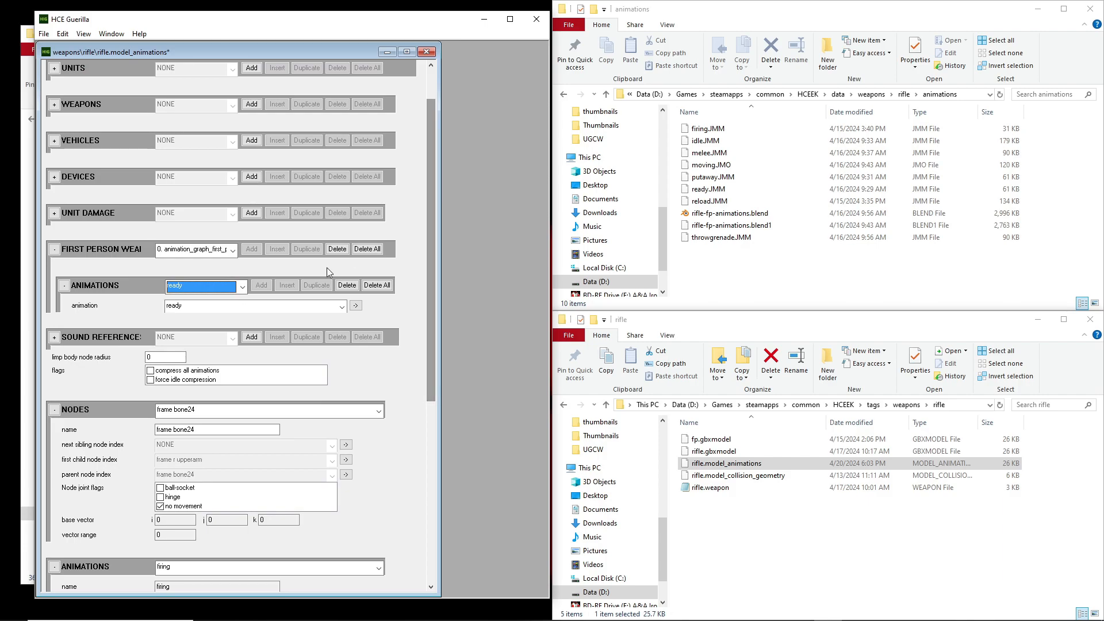
pyautogui.hotkey('ctrl', 's')
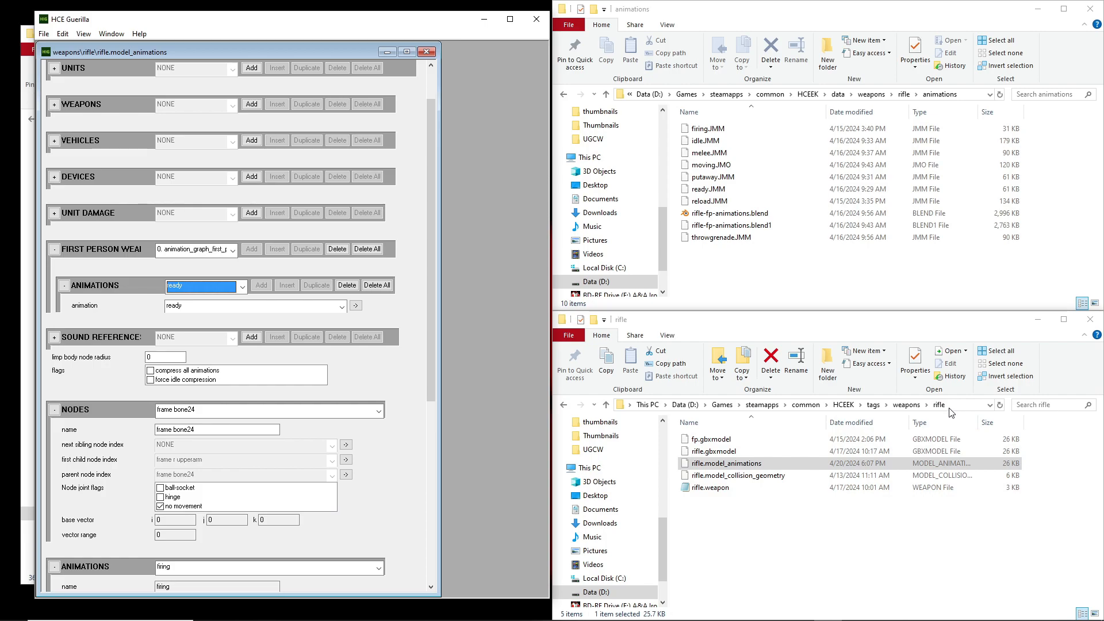
pyautogui.click(766, 539)
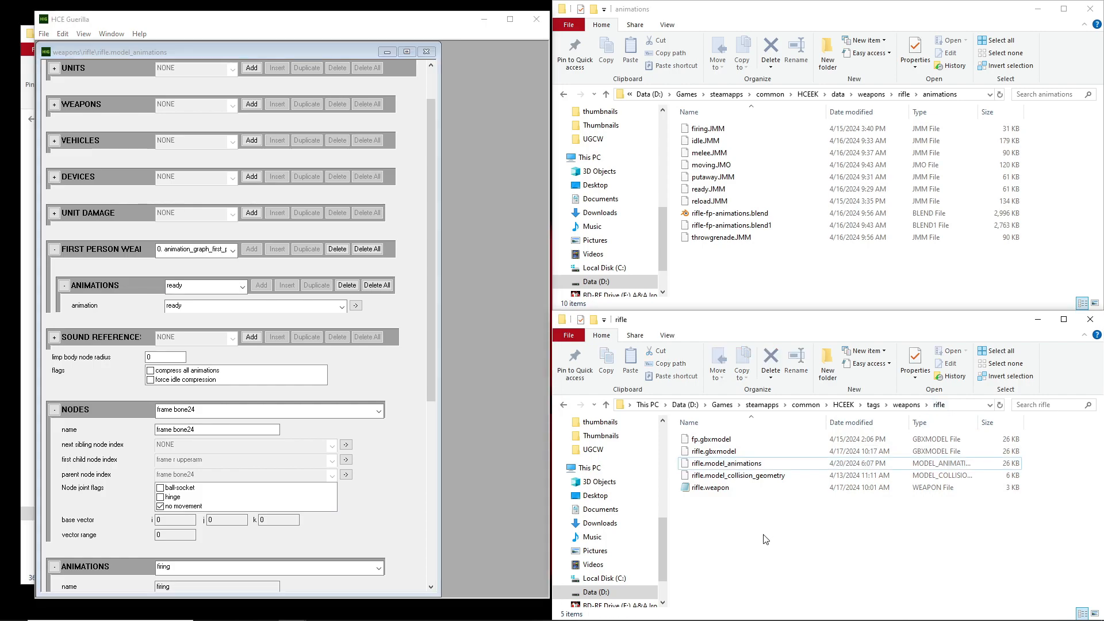
pyautogui.click(470, 88)
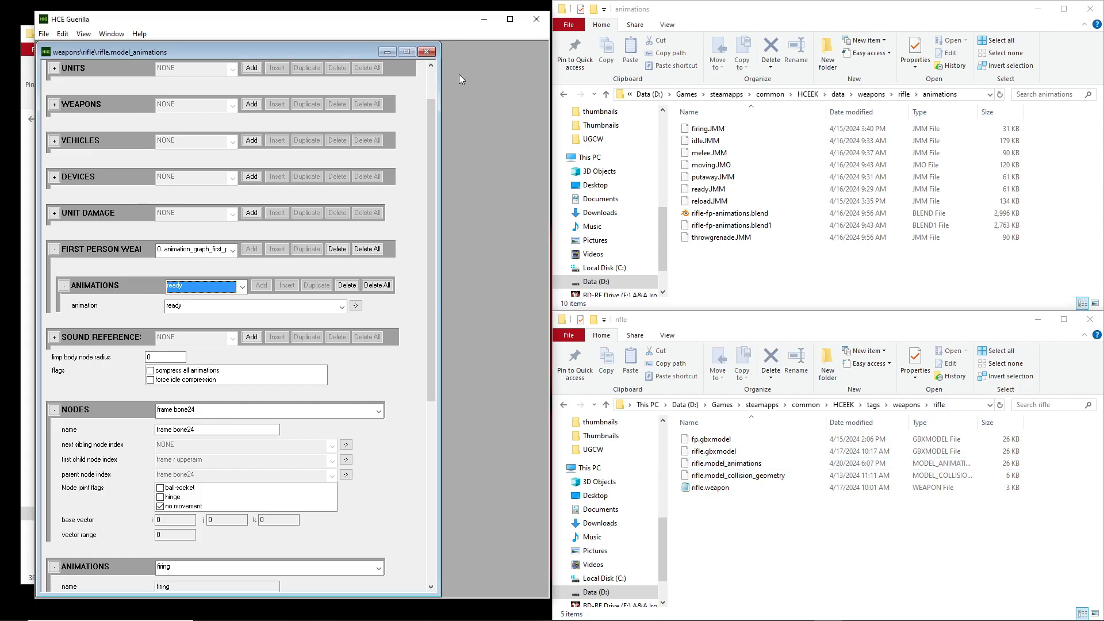
pyautogui.moveTo(432, 168); pyautogui.dragTo(452, 106)
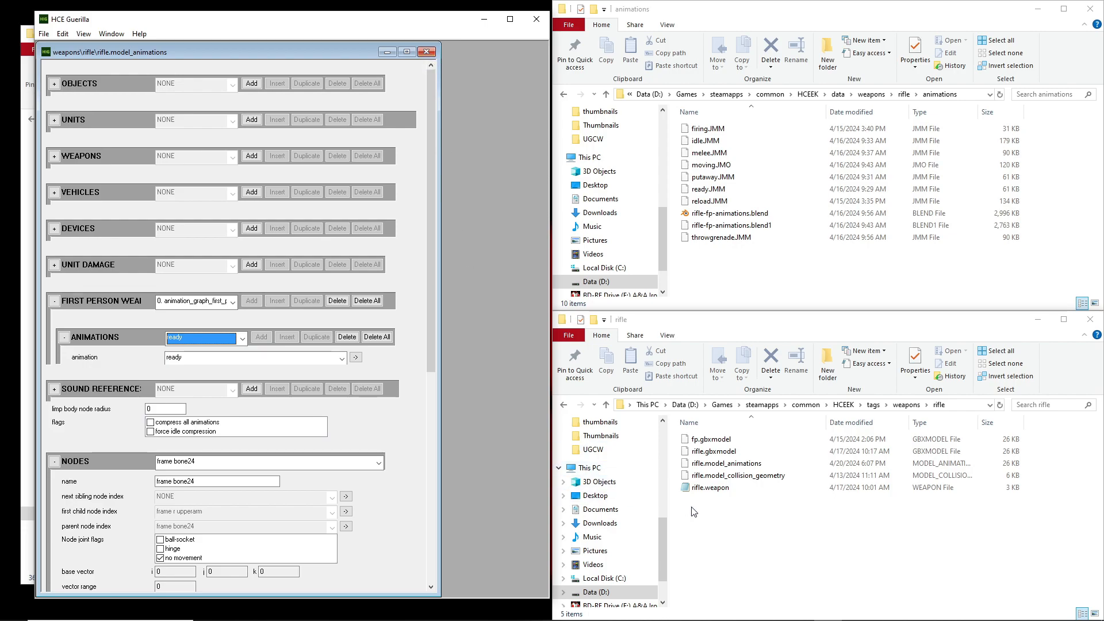
pyautogui.click(713, 489)
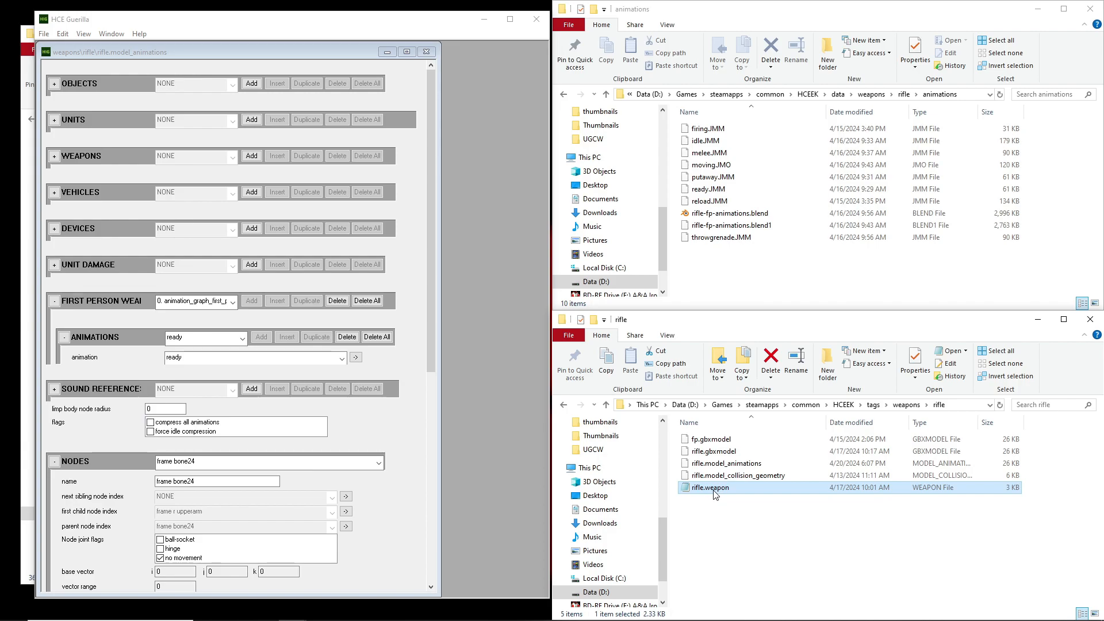
pyautogui.click(717, 529)
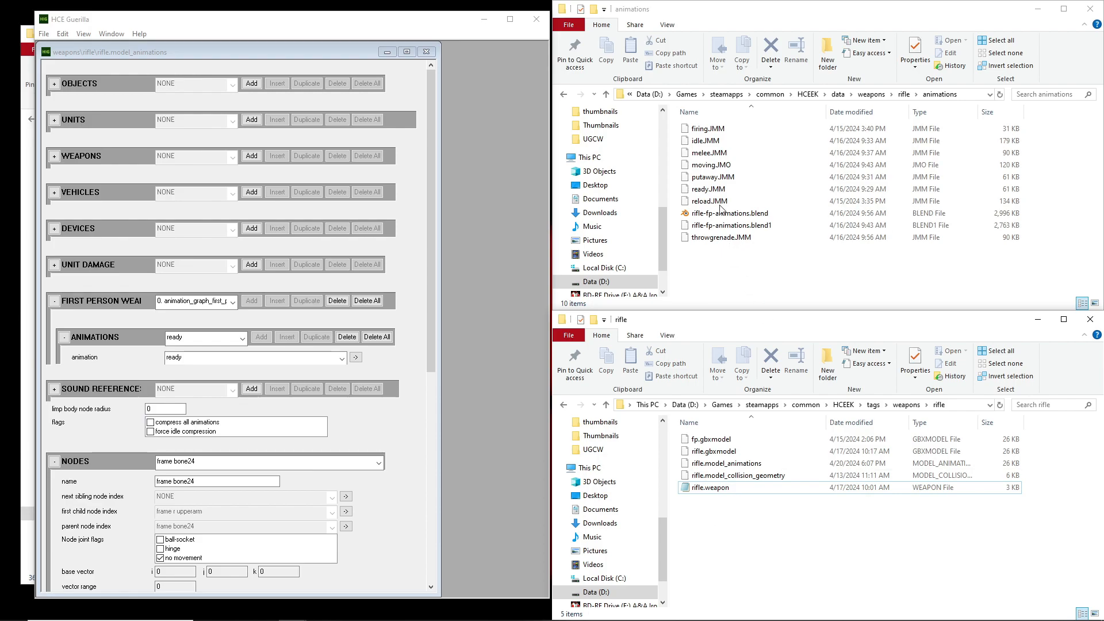
pyautogui.click(735, 263)
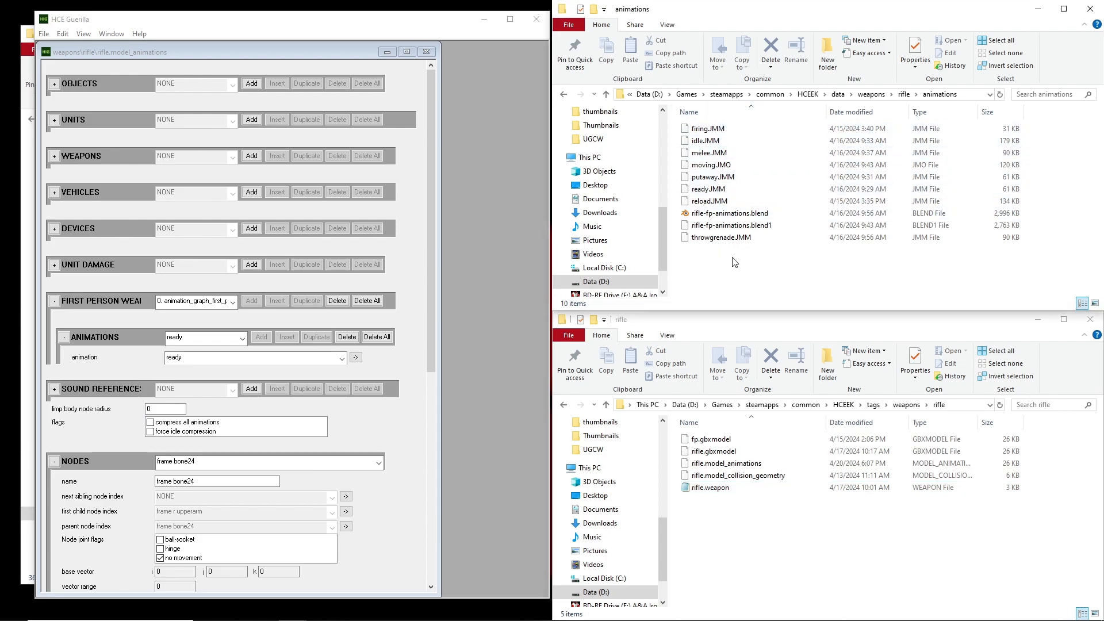
pyautogui.click(719, 489)
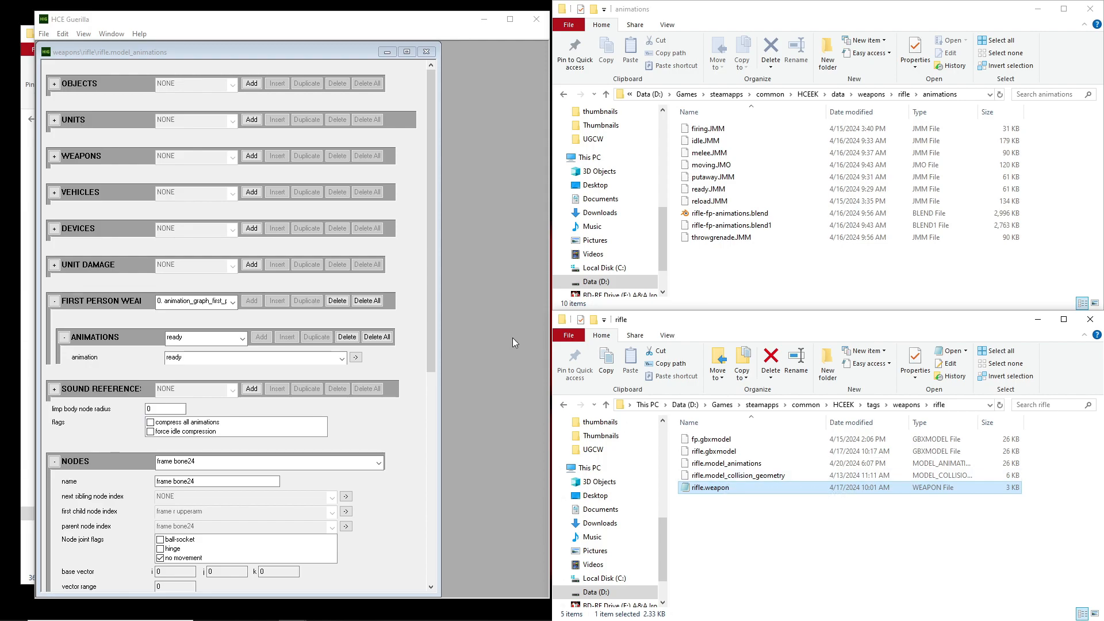
pyautogui.click(498, 298)
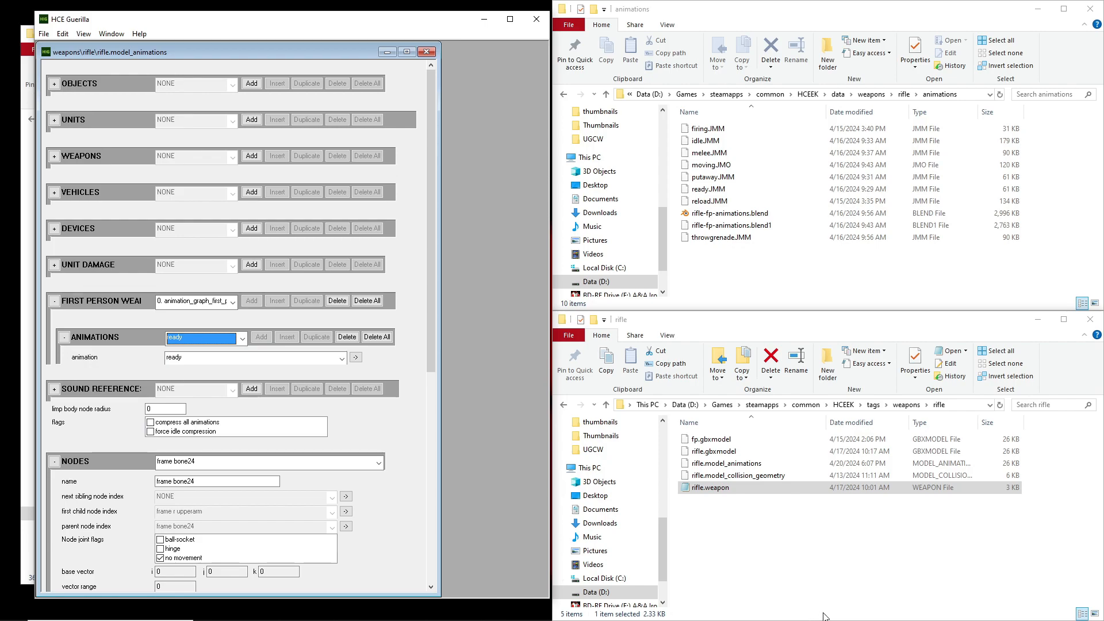
pyautogui.click(816, 582)
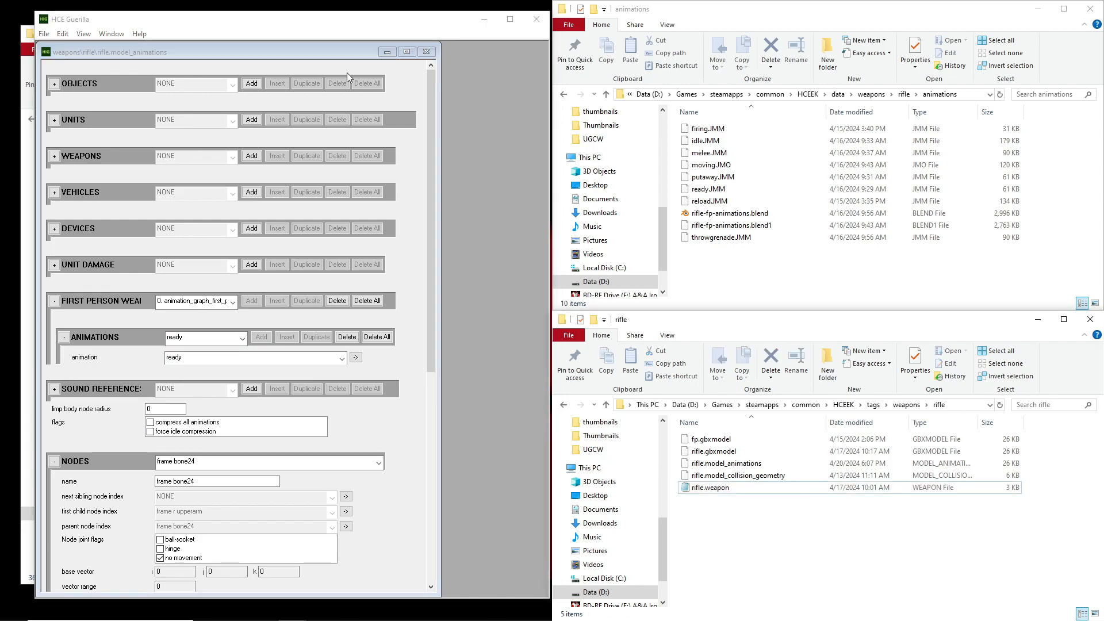
# - Close Guerilla and snap the rifle tags folder window back into place beneath the animations folder window
pyautogui.click(536, 19)
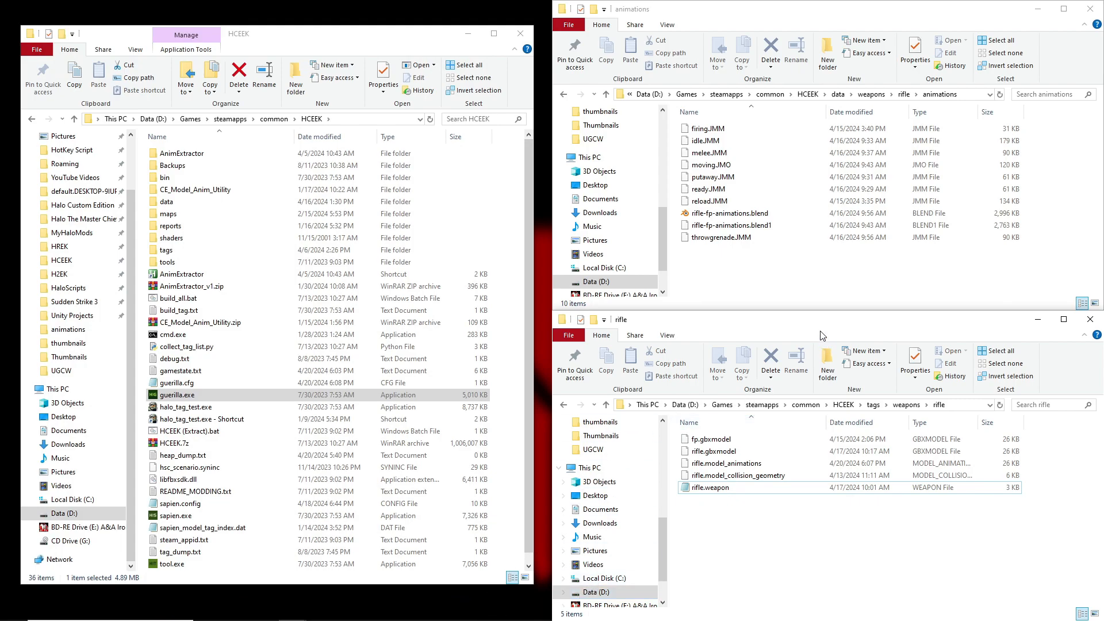
pyautogui.moveTo(813, 321); pyautogui.dragTo(912, 494)
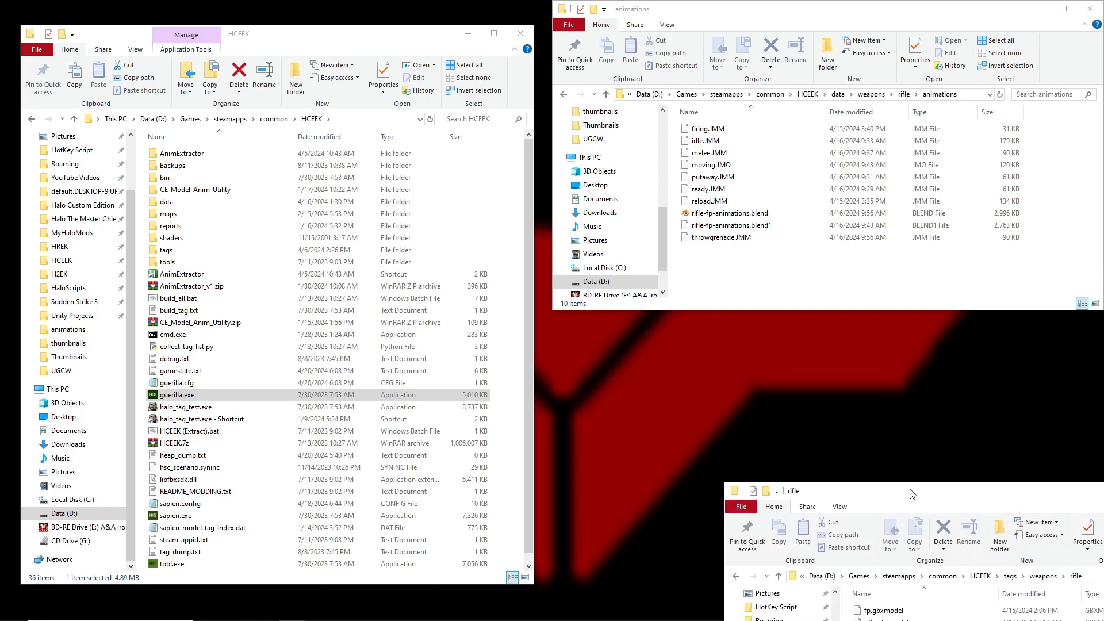
pyautogui.moveTo(1024, 493); pyautogui.dragTo(1103, 620)
pyautogui.click(811, 545)
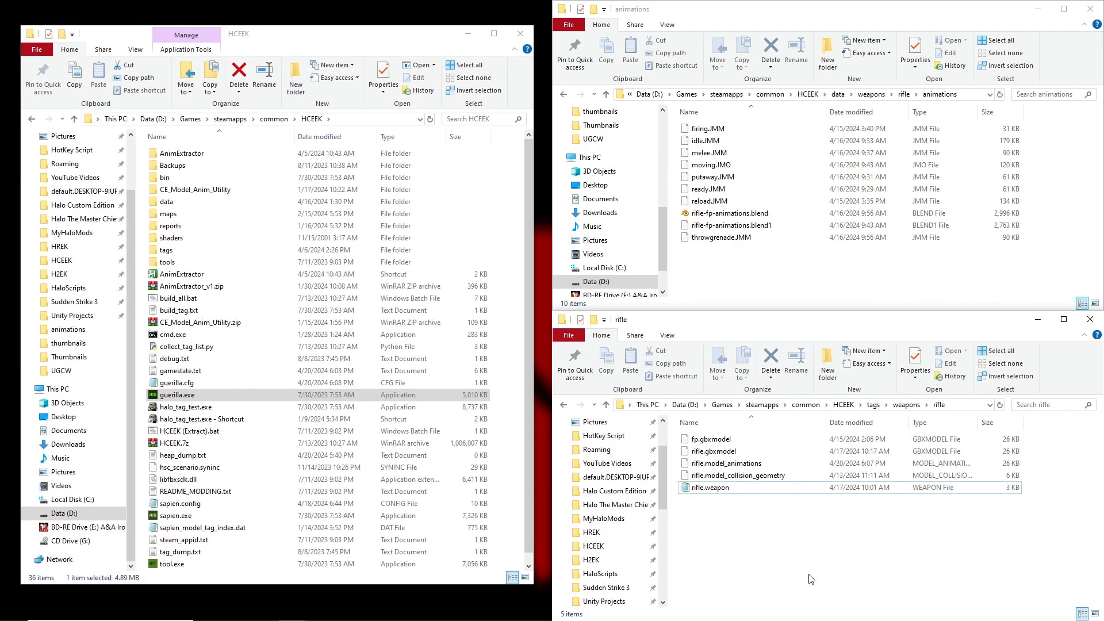
pyautogui.press('super')
pyautogui.click(788, 532)
pyautogui.moveTo(757, 321); pyautogui.dragTo(1103, 620)
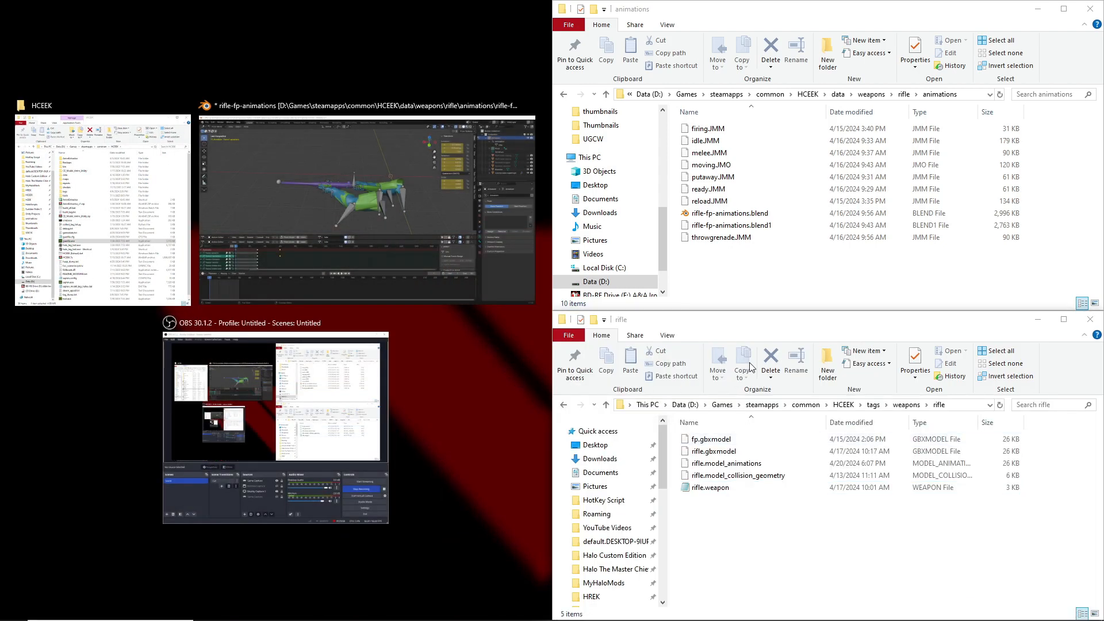
# - Switch to Blender, look over the rifle rig and close rifle-fp-animations.blend without saving its changes
pyautogui.click(757, 332)
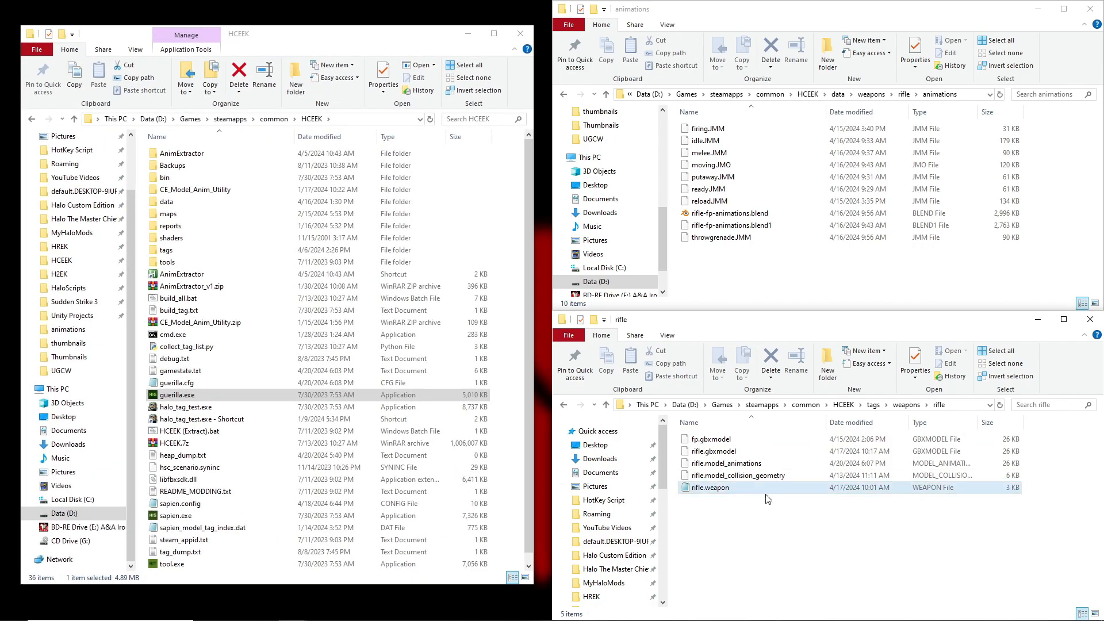
pyautogui.click(800, 609)
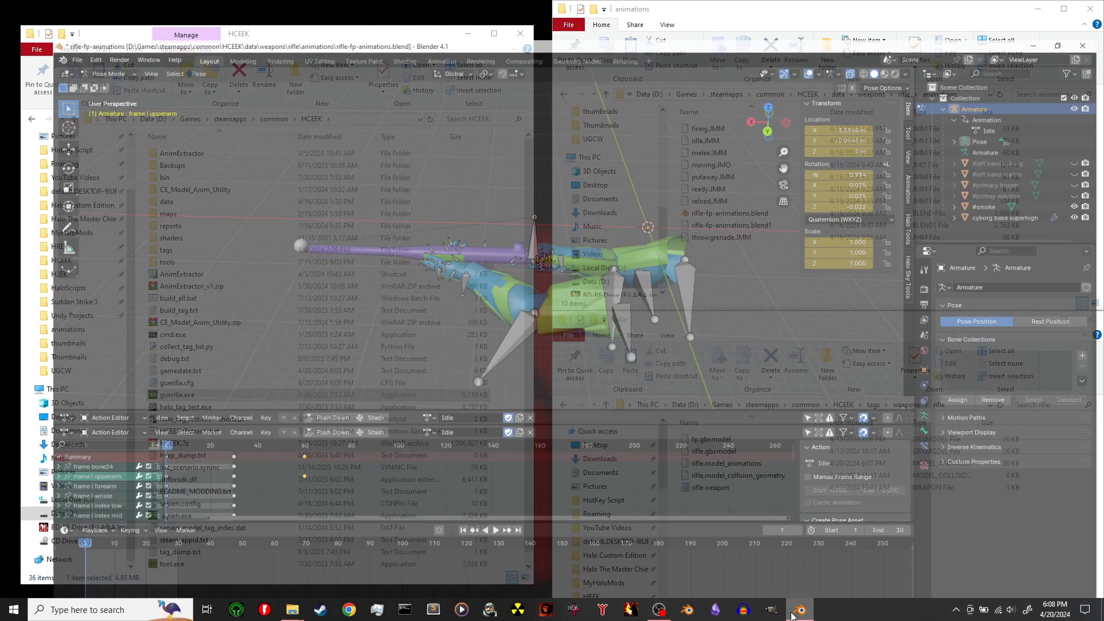
pyautogui.moveTo(643, 284)
pyautogui.mouseDown(button='middle')
pyautogui.moveTo(672, 240)
pyautogui.moveTo(625, 249)
pyautogui.moveTo(689, 265)
pyautogui.moveTo(642, 268)
pyautogui.mouseUp(button='middle')
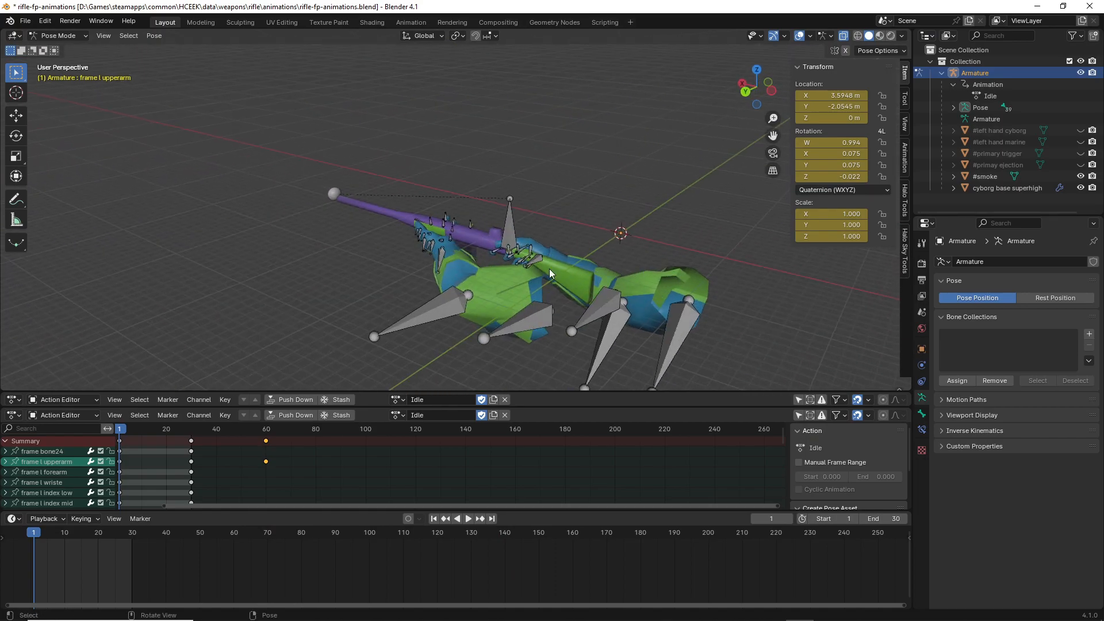
pyautogui.click(1090, 6)
pyautogui.click(578, 341)
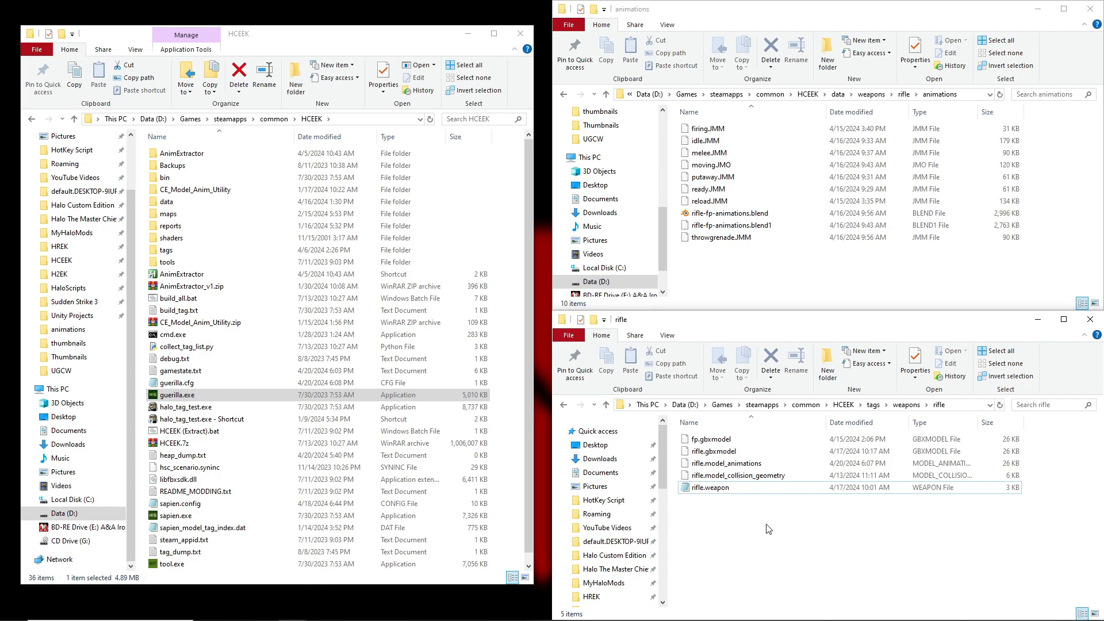
# - Look through the Blender source file and the exported JMM and JMO files in the rifle's animations folder
pyautogui.click(735, 215)
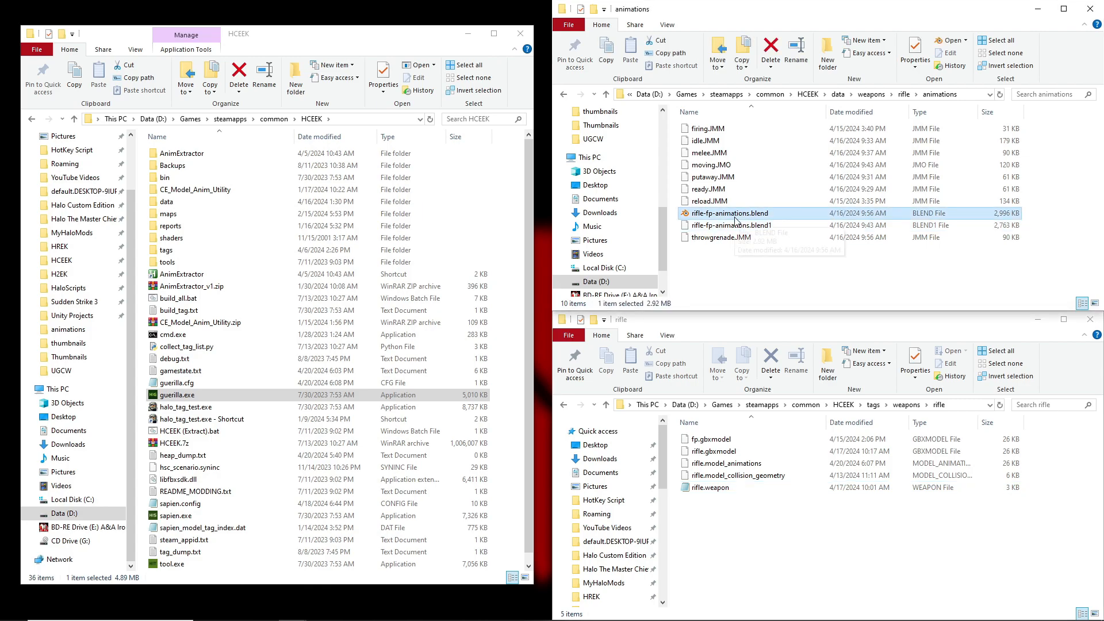
pyautogui.click(738, 272)
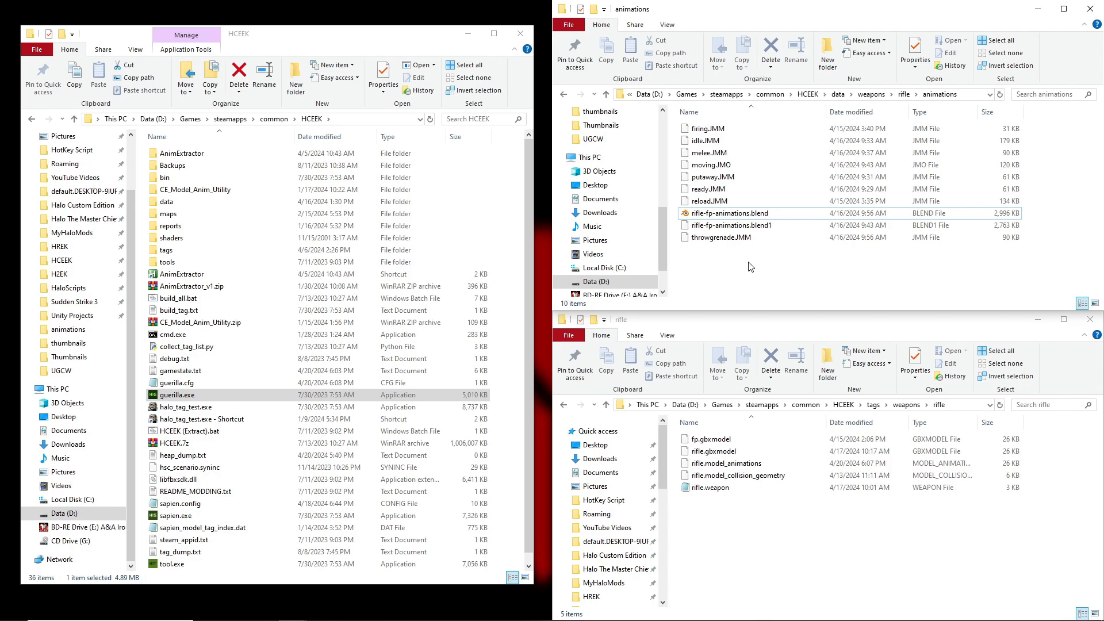
pyautogui.click(714, 201)
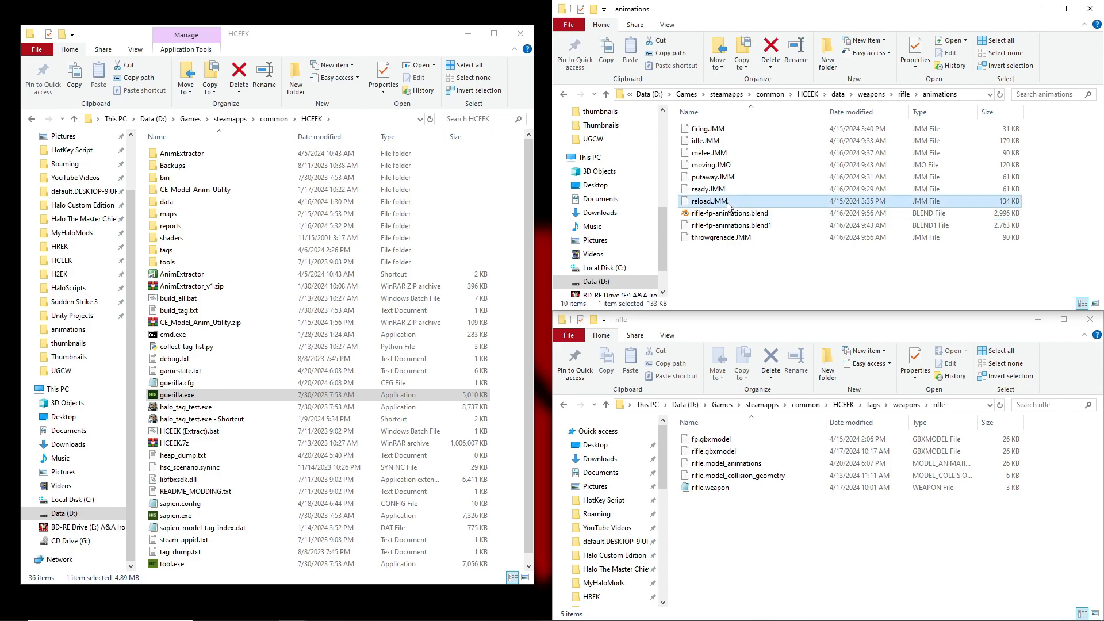
pyautogui.click(722, 191)
pyautogui.press('Up')
pyautogui.press('Up')
pyautogui.press('Up')
pyautogui.press('Up')
pyautogui.press('Up')
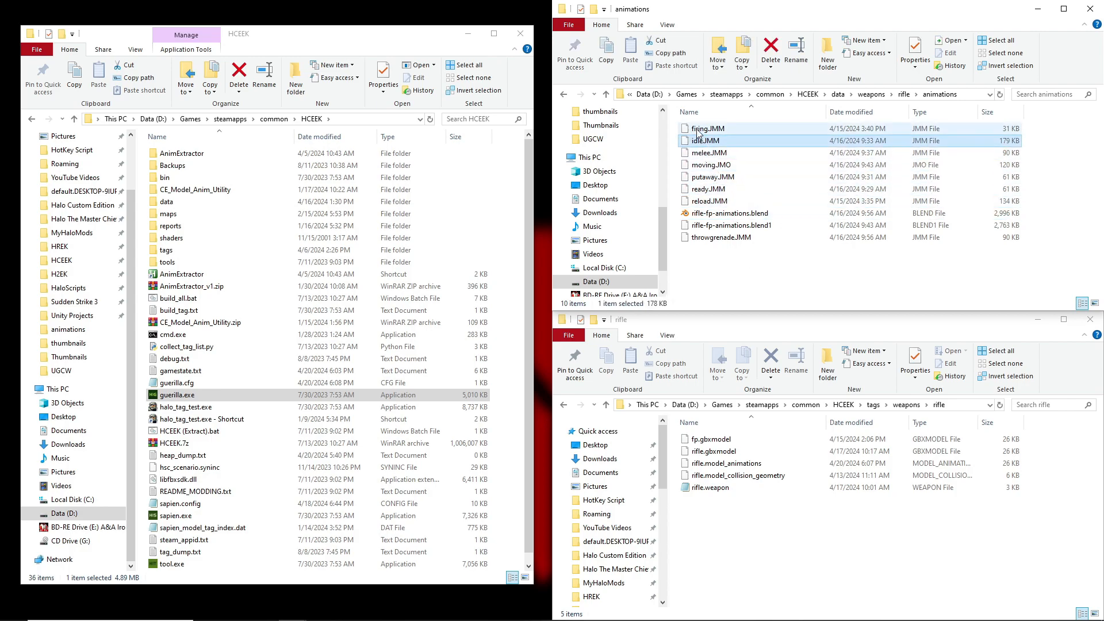
pyautogui.press('Down')
pyautogui.press('Down')
pyautogui.press('Down')
pyautogui.press('Down')
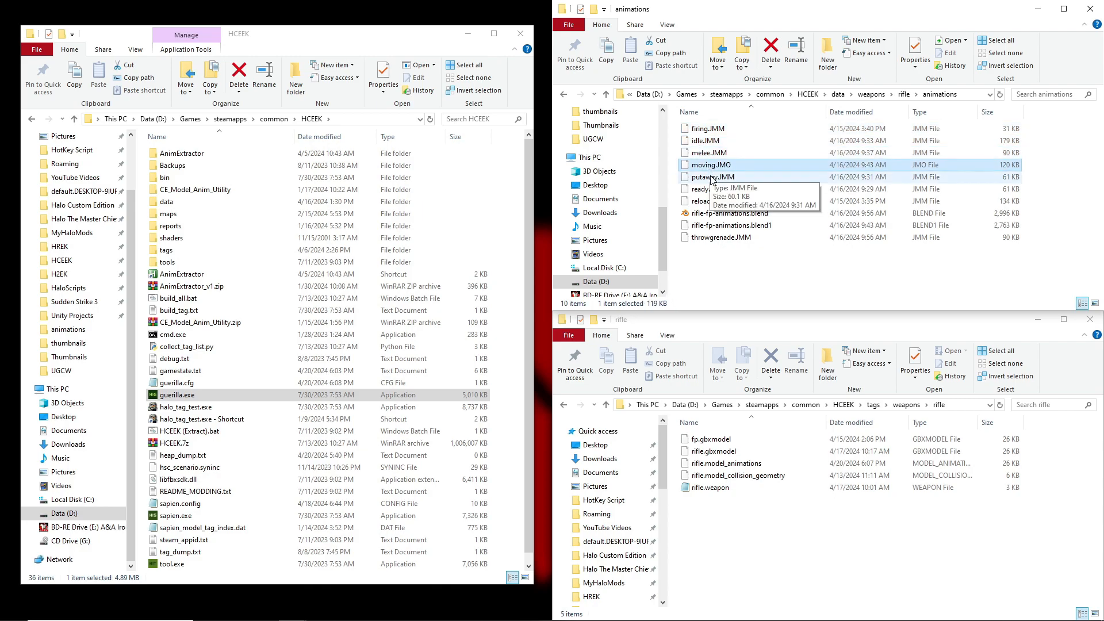
pyautogui.click(724, 168)
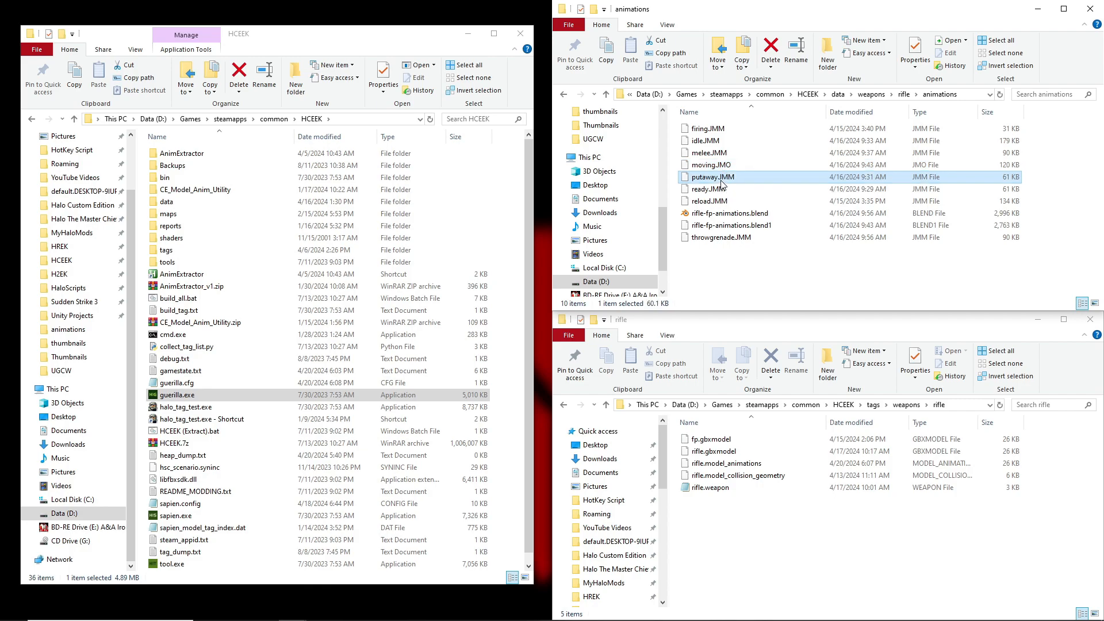
pyautogui.click(709, 154)
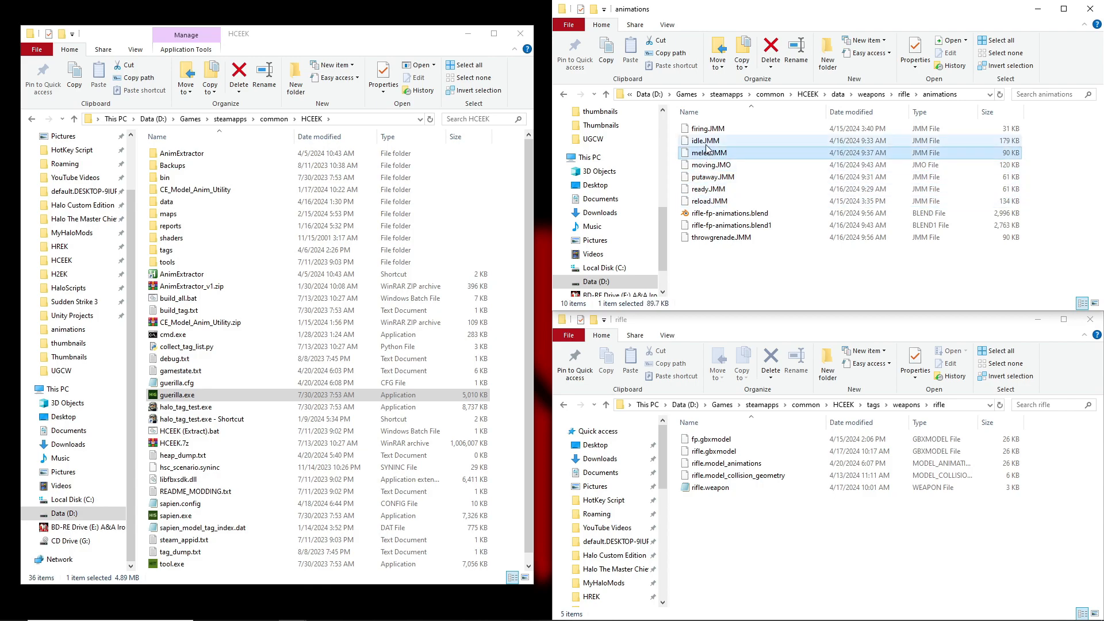
pyautogui.click(708, 143)
pyautogui.click(705, 132)
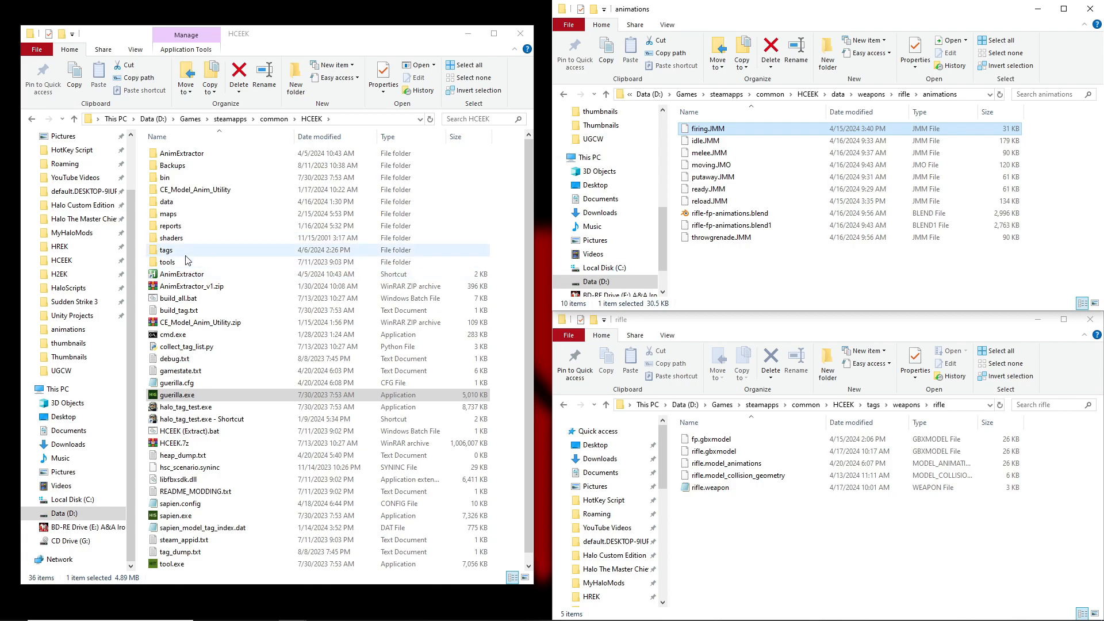
# - Open the HCEEK tags folder and compare the source animation files with the compiled rifle.model_animations tag
pyautogui.doubleClick(185, 254)
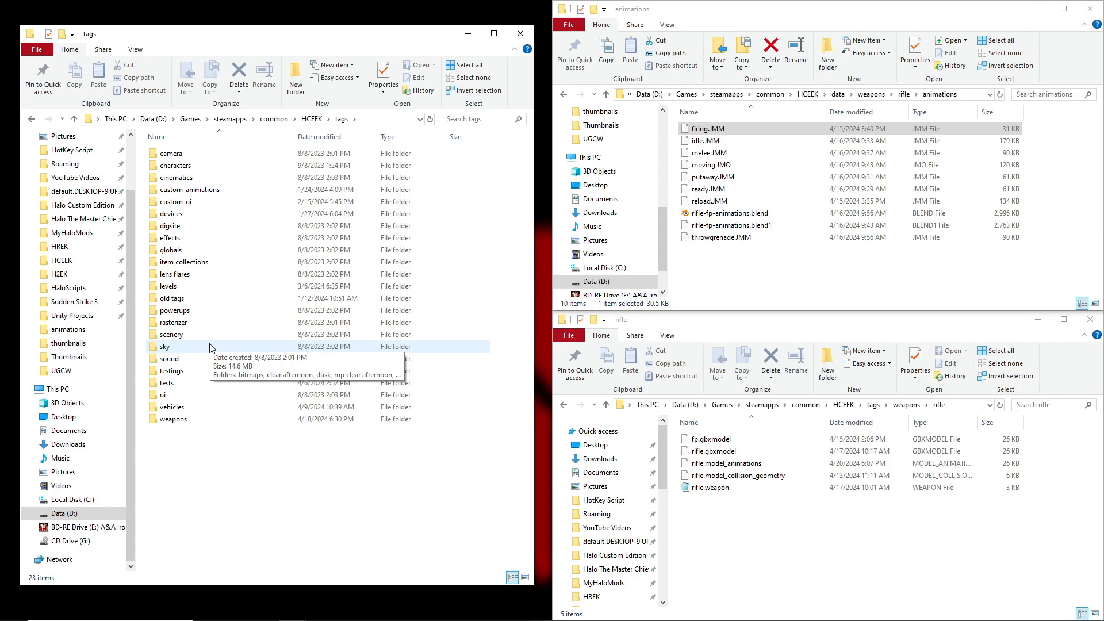
pyautogui.click(748, 165)
pyautogui.click(785, 268)
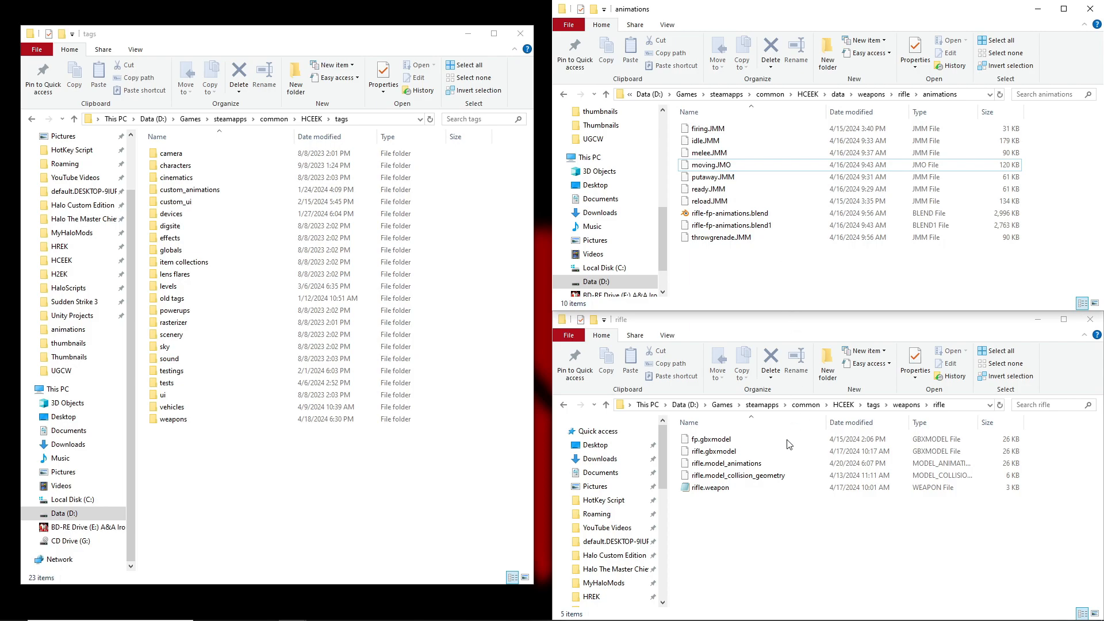
pyautogui.click(742, 464)
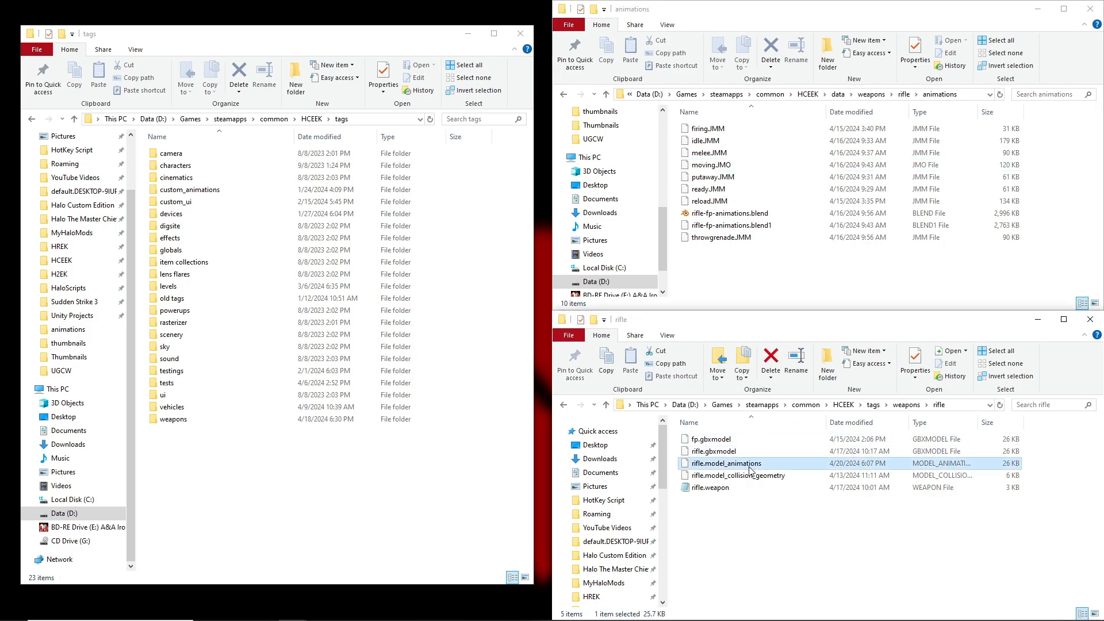
pyautogui.moveTo(713, 266); pyautogui.dragTo(753, 121)
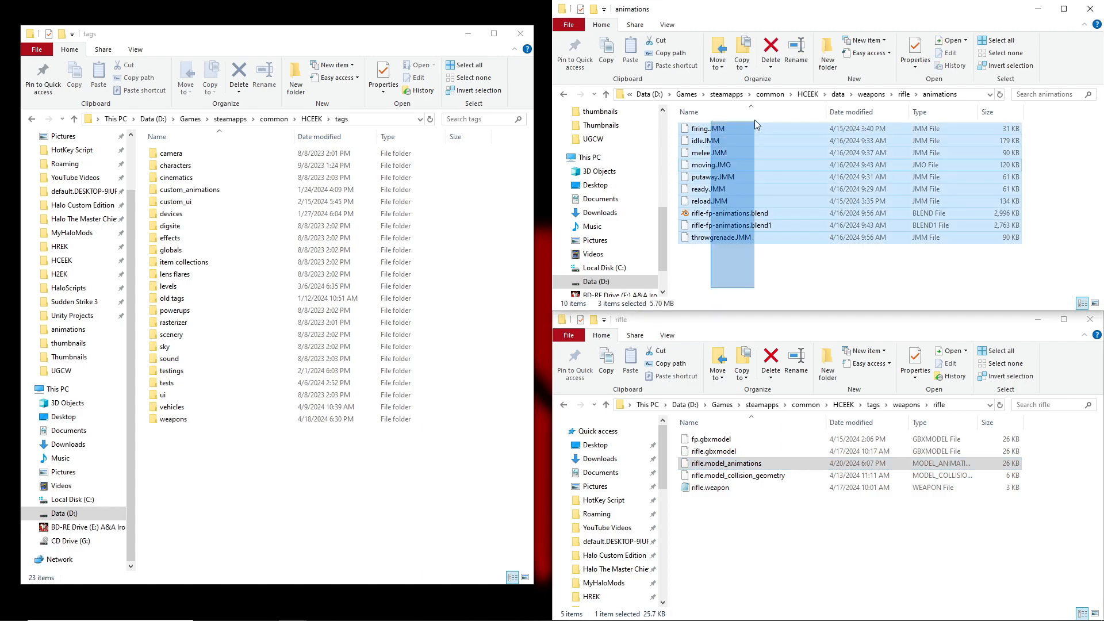
pyautogui.click(795, 269)
pyautogui.click(738, 464)
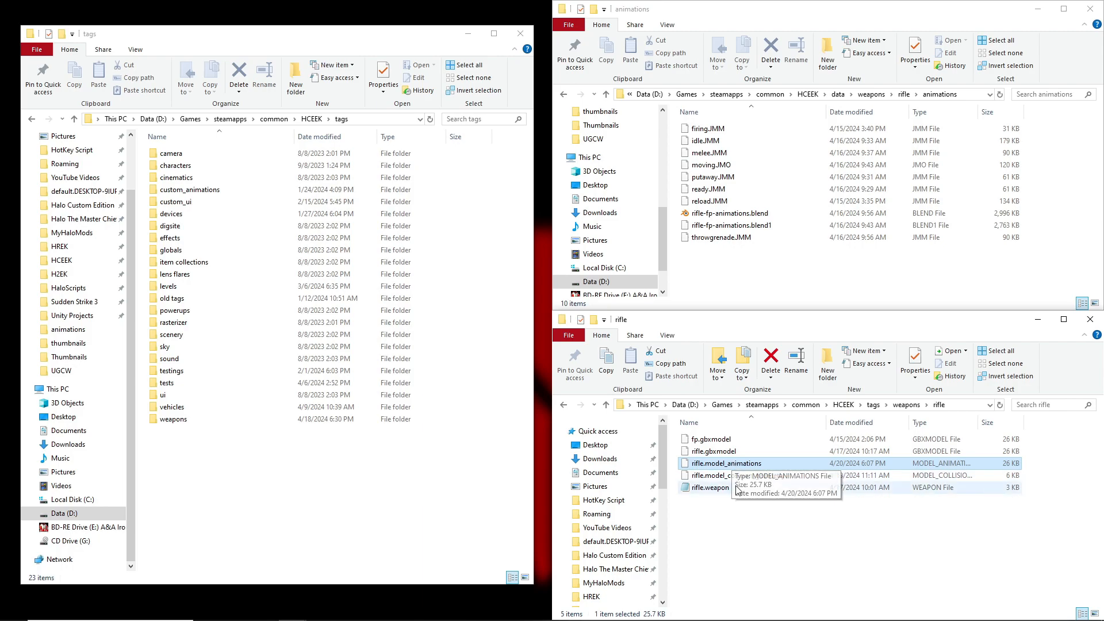
pyautogui.click(728, 508)
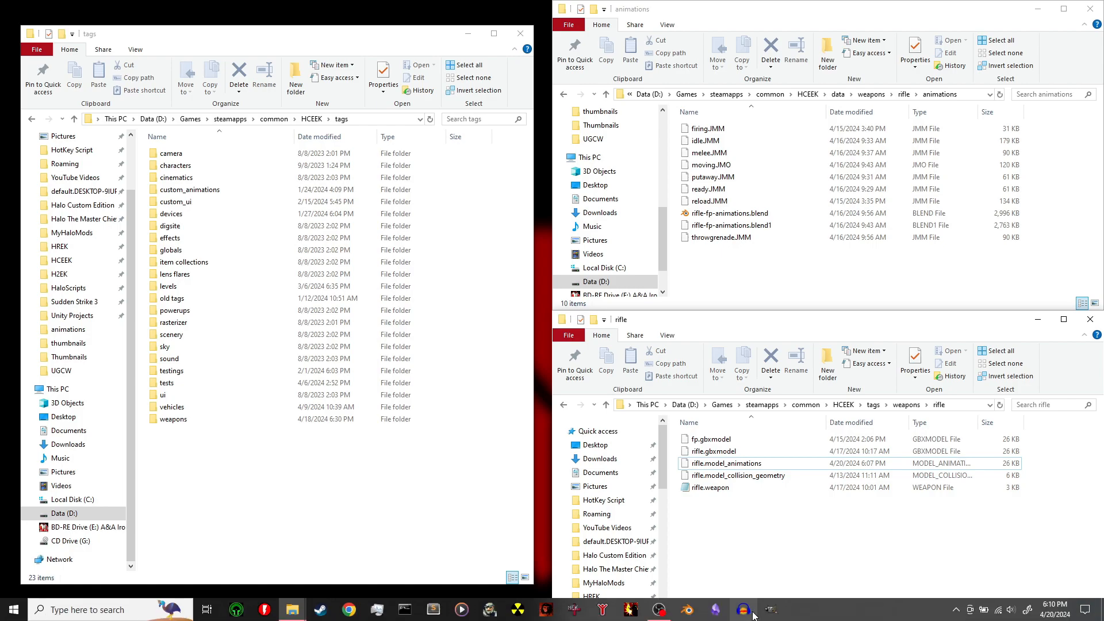
pyautogui.click(714, 468)
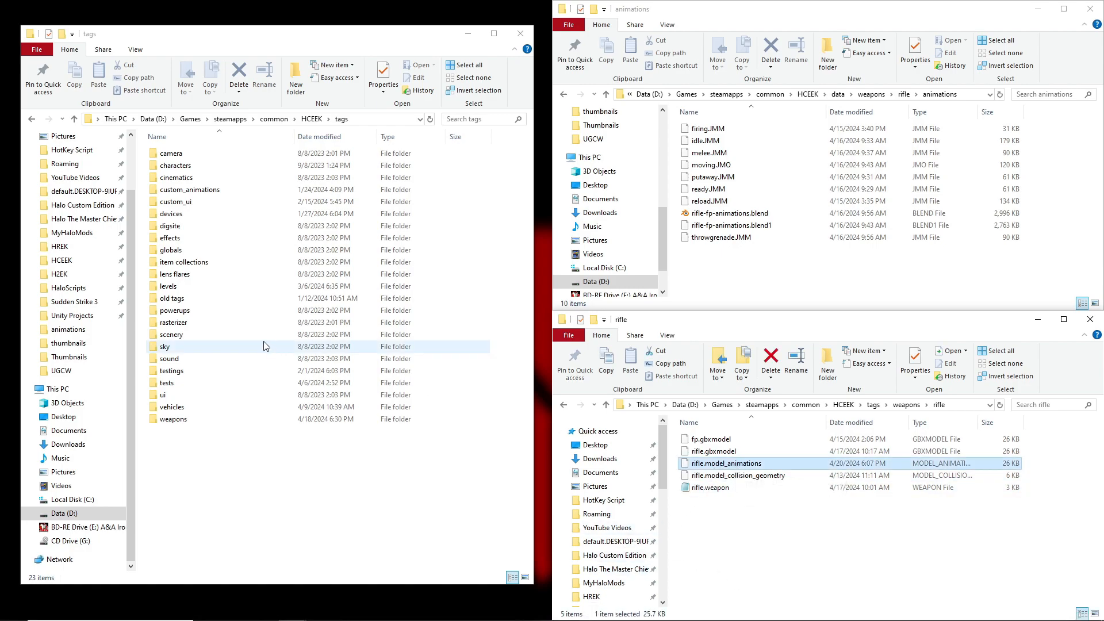
# - Open rifle.model_animations in Guerilla from the HCEEK folder and try adding Unit Damage and Vehicles entries, deleting each one
pyautogui.click(311, 119)
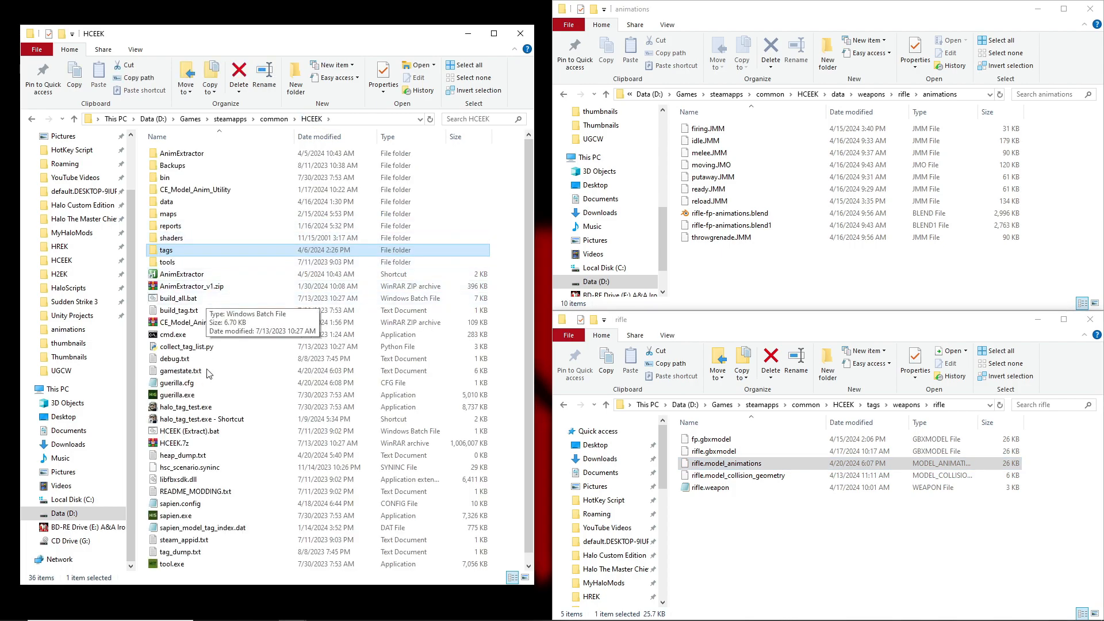
pyautogui.doubleClick(201, 394)
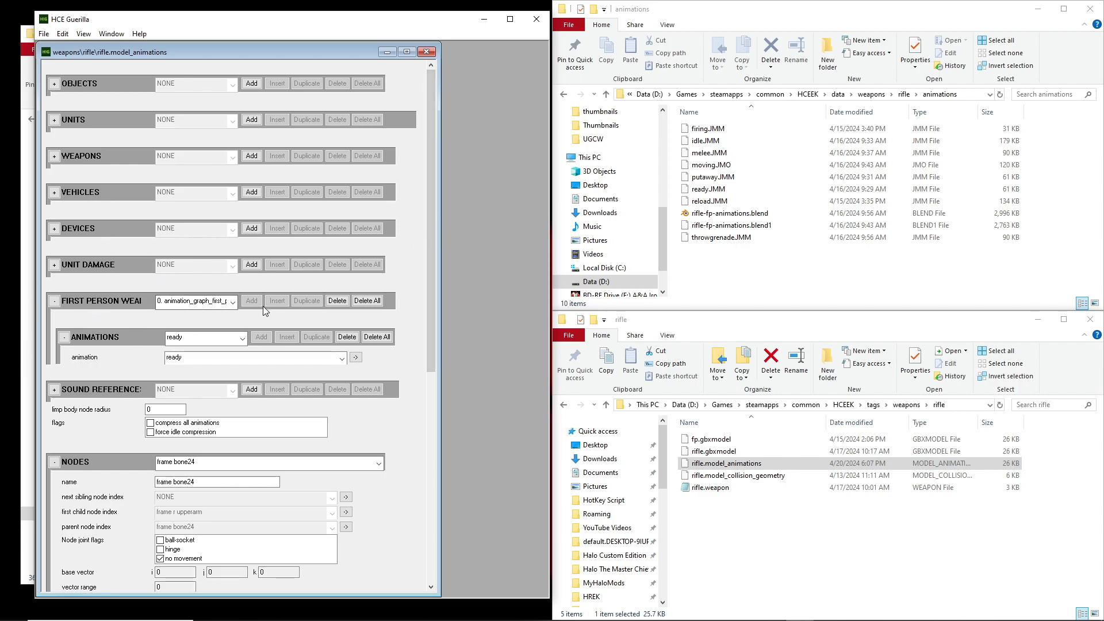
pyautogui.click(255, 267)
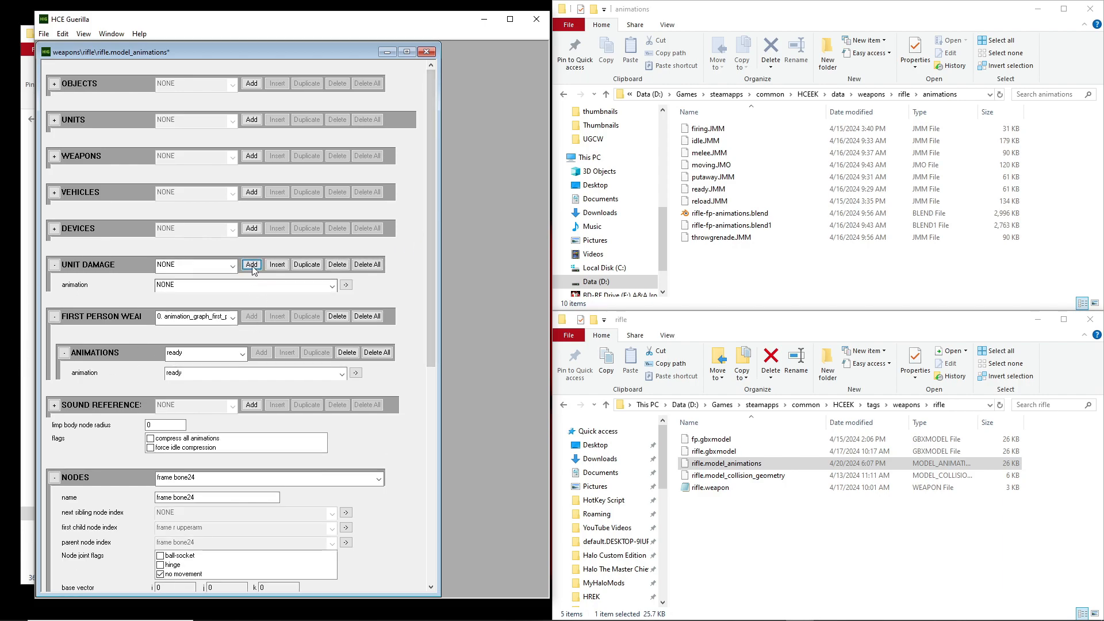
pyautogui.click(367, 264)
pyautogui.click(316, 336)
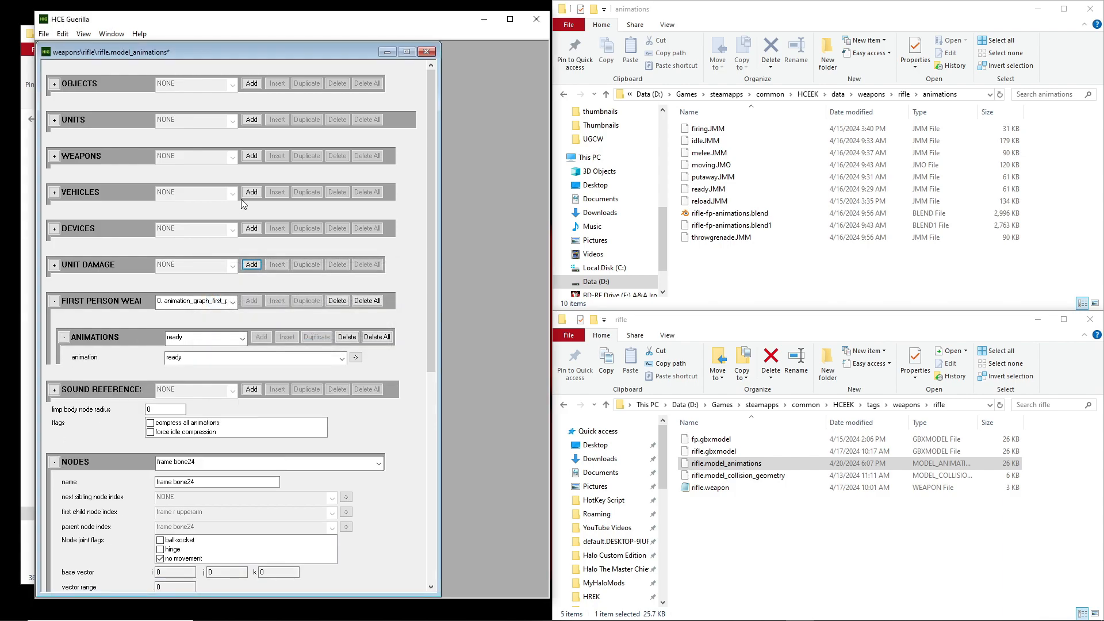
pyautogui.click(252, 192)
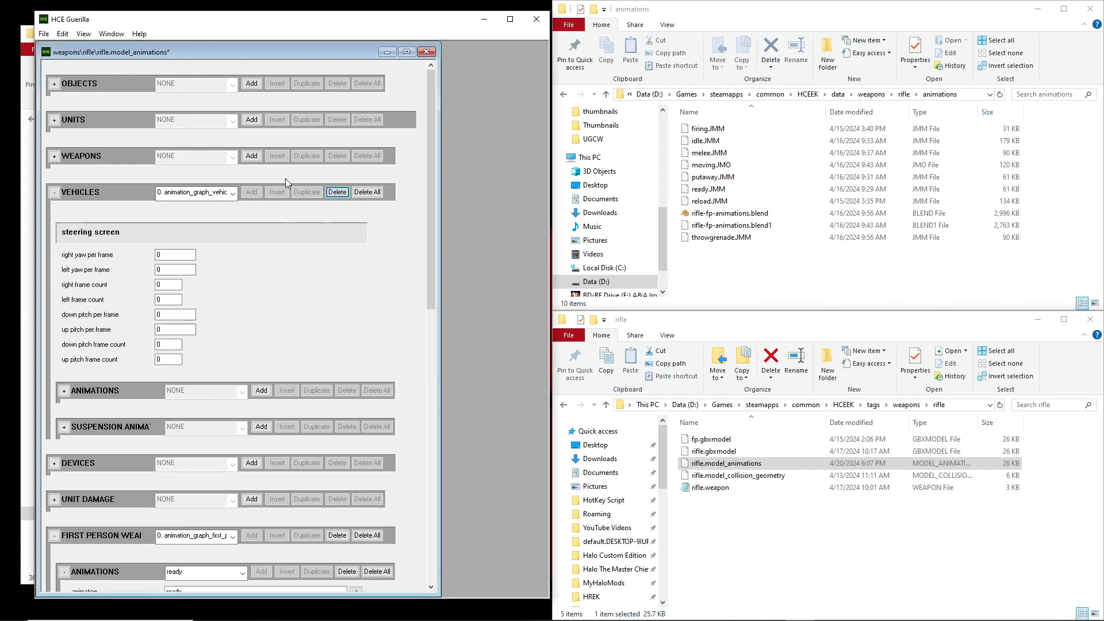
pyautogui.click(366, 192)
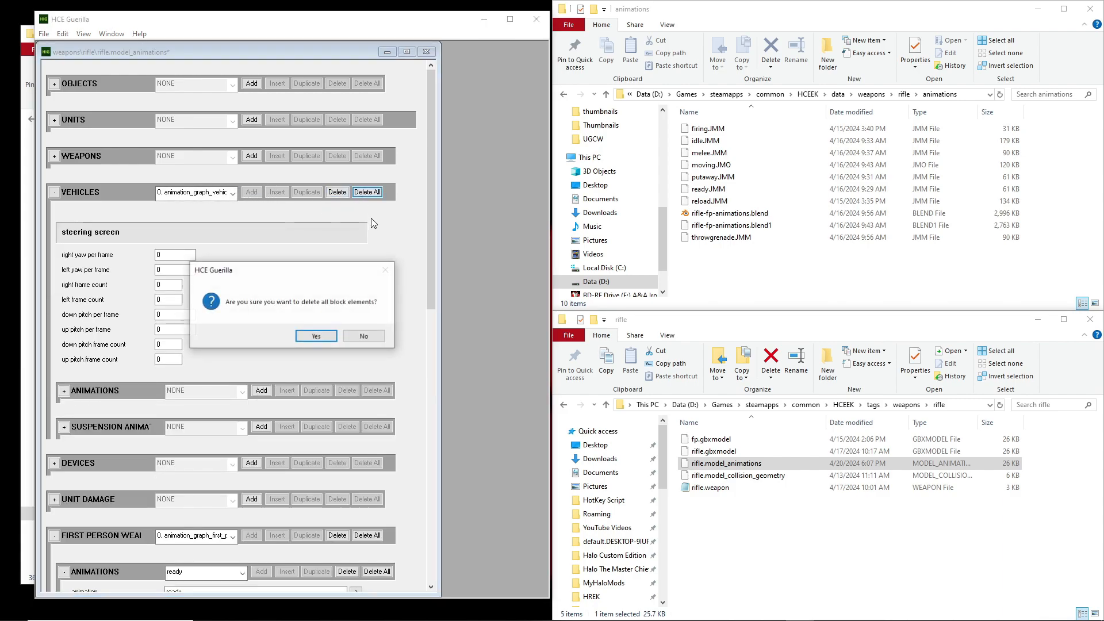
pyautogui.click(316, 336)
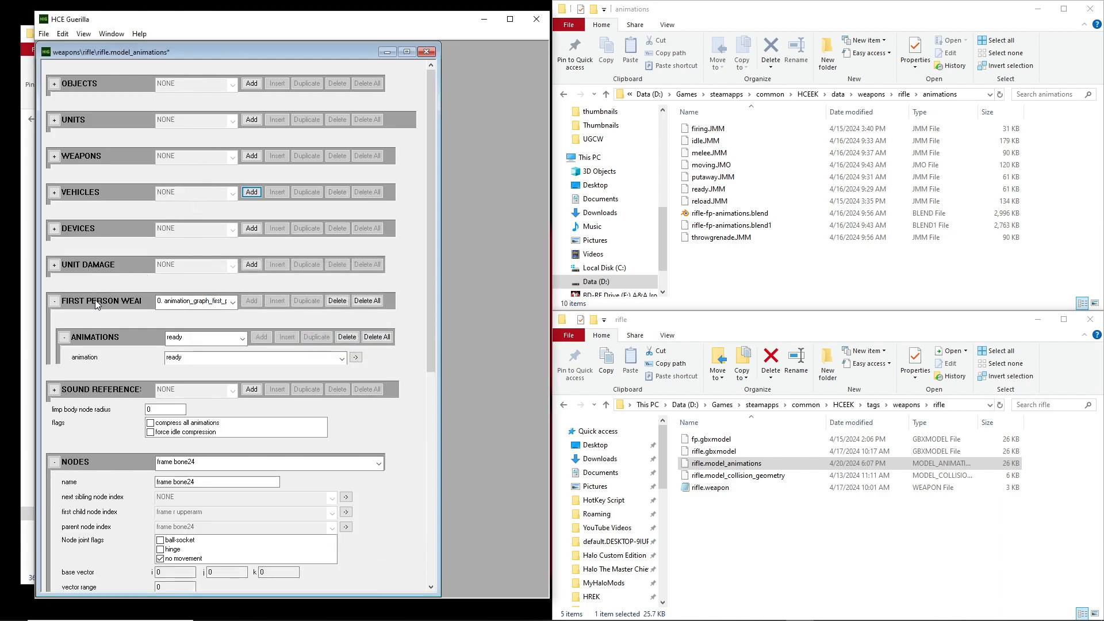
# - Examine the first-person weapon animation slots and the compiled animations block, and close rifle.model_animations without saving
pyautogui.click(186, 303)
pyautogui.click(186, 302)
pyautogui.click(225, 301)
pyautogui.click(228, 301)
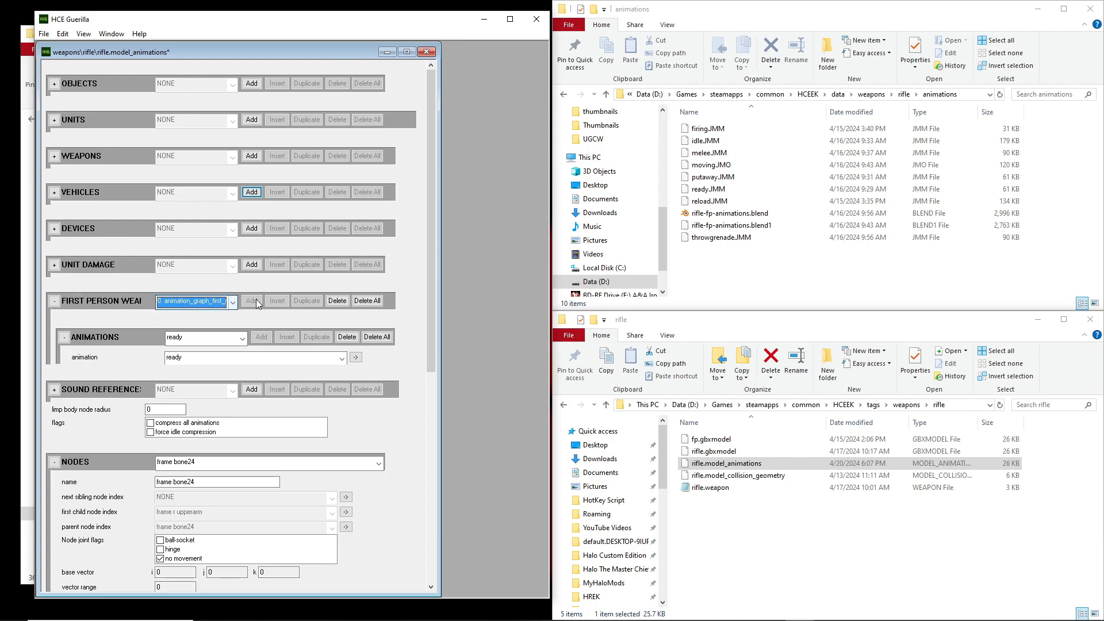
pyautogui.click(175, 338)
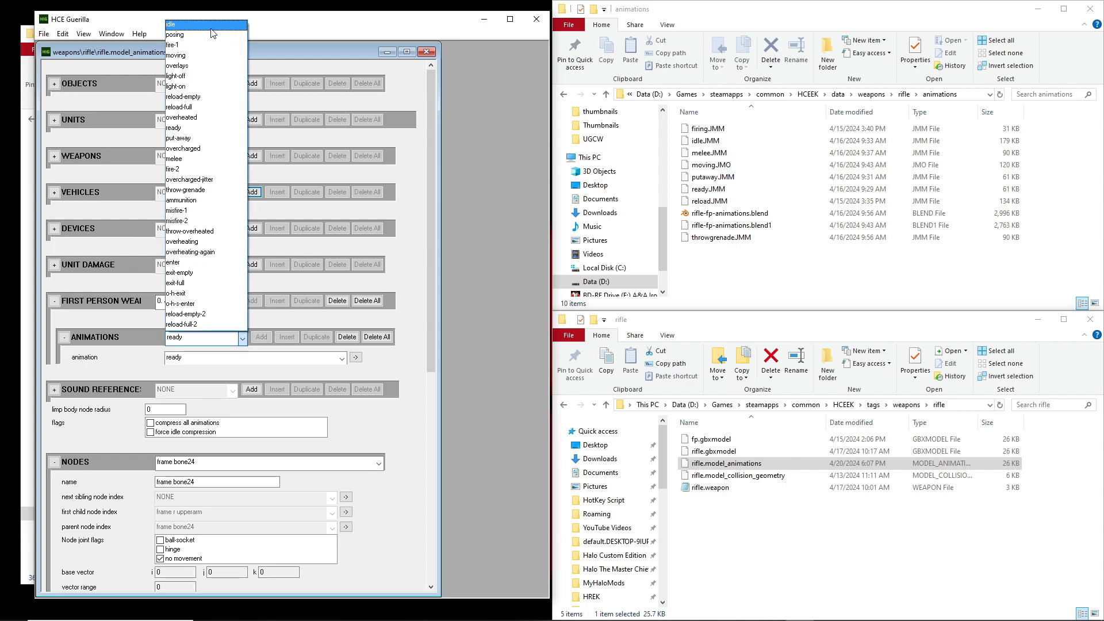
pyautogui.click(392, 349)
pyautogui.moveTo(433, 305); pyautogui.dragTo(421, 443)
pyautogui.click(204, 377)
pyautogui.click(204, 377)
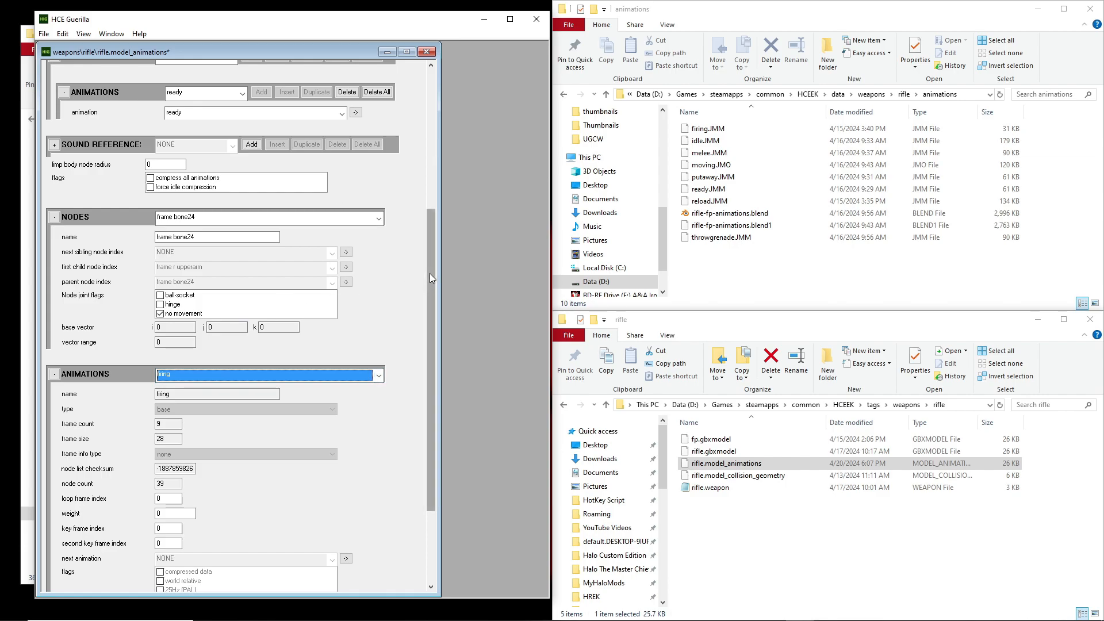
pyautogui.moveTo(429, 274); pyautogui.dragTo(429, 198)
pyautogui.click(202, 227)
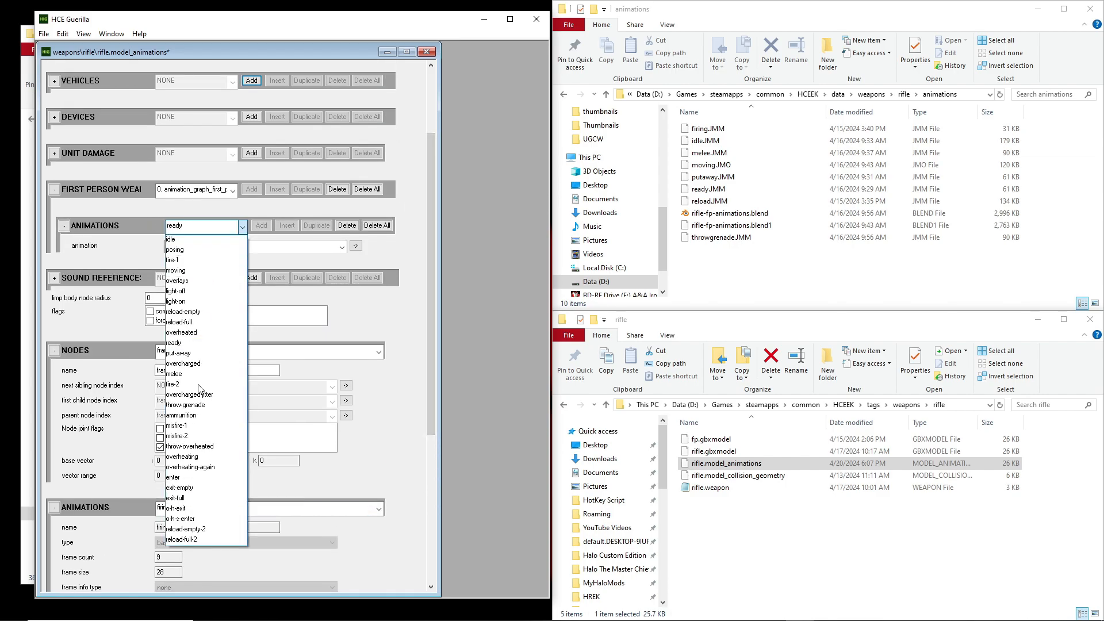
pyautogui.click(220, 230)
pyautogui.click(426, 52)
pyautogui.click(341, 338)
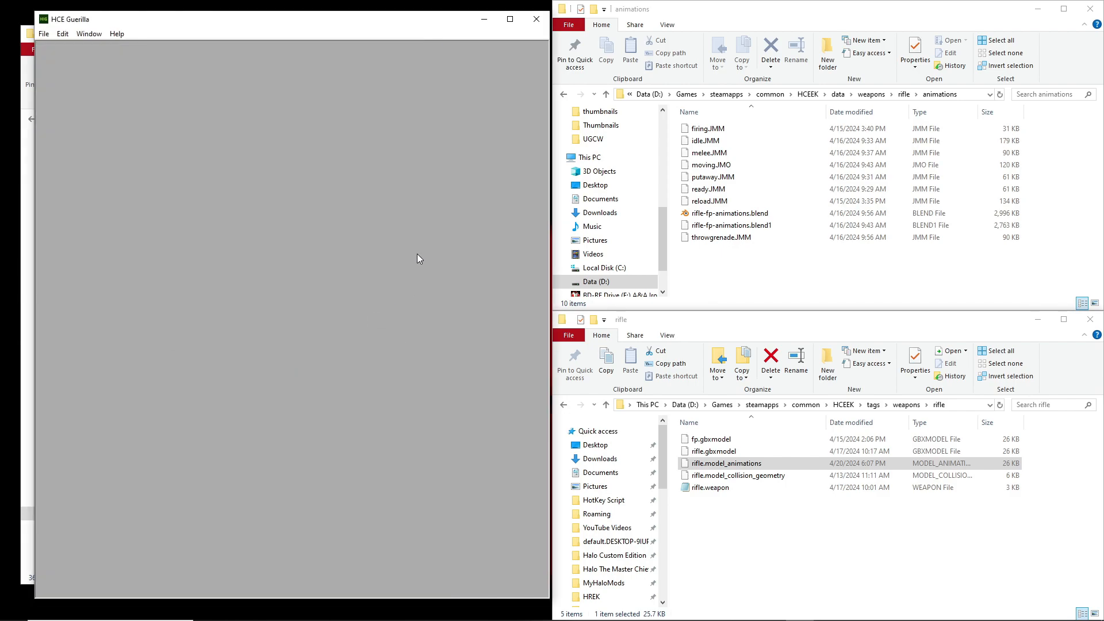
# - Open the rifle.weapon tag in Guerilla to examine its object settings and close it
pyautogui.click(703, 490)
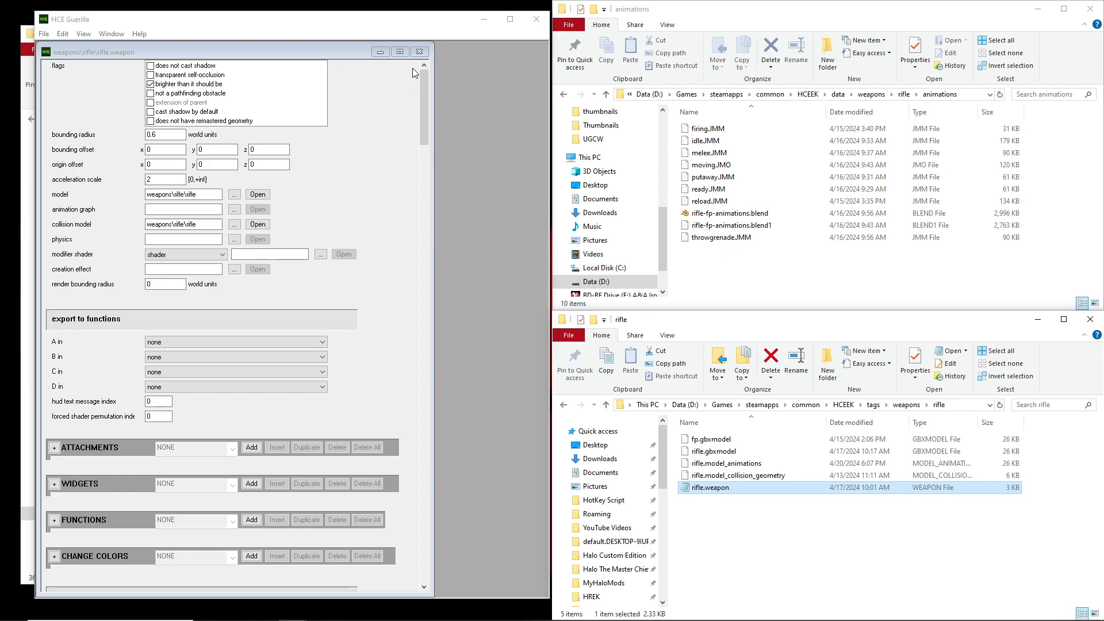
pyautogui.click(419, 51)
pyautogui.click(846, 556)
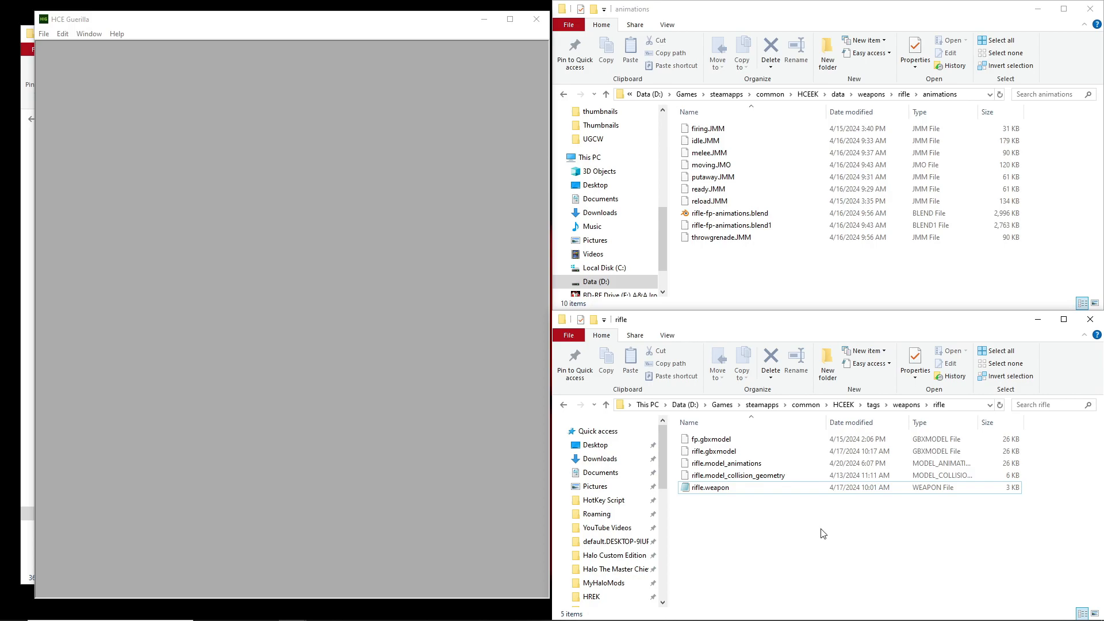
pyautogui.click(819, 309)
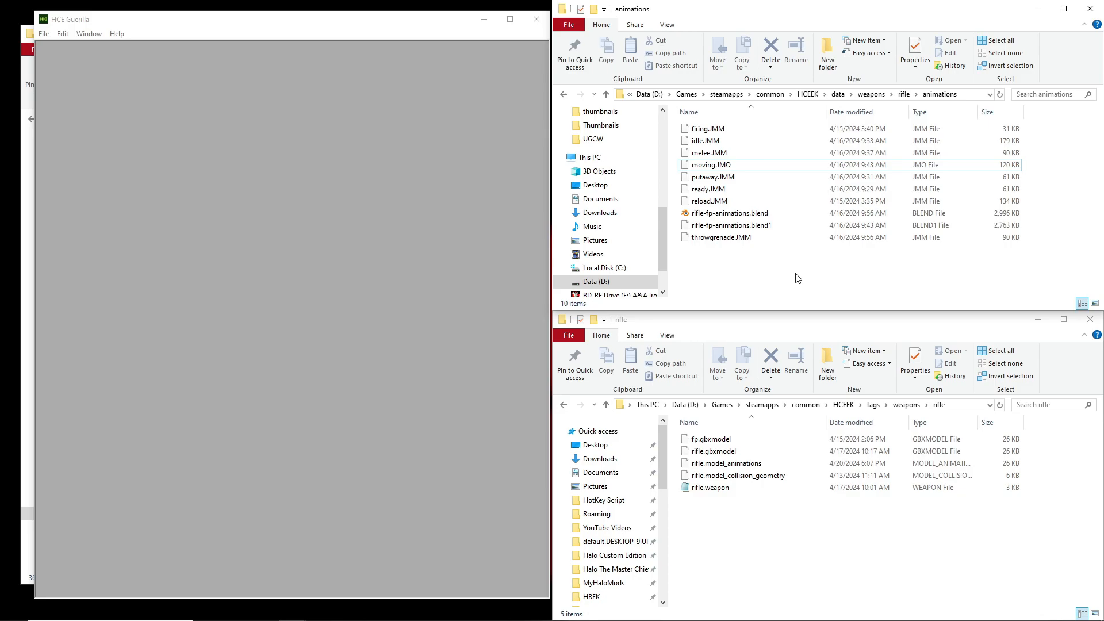
pyautogui.click(797, 323)
pyautogui.click(805, 276)
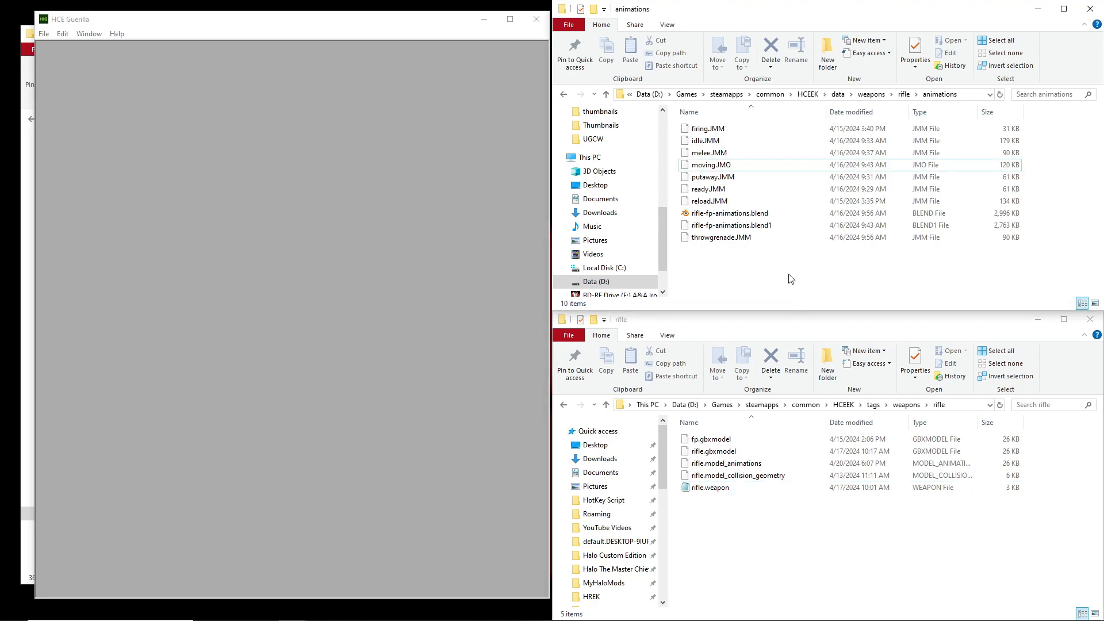